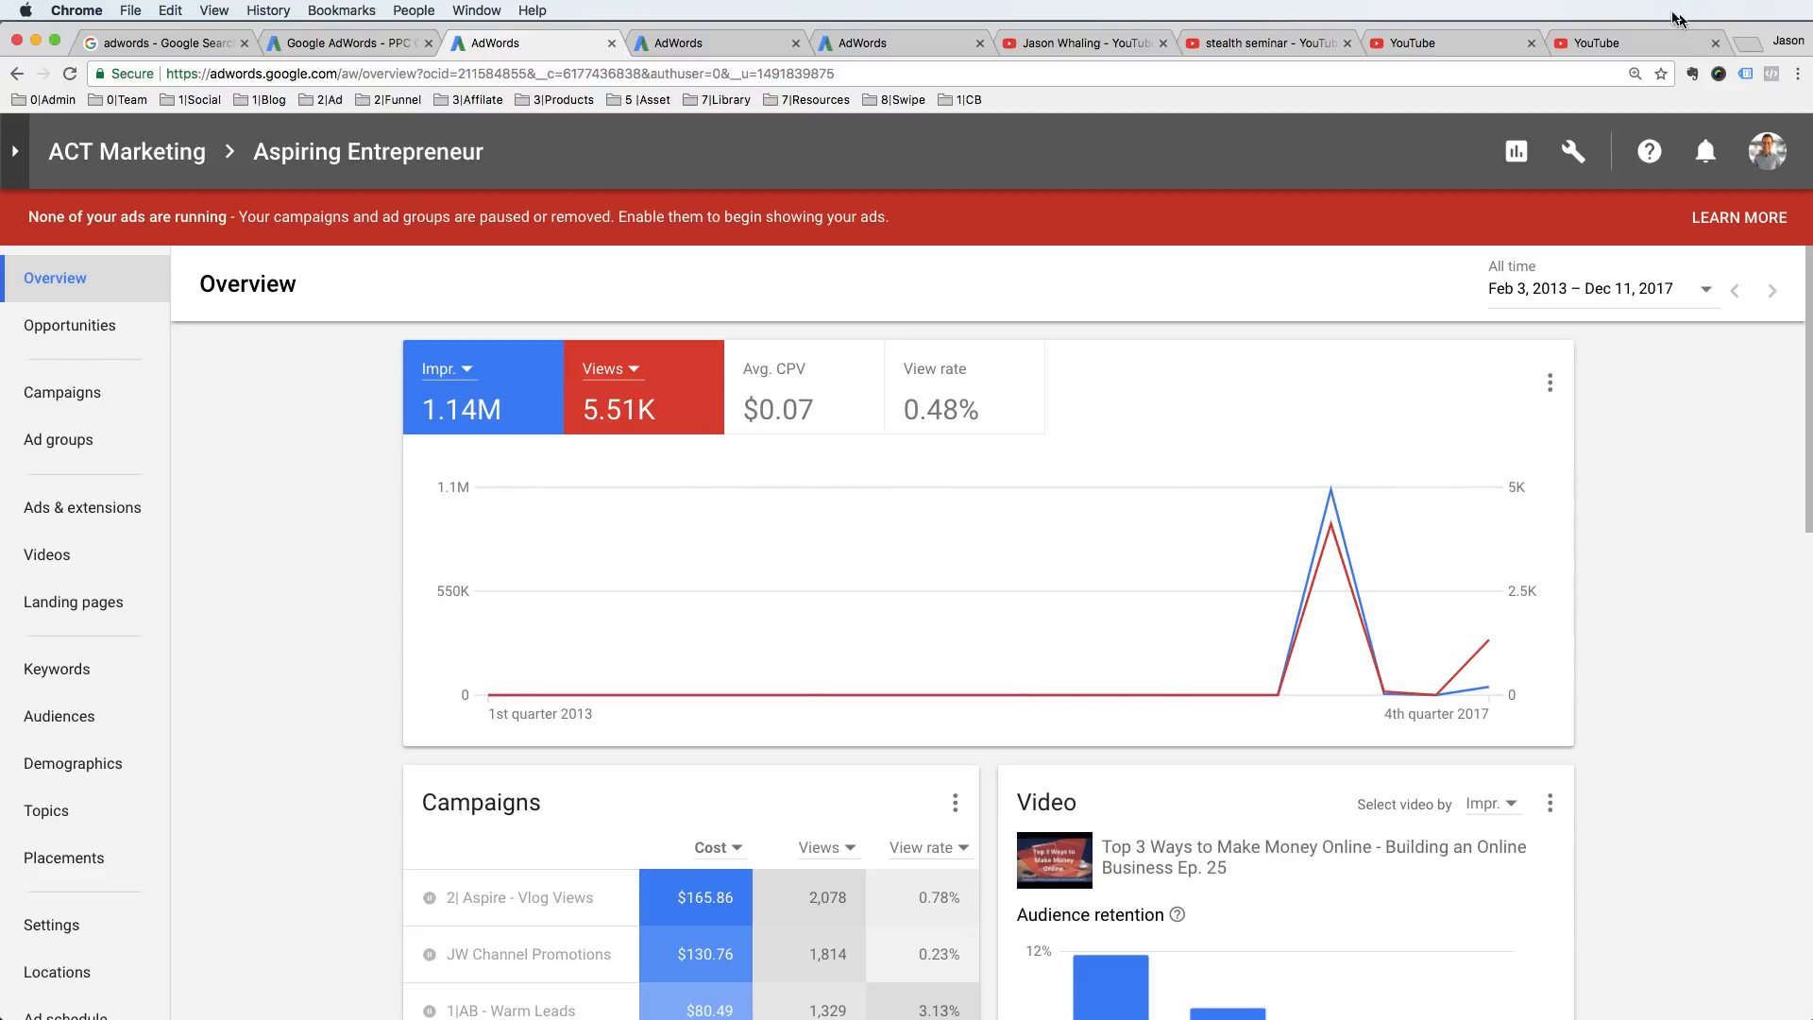
# - Check the YouTube channel's AdWords account linking settings, and review each campaign's cost, views and view rate on the AdWords overview
pyautogui.click(1605, 42)
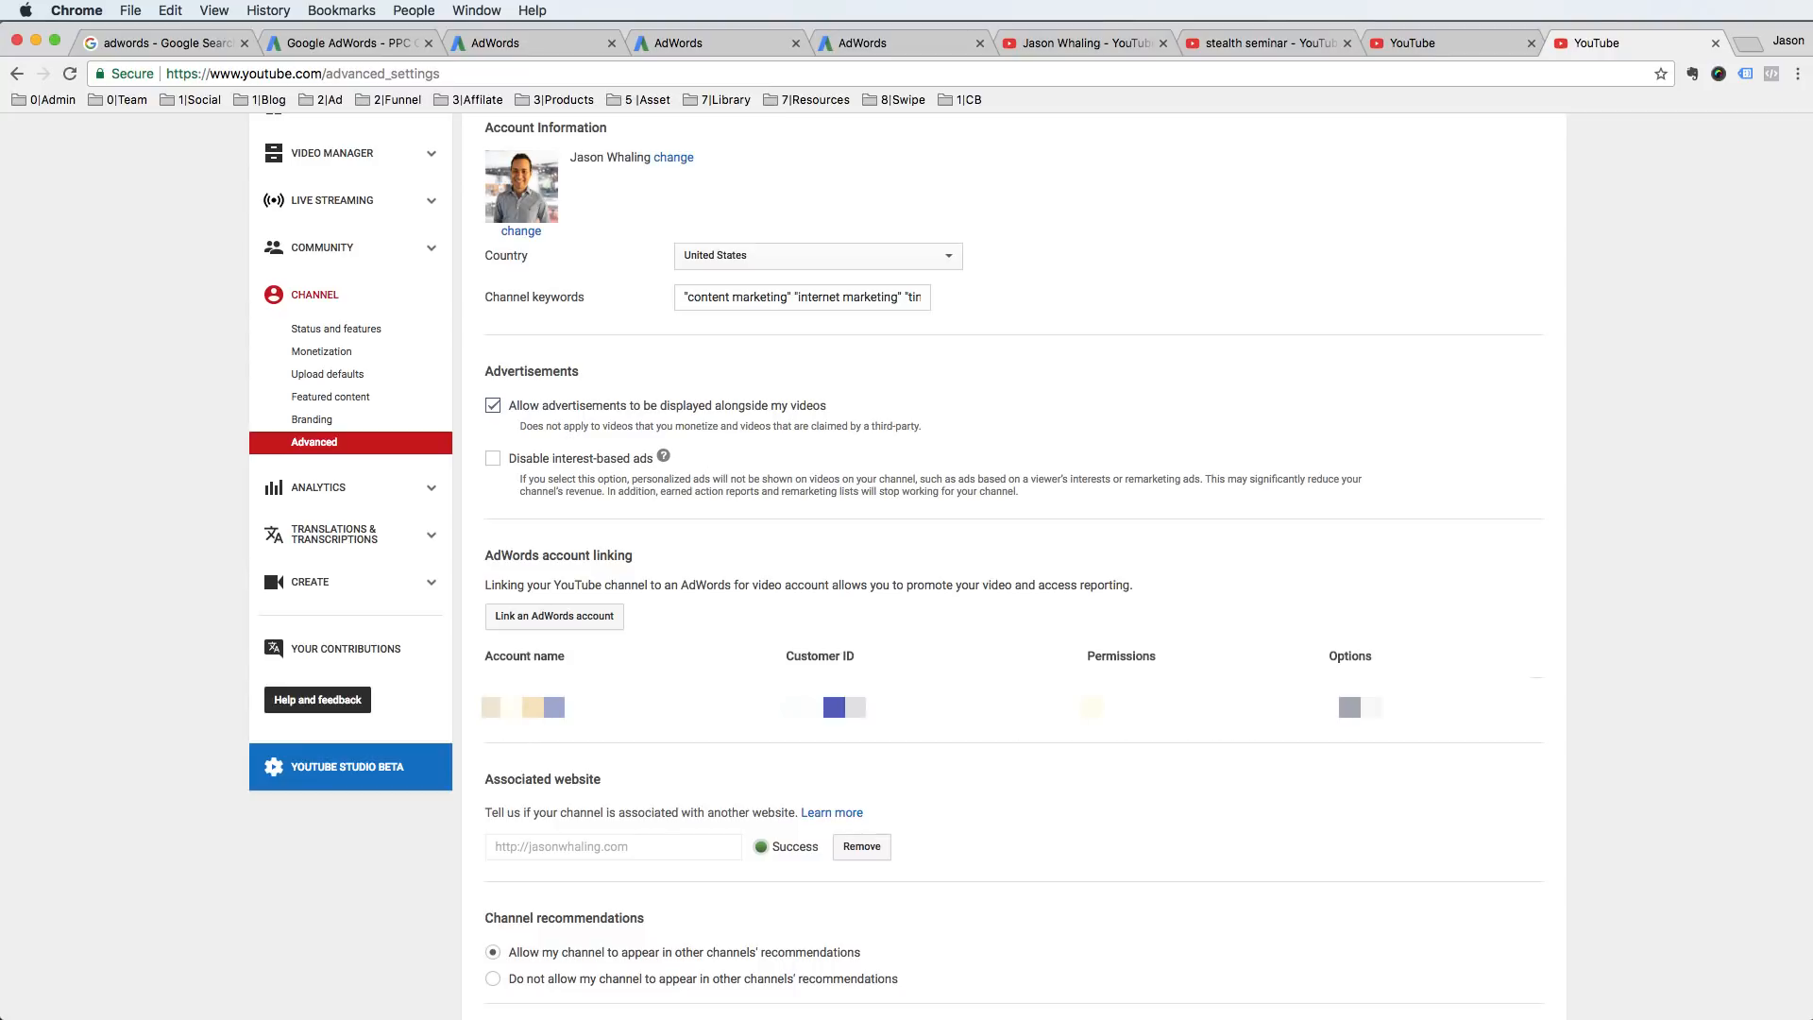
pyautogui.click(525, 43)
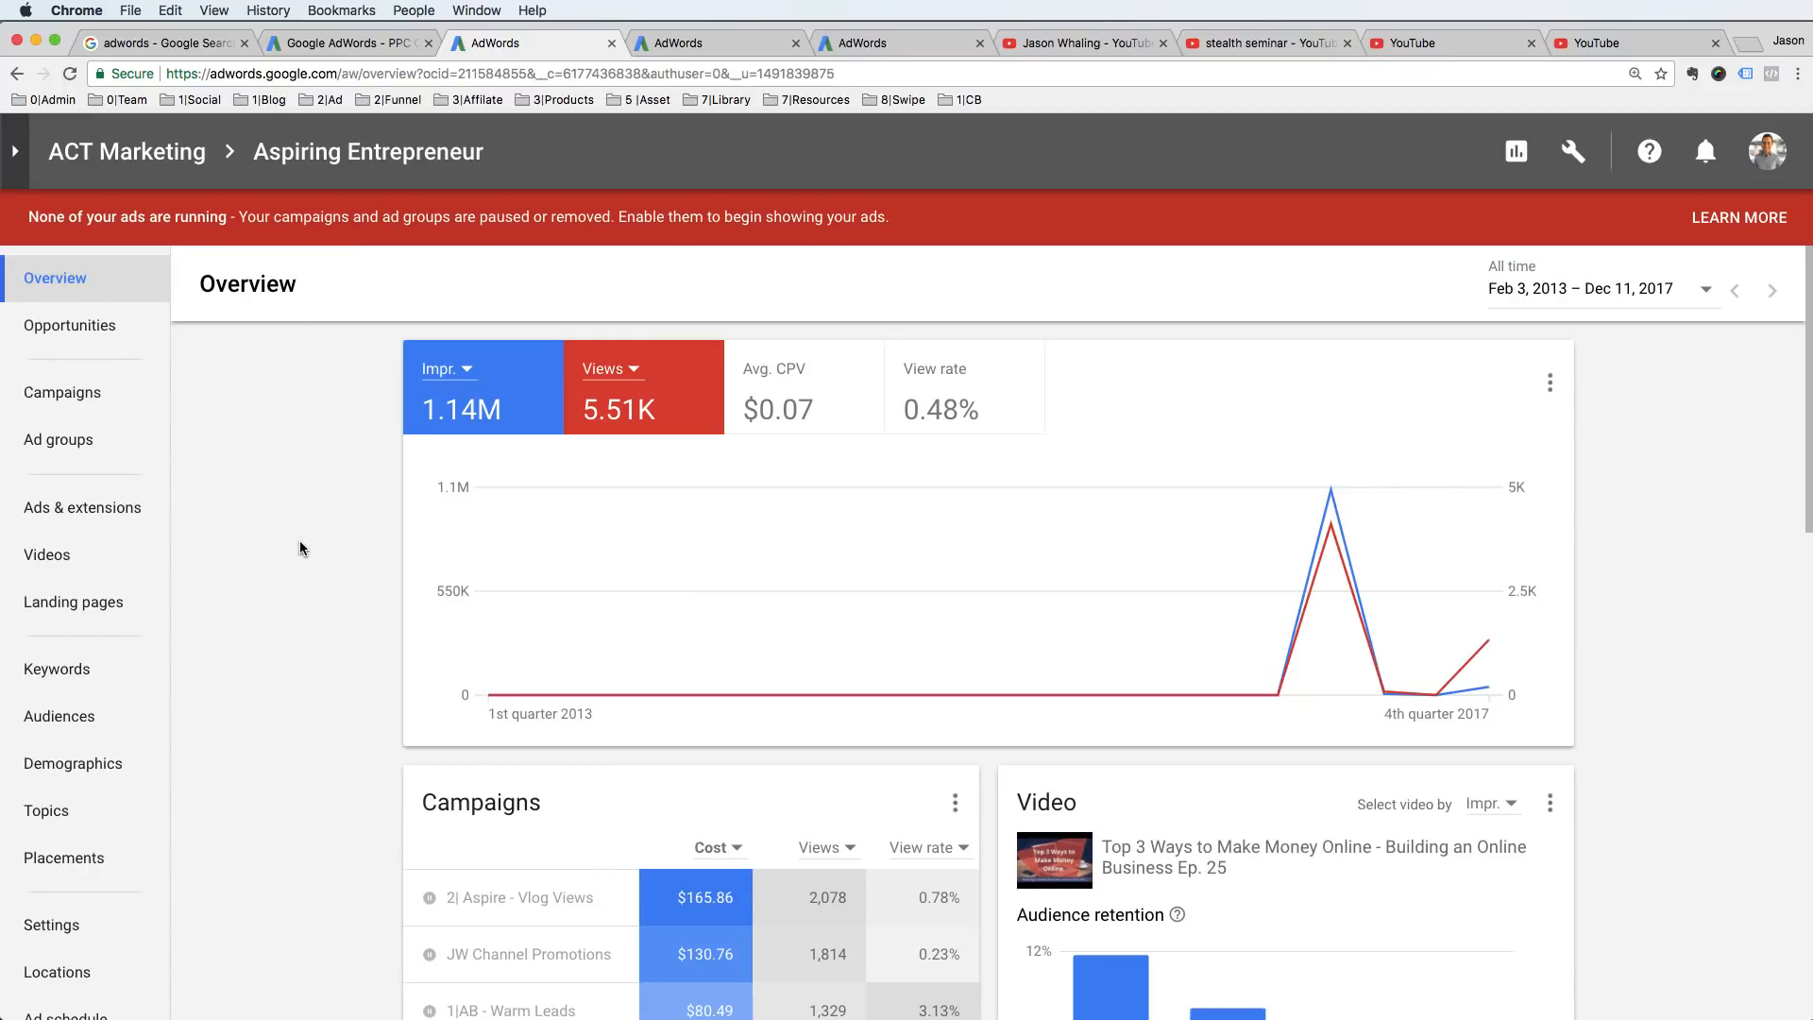
pyautogui.scroll(-3, 299, 542)
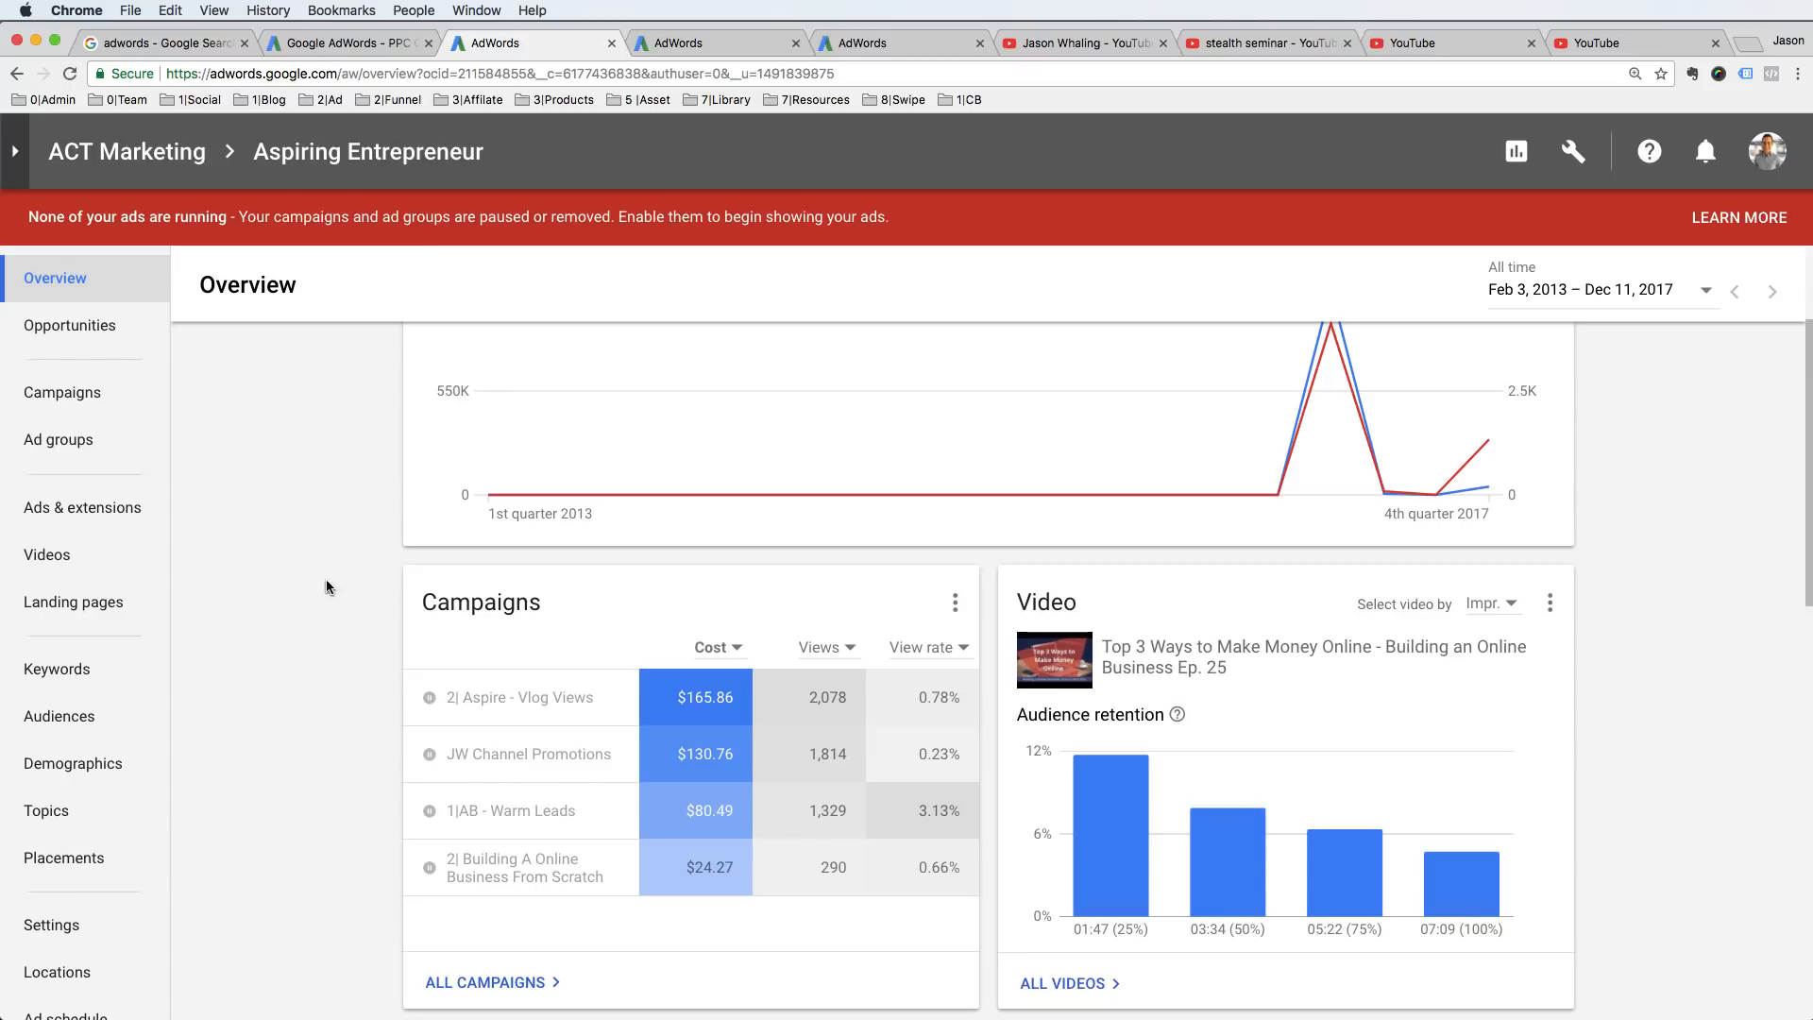
pyautogui.scroll(-2, 325, 580)
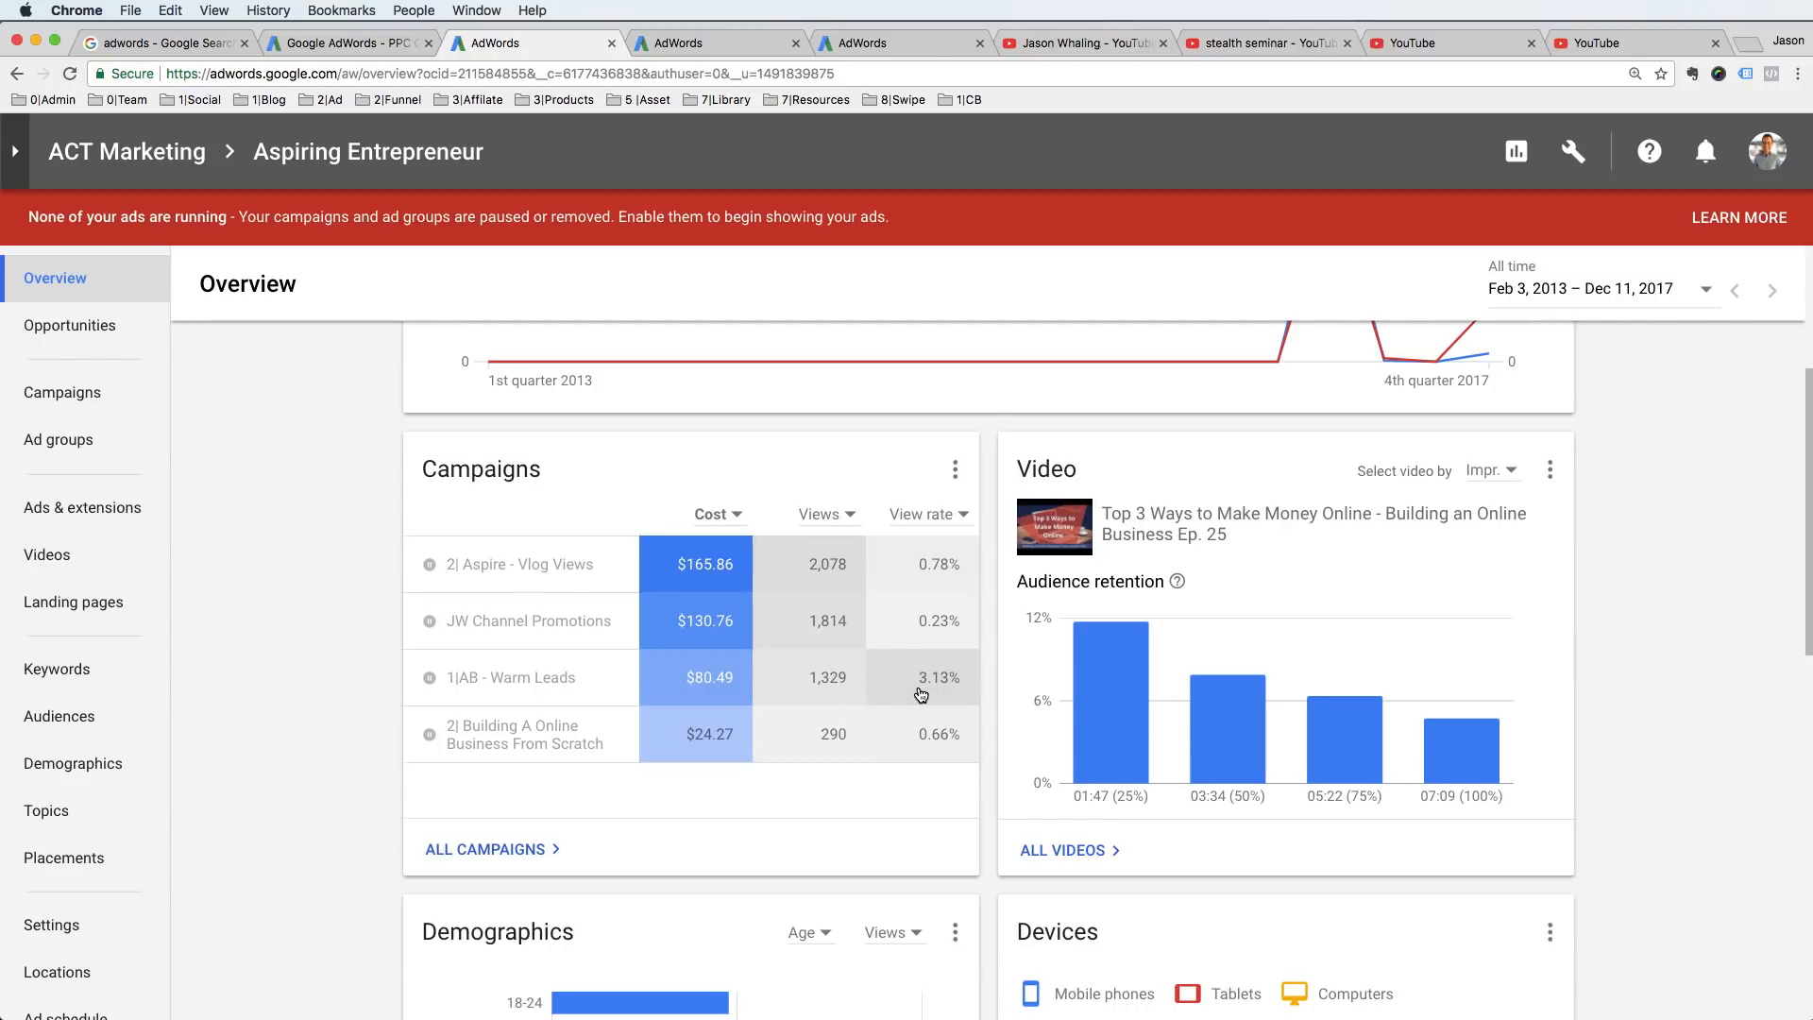
pyautogui.scroll(1, 921, 695)
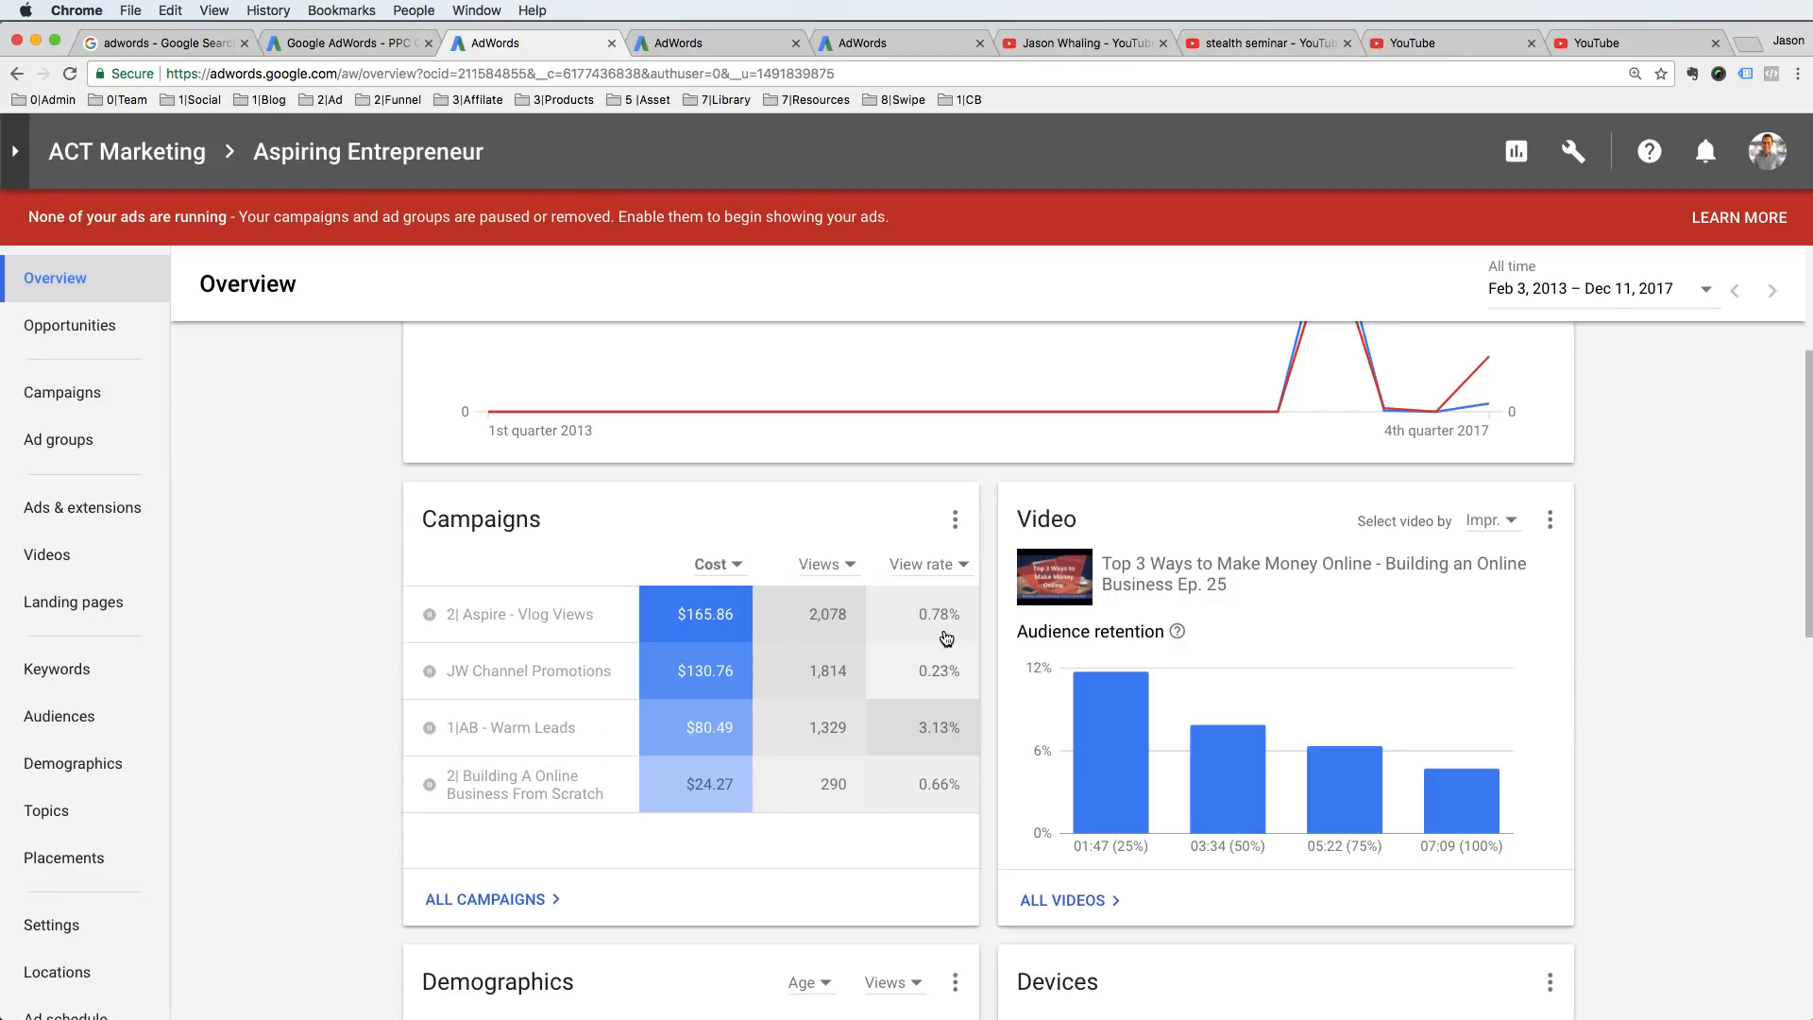
pyautogui.scroll(2, 916, 741)
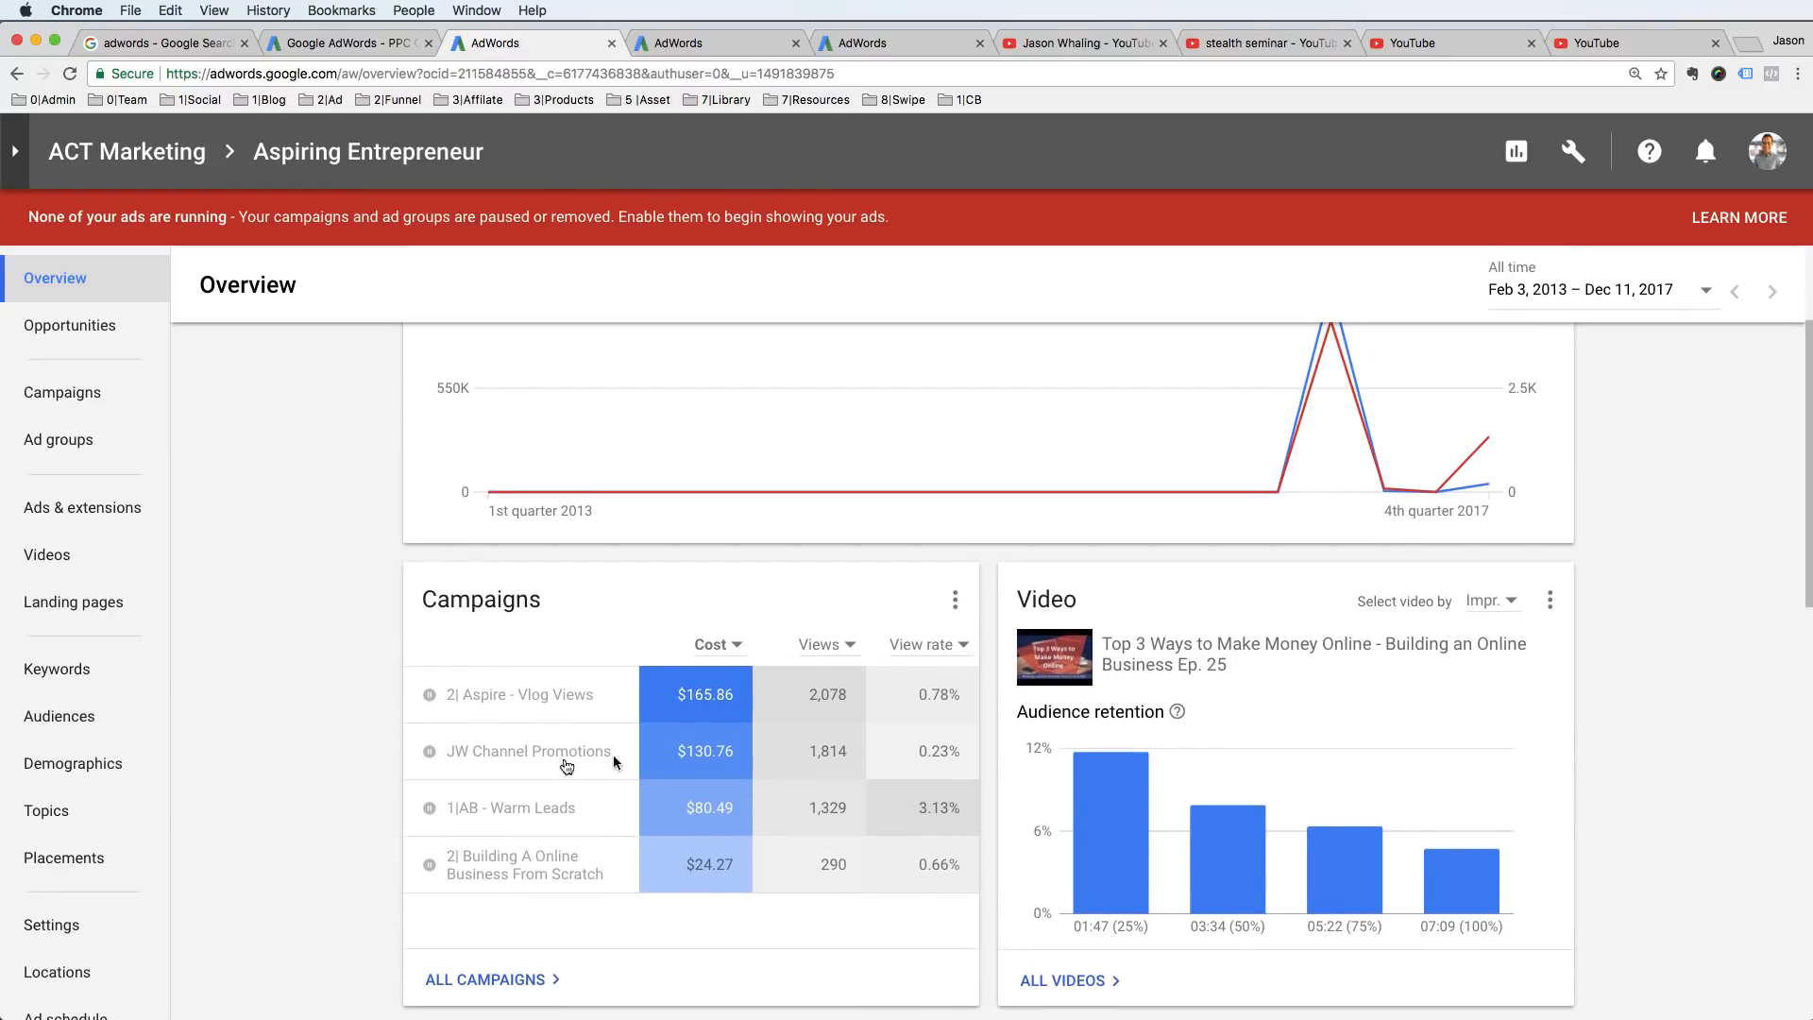
pyautogui.scroll(2, 268, 561)
pyautogui.scroll(-4, 269, 561)
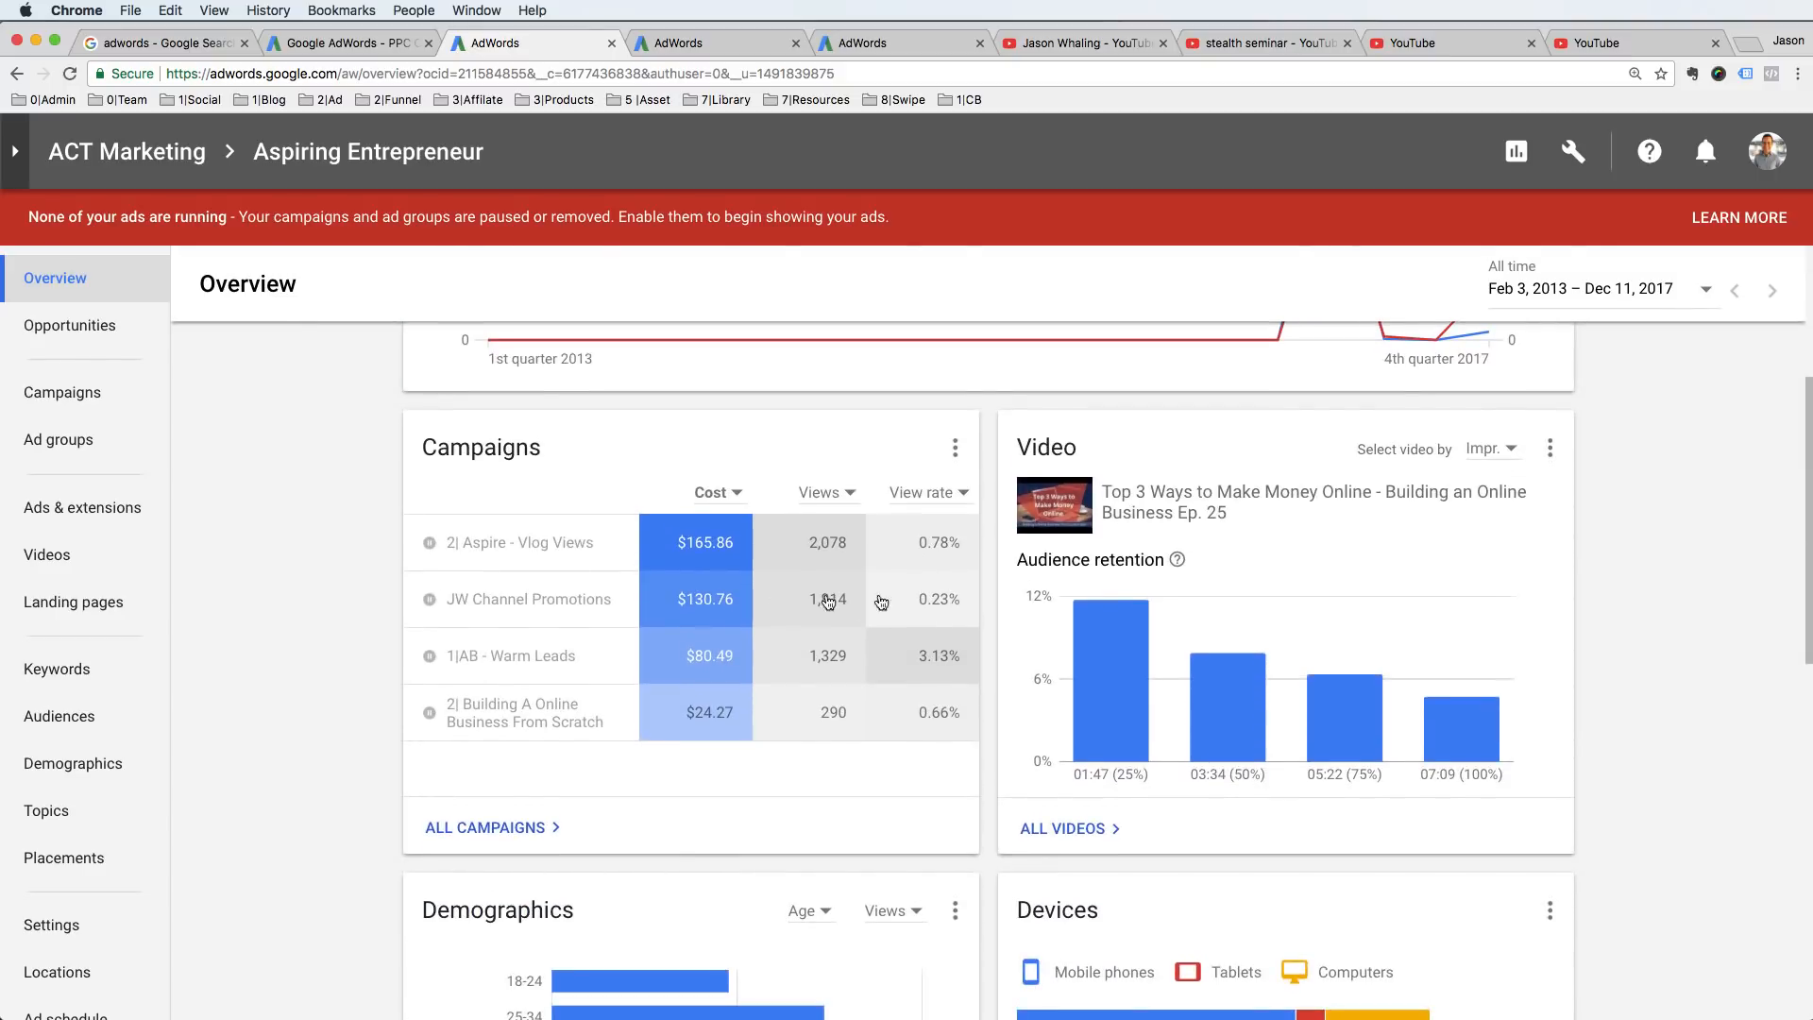
pyautogui.scroll(2, 715, 698)
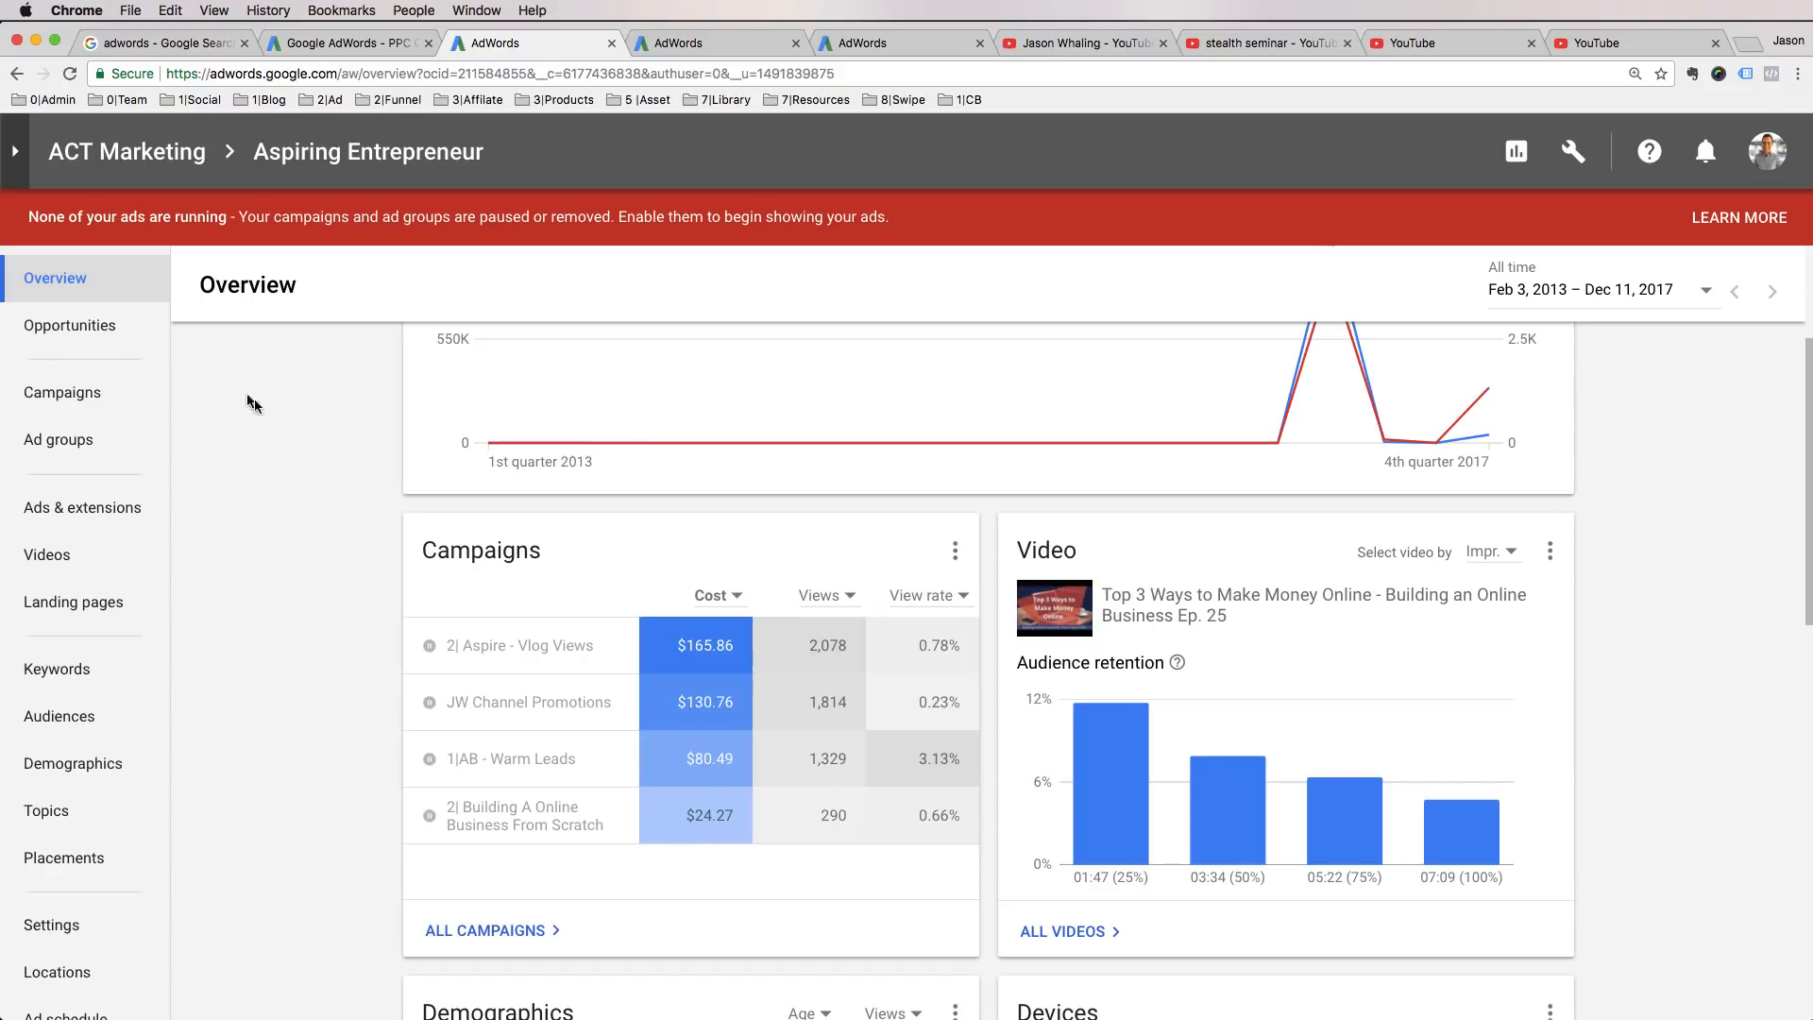
# - Create a new Video campaign without a goal and name it "Stealth Seminar"
pyautogui.click(116, 405)
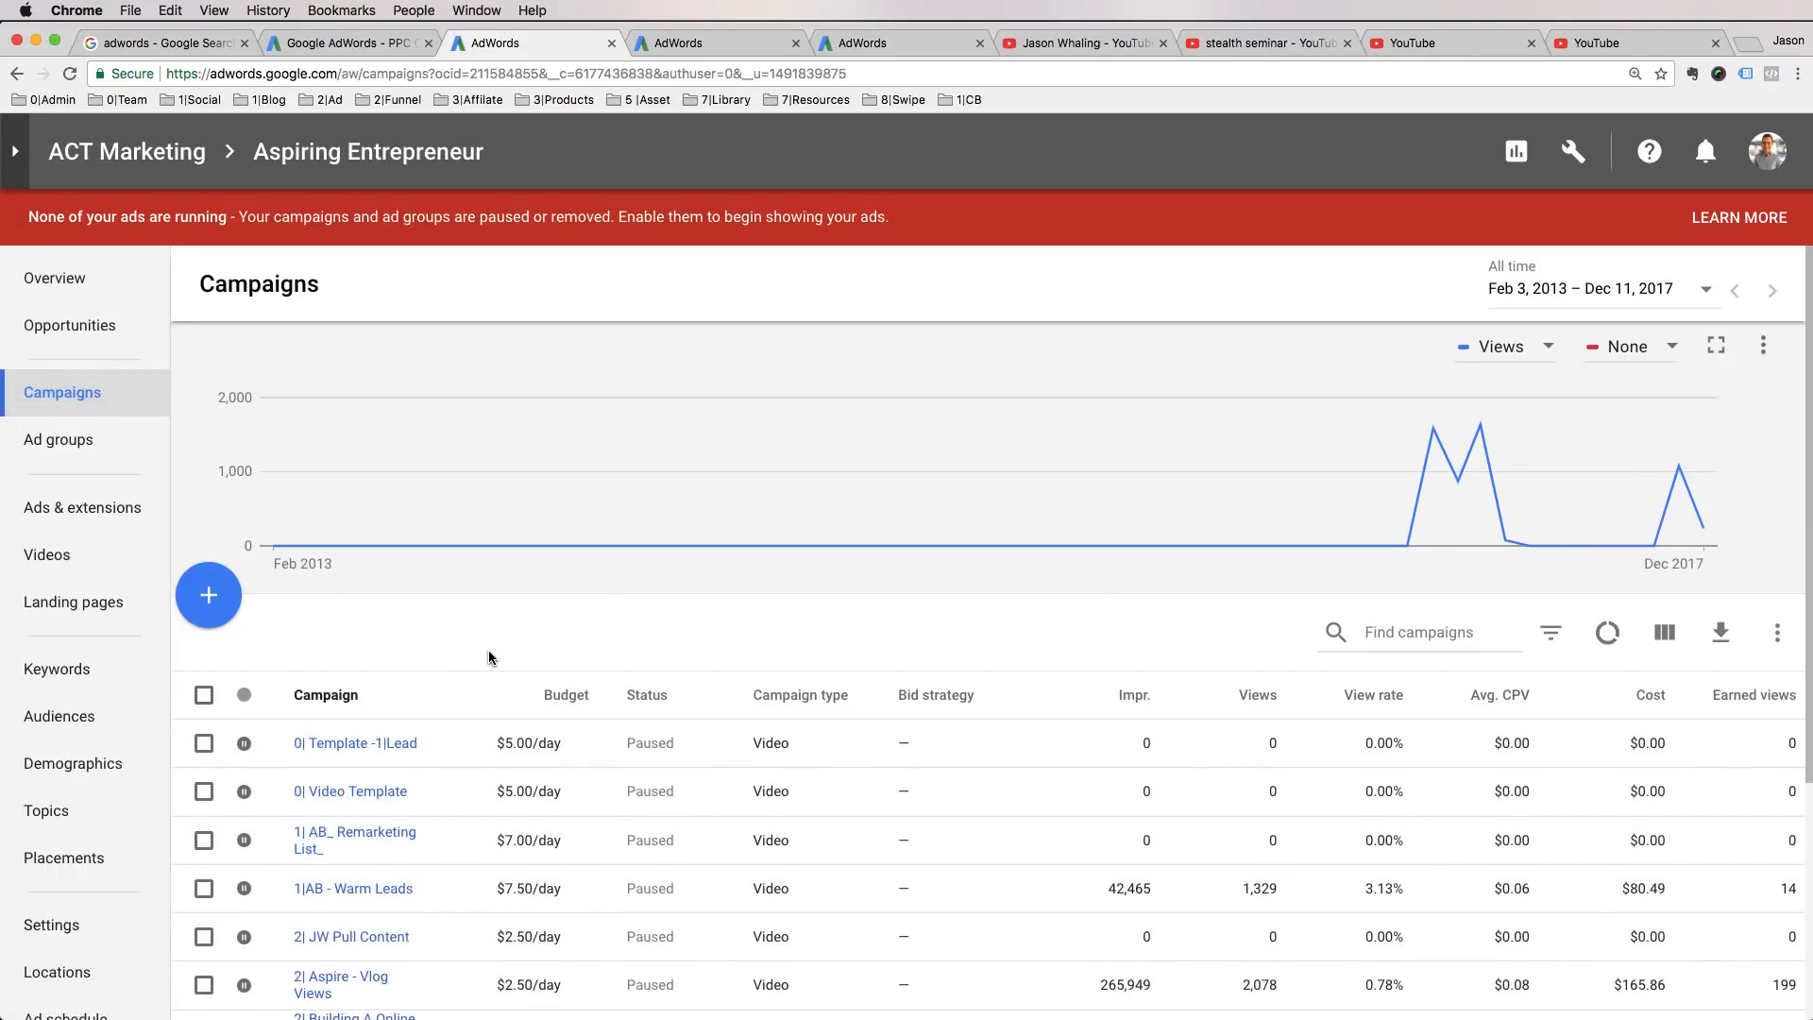
pyautogui.click(210, 592)
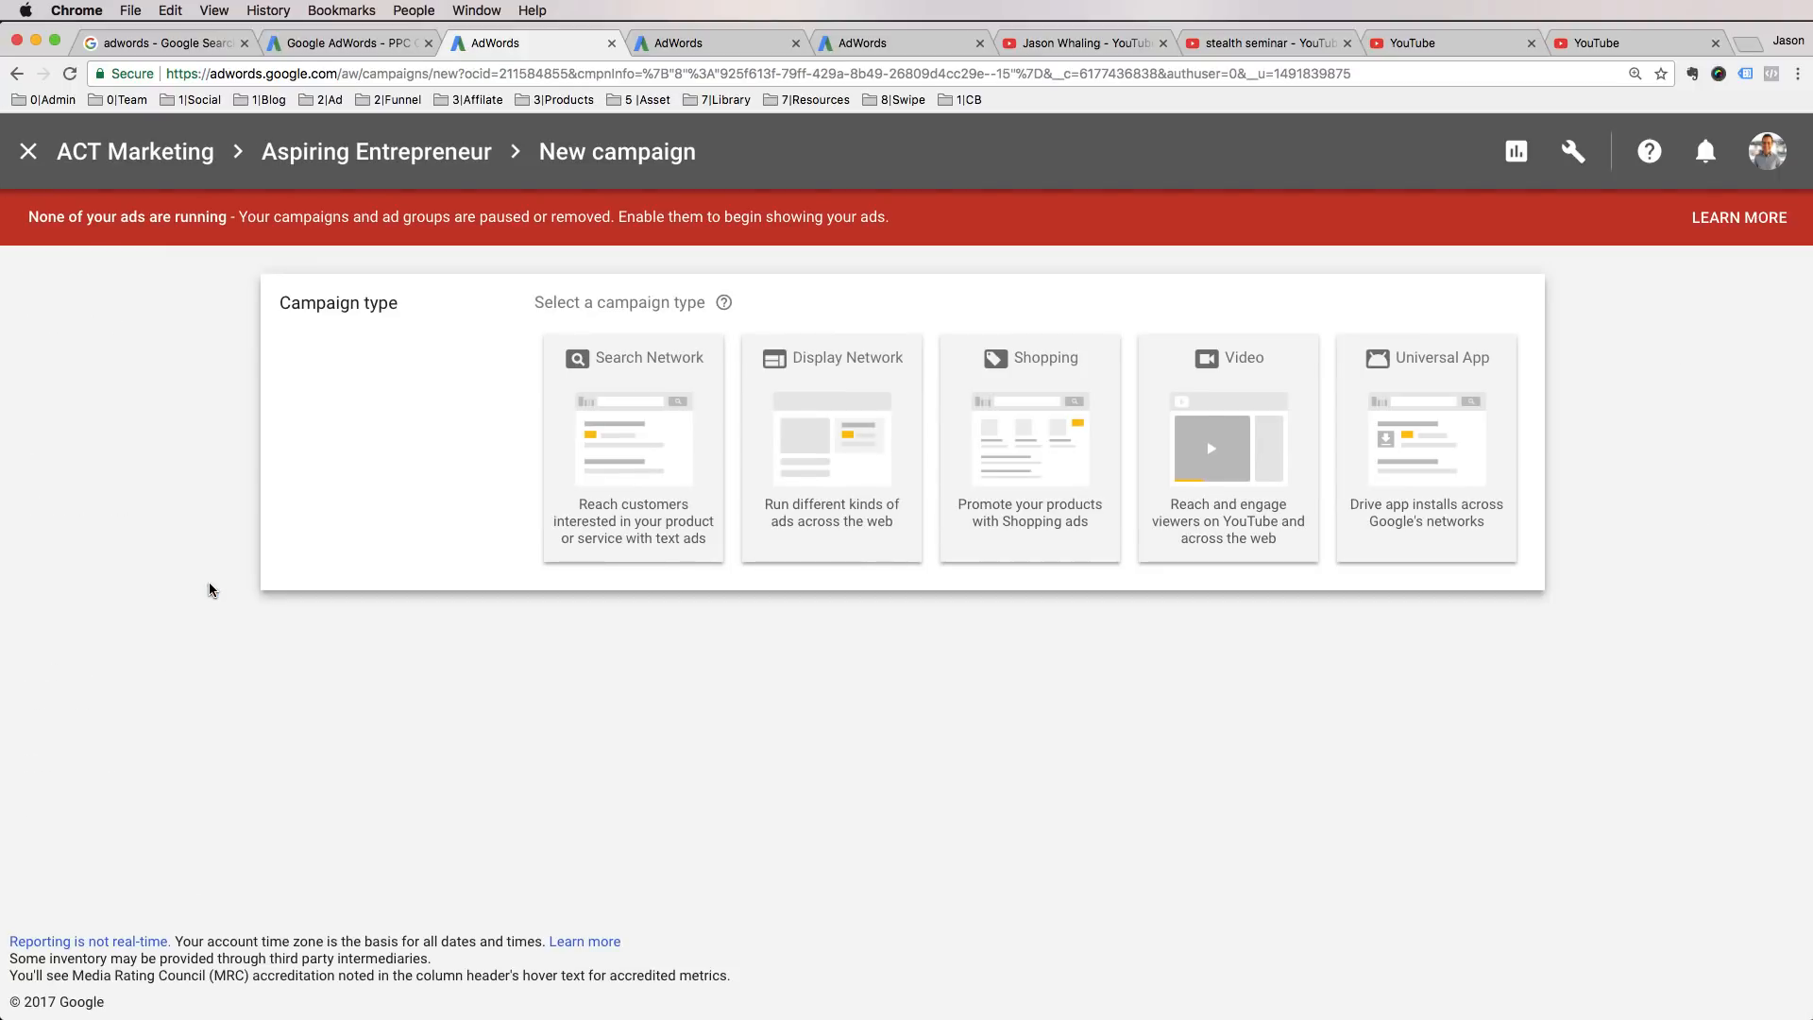
pyautogui.click(1196, 448)
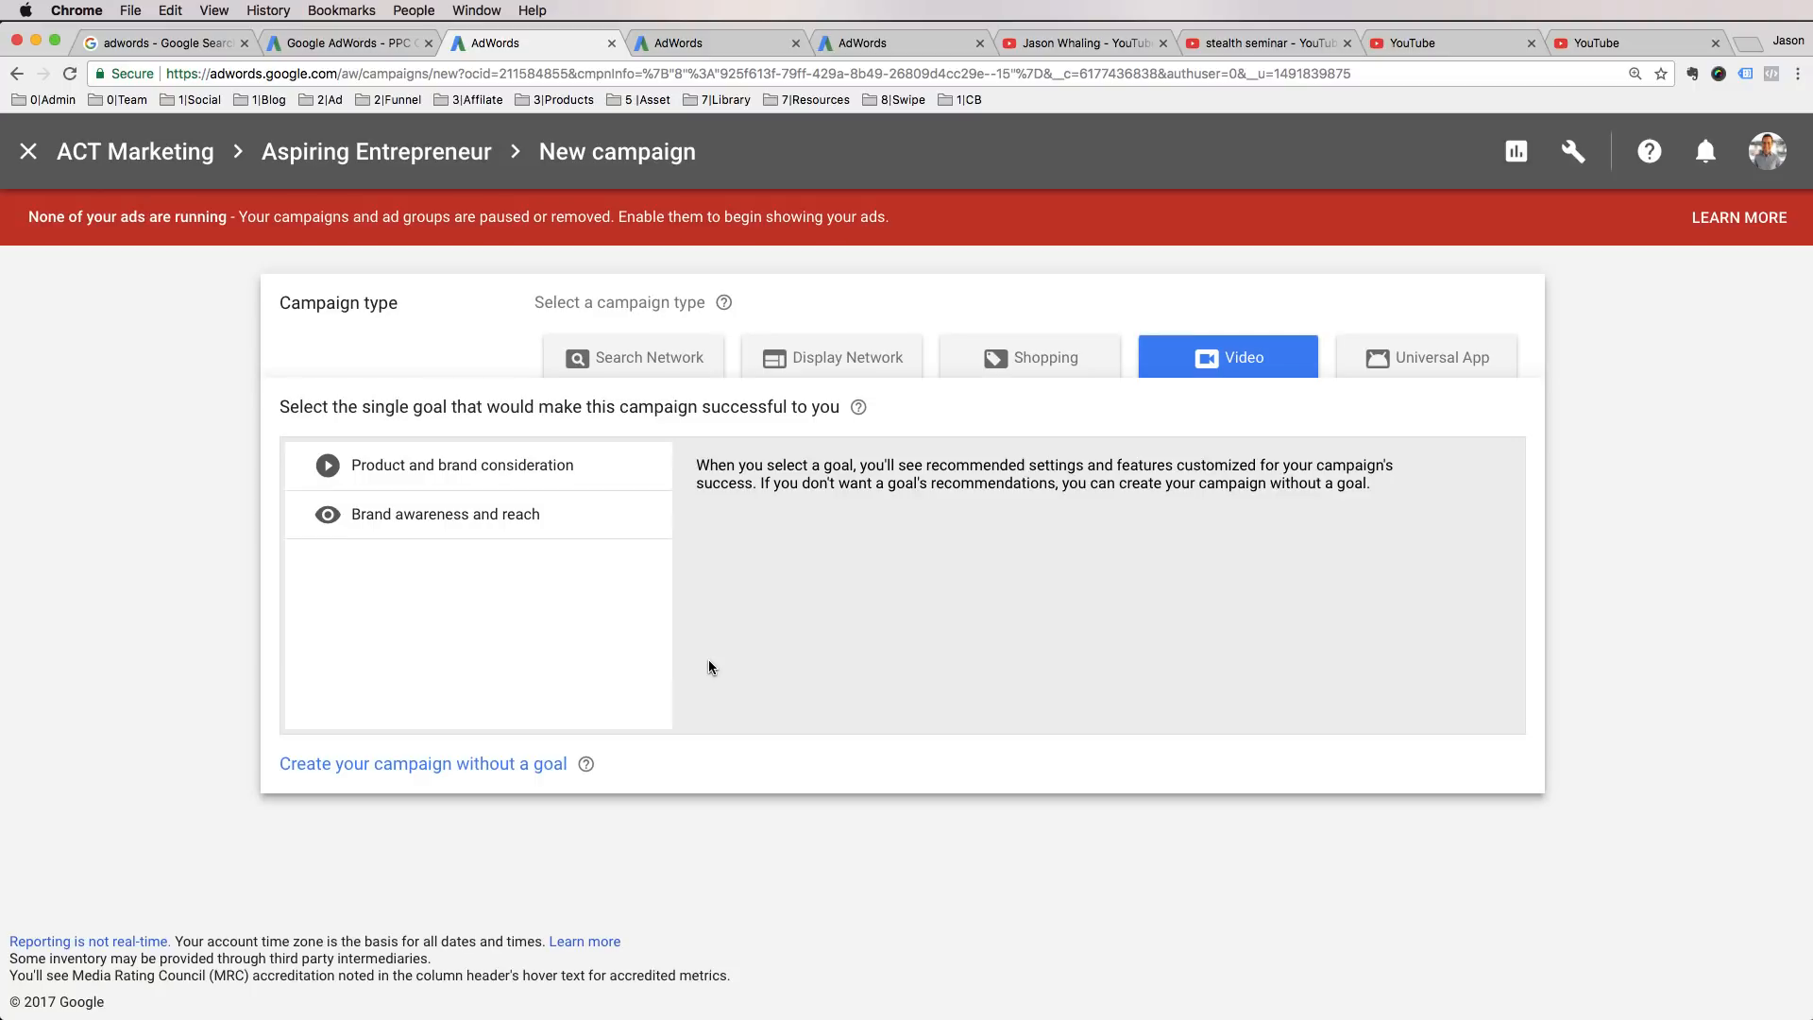
pyautogui.click(436, 765)
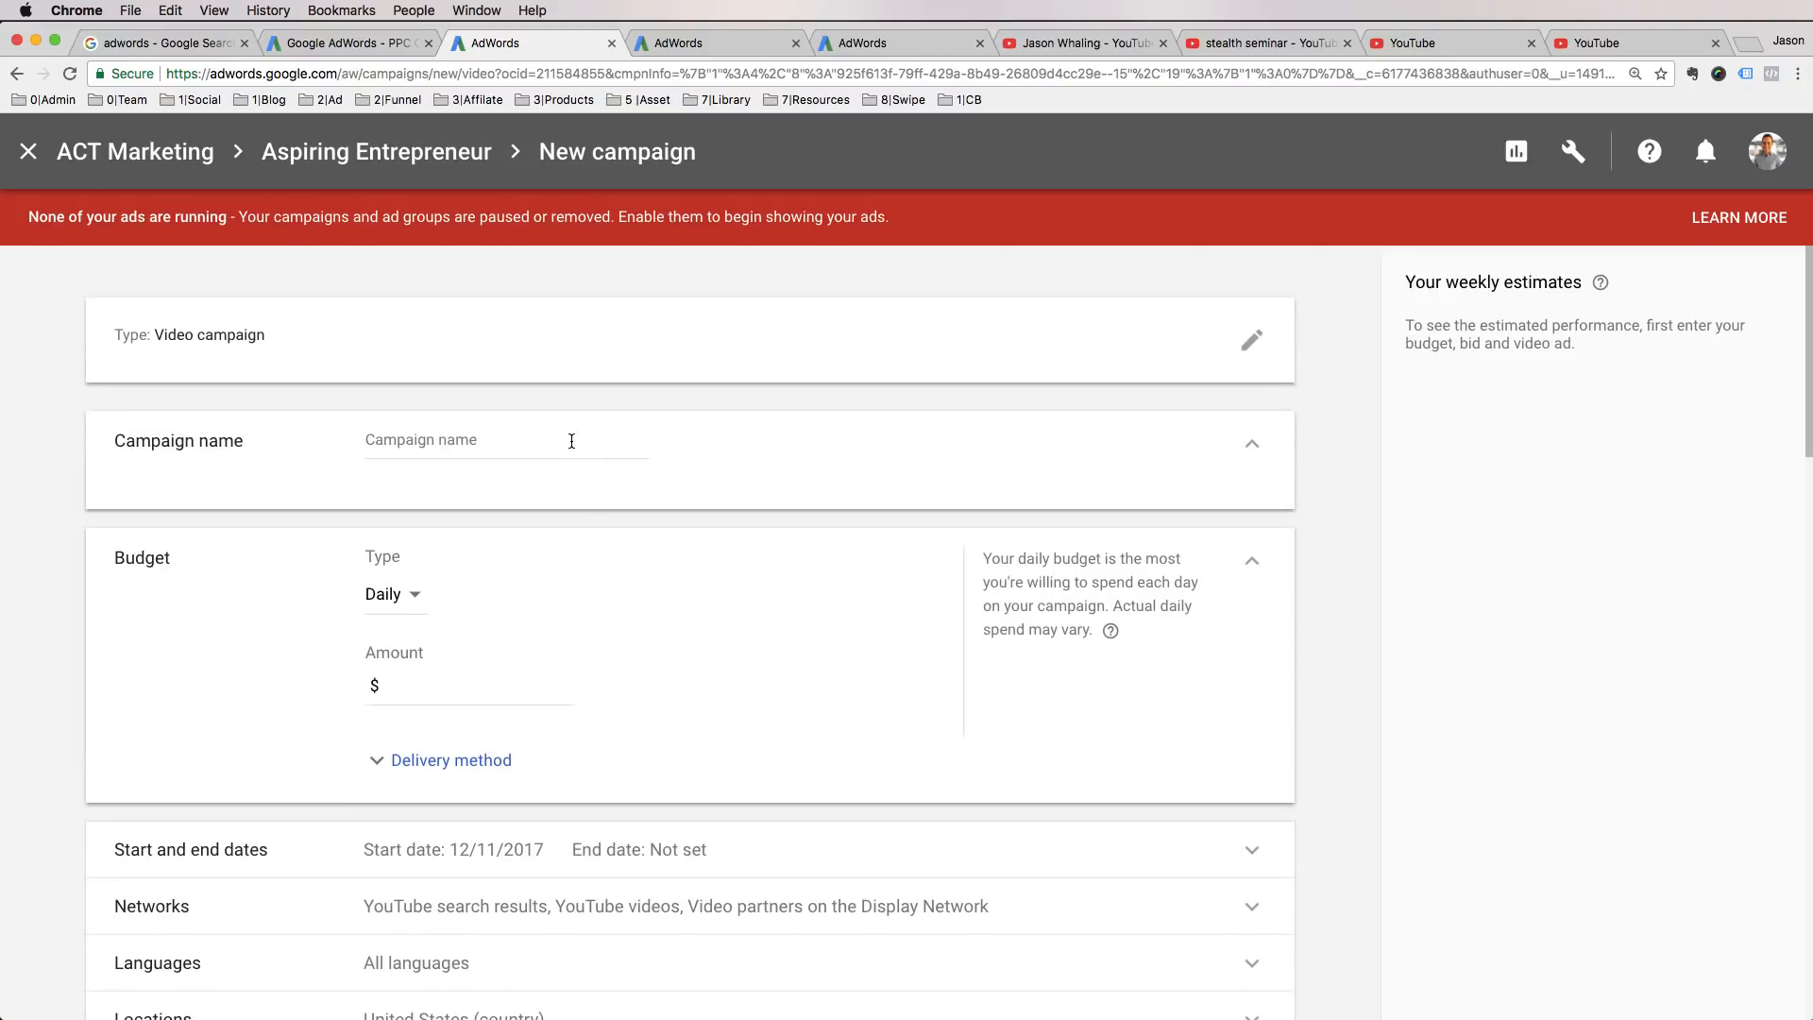
pyautogui.click(571, 441)
pyautogui.write('Stealth Seminar')
# - Set the campaign's daily budget amount to $5.00 and show its delivery method options
pyautogui.scroll(-3, 802, 505)
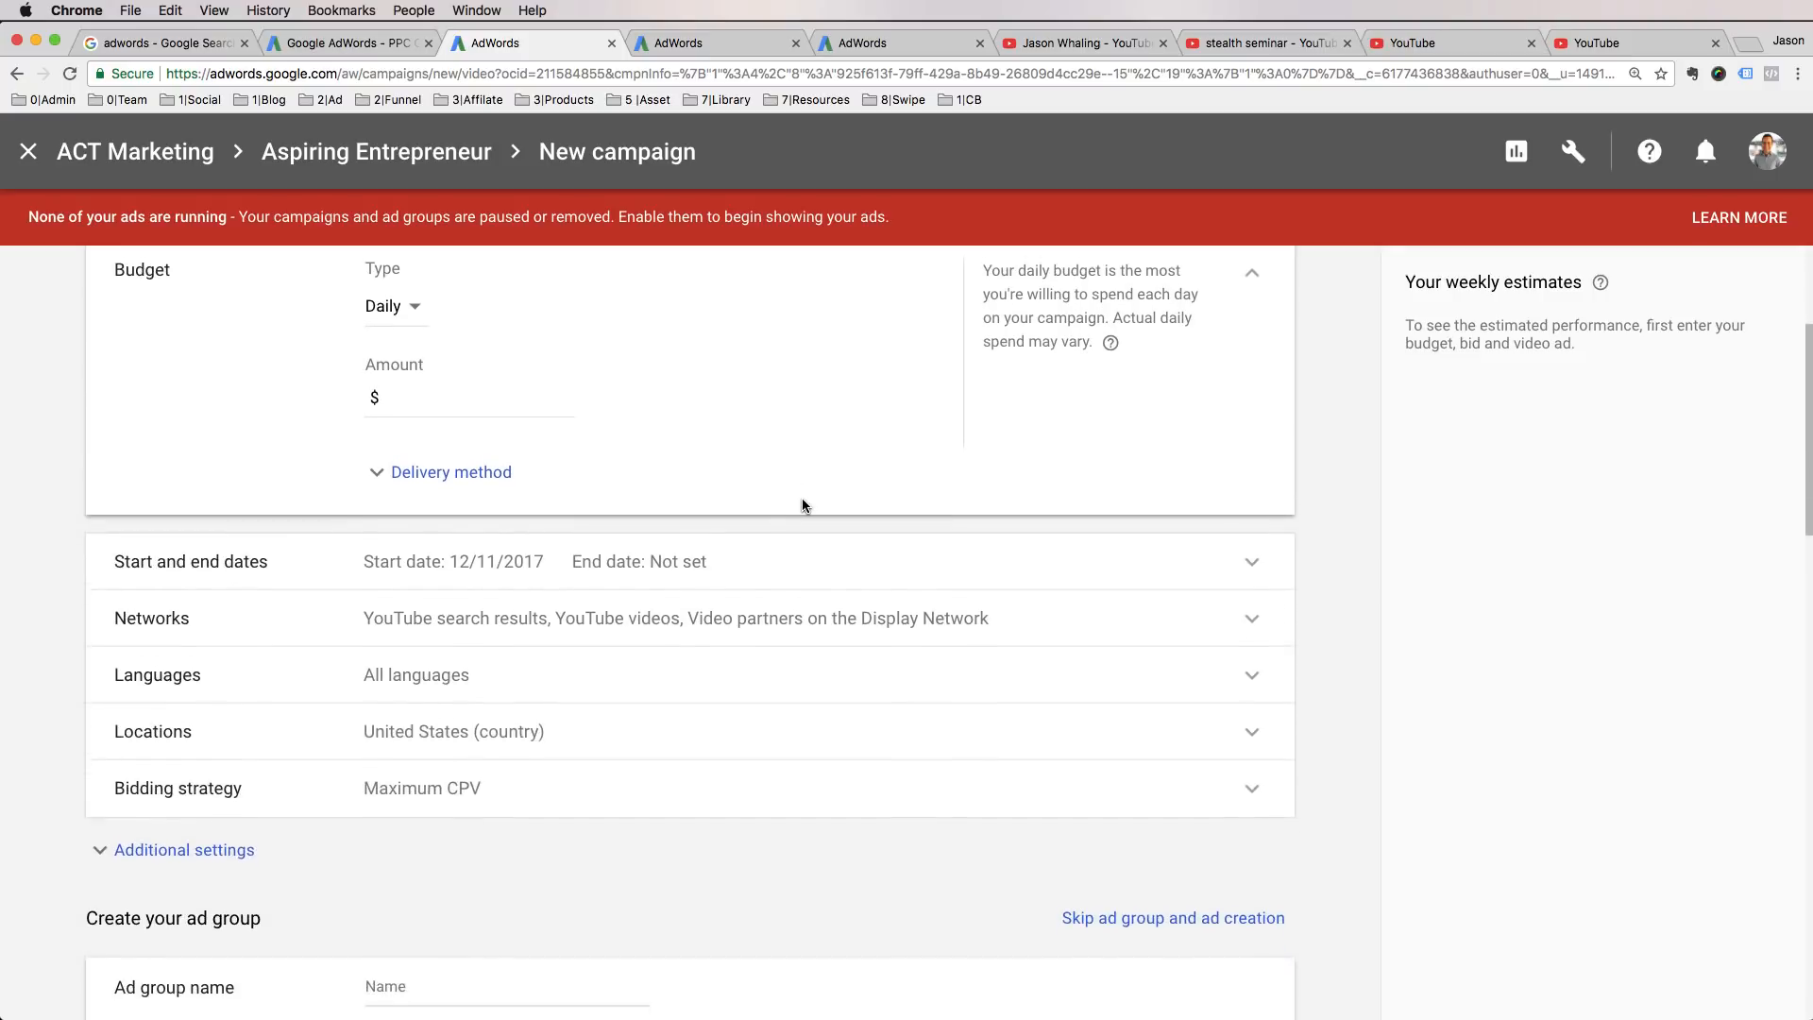
pyautogui.click(479, 391)
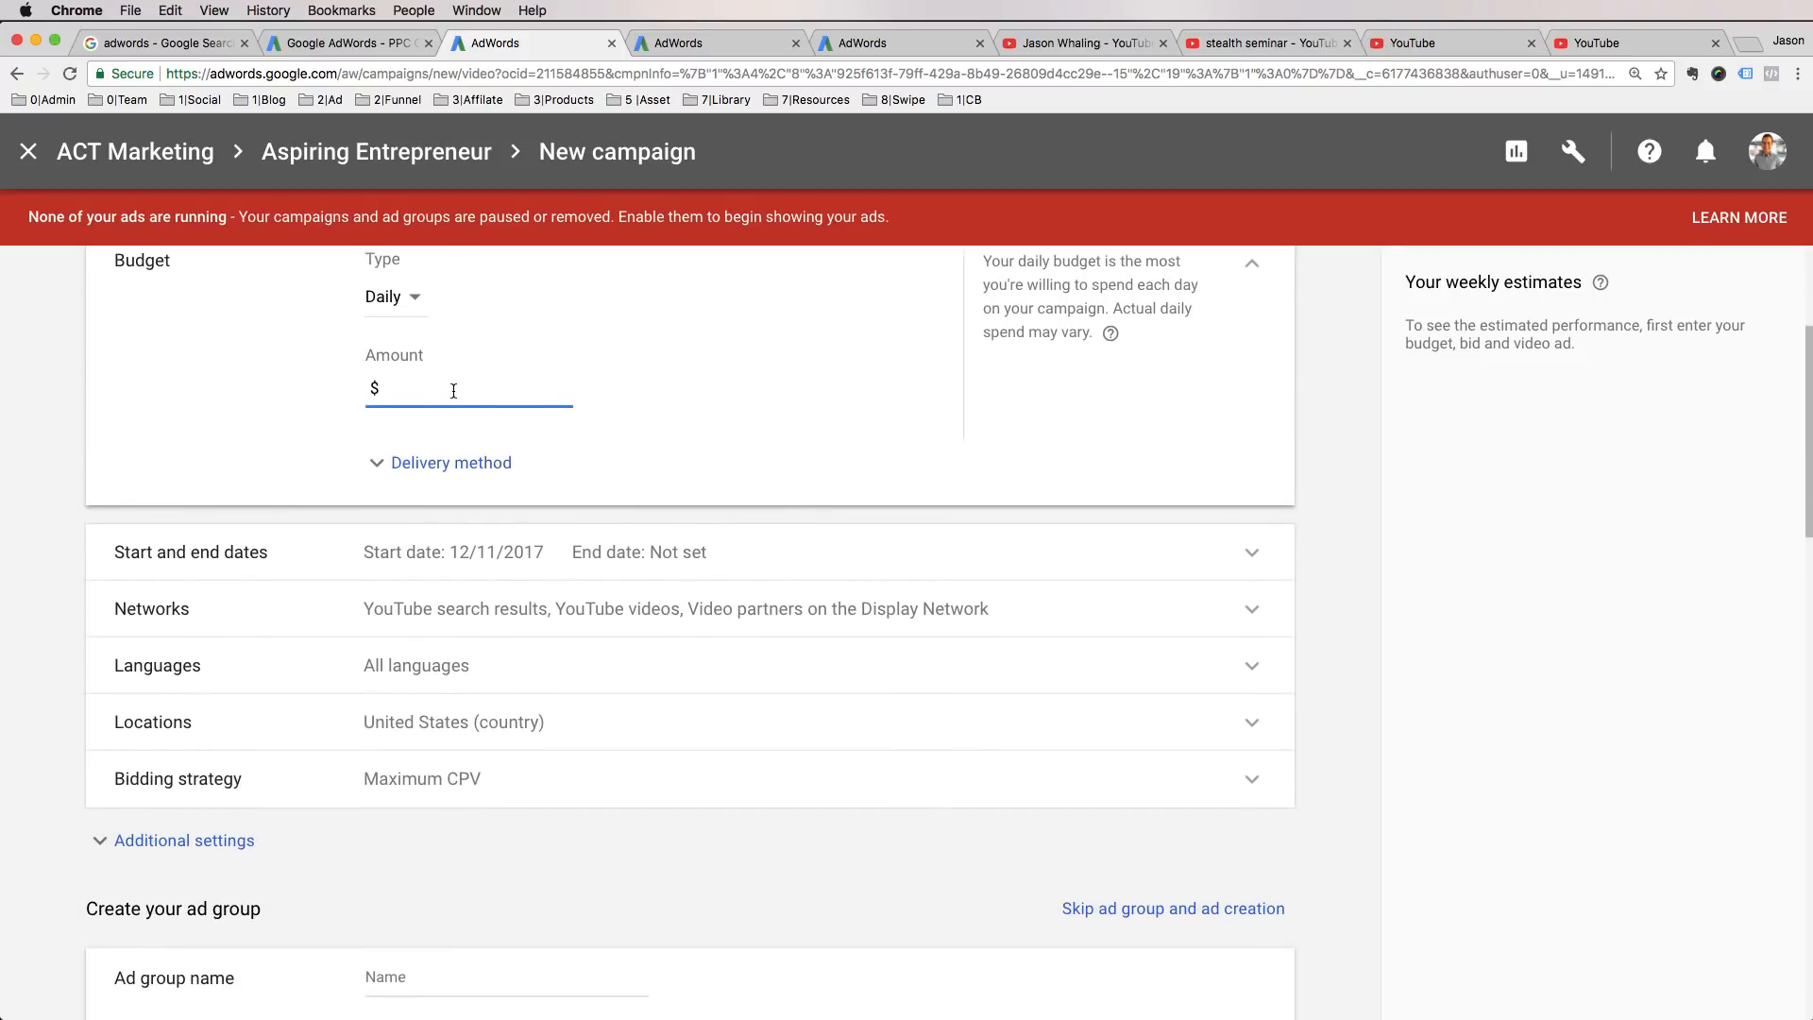
pyautogui.scroll(1, 454, 390)
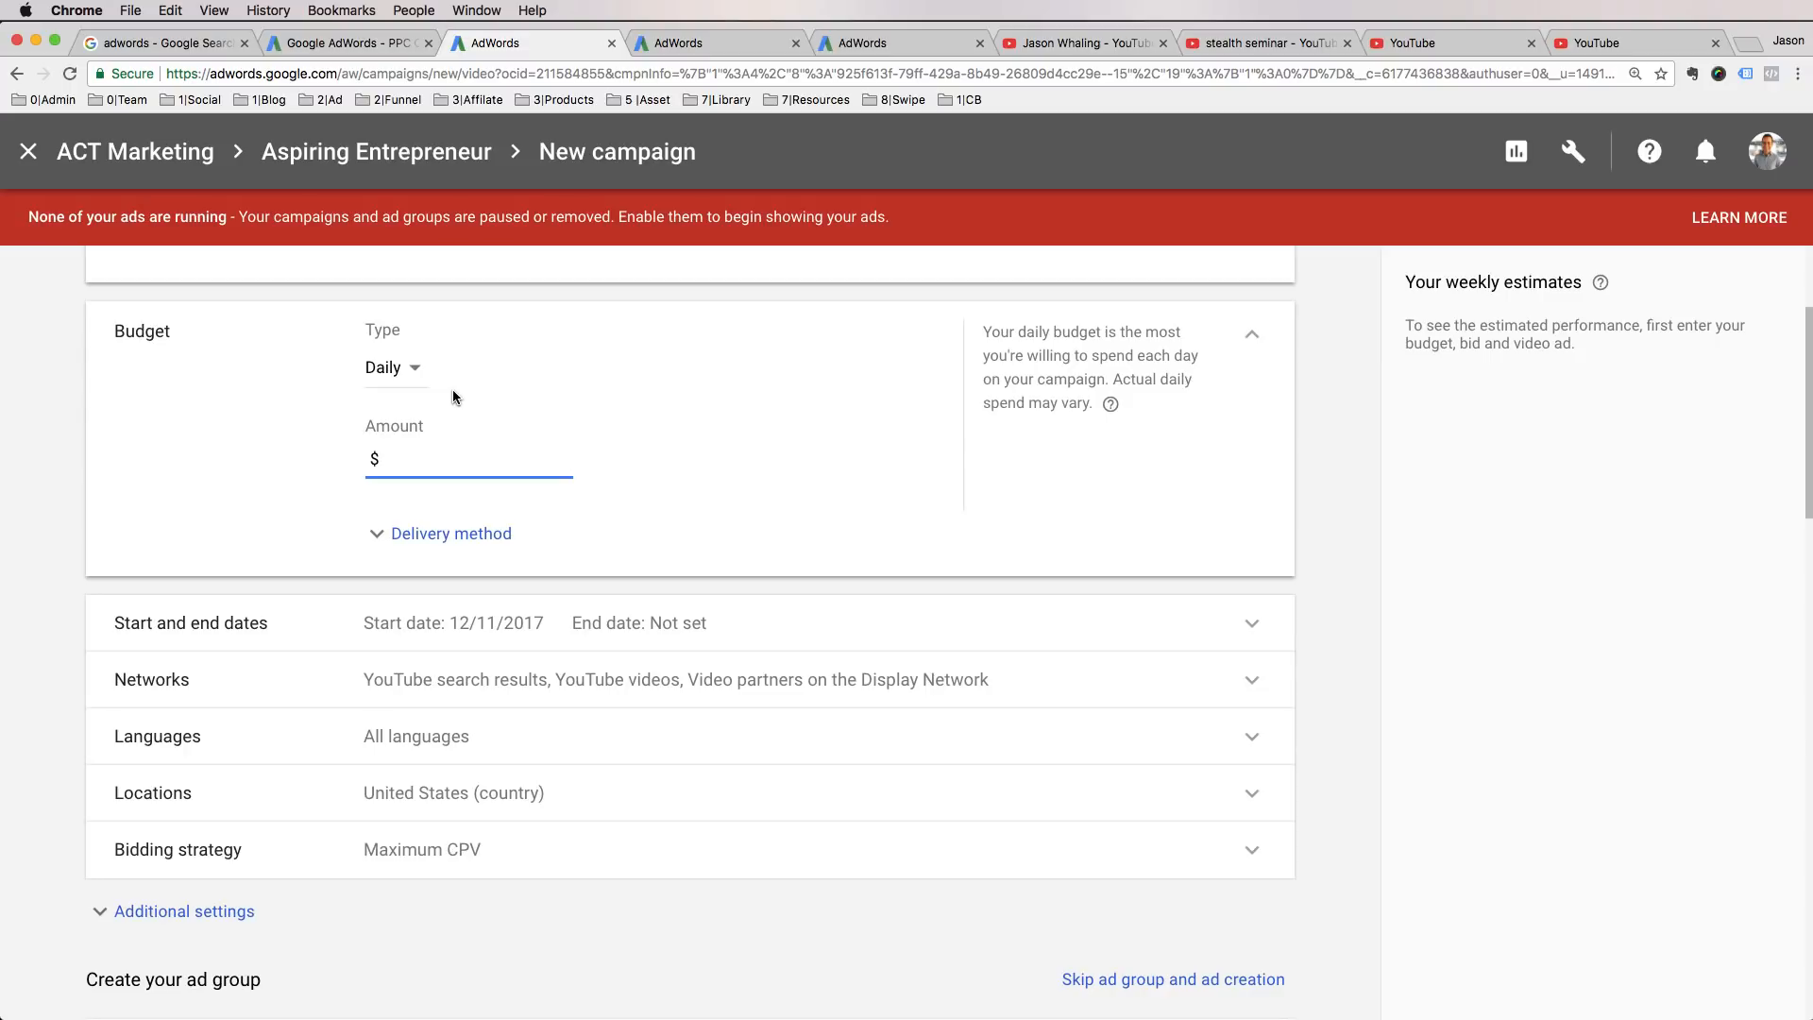
pyautogui.click(417, 368)
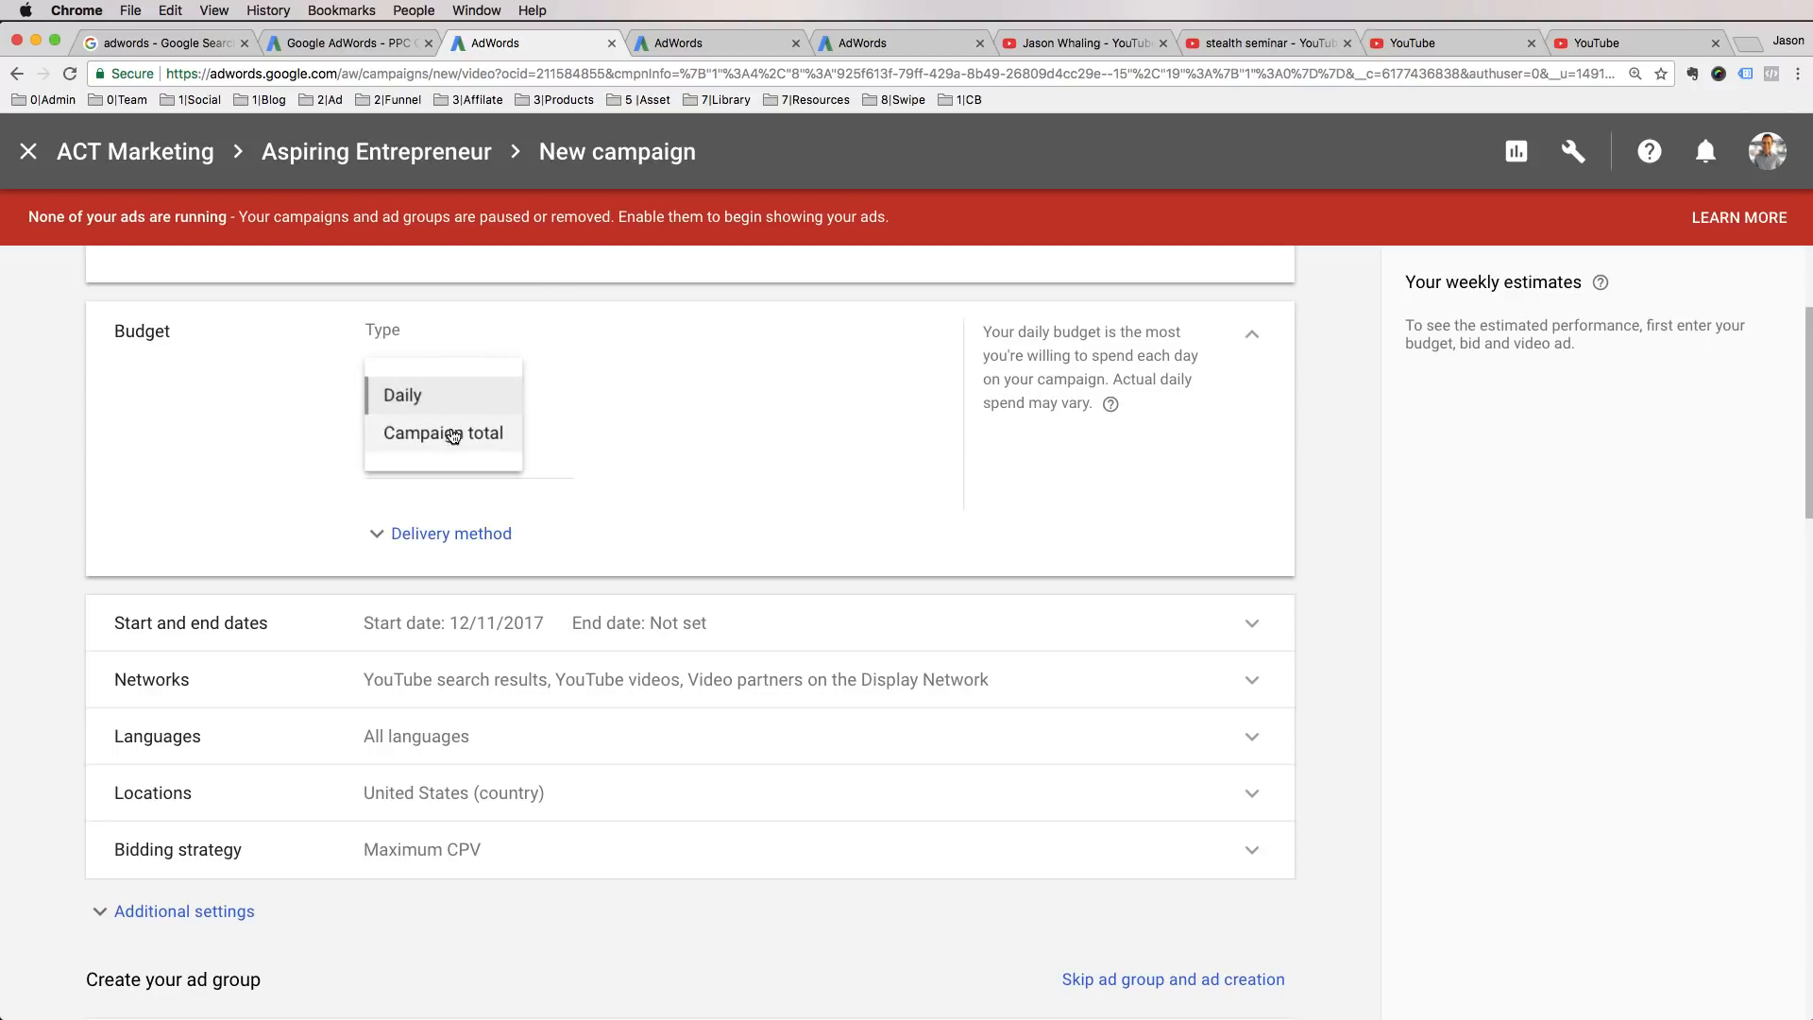
pyautogui.click(295, 450)
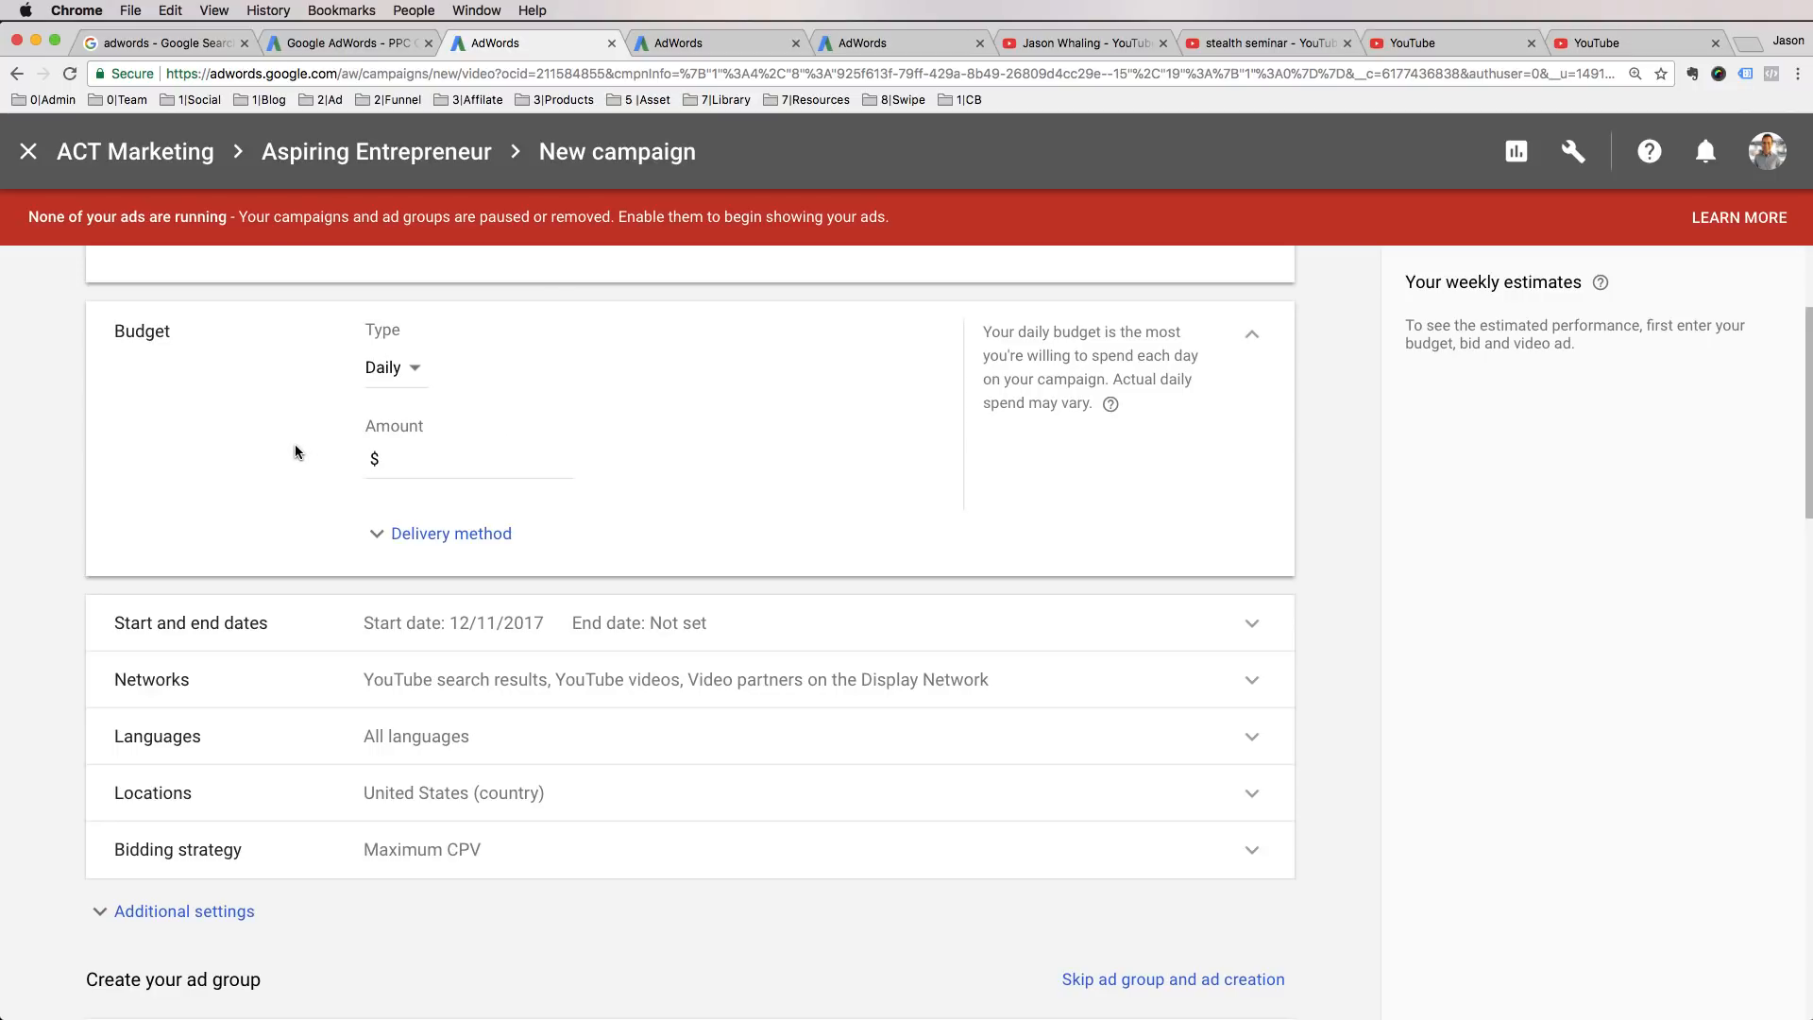
pyautogui.click(461, 457)
pyautogui.write('5.00')
pyautogui.click(255, 514)
pyautogui.scroll(-3, 253, 510)
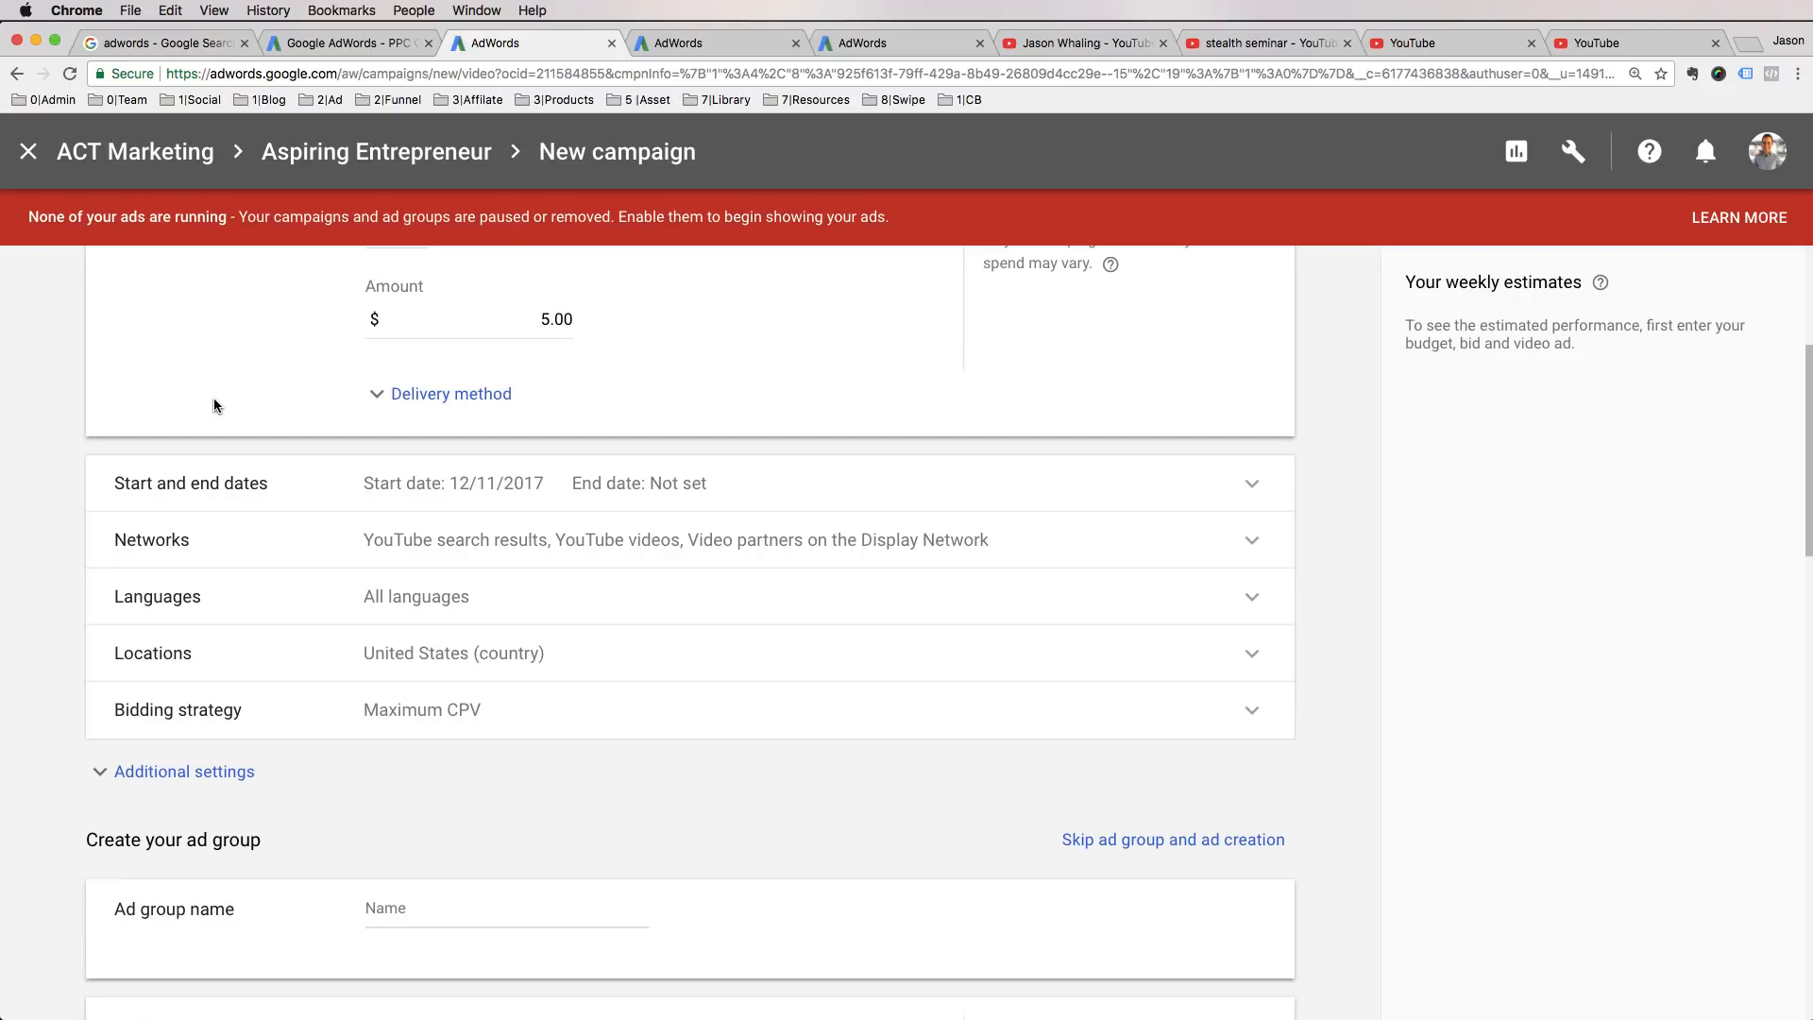
pyautogui.click(377, 395)
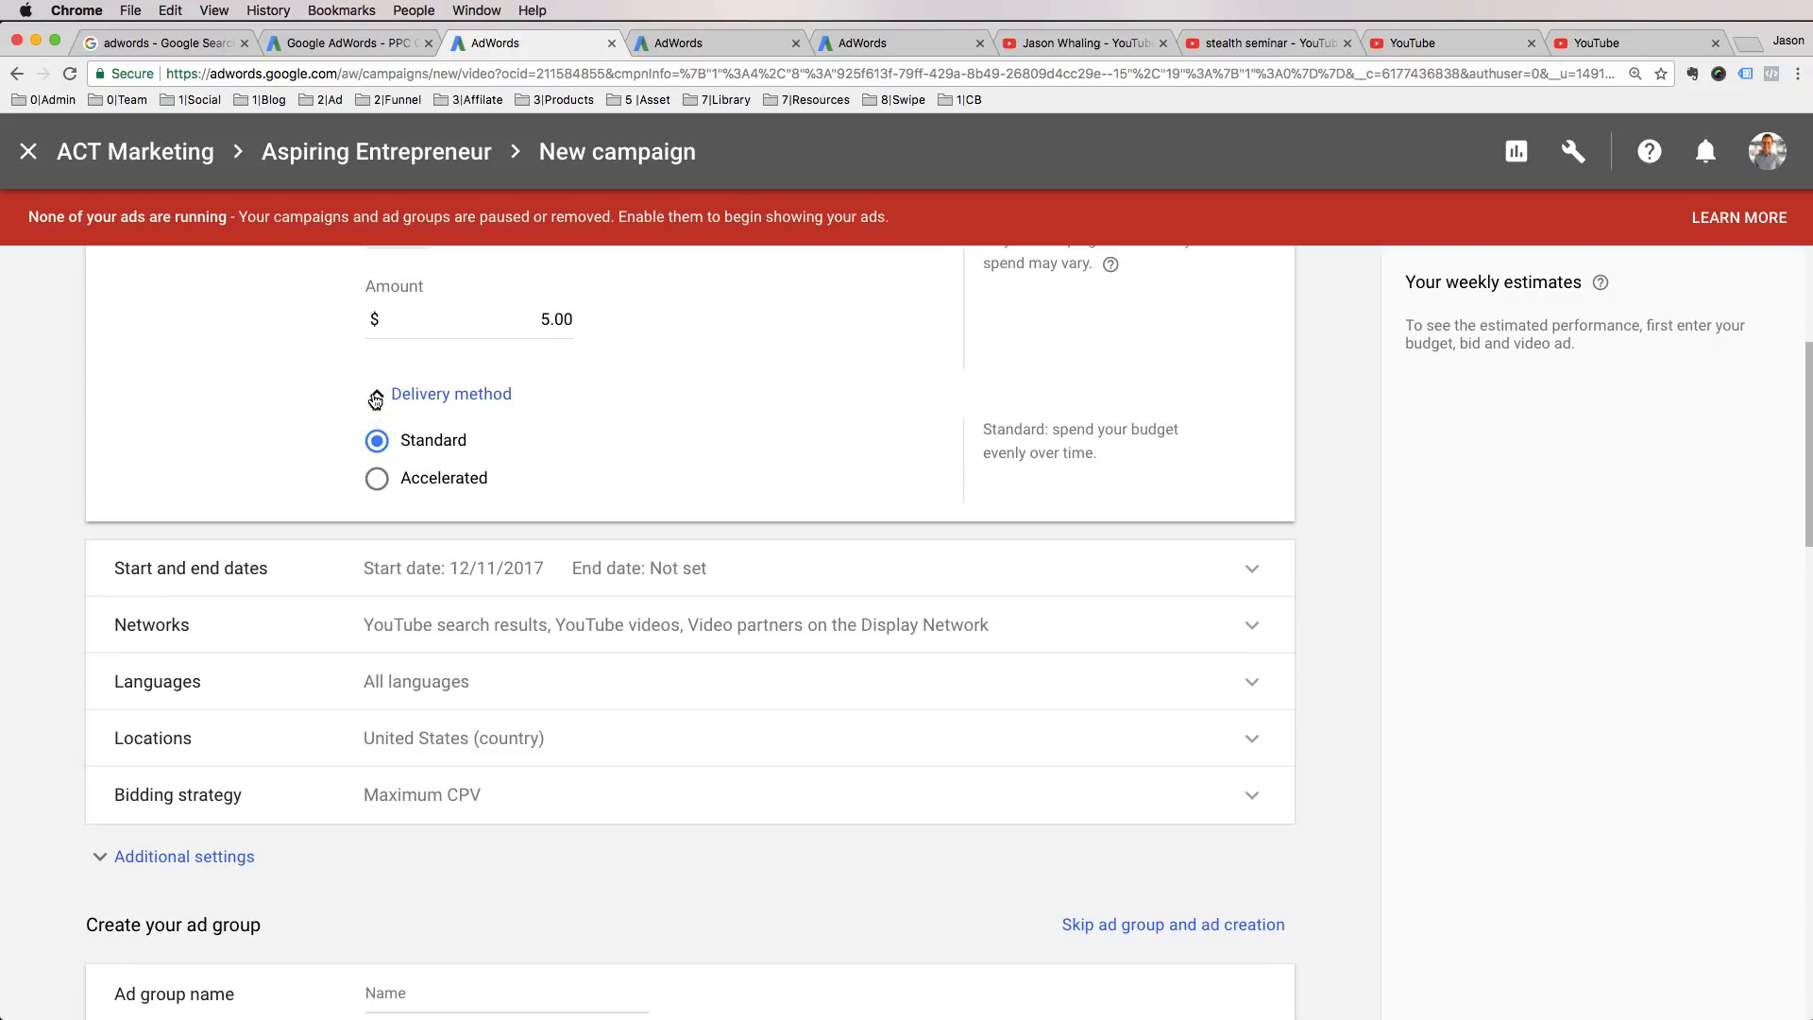
# - Set the campaign's start date to Dec 13, 2017, with no end date
pyautogui.scroll(-3, 333, 412)
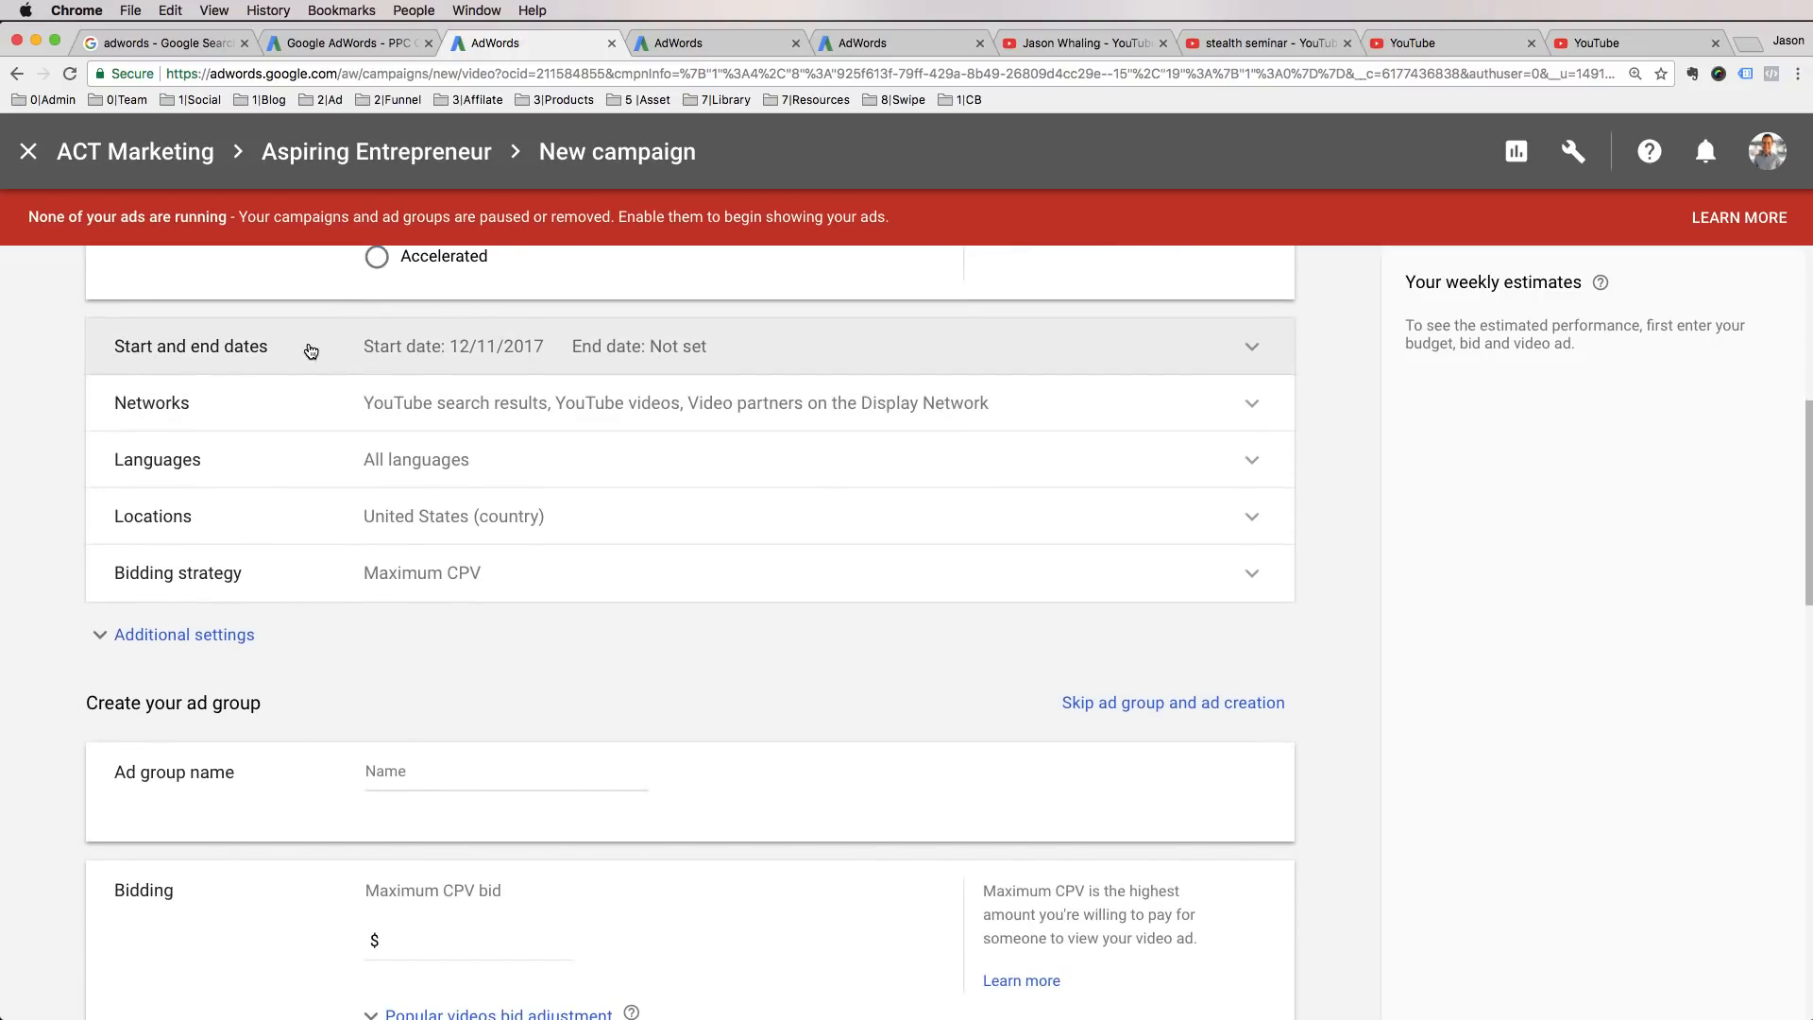
pyautogui.scroll(1, 349, 347)
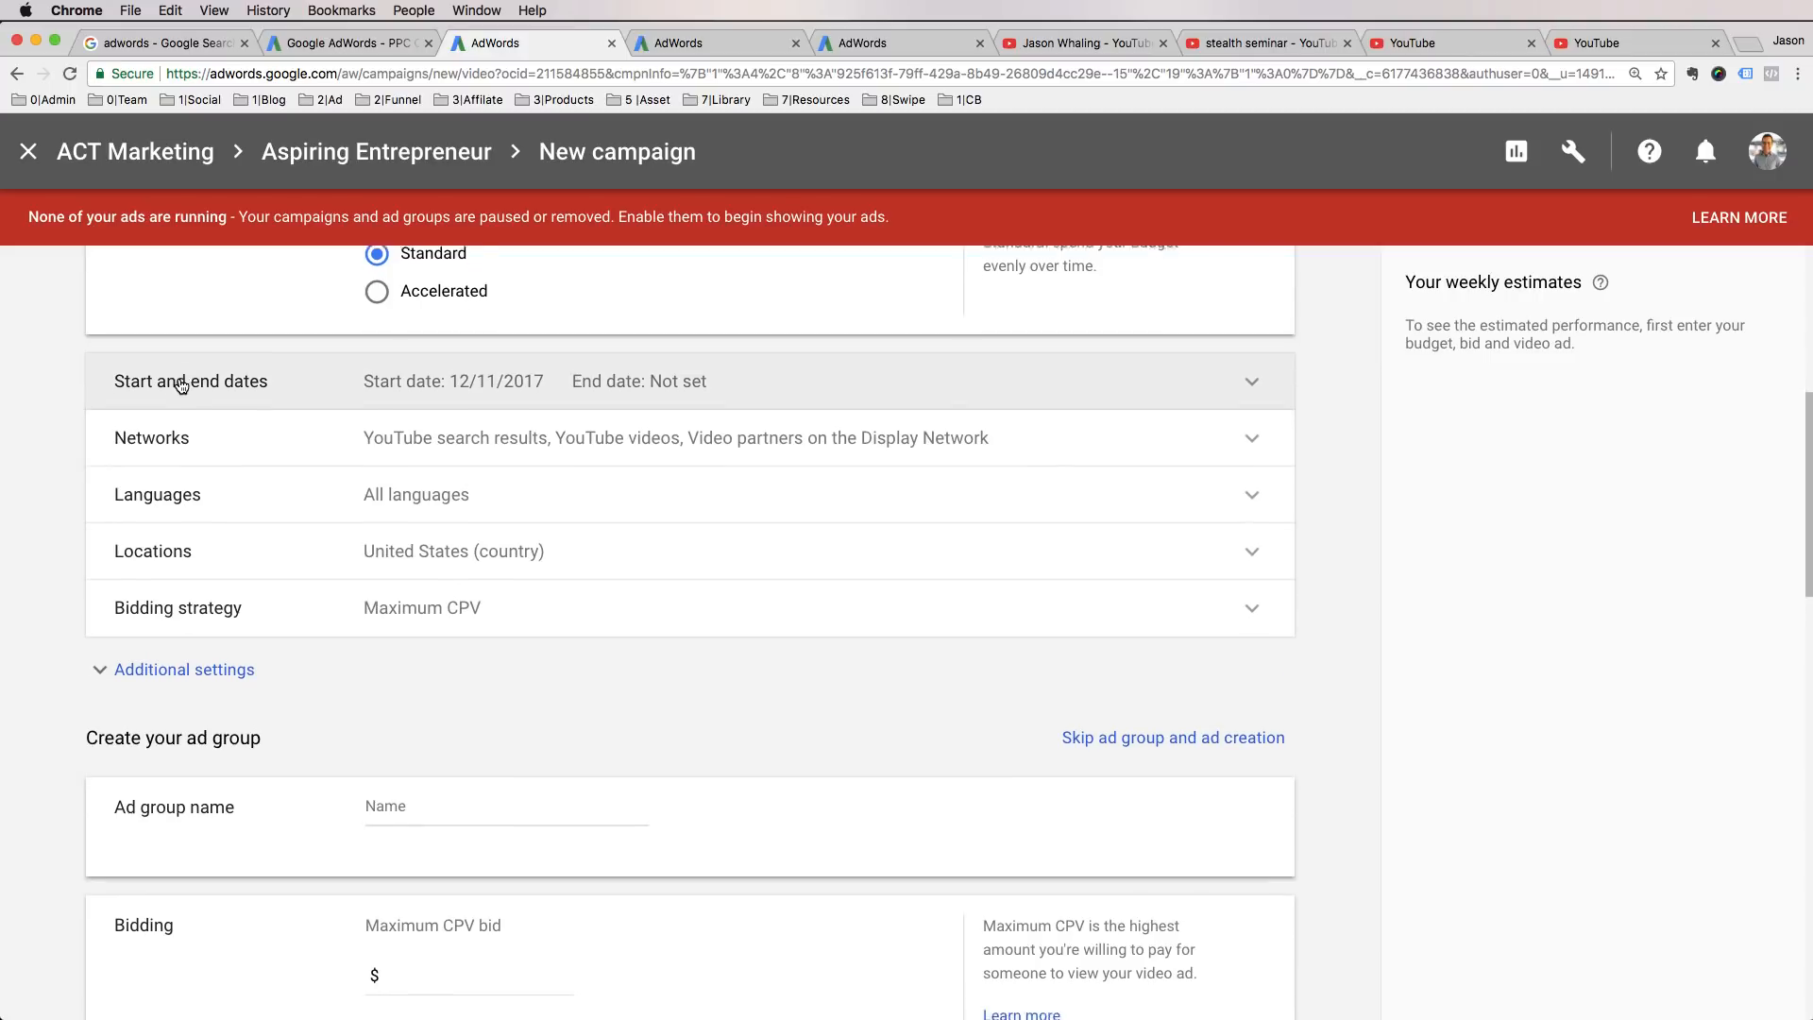
pyautogui.scroll(-2, 224, 359)
pyautogui.click(333, 290)
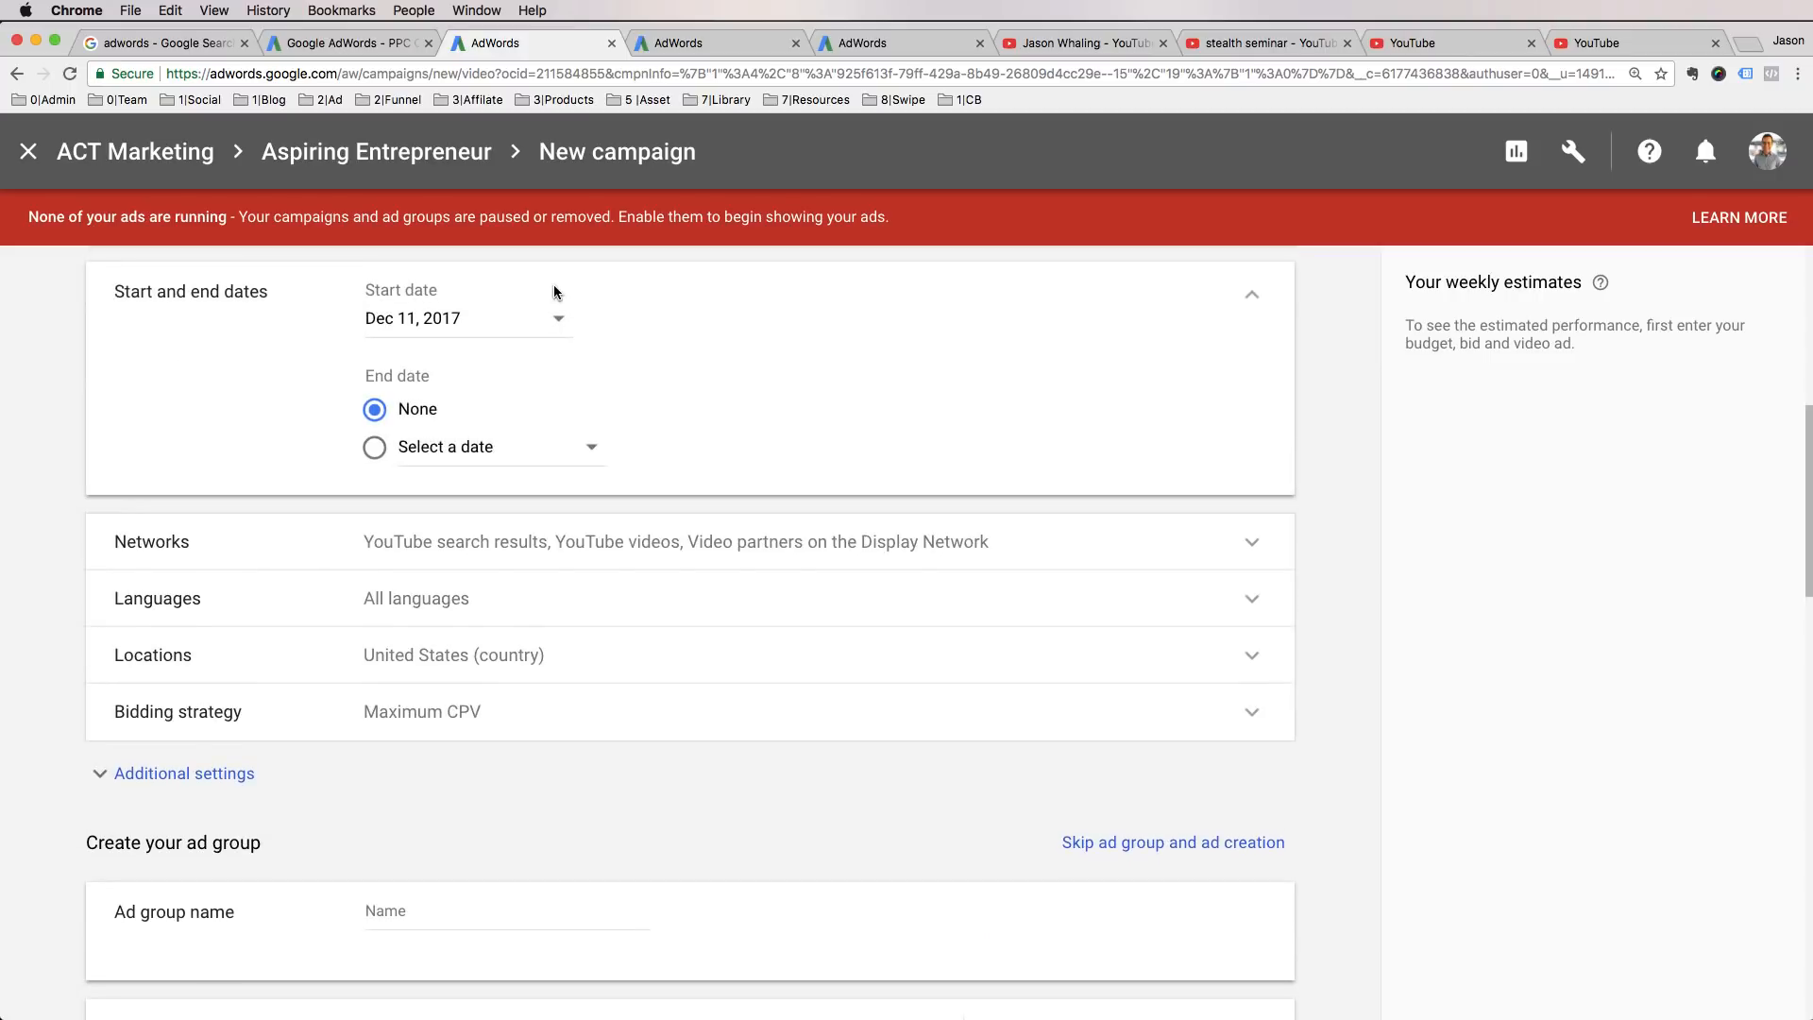
pyautogui.click(560, 324)
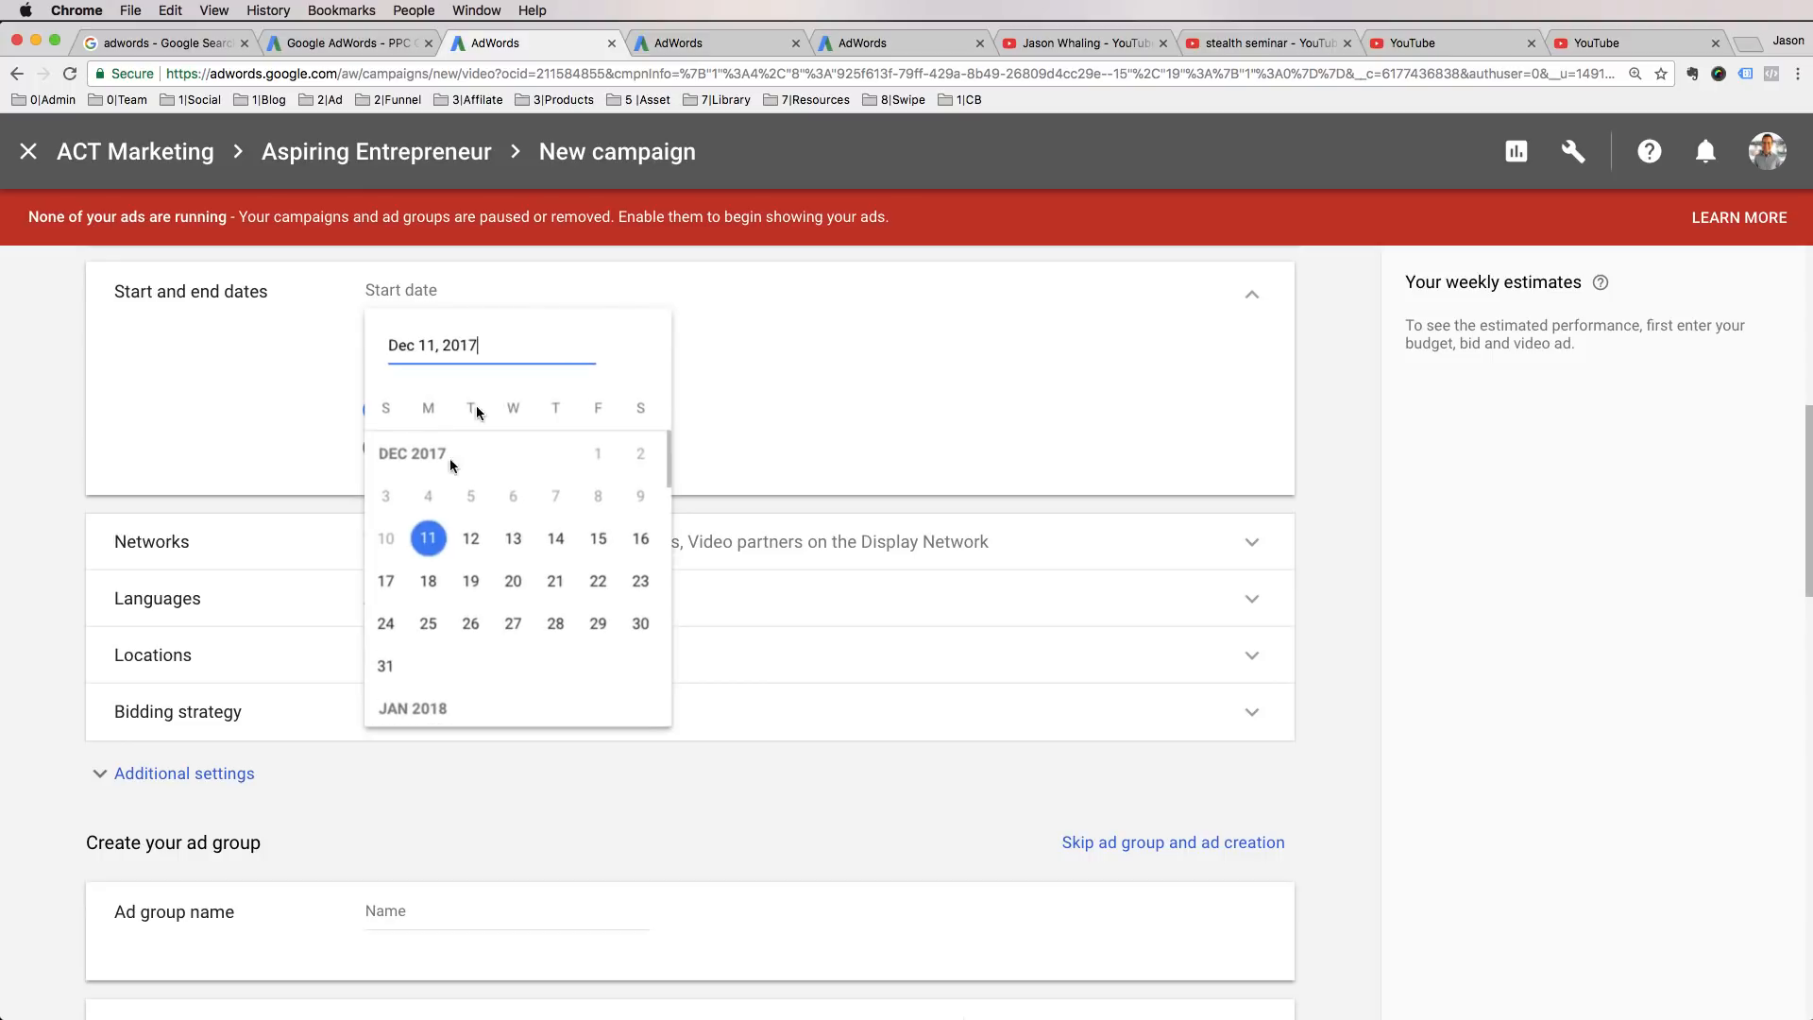
pyautogui.click(513, 540)
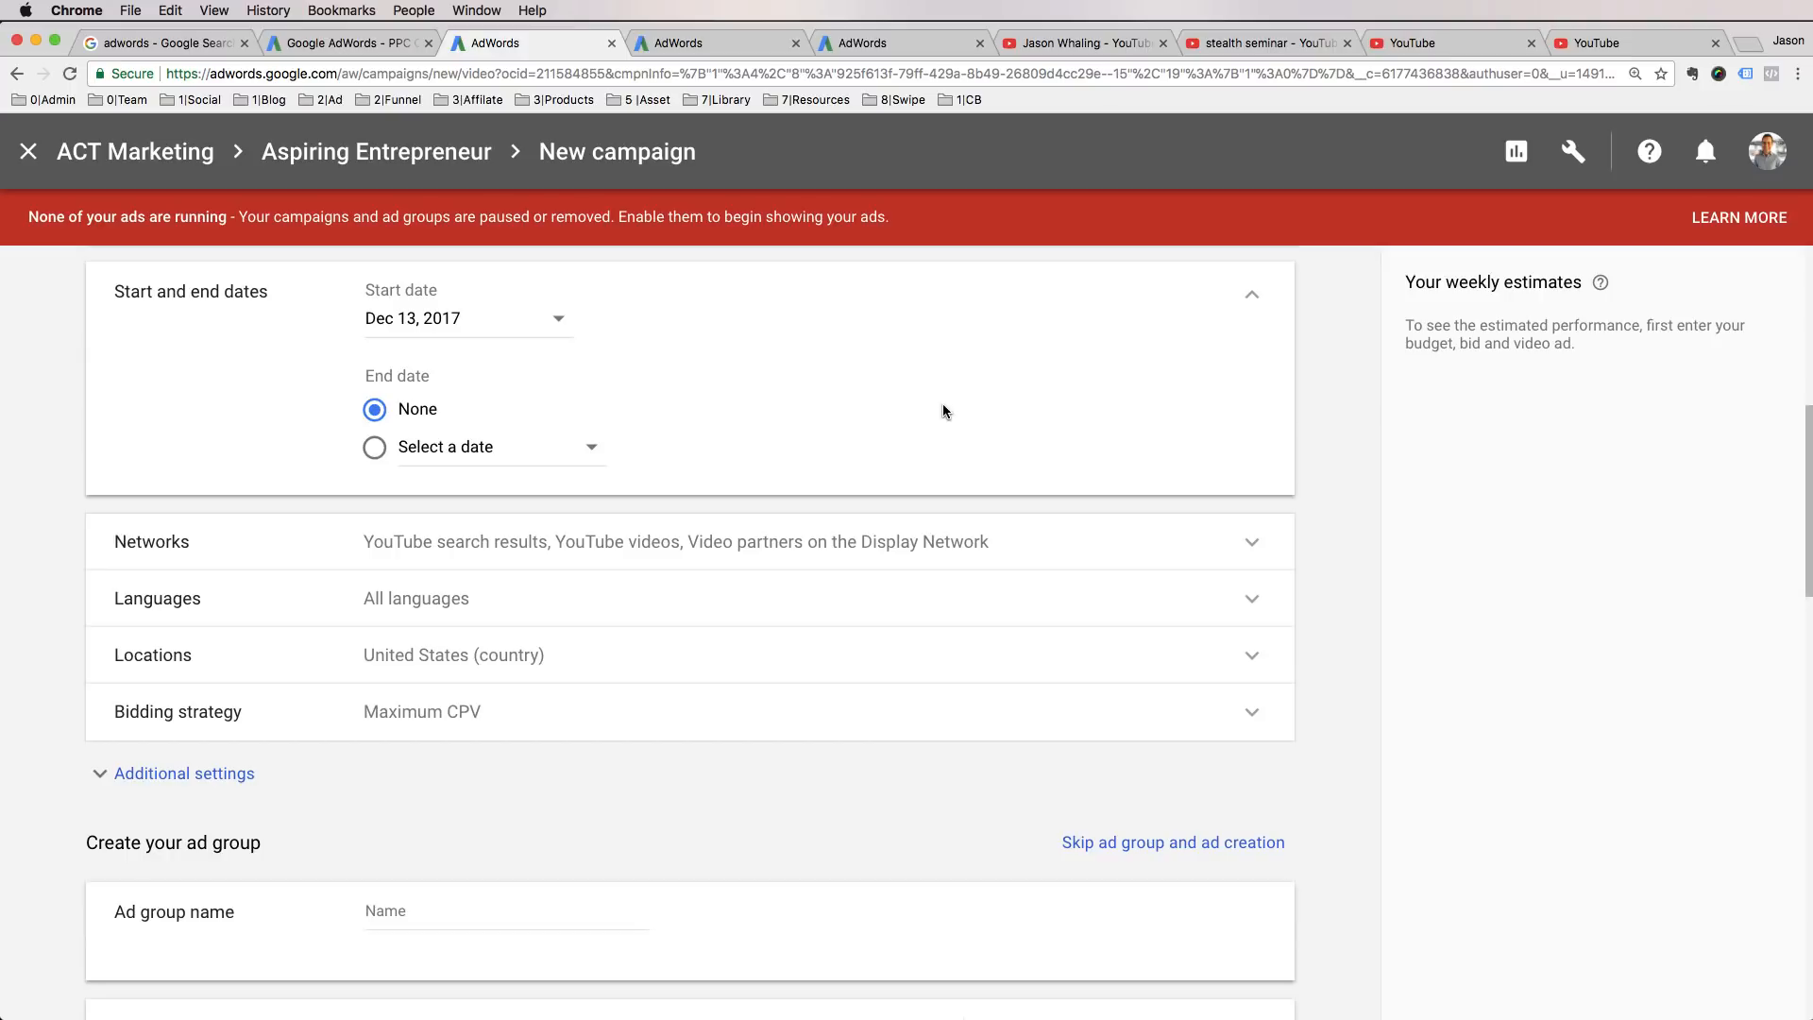
# - Exclude video partners on the Display Network from the campaign's networks, keeping YouTube search results and YouTube videos selected
pyautogui.scroll(-1, 1176, 363)
pyautogui.scroll(-2, 1176, 364)
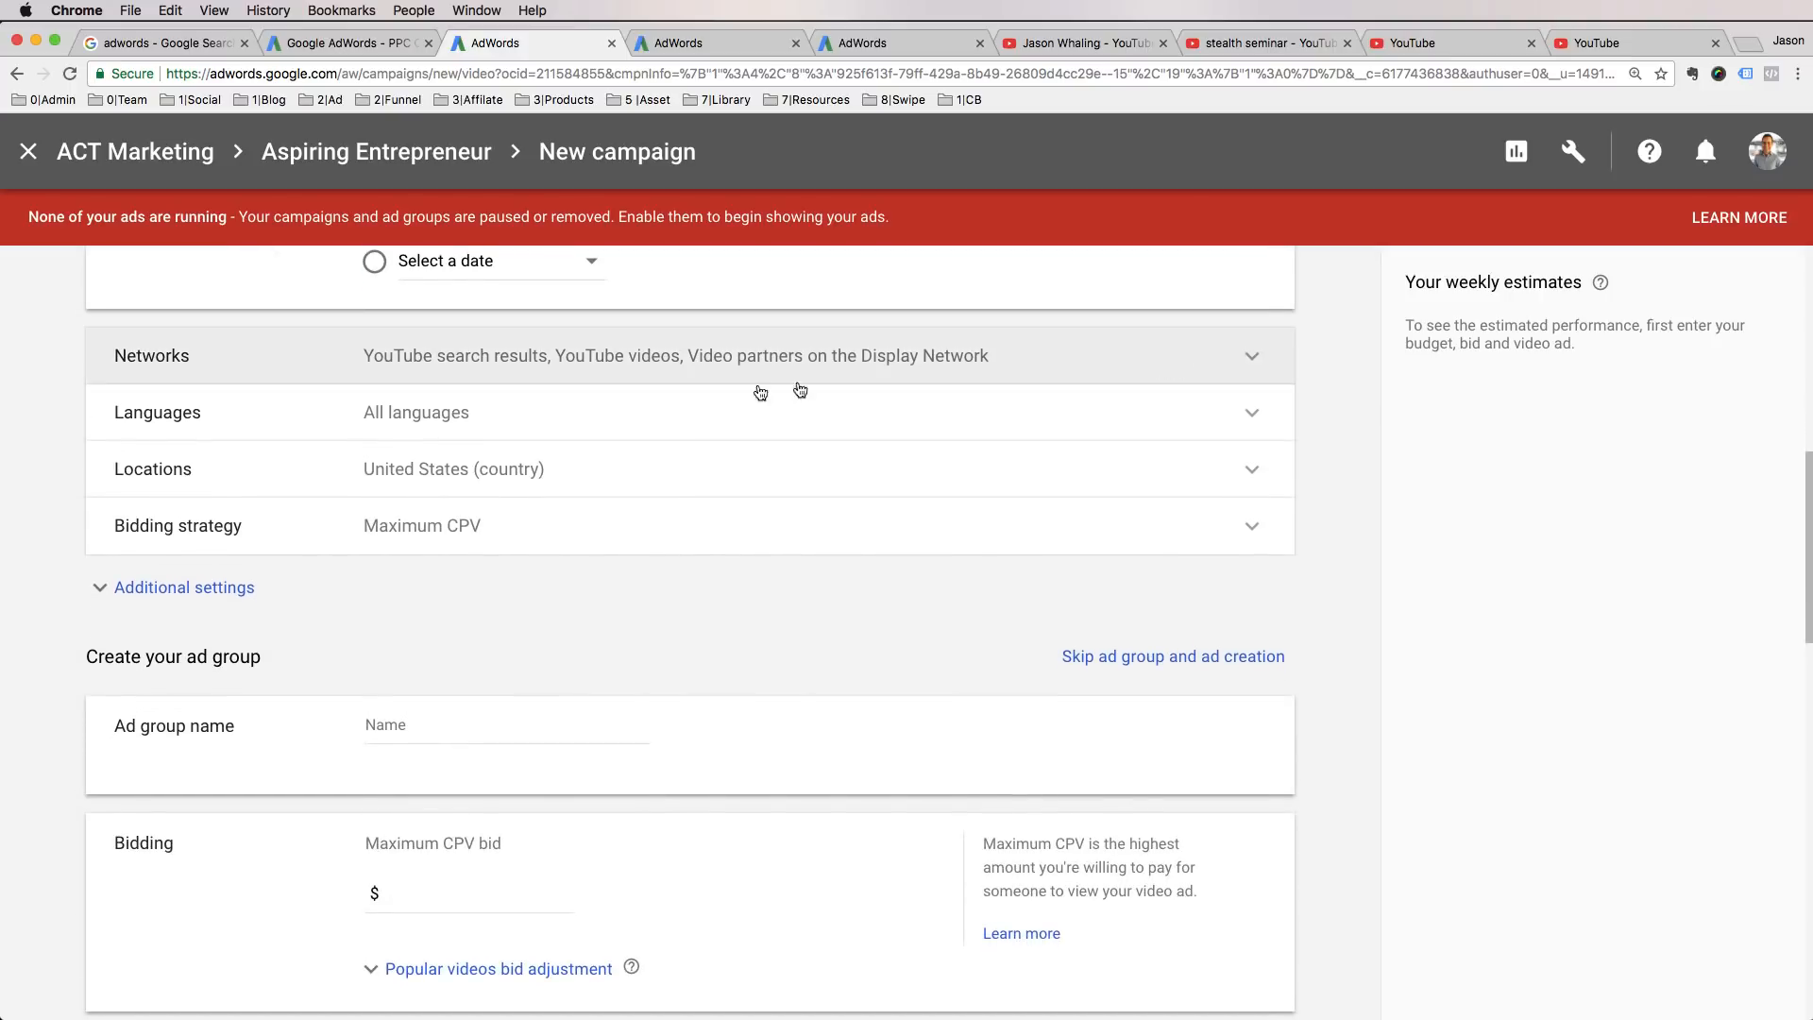
pyautogui.click(494, 368)
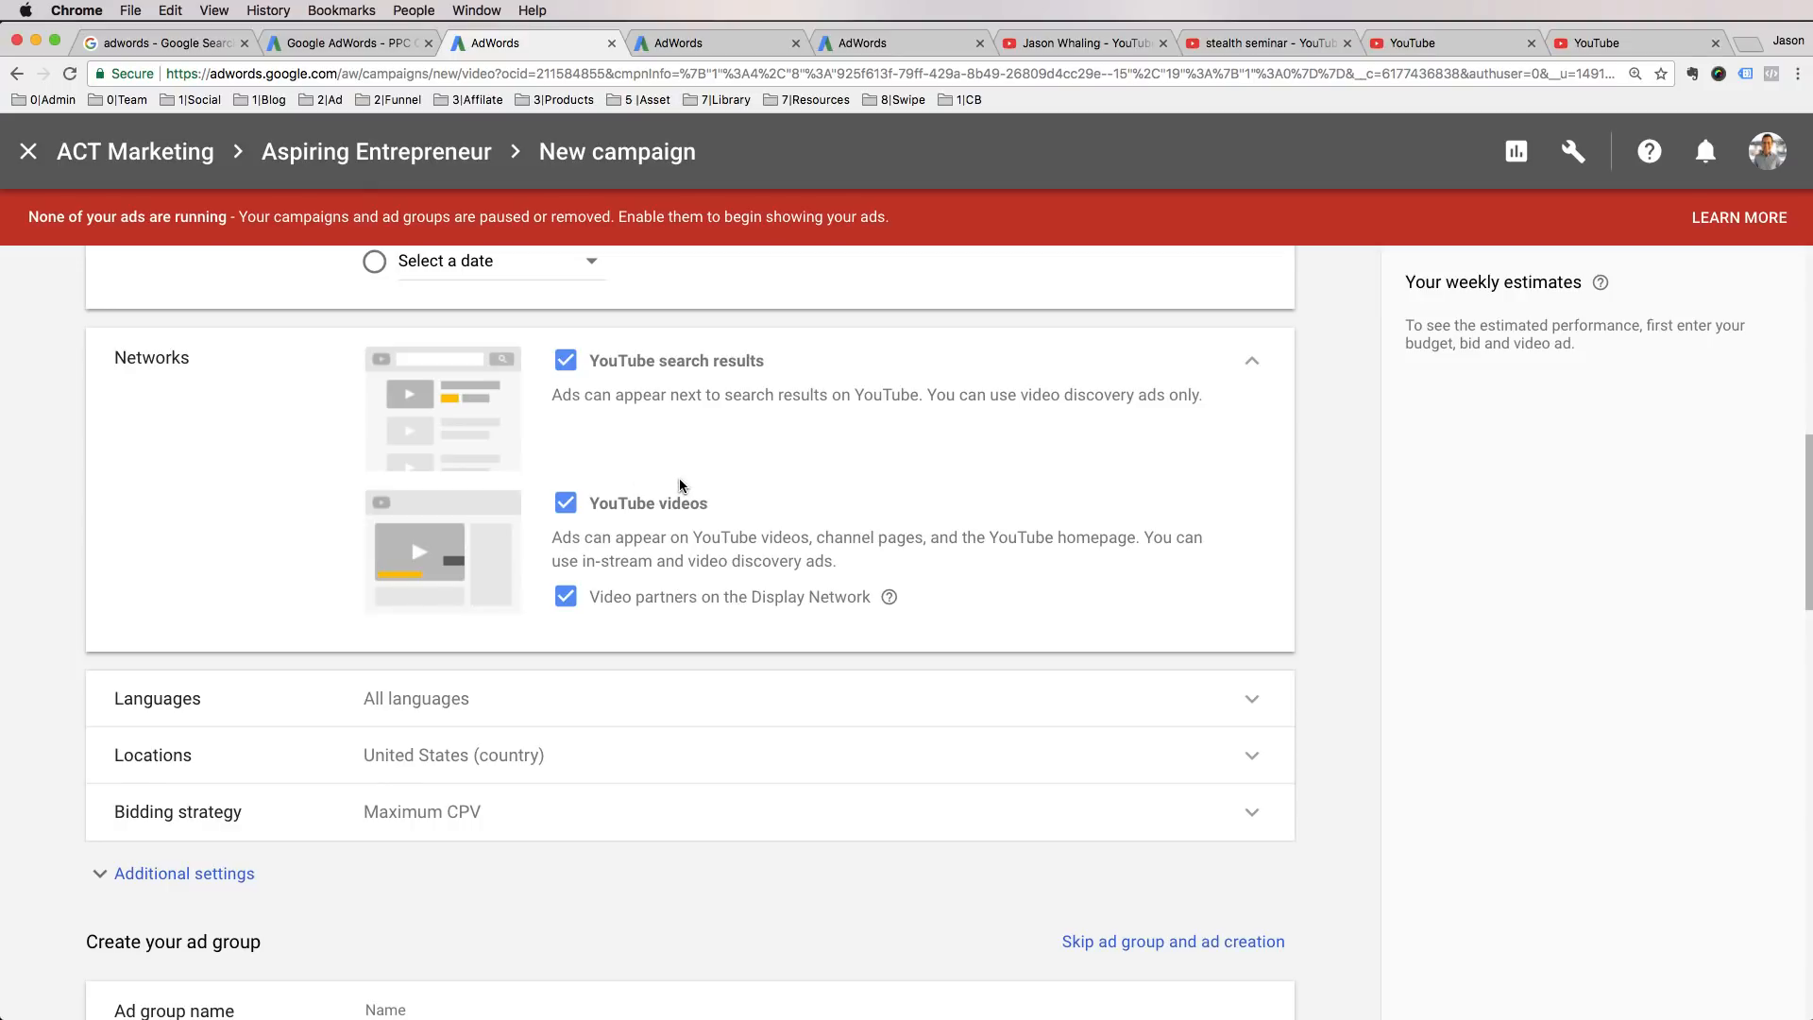
pyautogui.click(567, 366)
pyautogui.moveTo(733, 597); pyautogui.dragTo(658, 369)
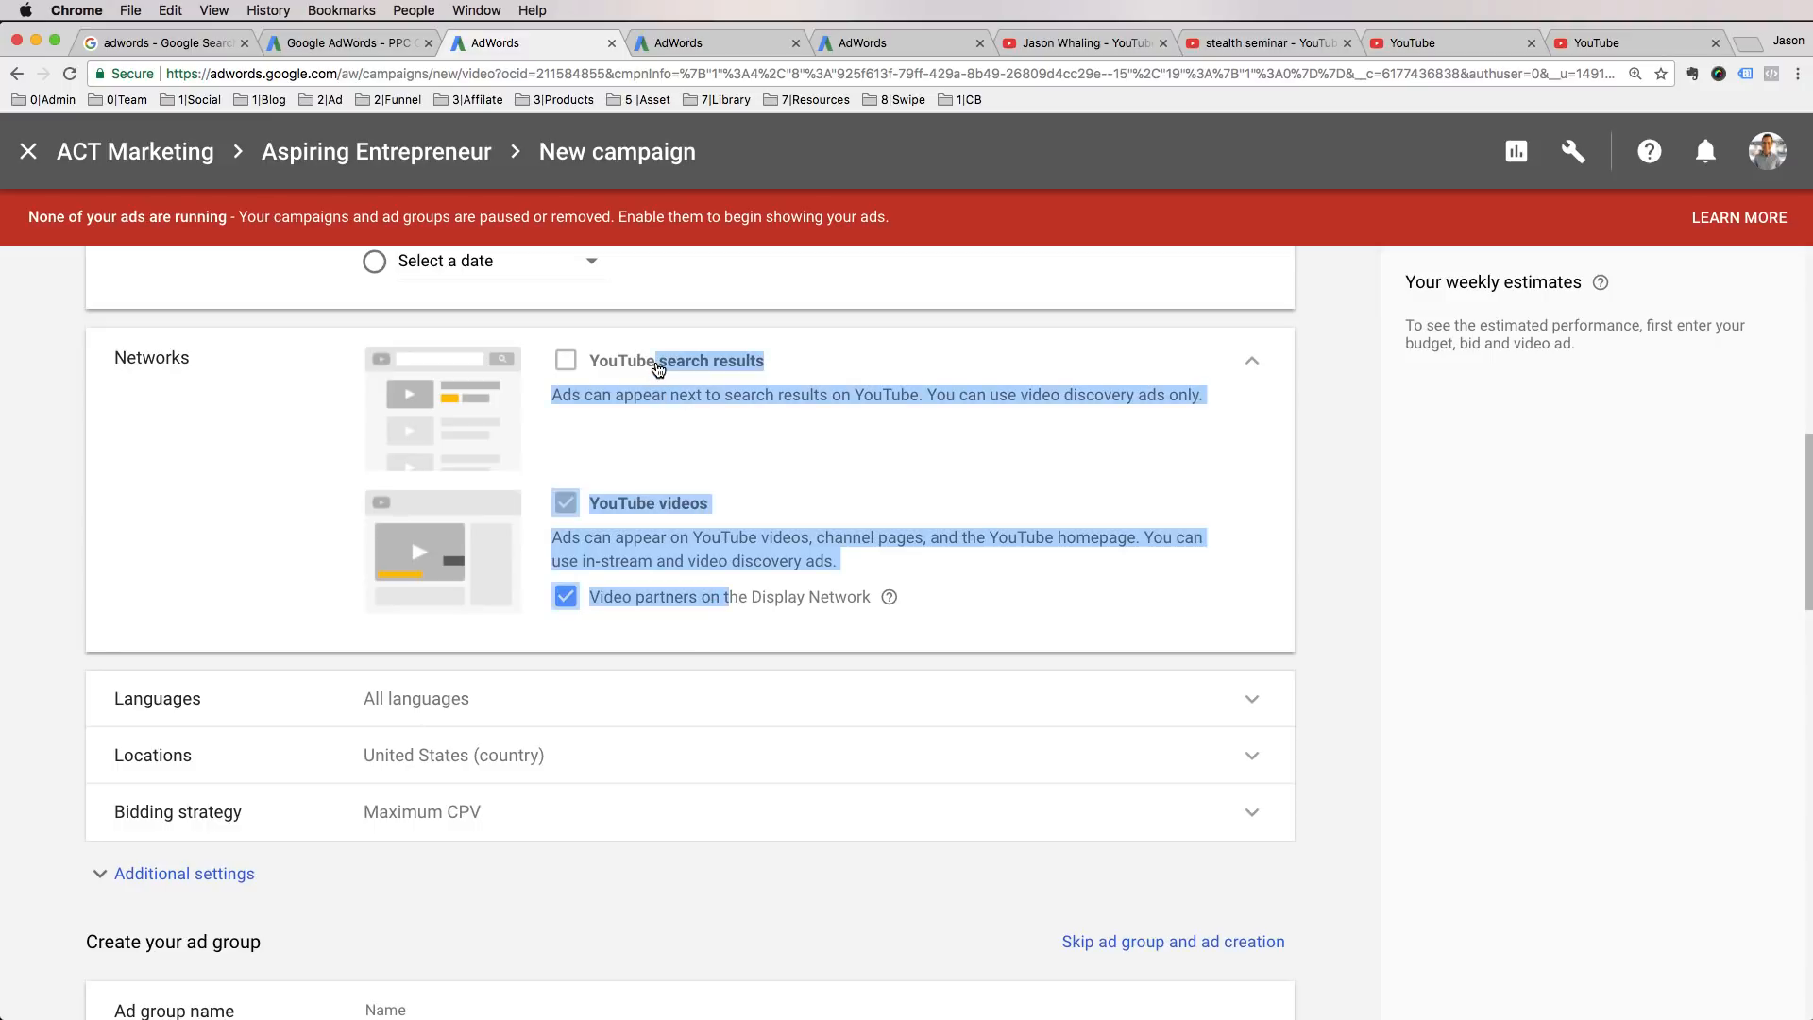
pyautogui.click(638, 443)
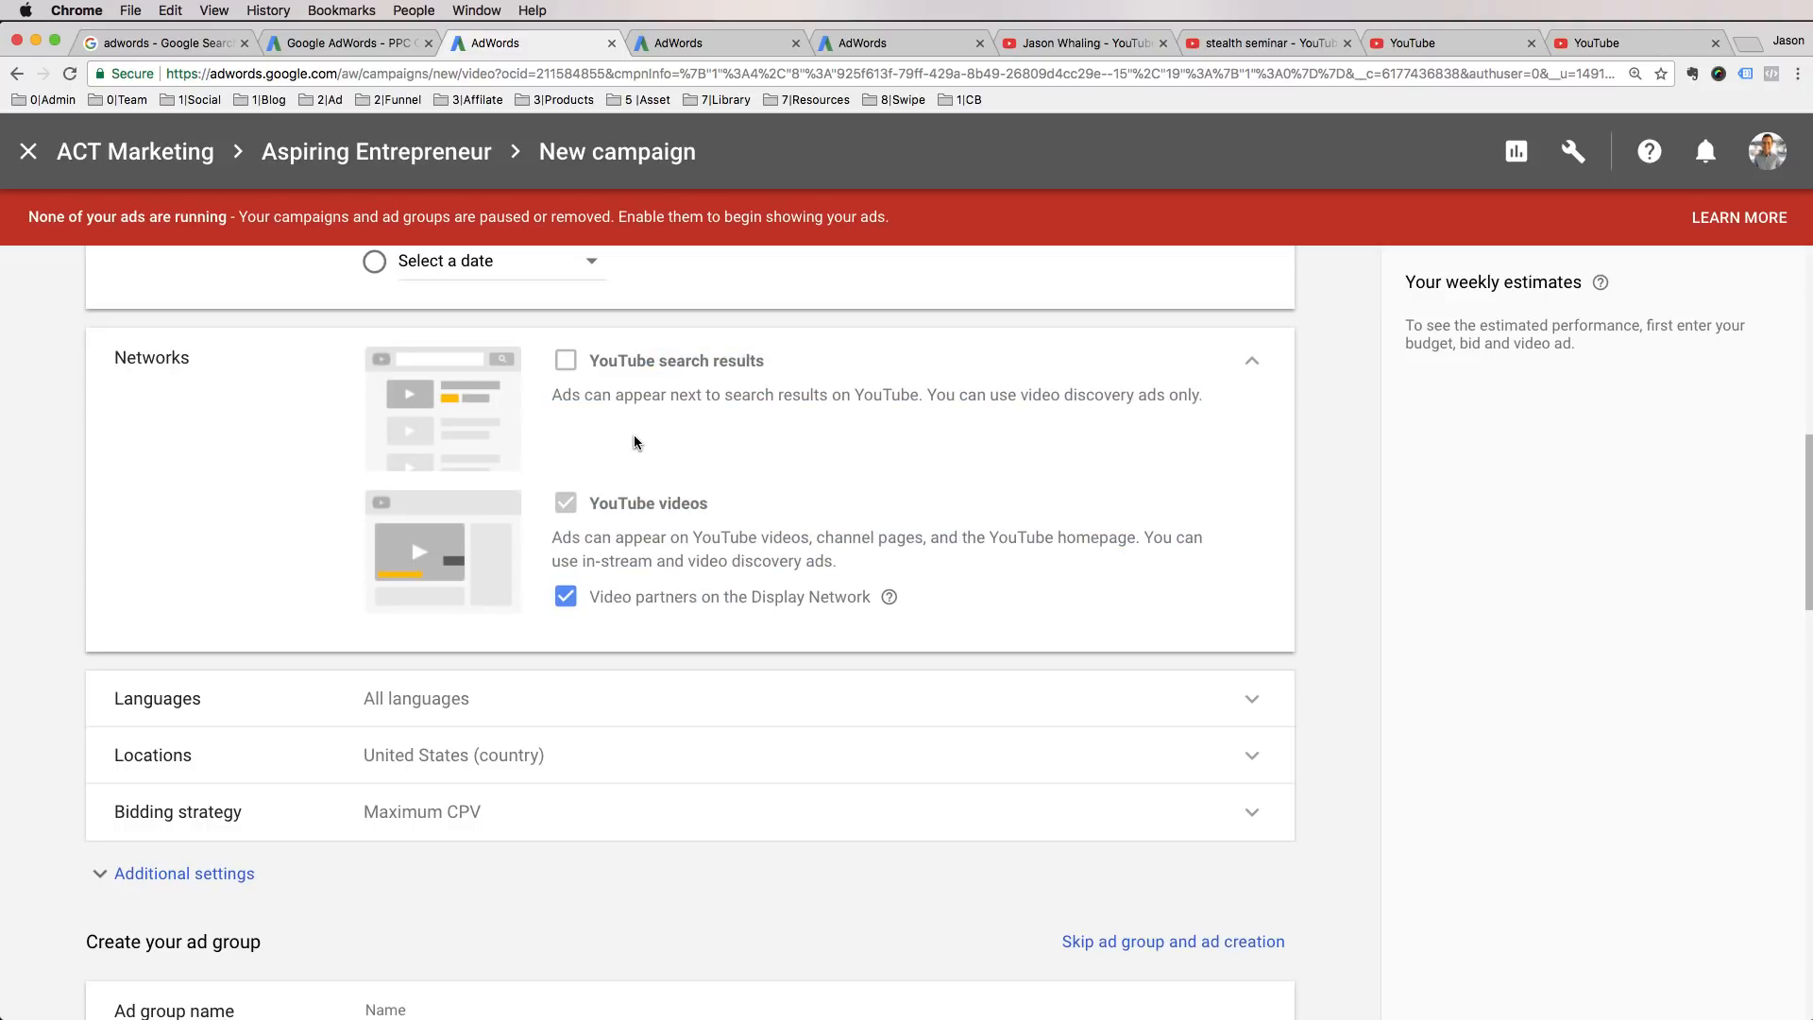
pyautogui.click(564, 365)
pyautogui.click(566, 599)
# - Expand the campaign's language and location settings and review their targeting options
pyautogui.scroll(-5, 566, 601)
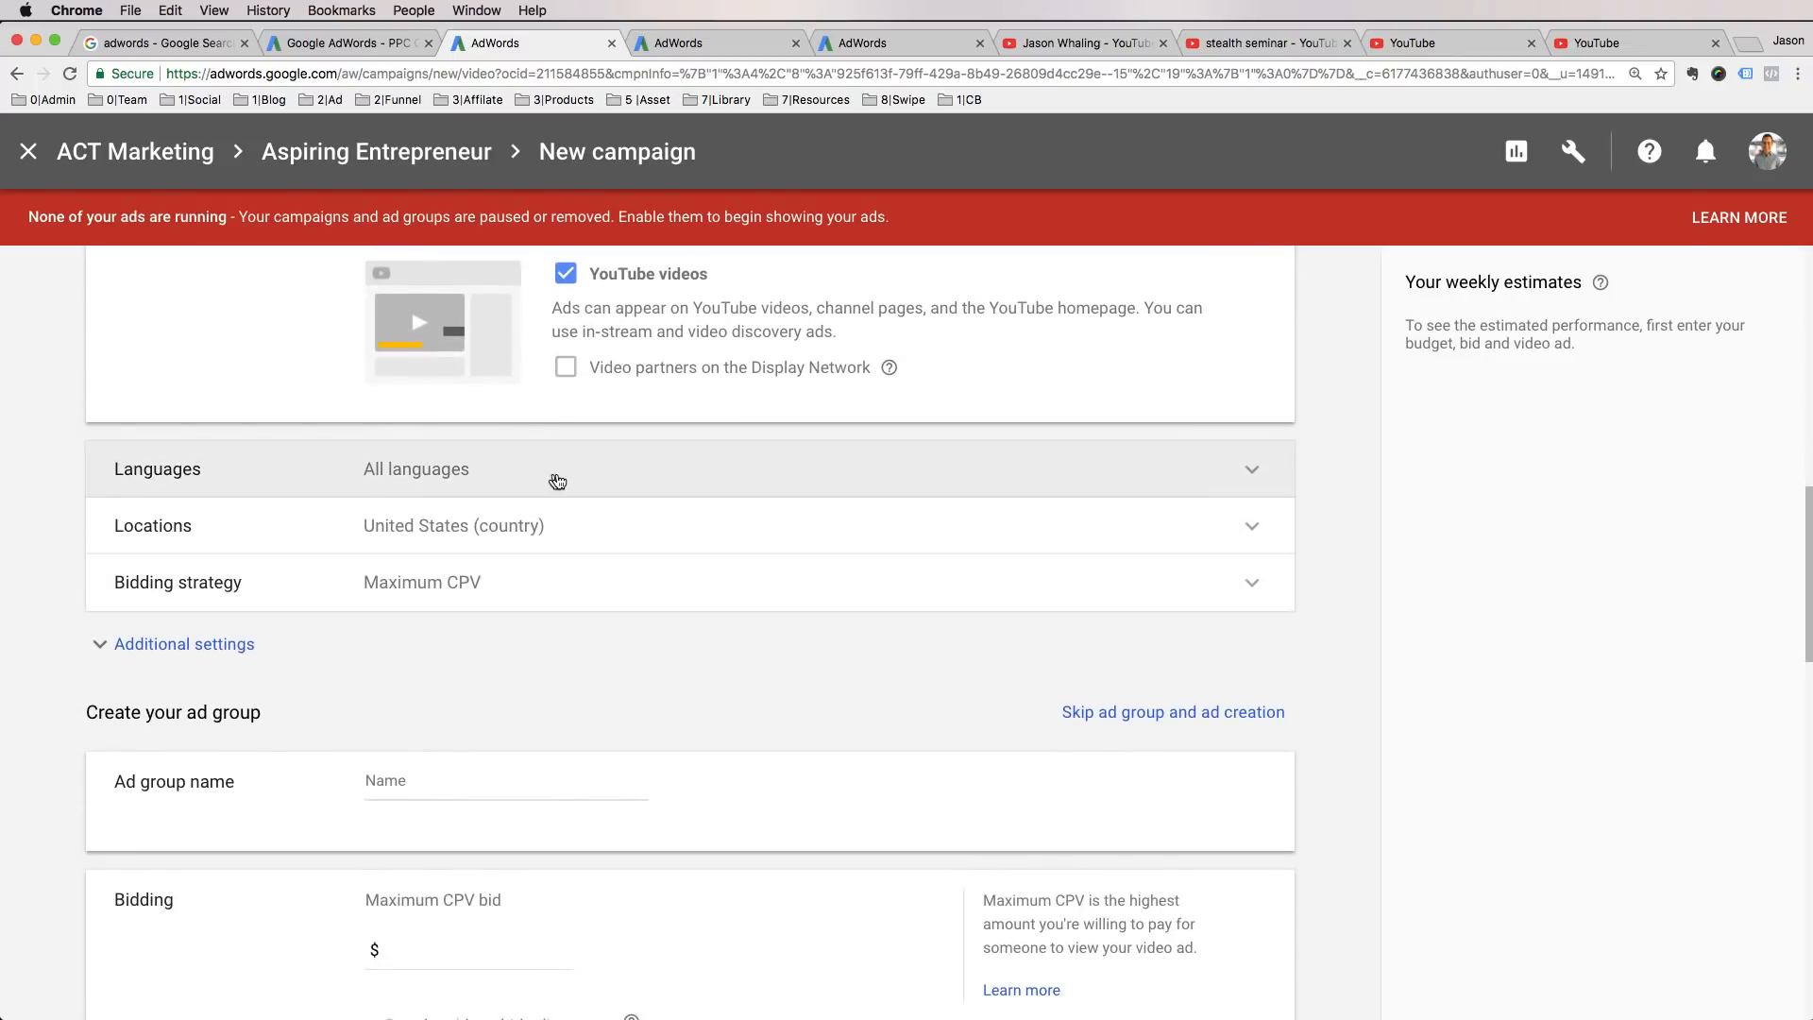
pyautogui.click(559, 482)
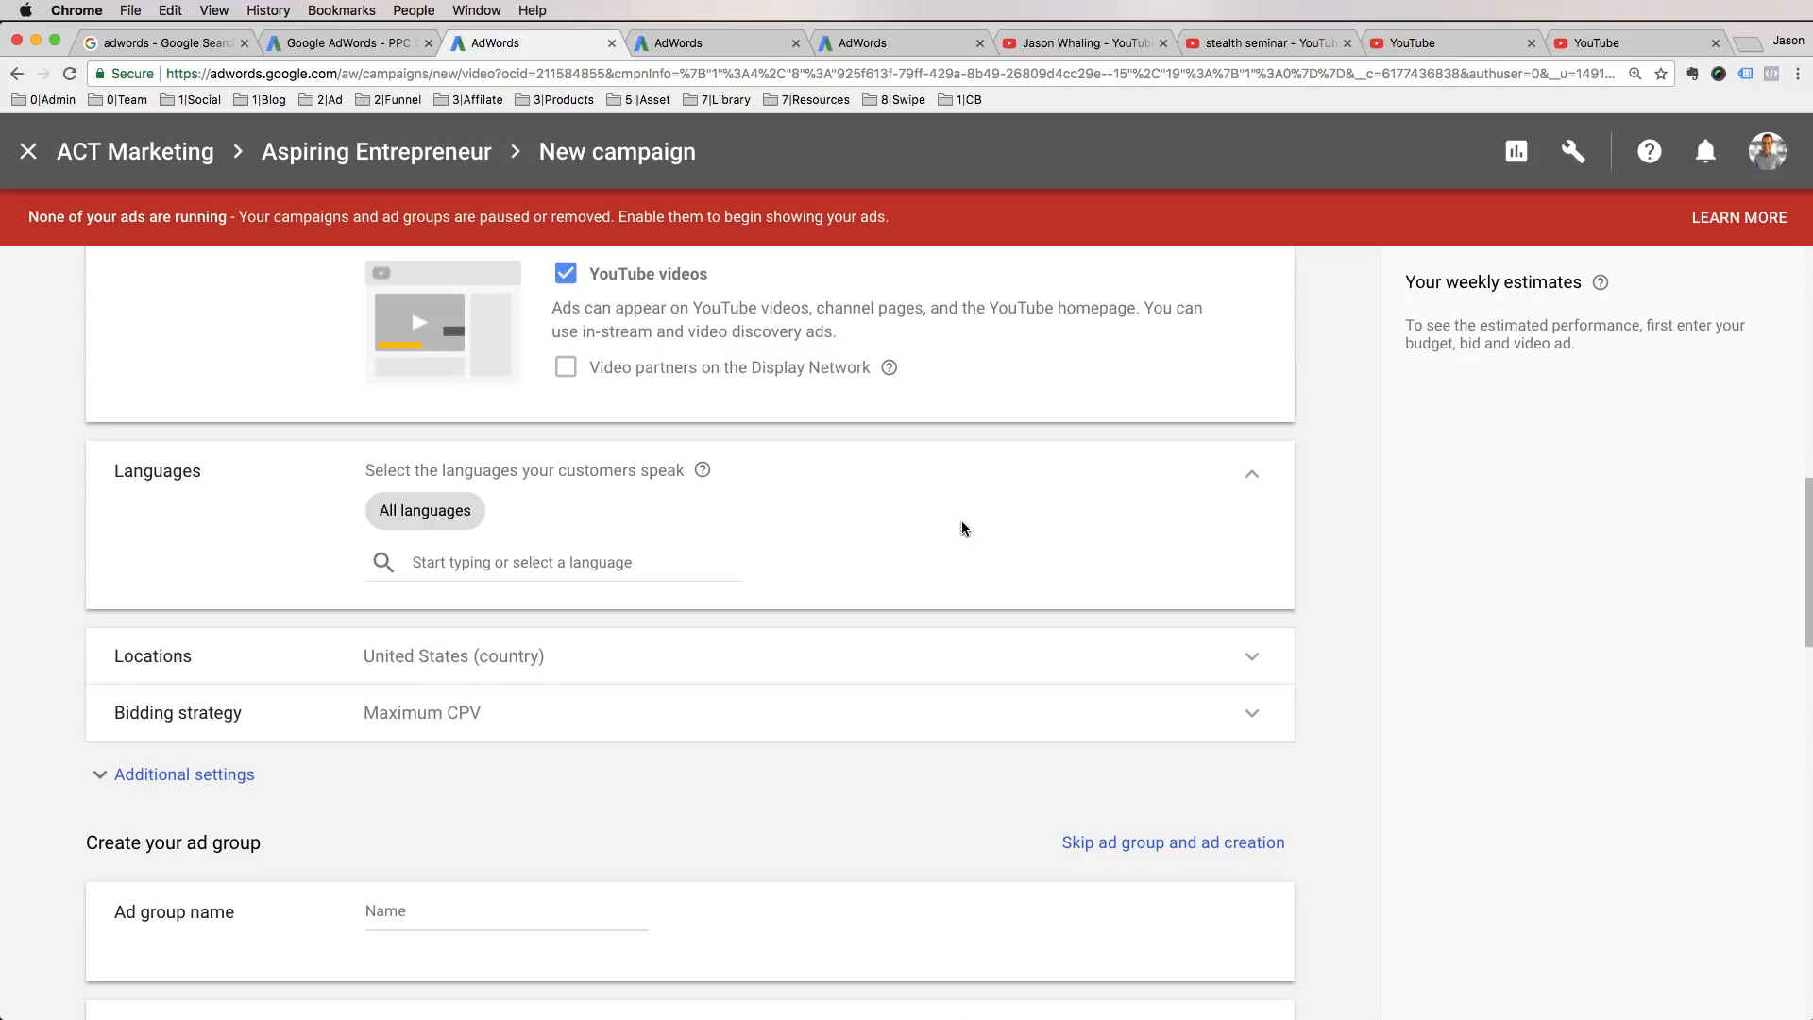
pyautogui.scroll(-2, 959, 522)
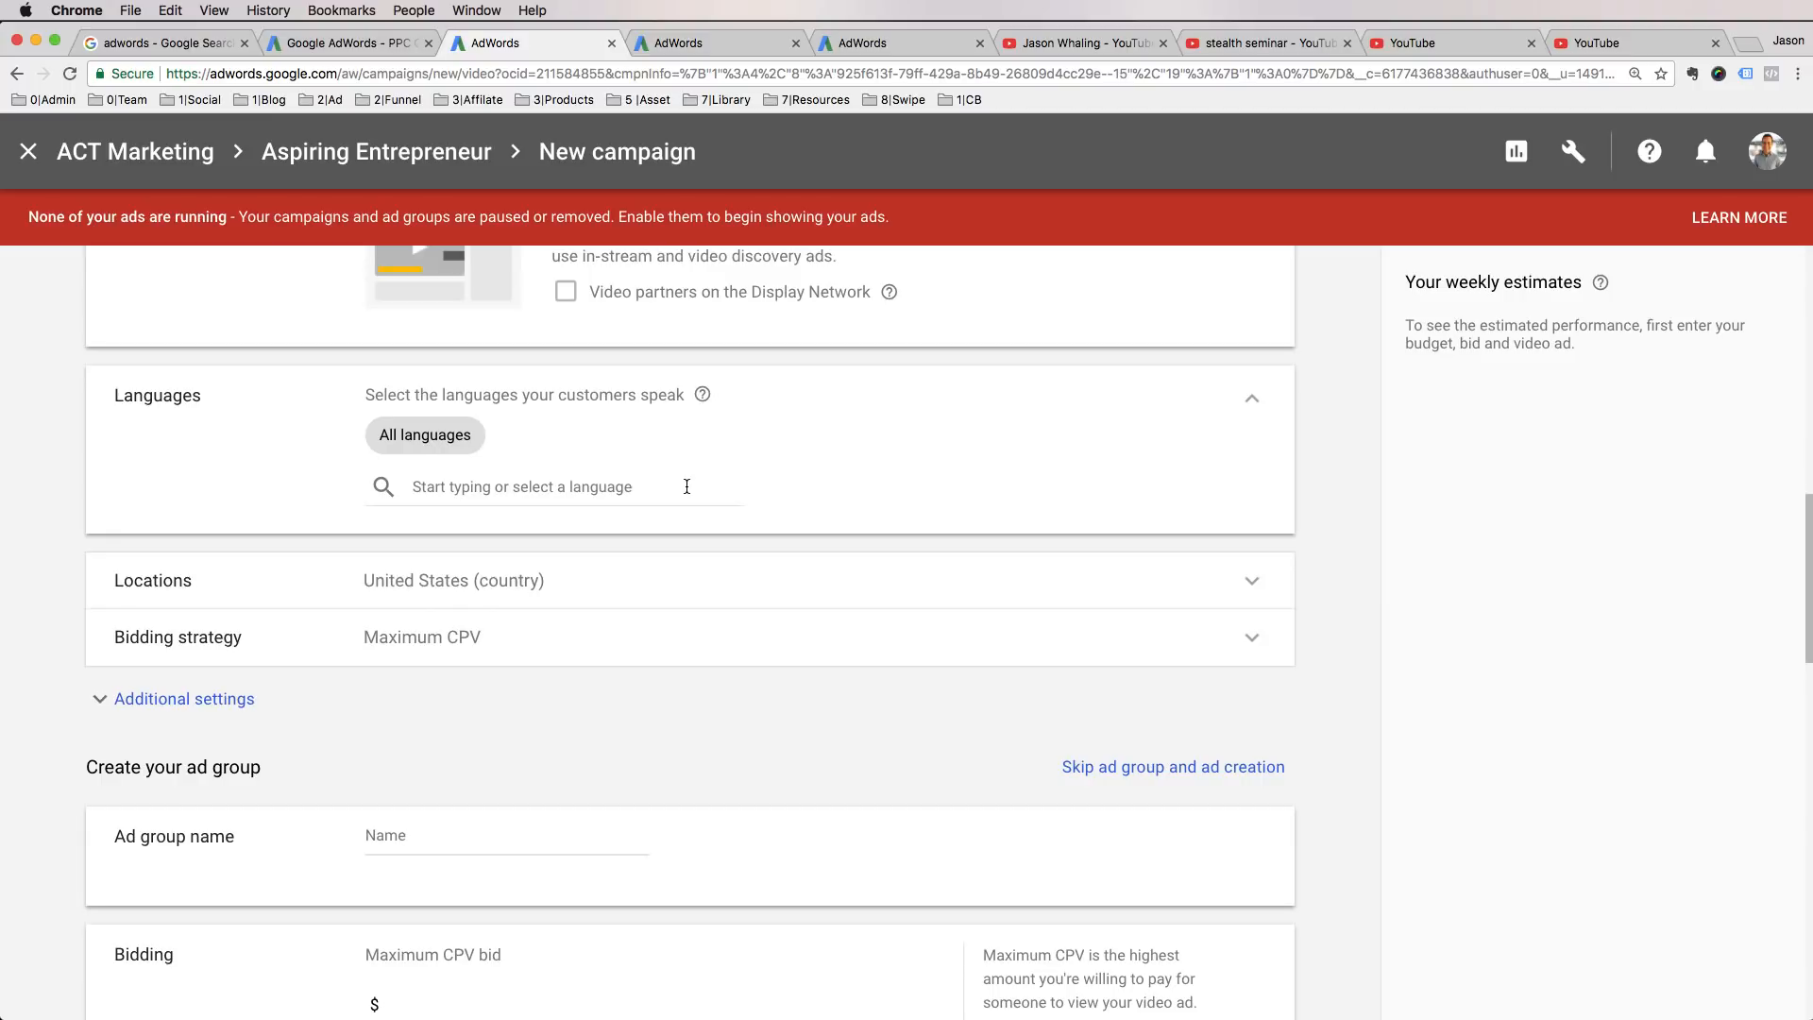
pyautogui.scroll(-1, 687, 486)
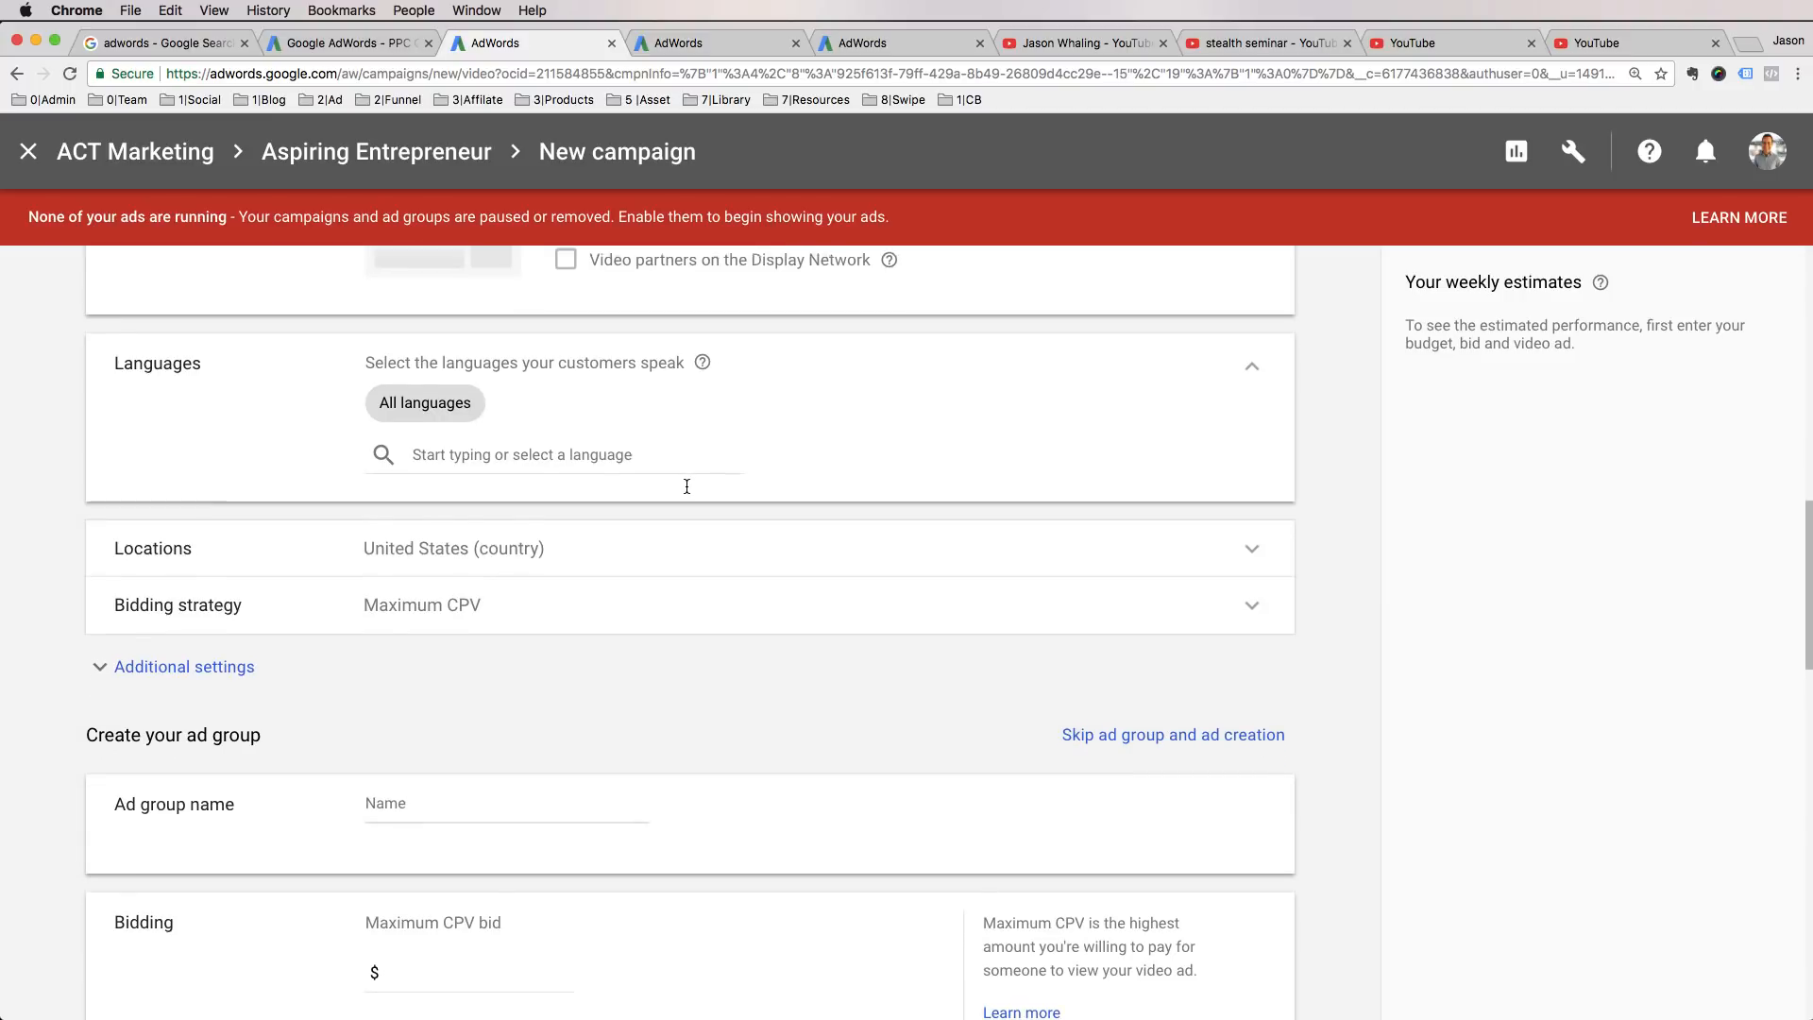
pyautogui.click(507, 555)
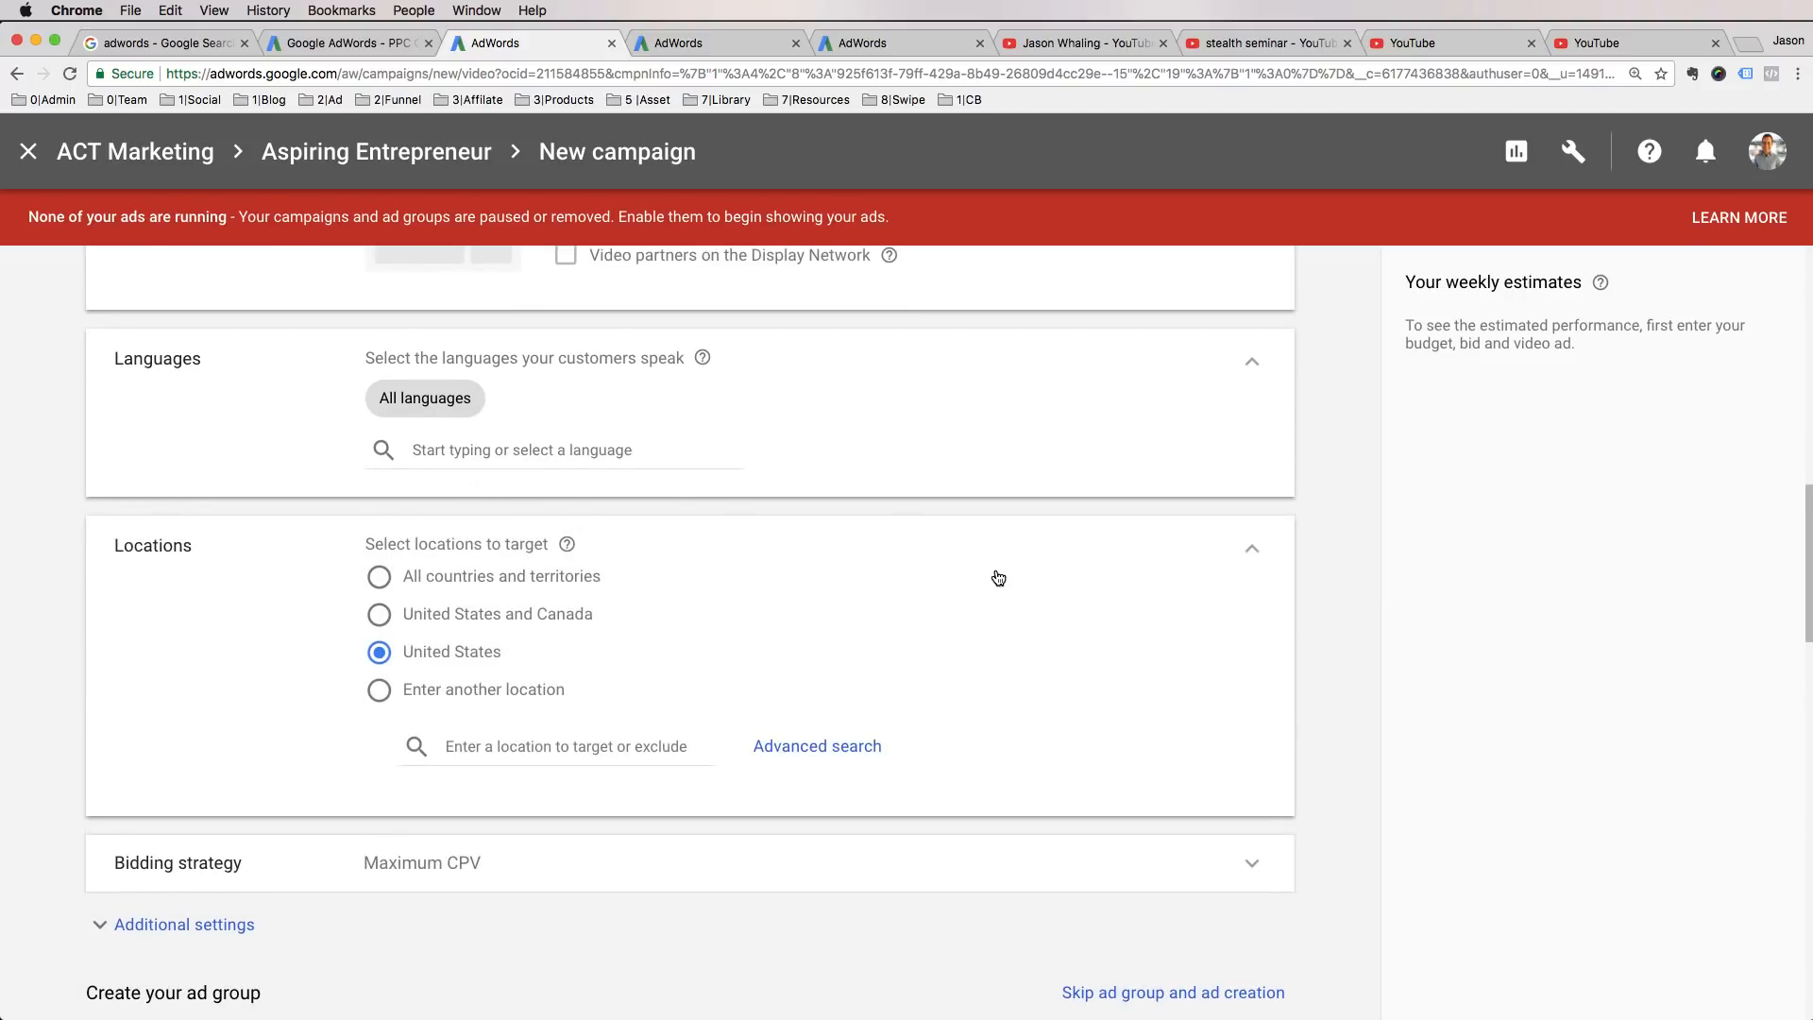
pyautogui.scroll(-4, 996, 578)
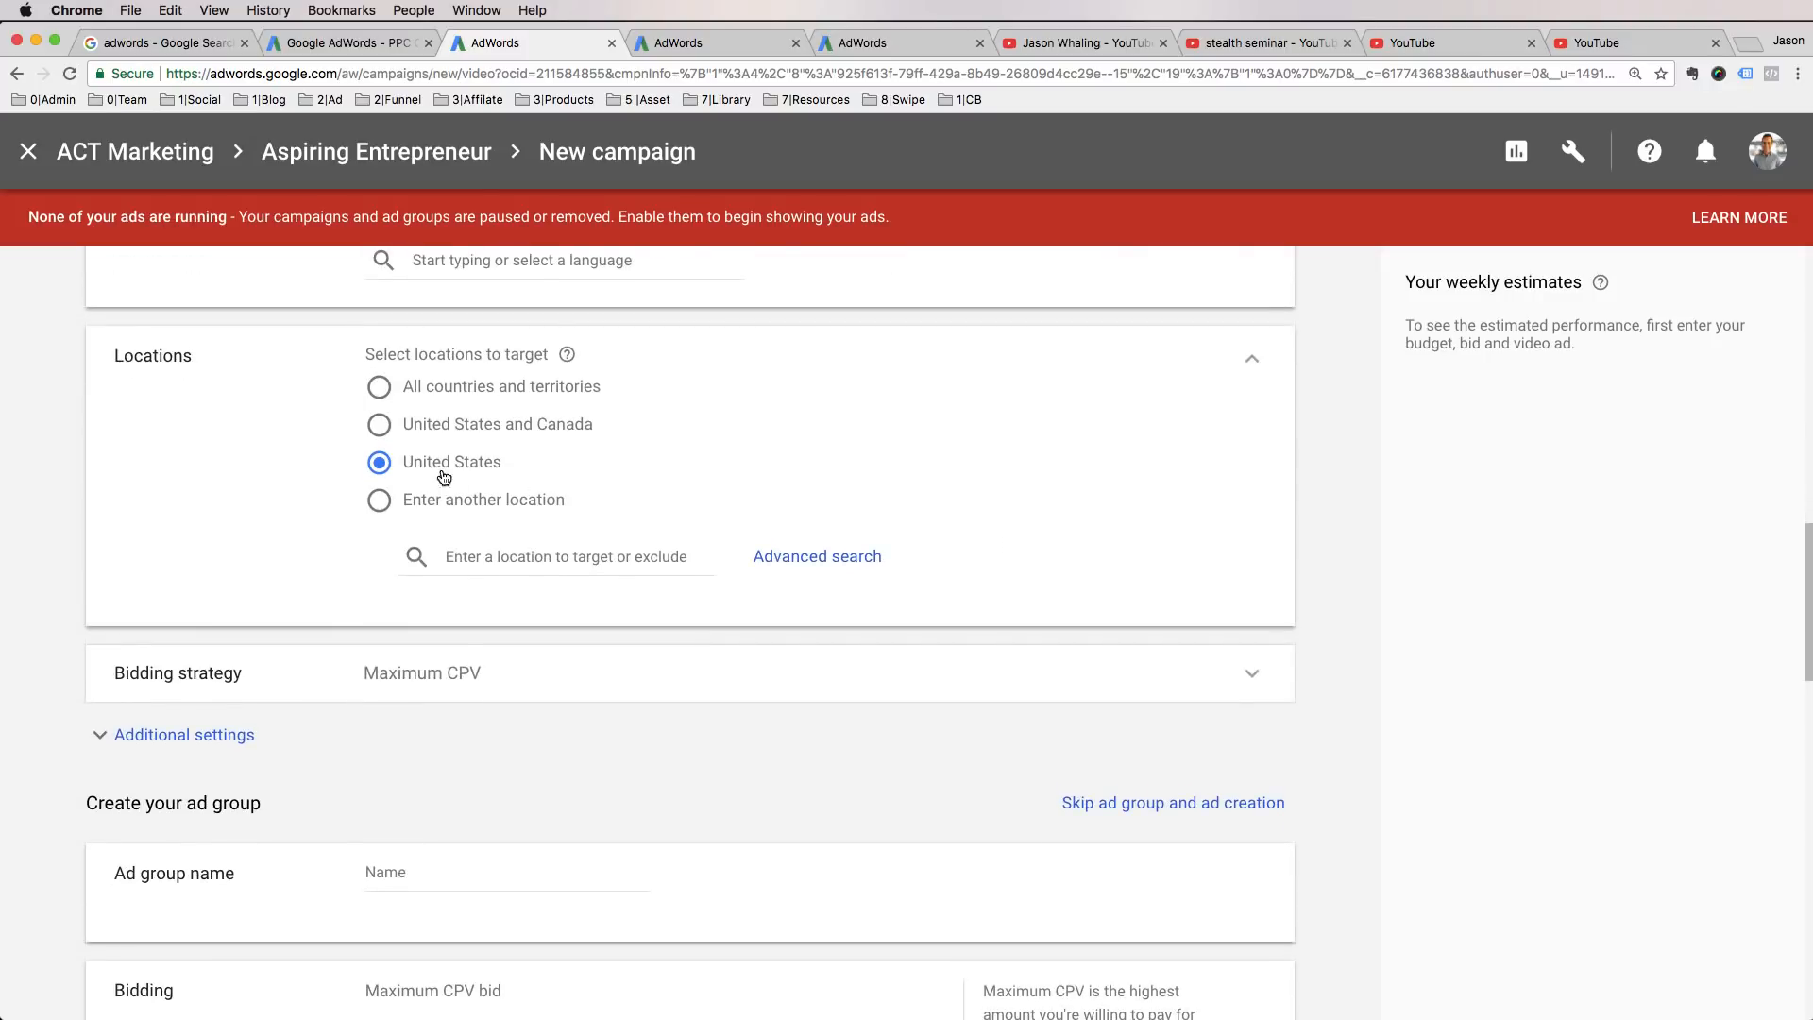
pyautogui.scroll(-2, 1062, 574)
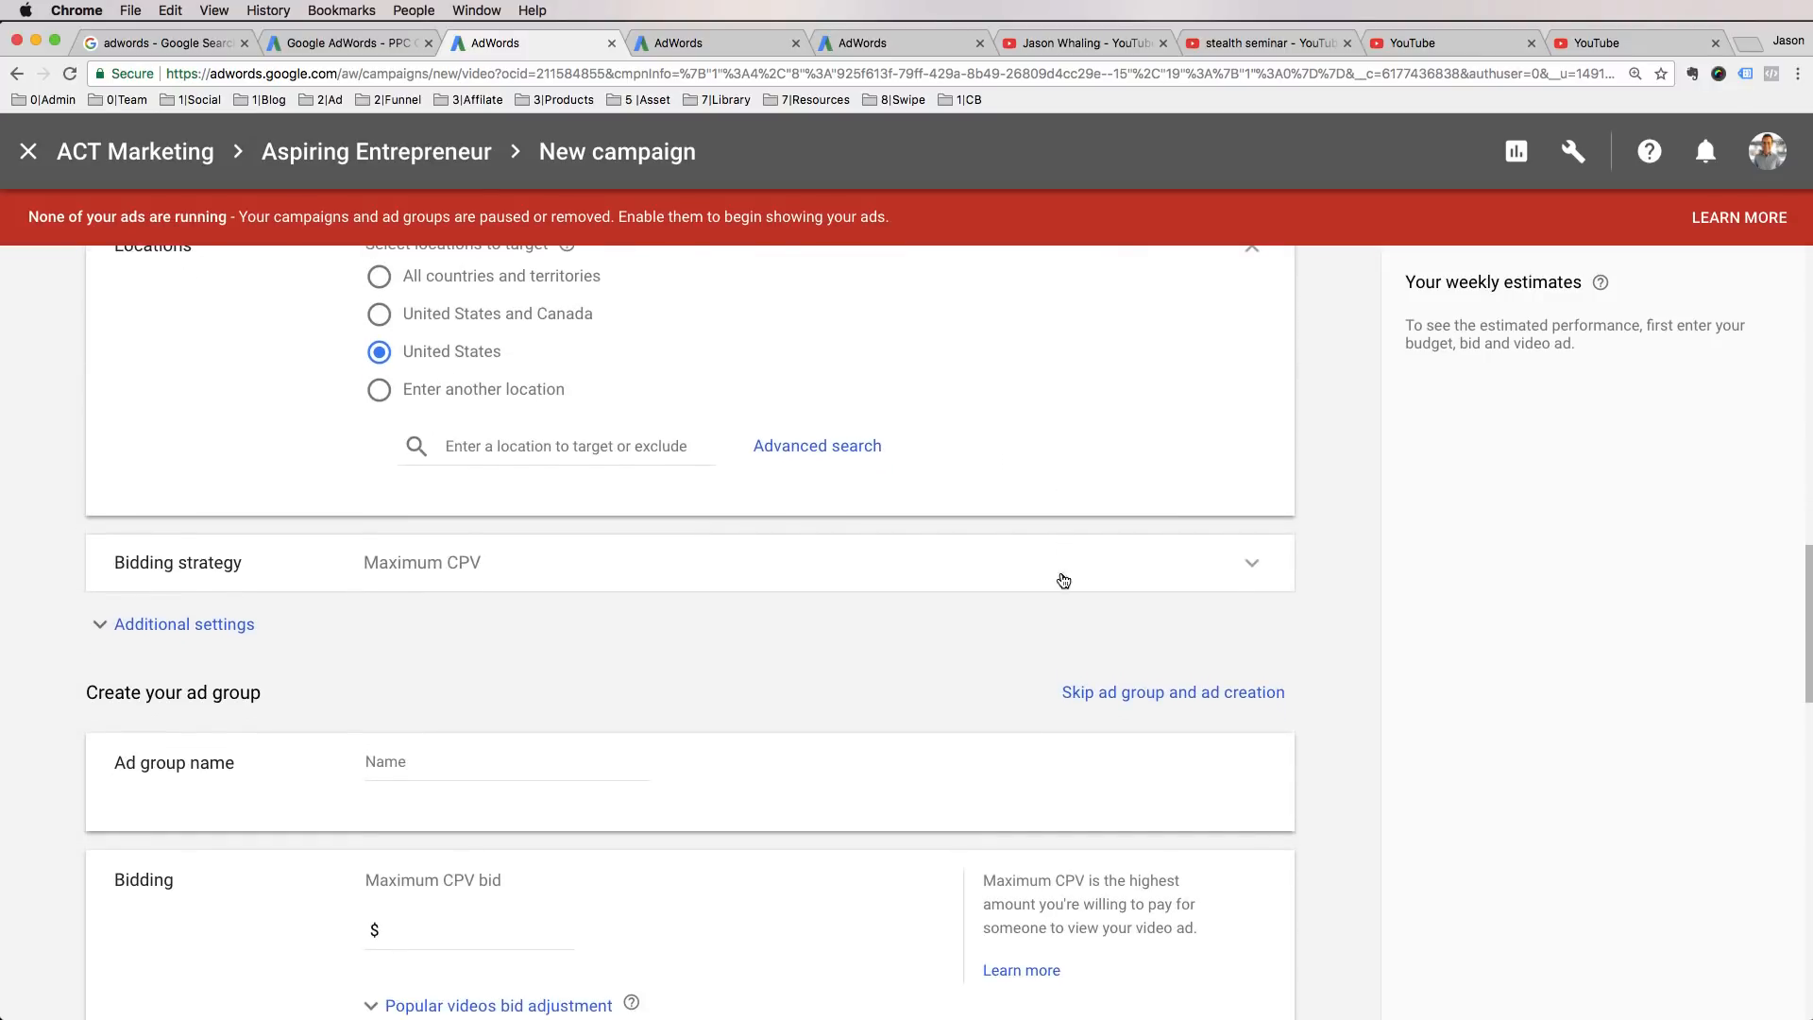
# - Collapse the location settings and review the campaign's bid strategy choices, keeping Maximum CPV
pyautogui.scroll(2, 1358, 480)
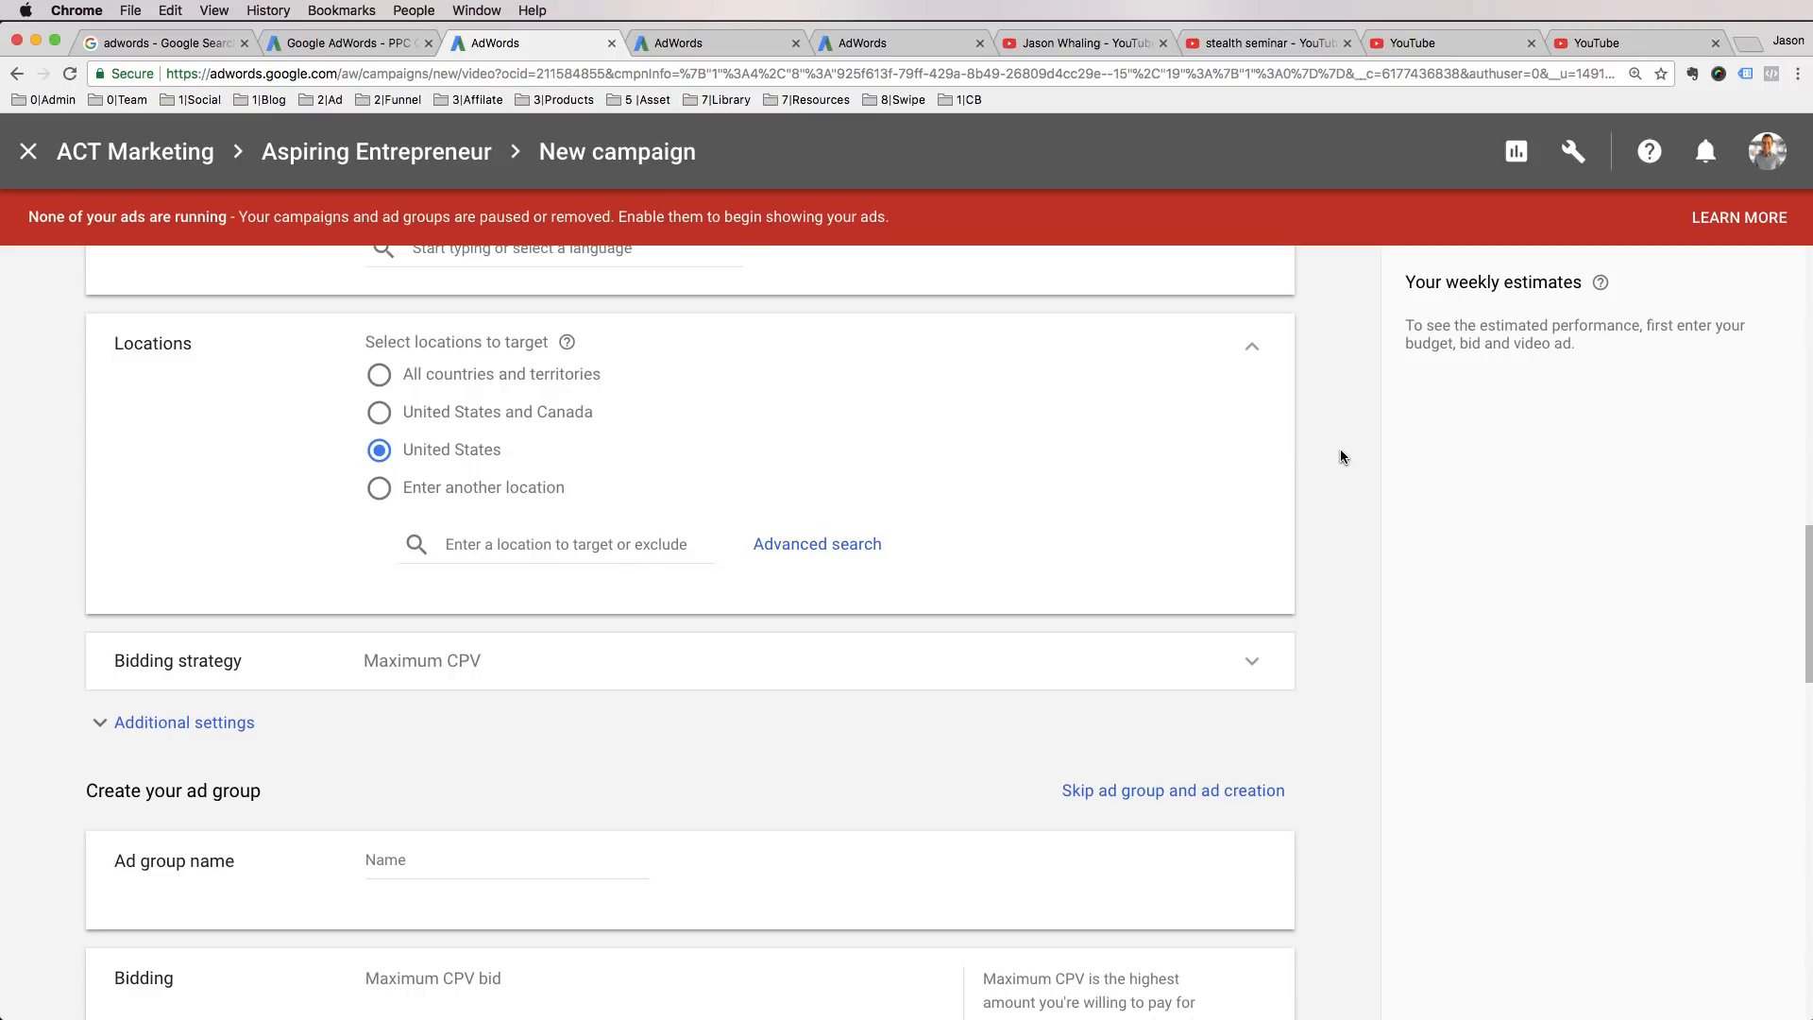
pyautogui.click(1252, 351)
pyautogui.scroll(-3, 1333, 422)
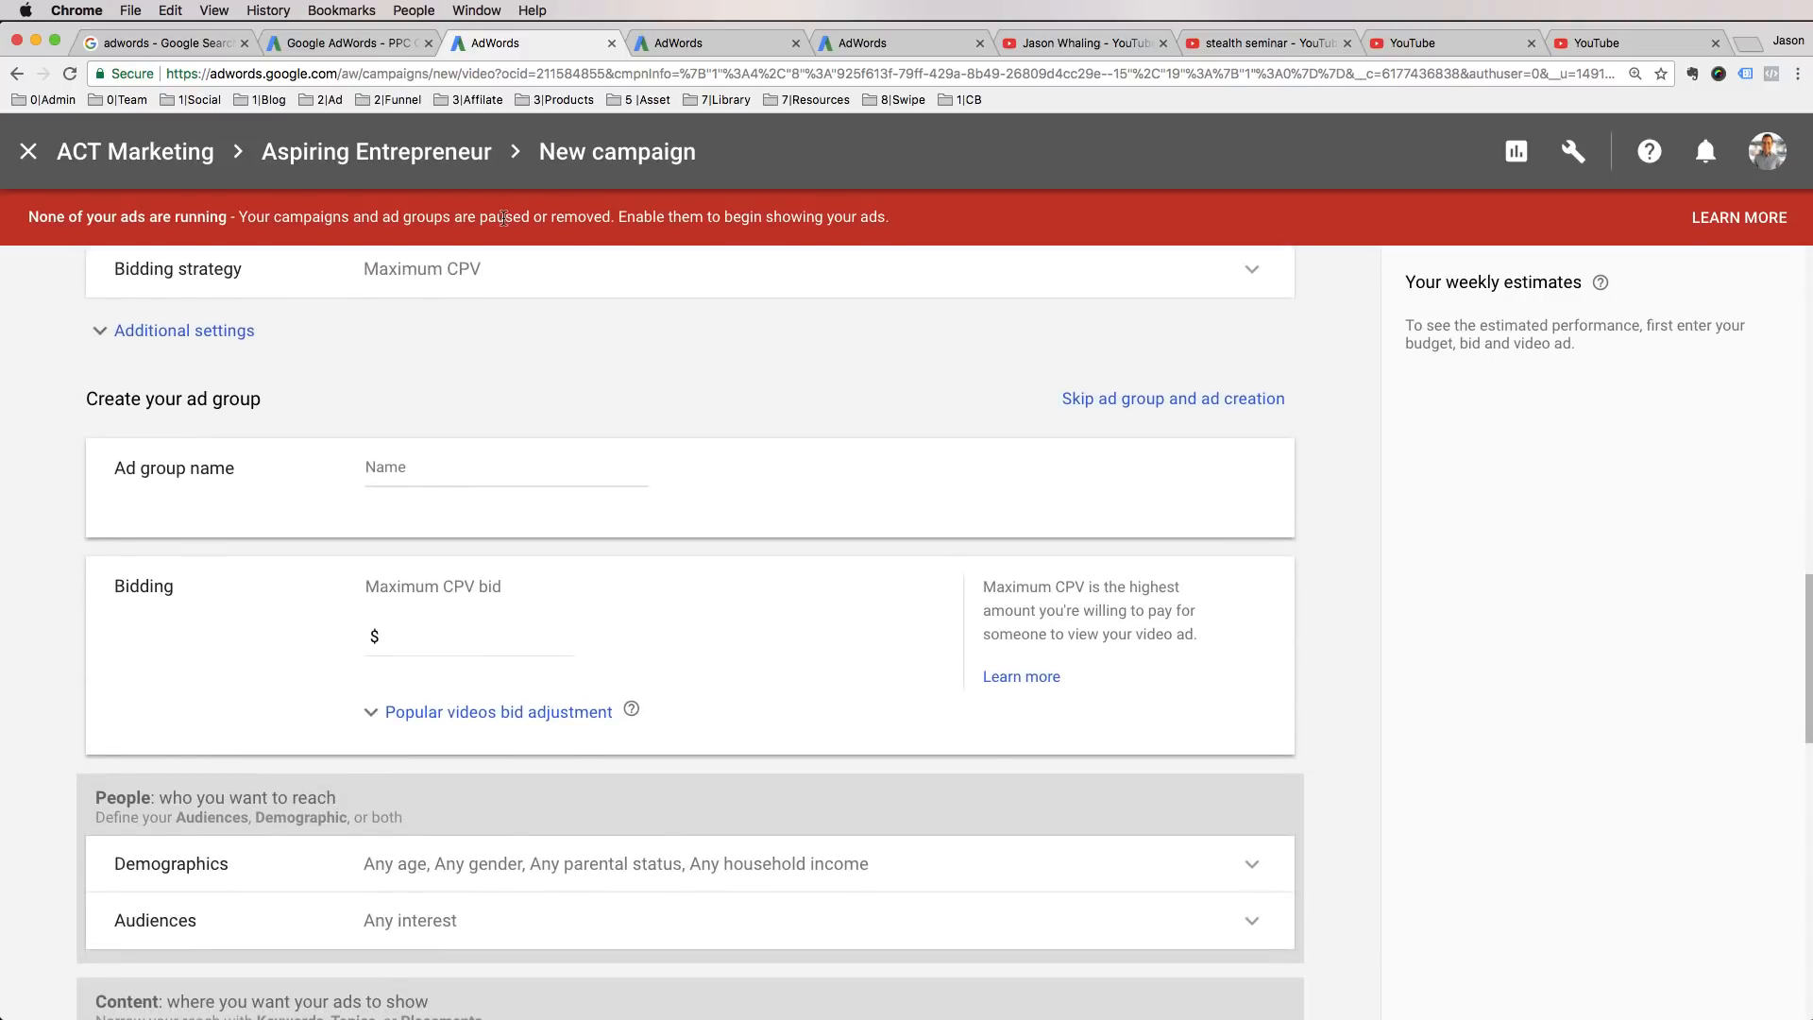
pyautogui.click(504, 298)
pyautogui.scroll(3, 518, 401)
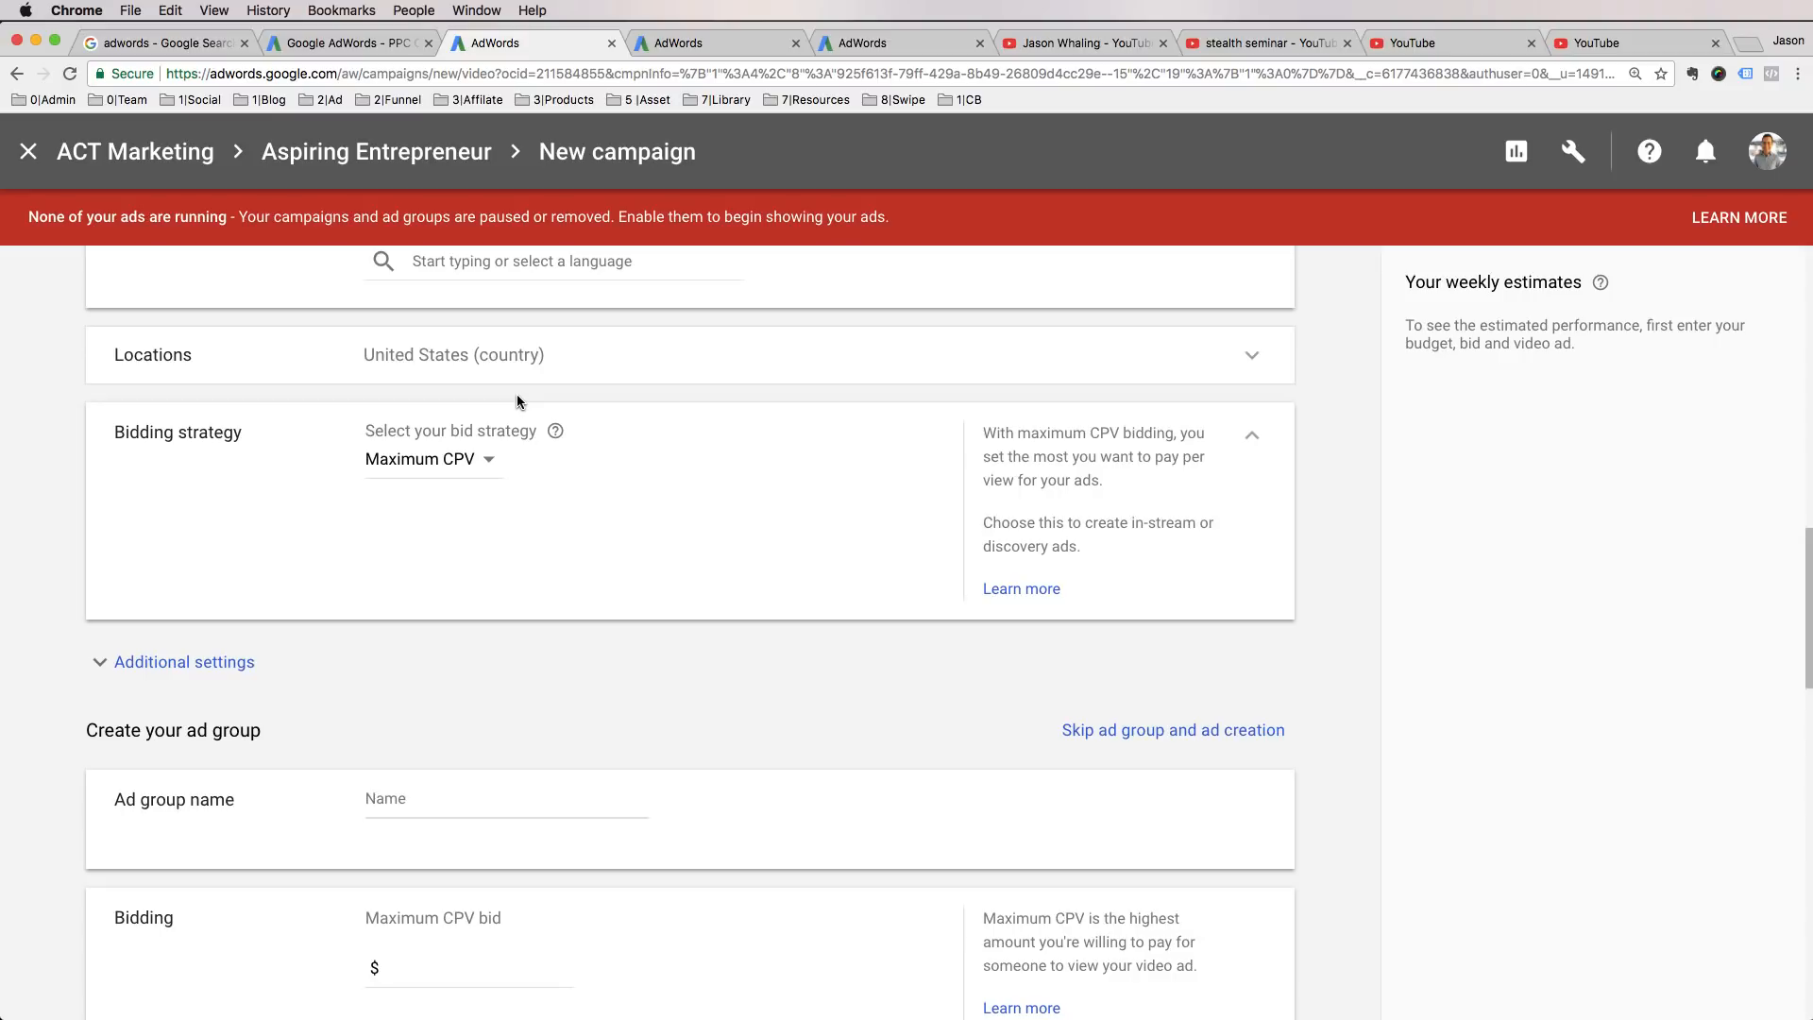
pyautogui.click(487, 468)
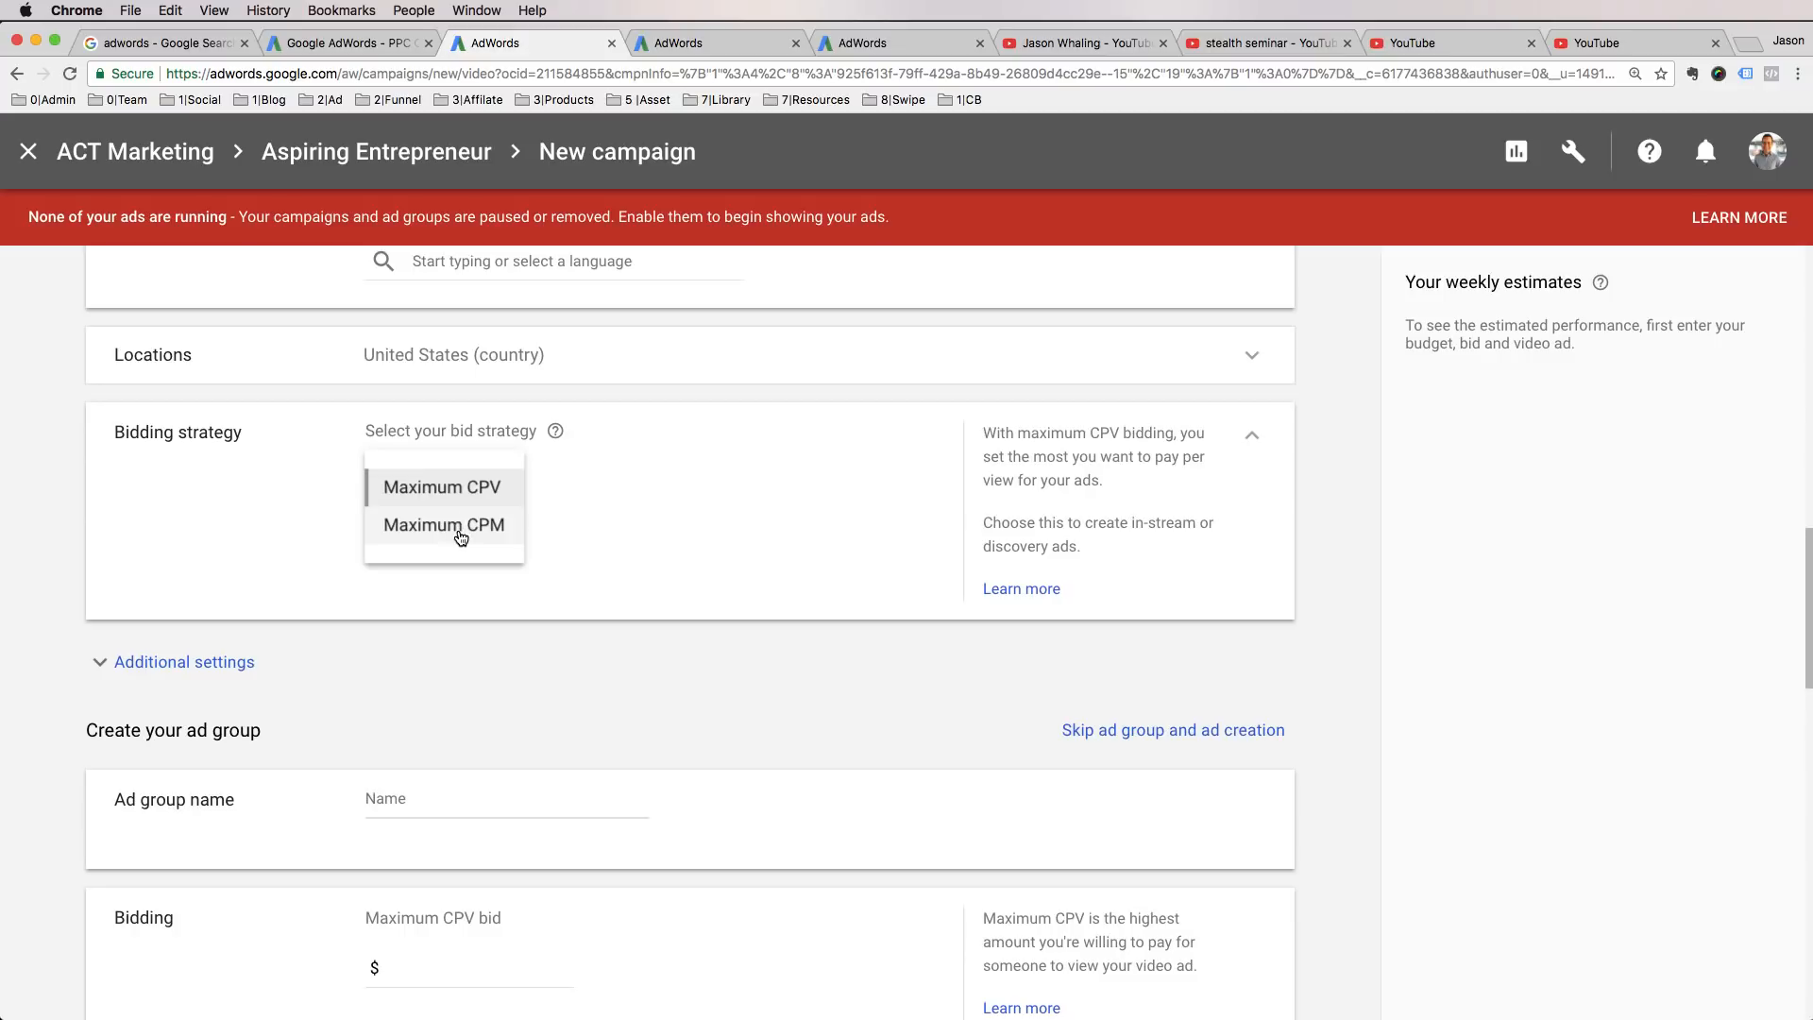
pyautogui.click(706, 494)
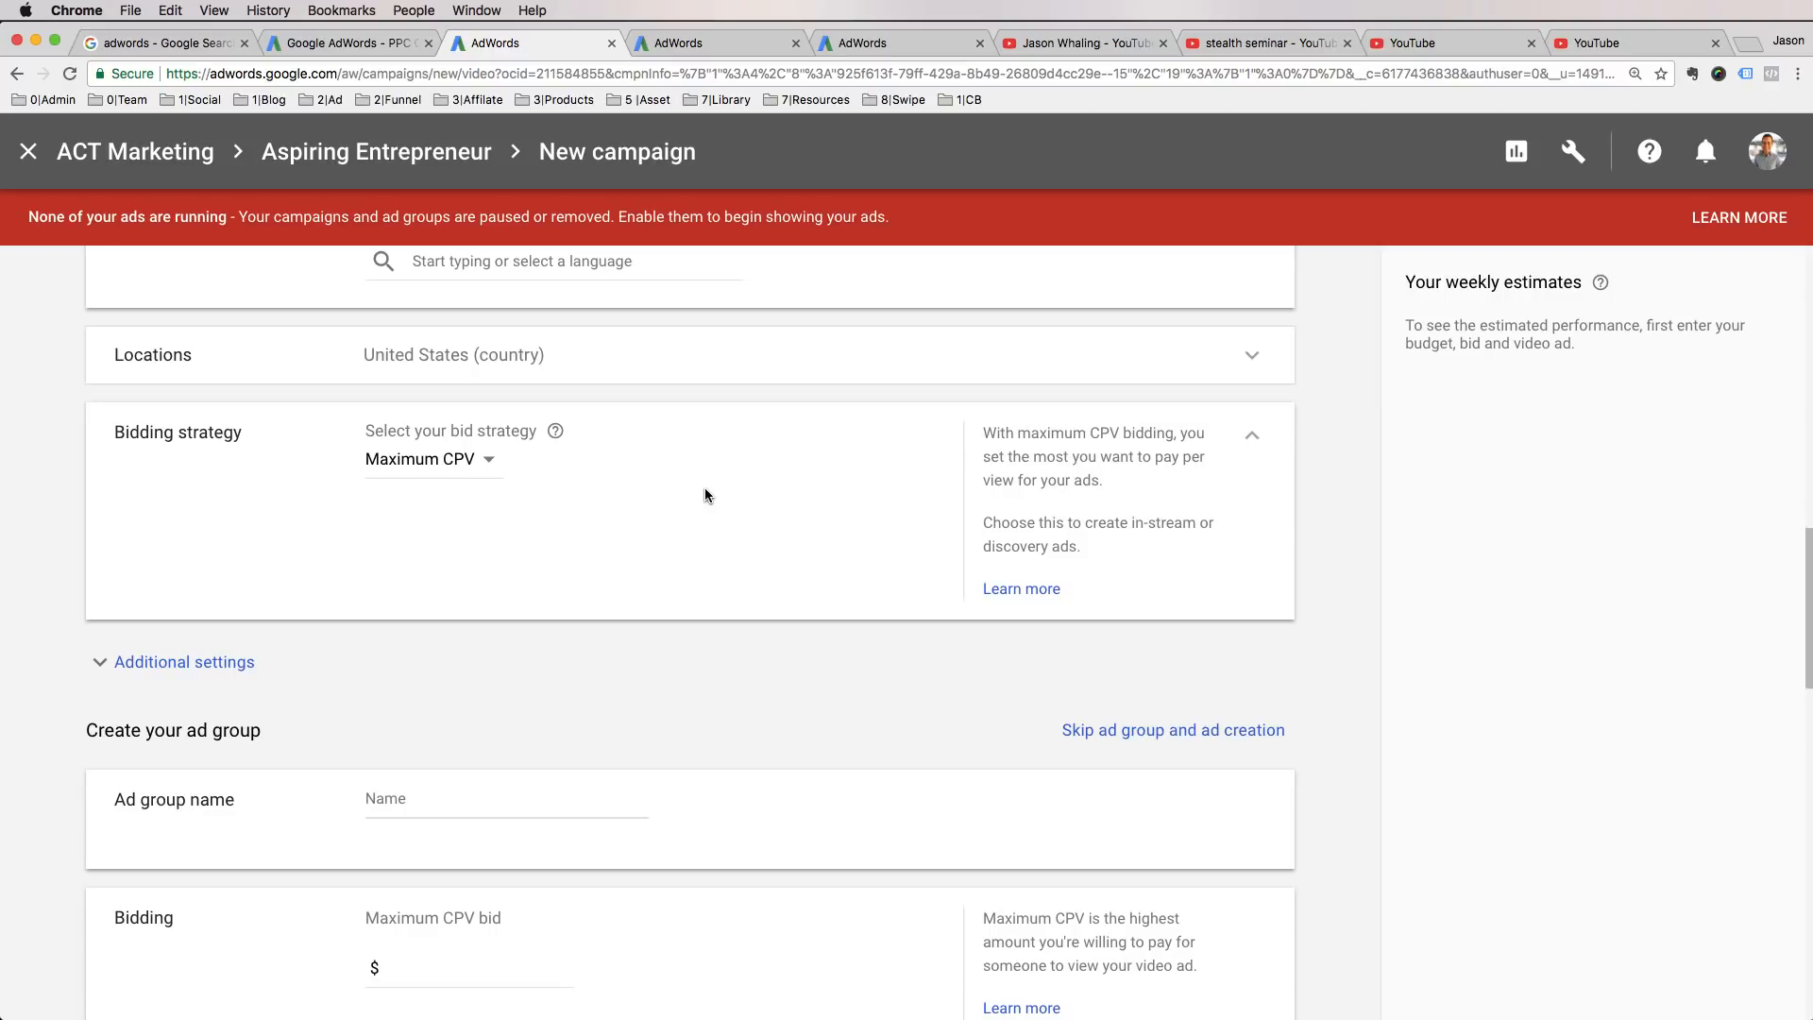
# - Expand the campaign's additional settings and review the frequency capping options for impressions and views
pyautogui.scroll(-3, 704, 491)
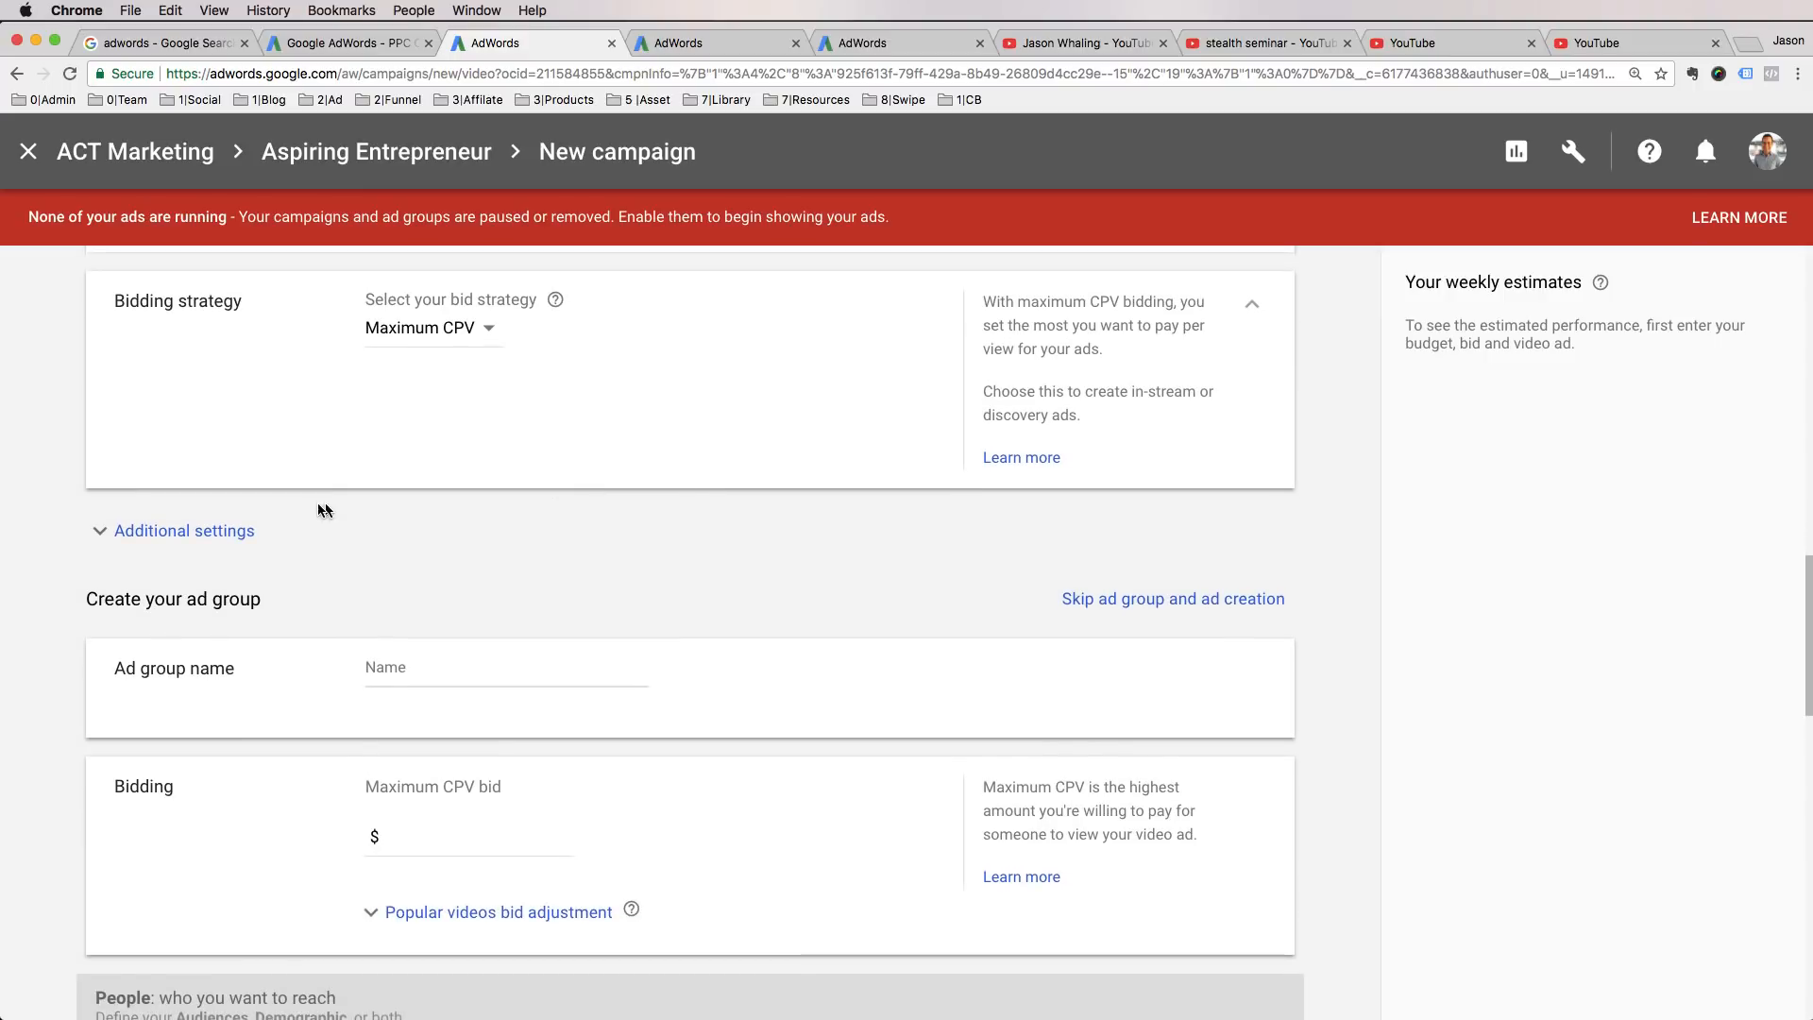
pyautogui.click(246, 535)
pyautogui.scroll(-2, 821, 635)
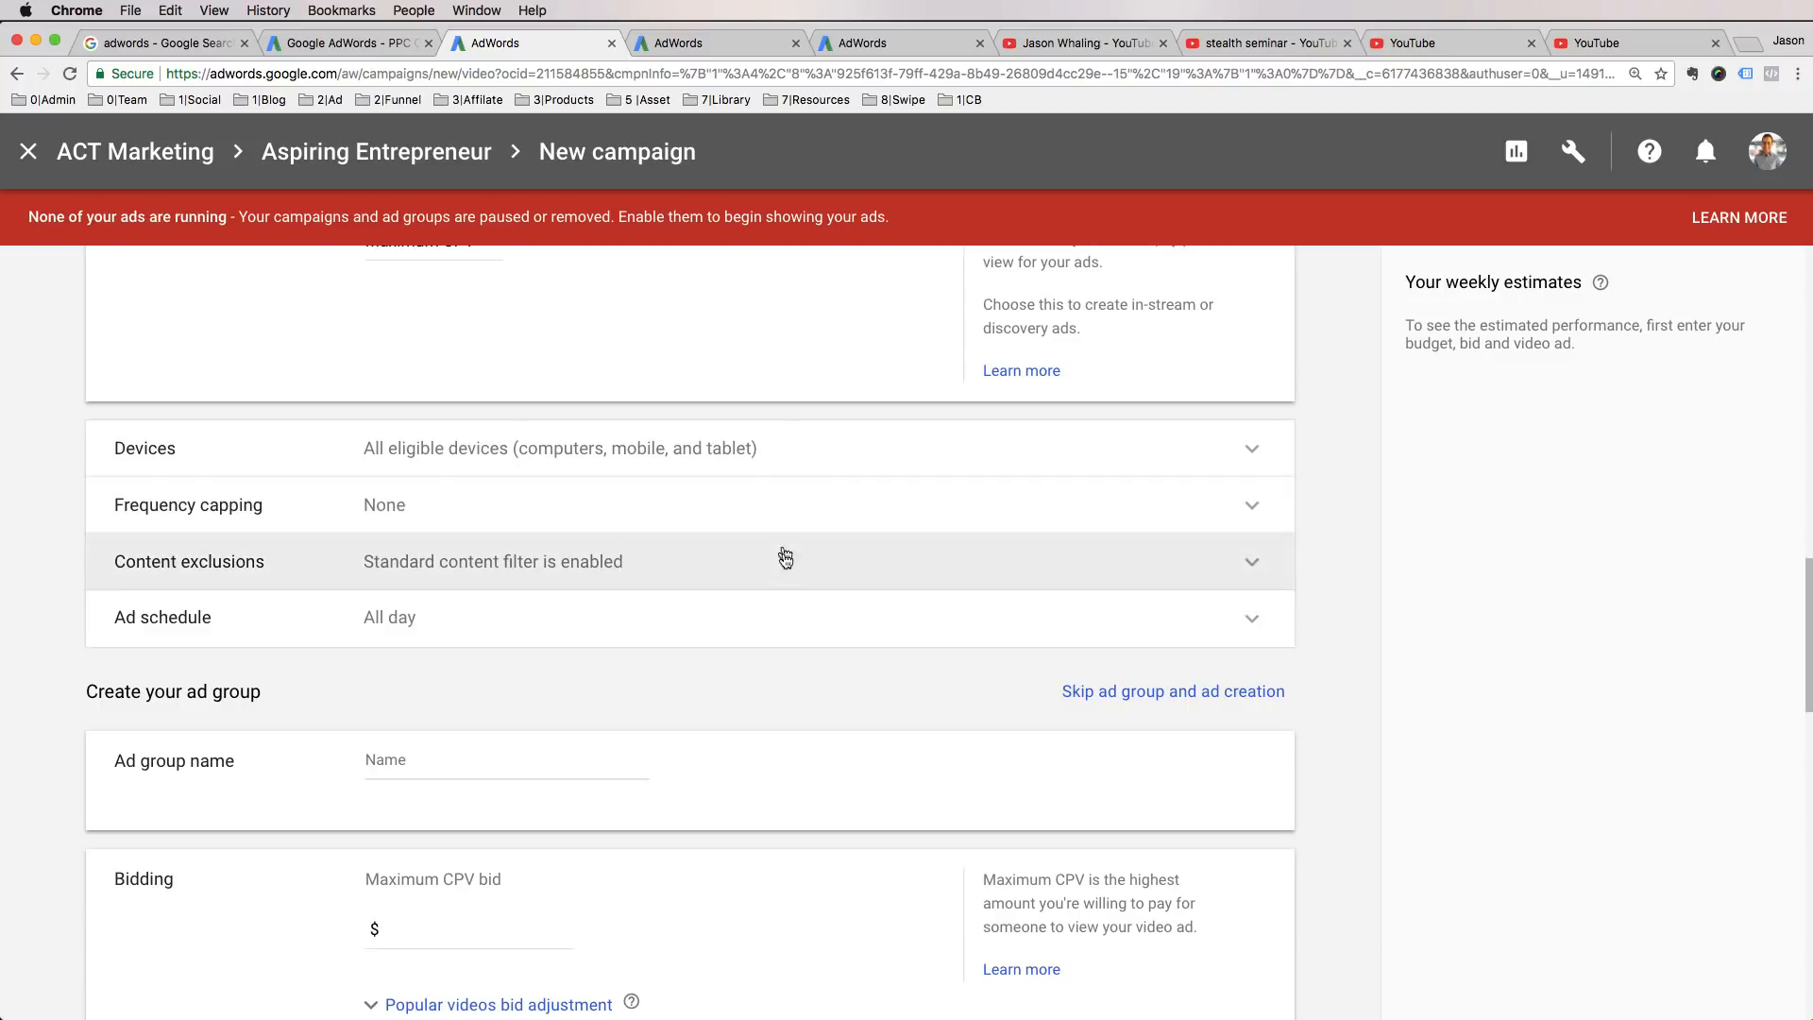
pyautogui.scroll(-1, 774, 595)
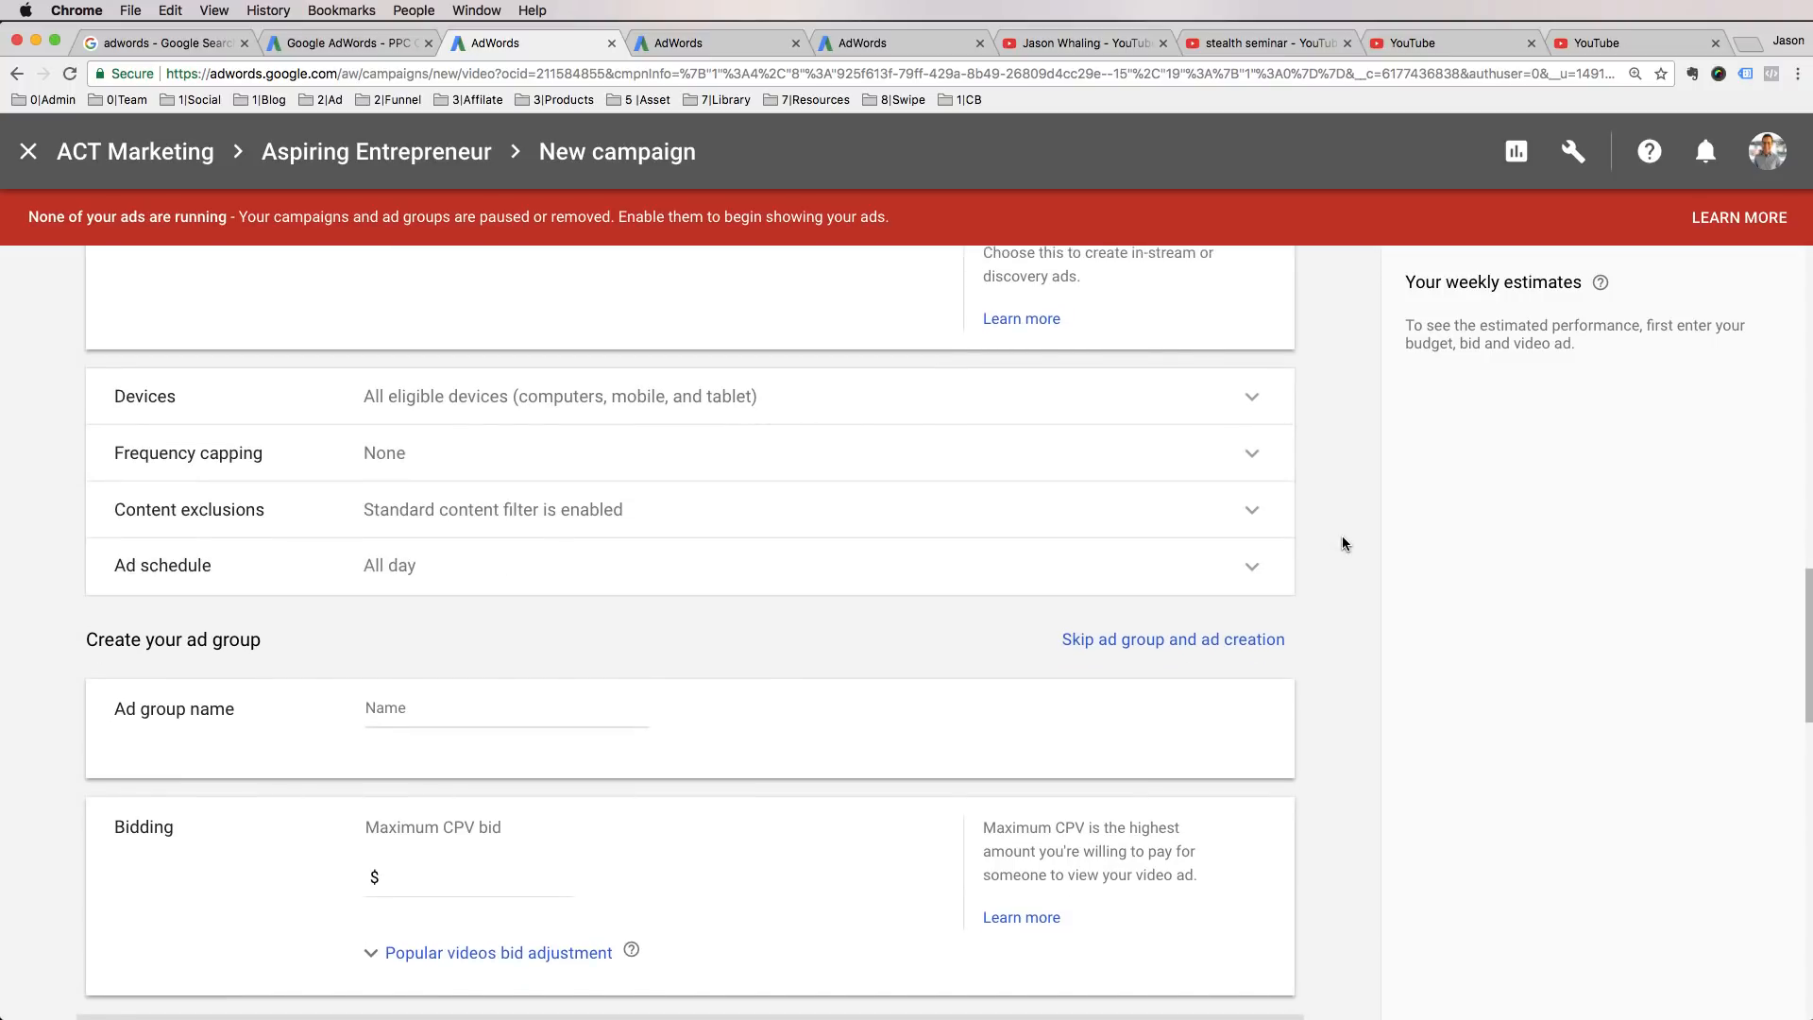
pyautogui.click(494, 470)
pyautogui.scroll(-1, 340, 590)
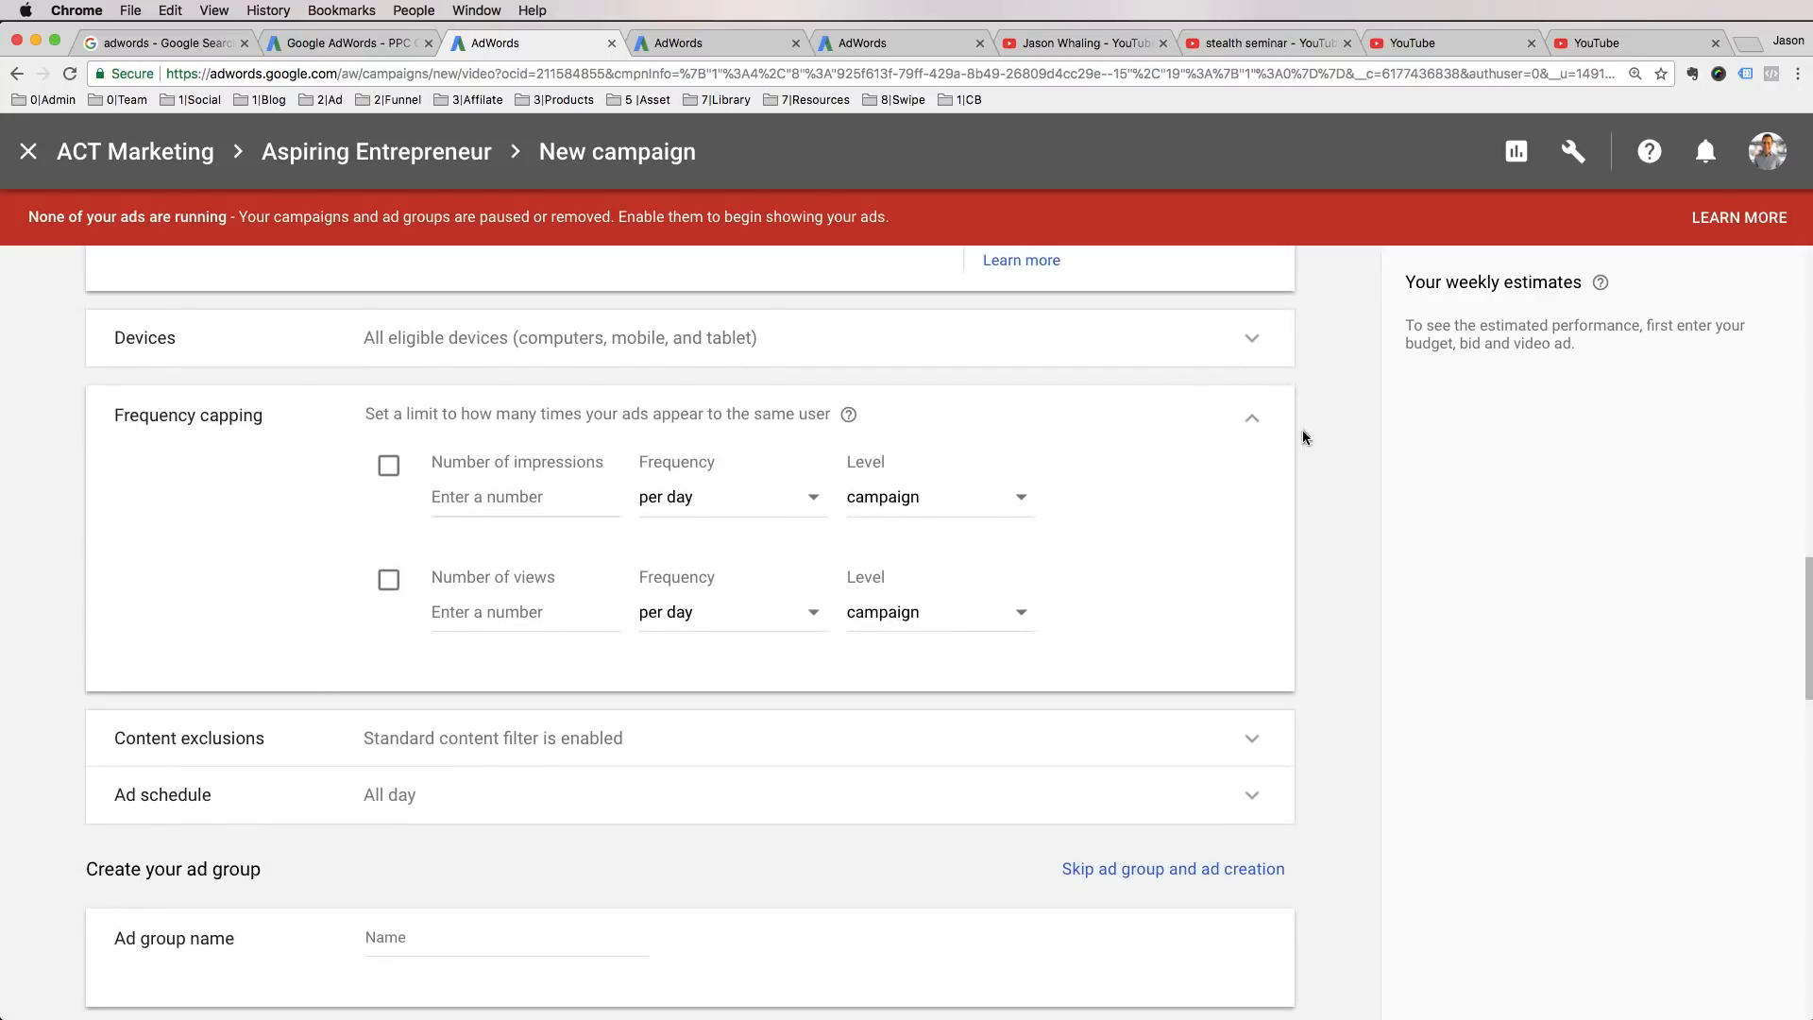
pyautogui.click(1255, 423)
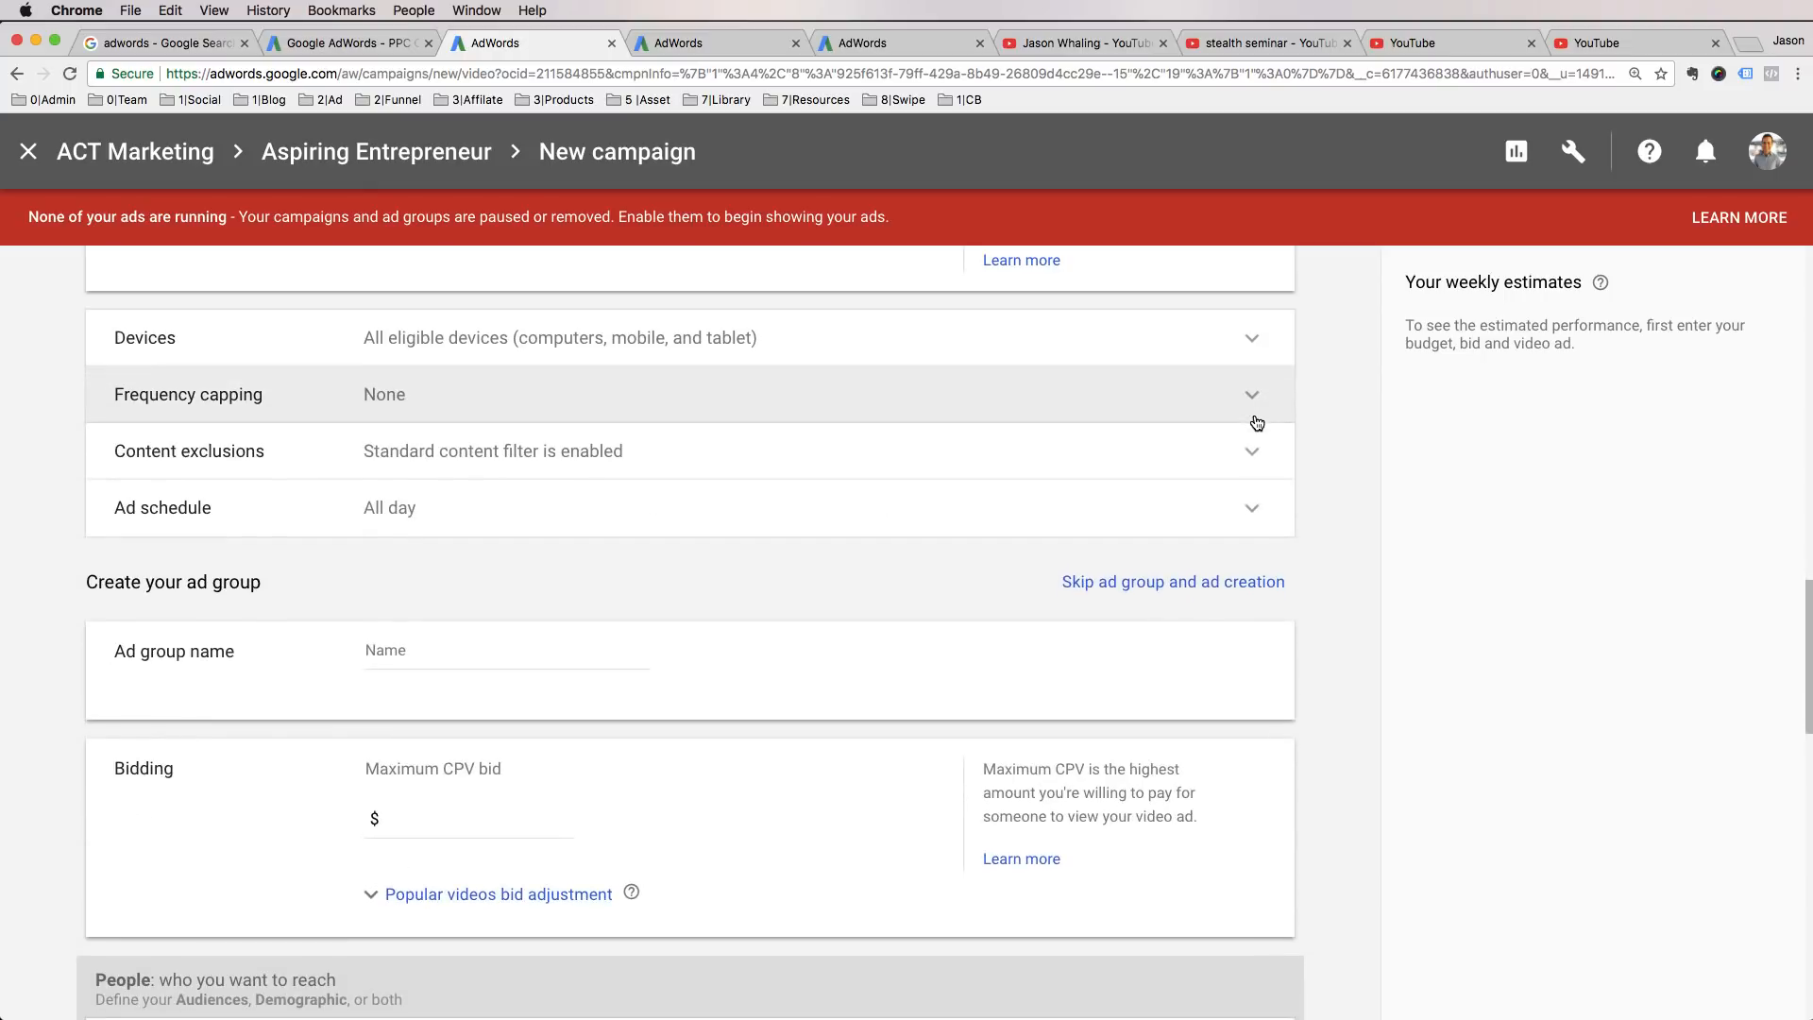
# - Create the campaign without an ad group or ad, and start a new ad group in it
pyautogui.scroll(-2, 1314, 491)
pyautogui.scroll(-2, 1318, 498)
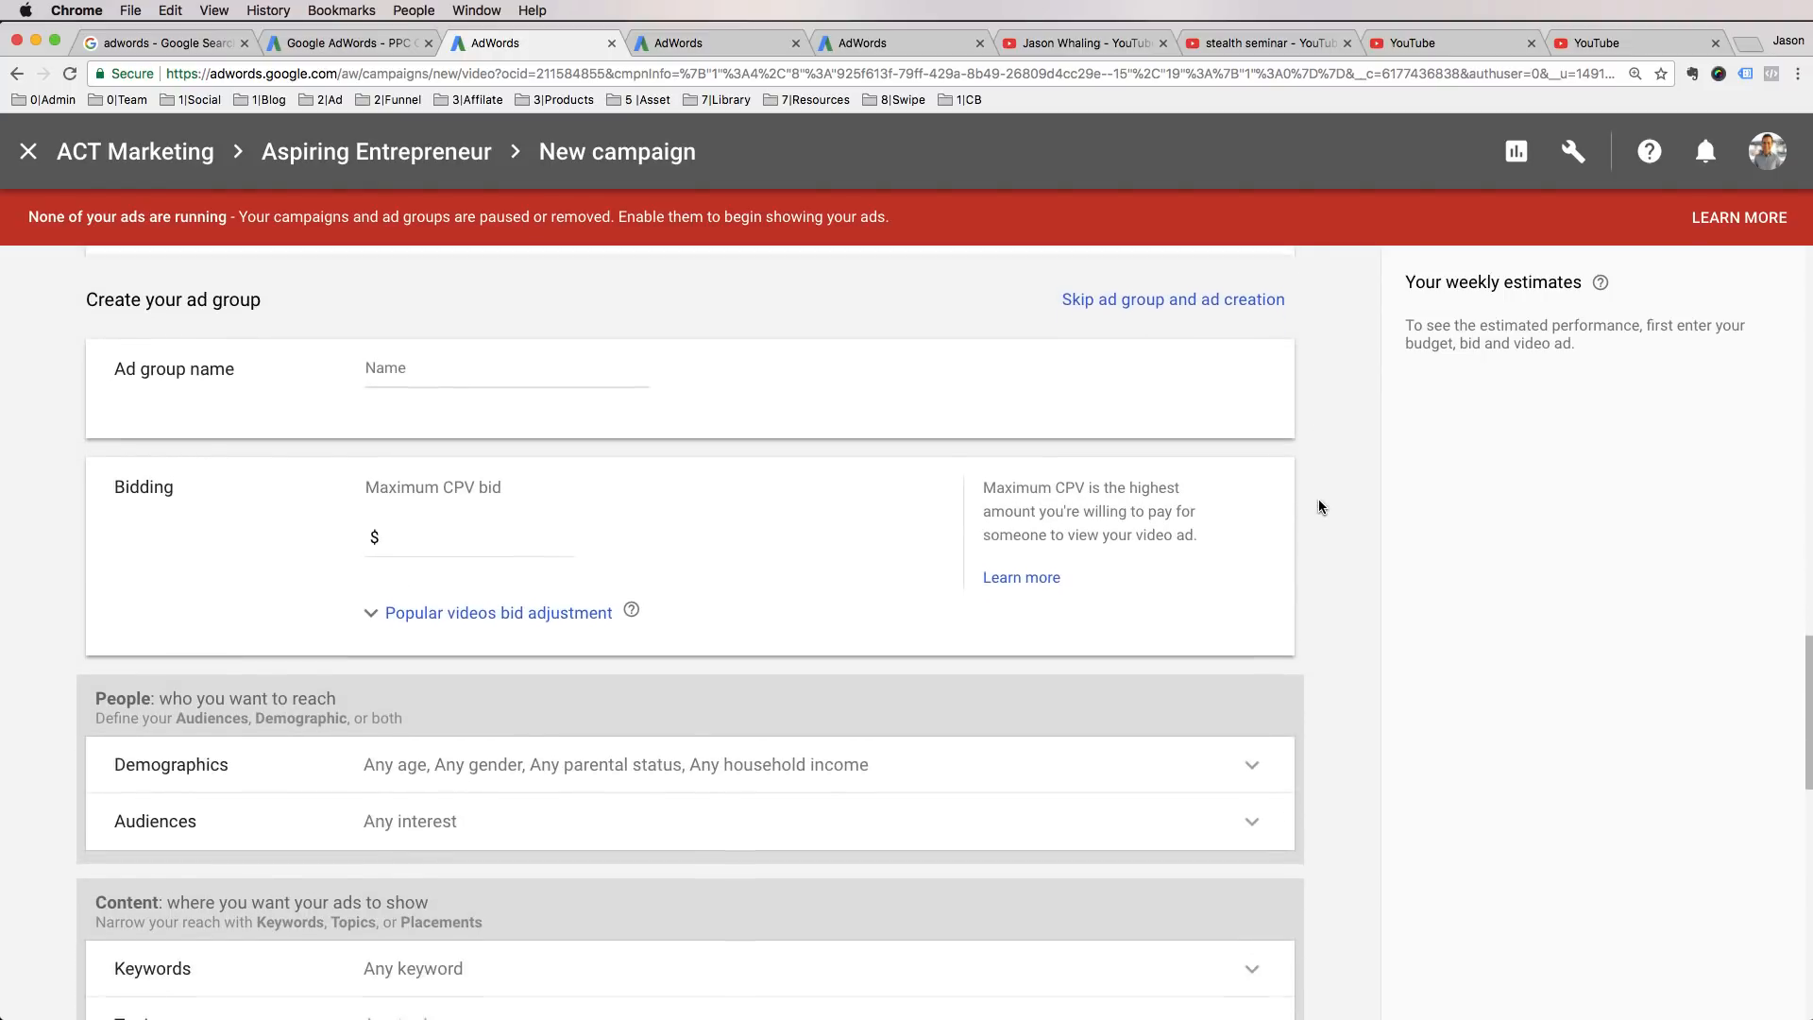
pyautogui.scroll(2, 538, 352)
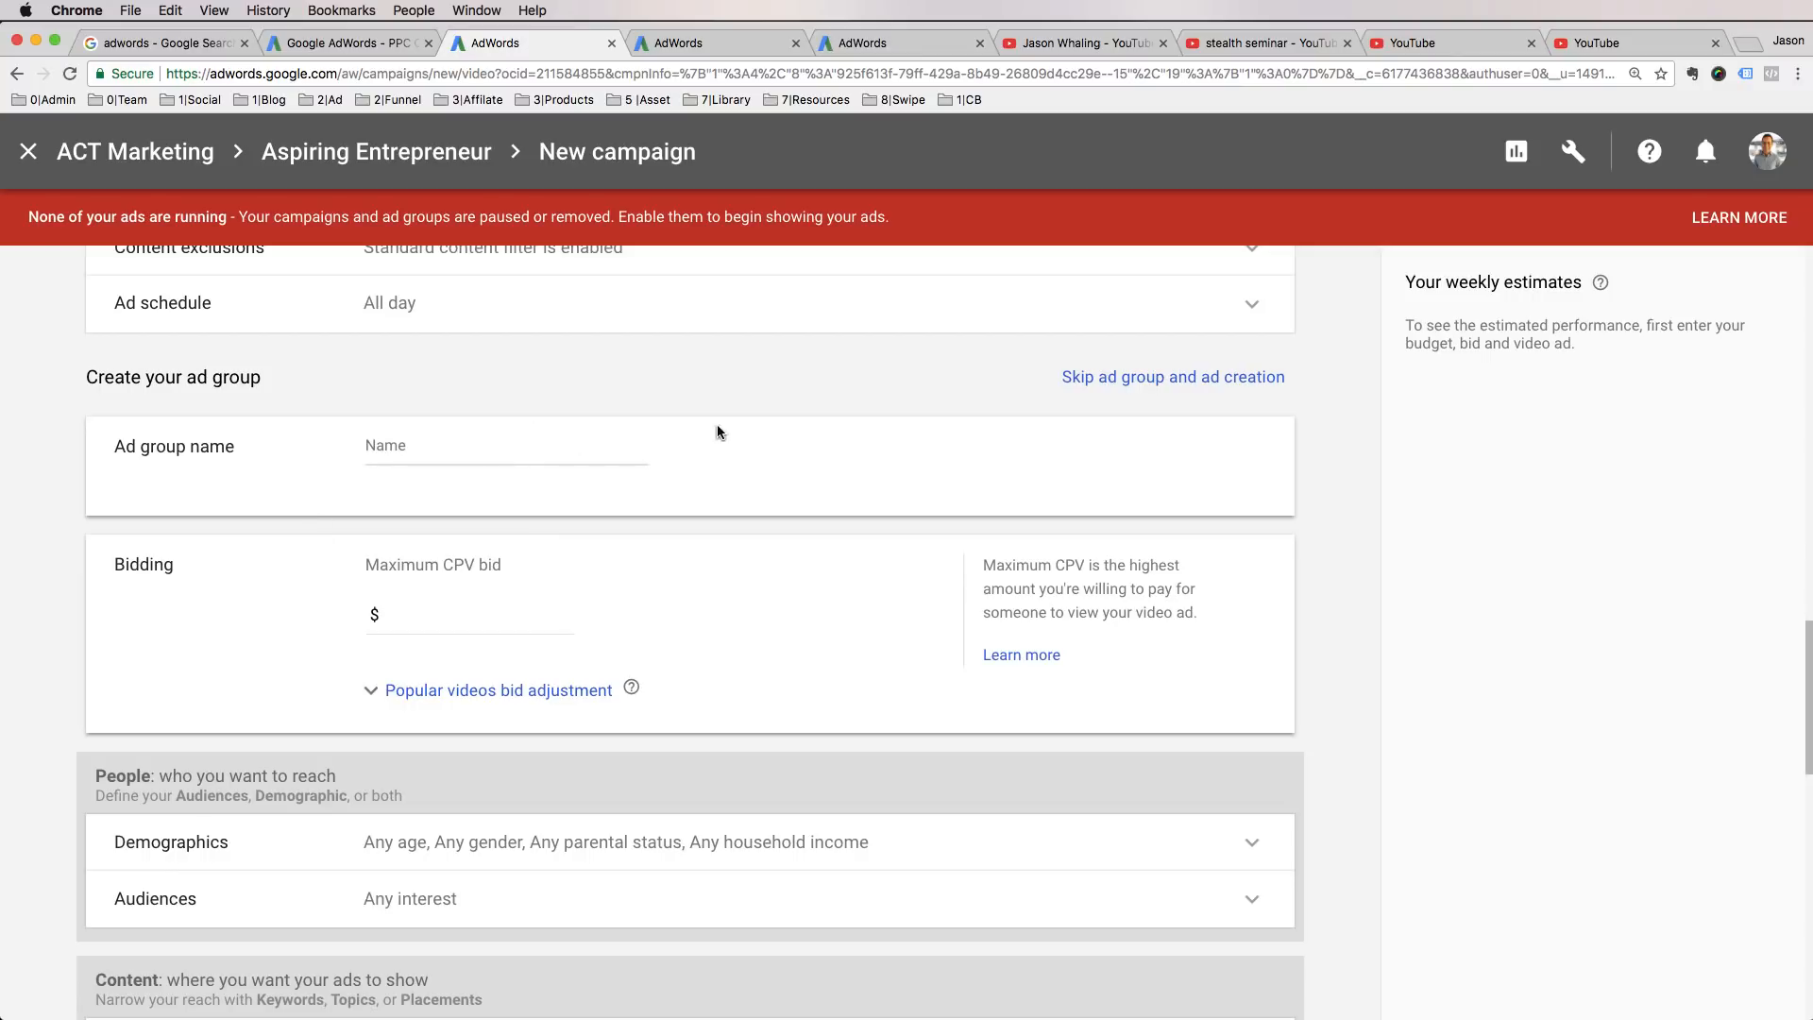
pyautogui.click(1208, 379)
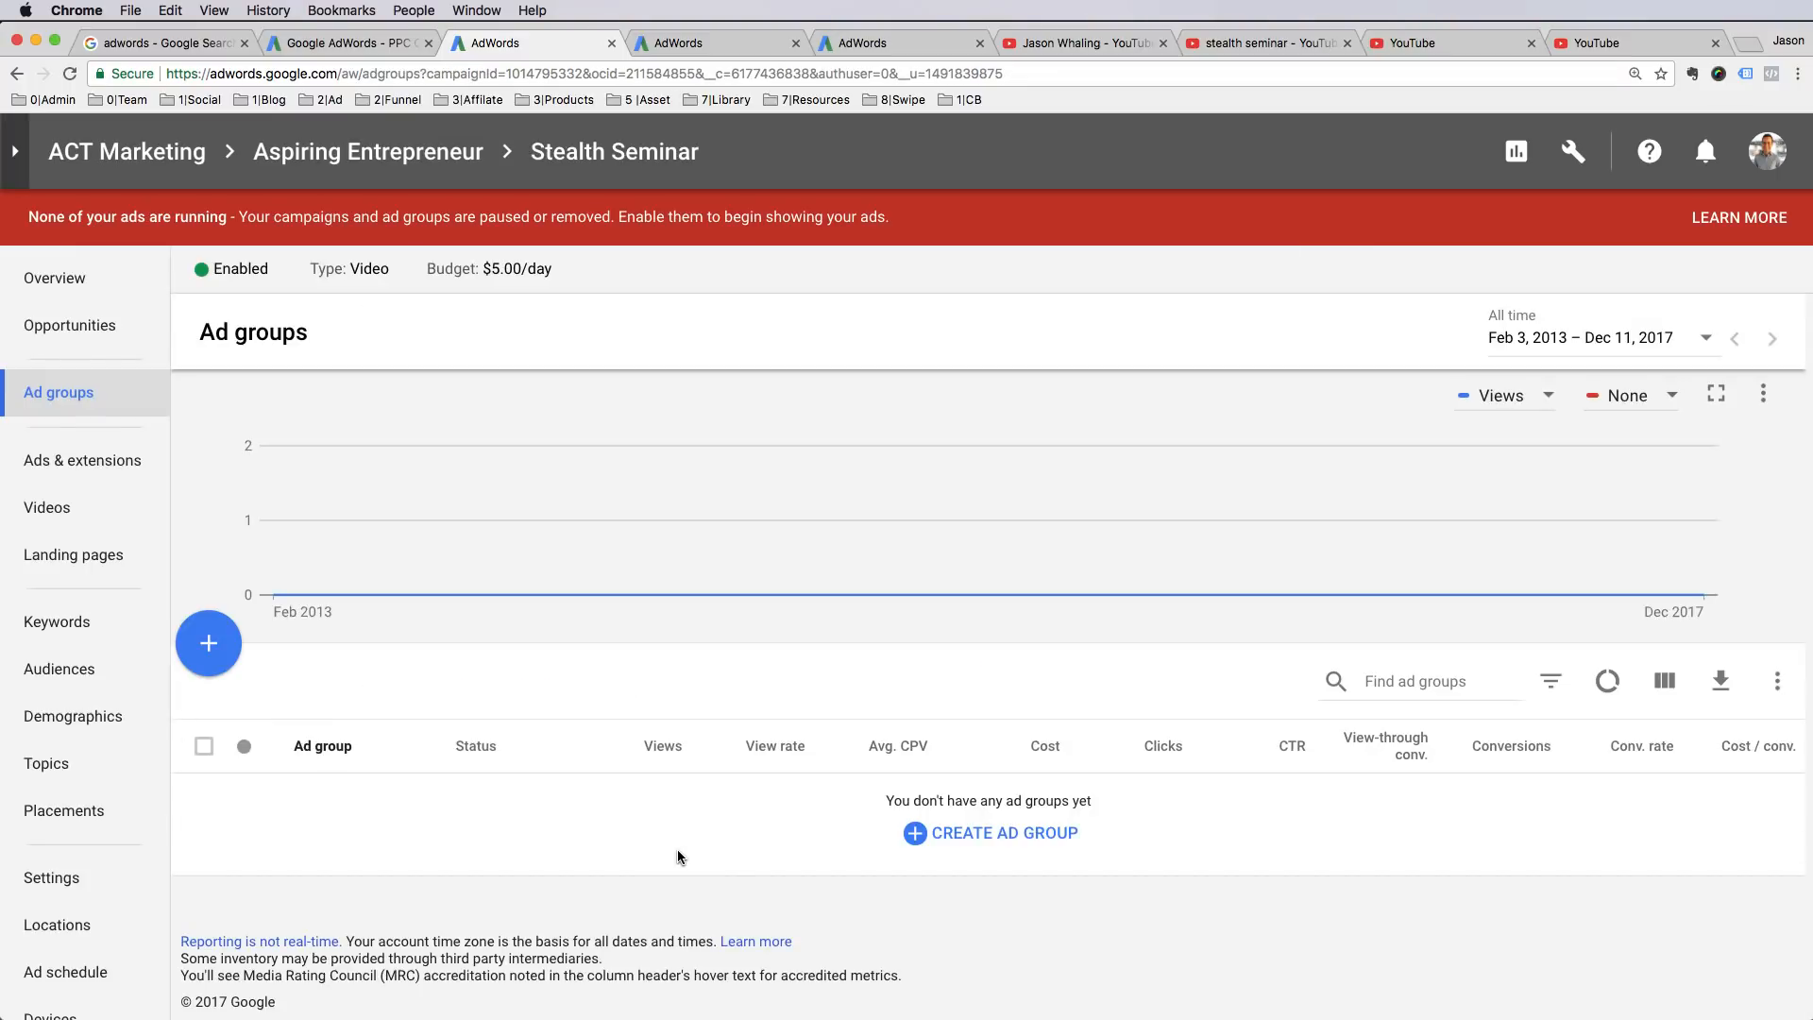
pyautogui.click(208, 644)
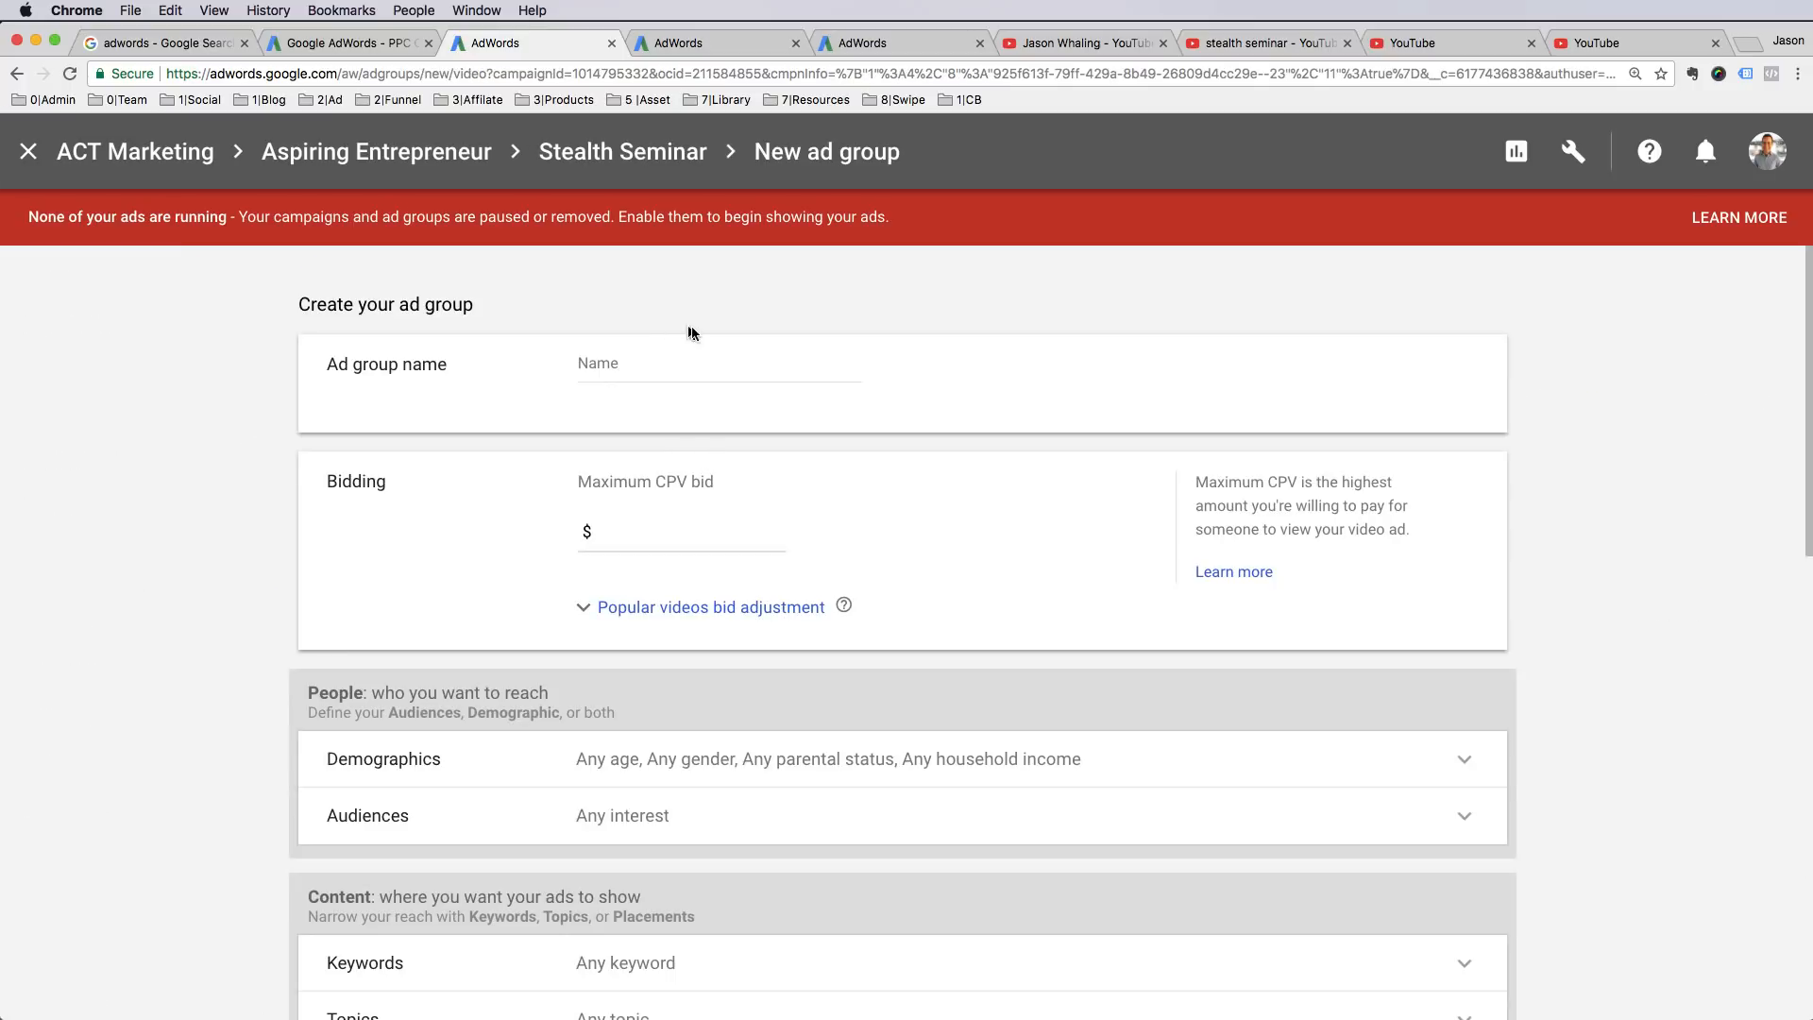
# - Name the ad group "Cold - Video Review A1" and set its maximum CPV bid to $0.10
pyautogui.click(682, 370)
pyautogui.write('Cold - Video Review A1')
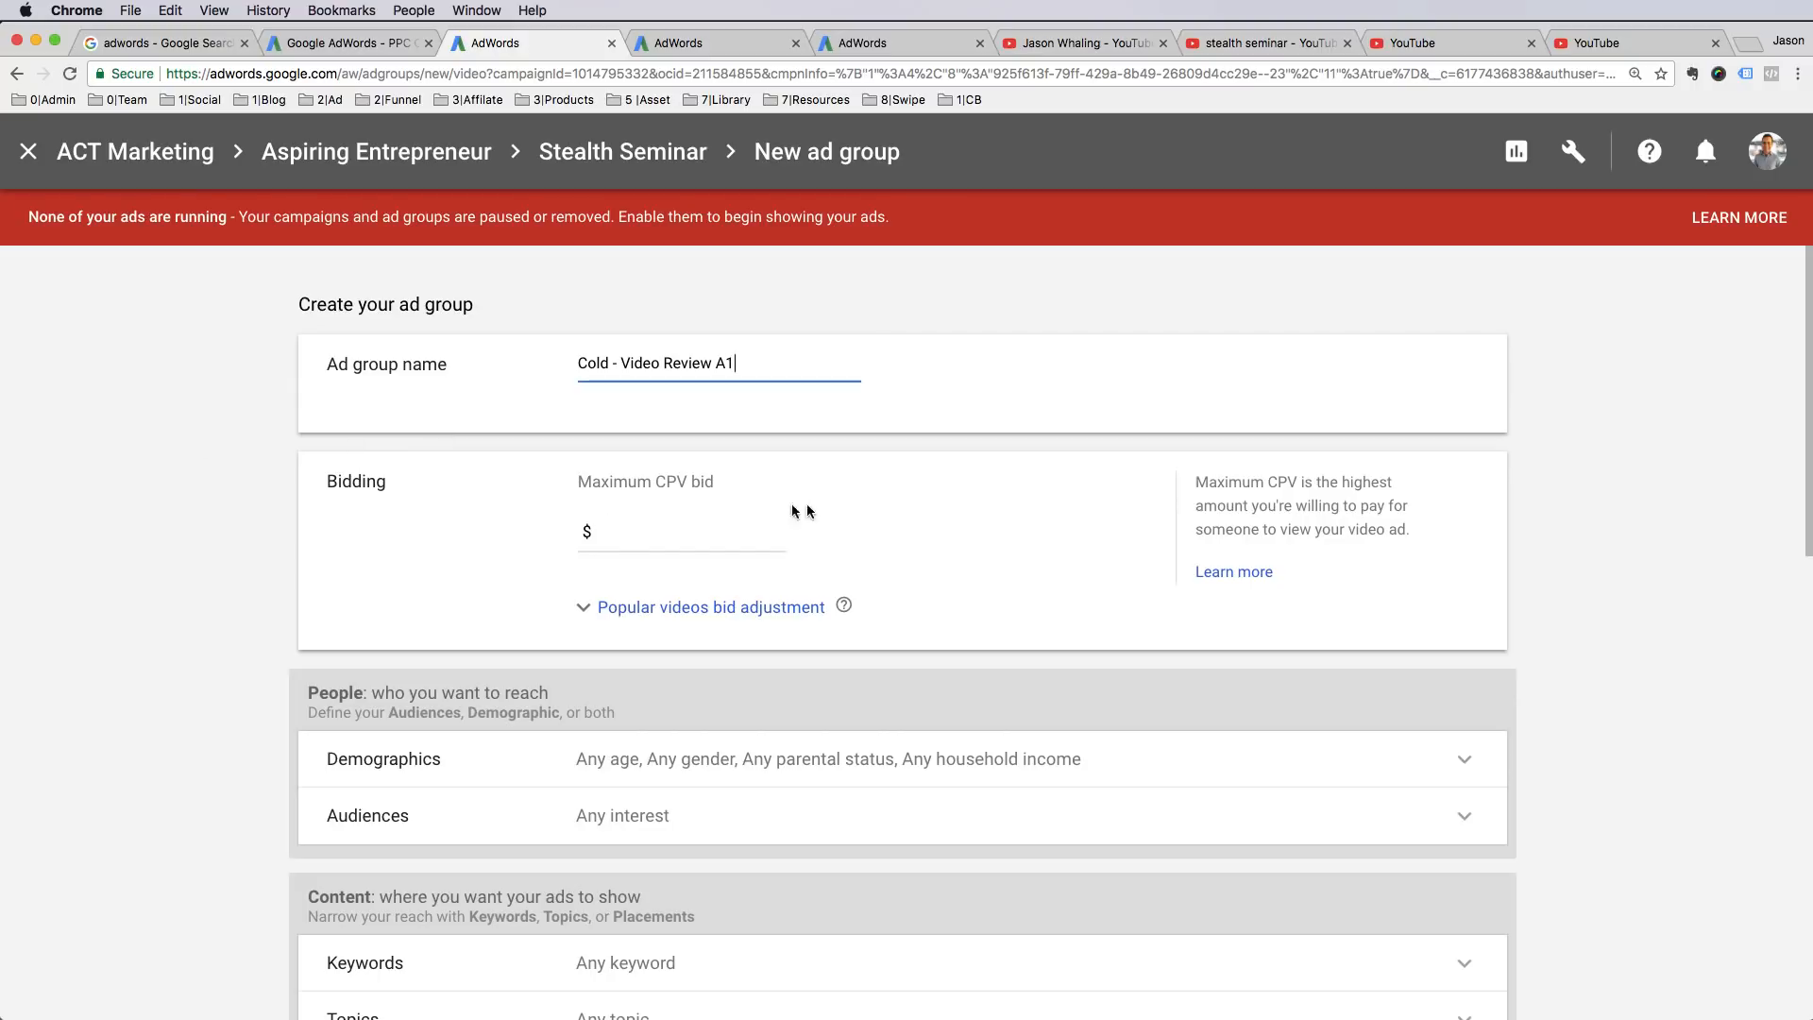
pyautogui.click(679, 536)
pyautogui.write('0.10')
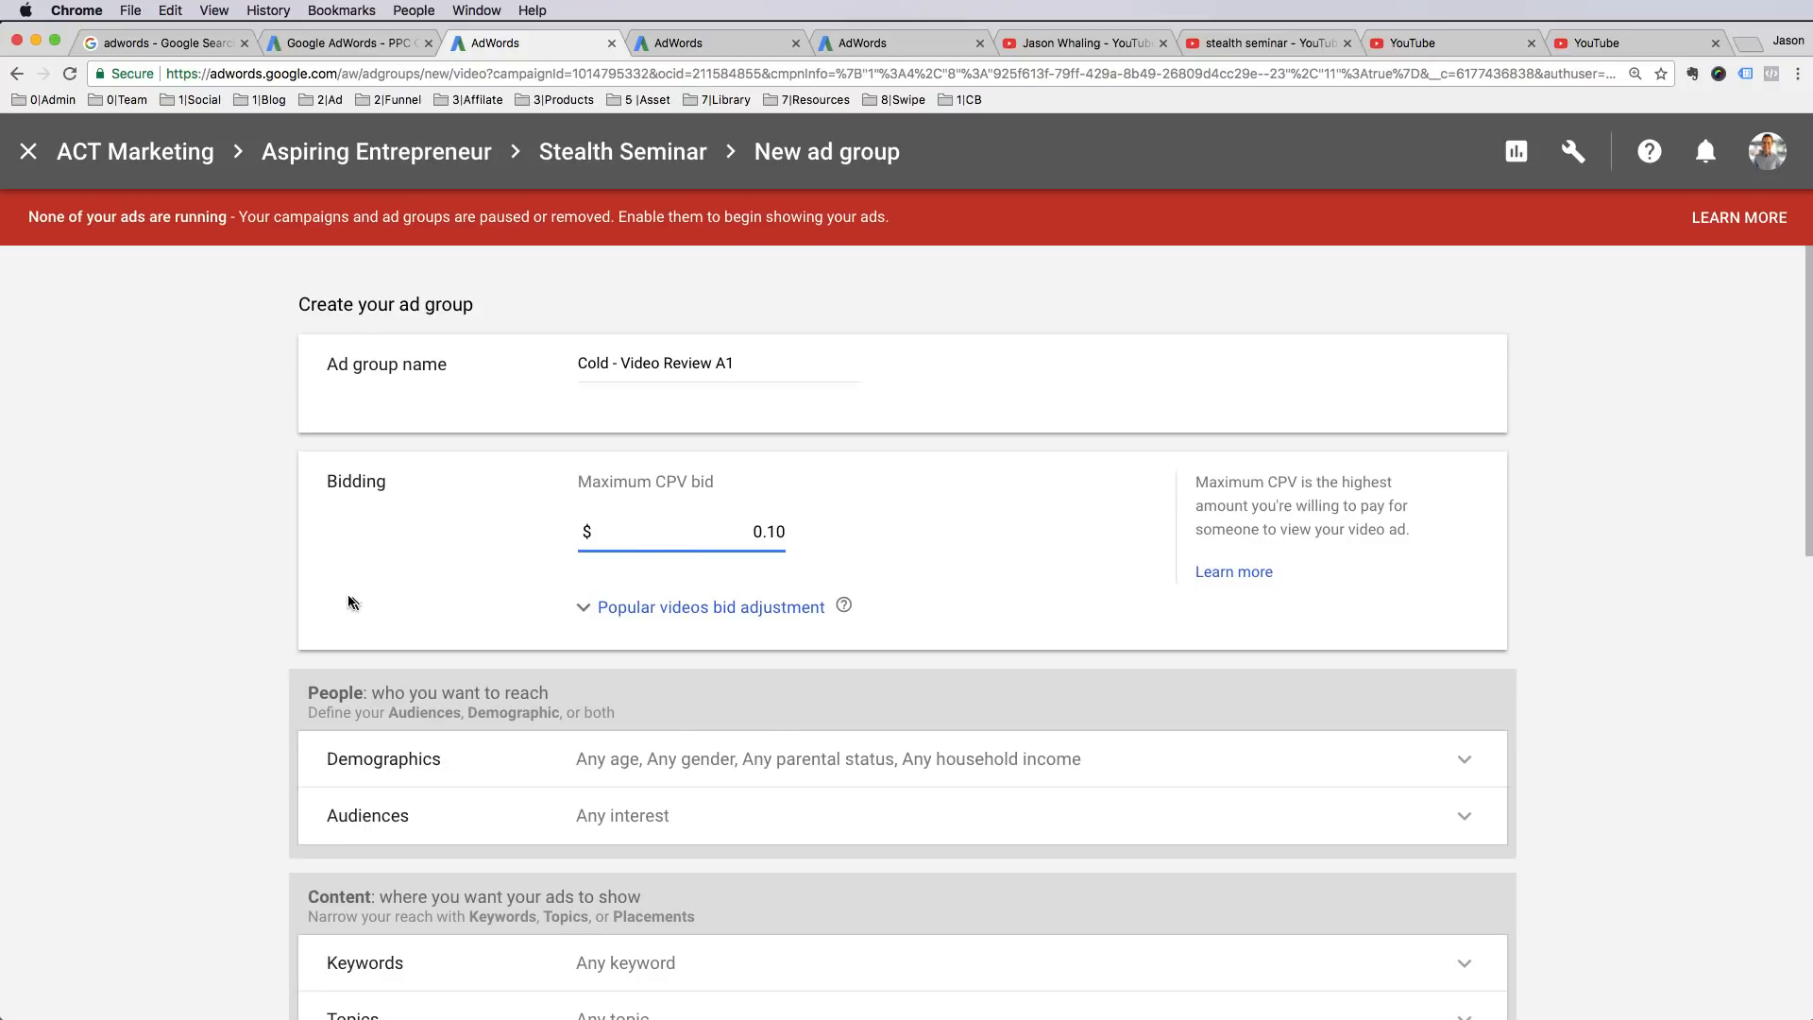
pyautogui.click(262, 555)
# - Review the ad group's targeting categories and the remarketing lists under Similar audiences and YouTube users
pyautogui.scroll(-2, 261, 555)
pyautogui.scroll(-1, 262, 555)
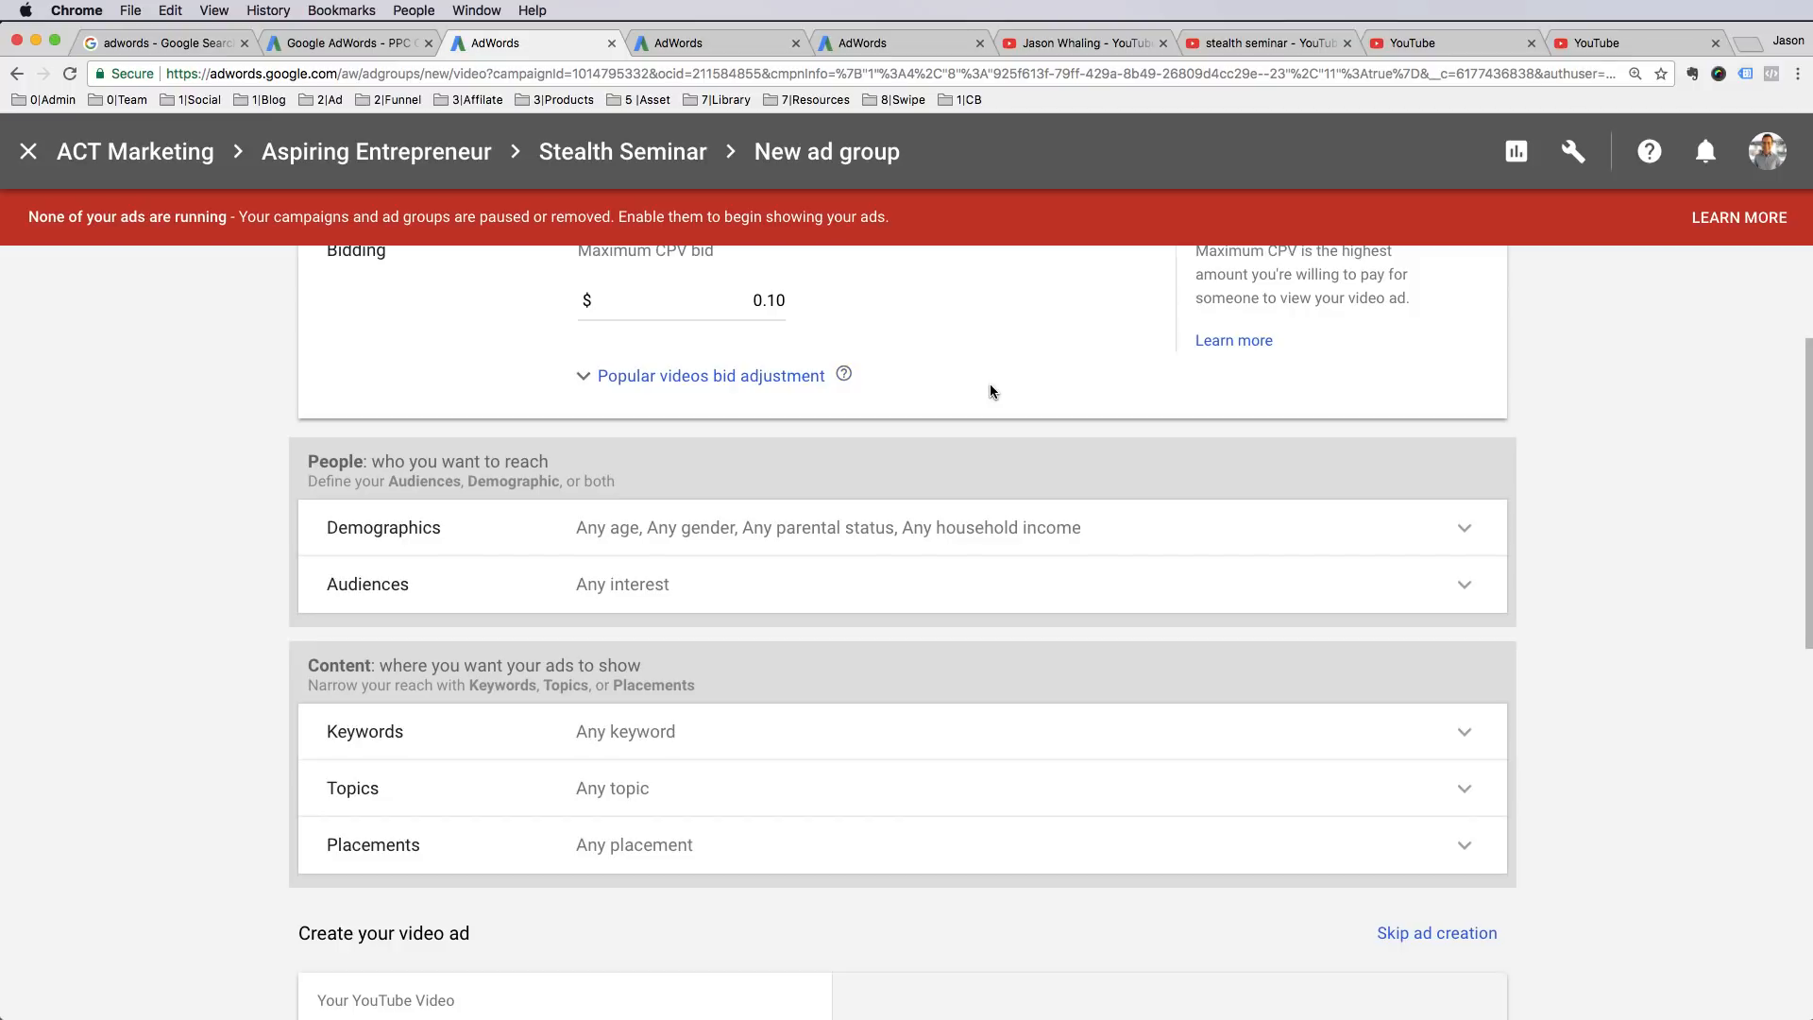
pyautogui.scroll(-1, 989, 390)
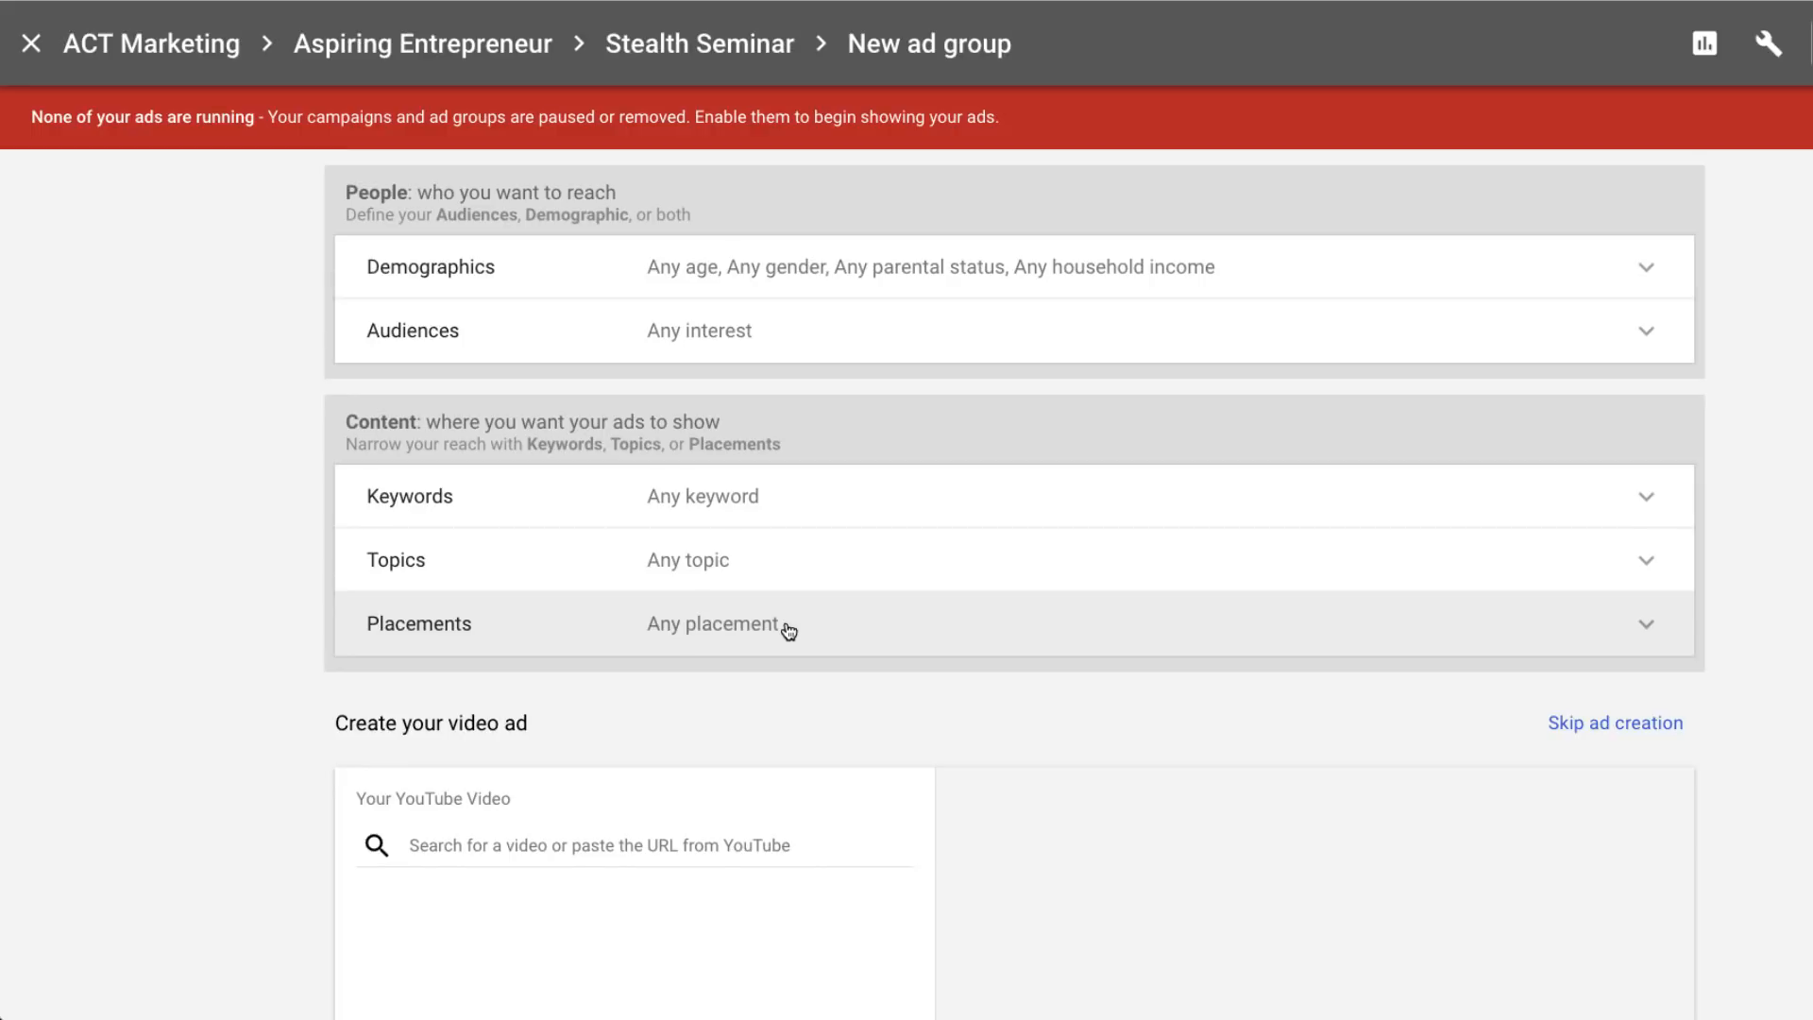
pyautogui.scroll(1, 336, 209)
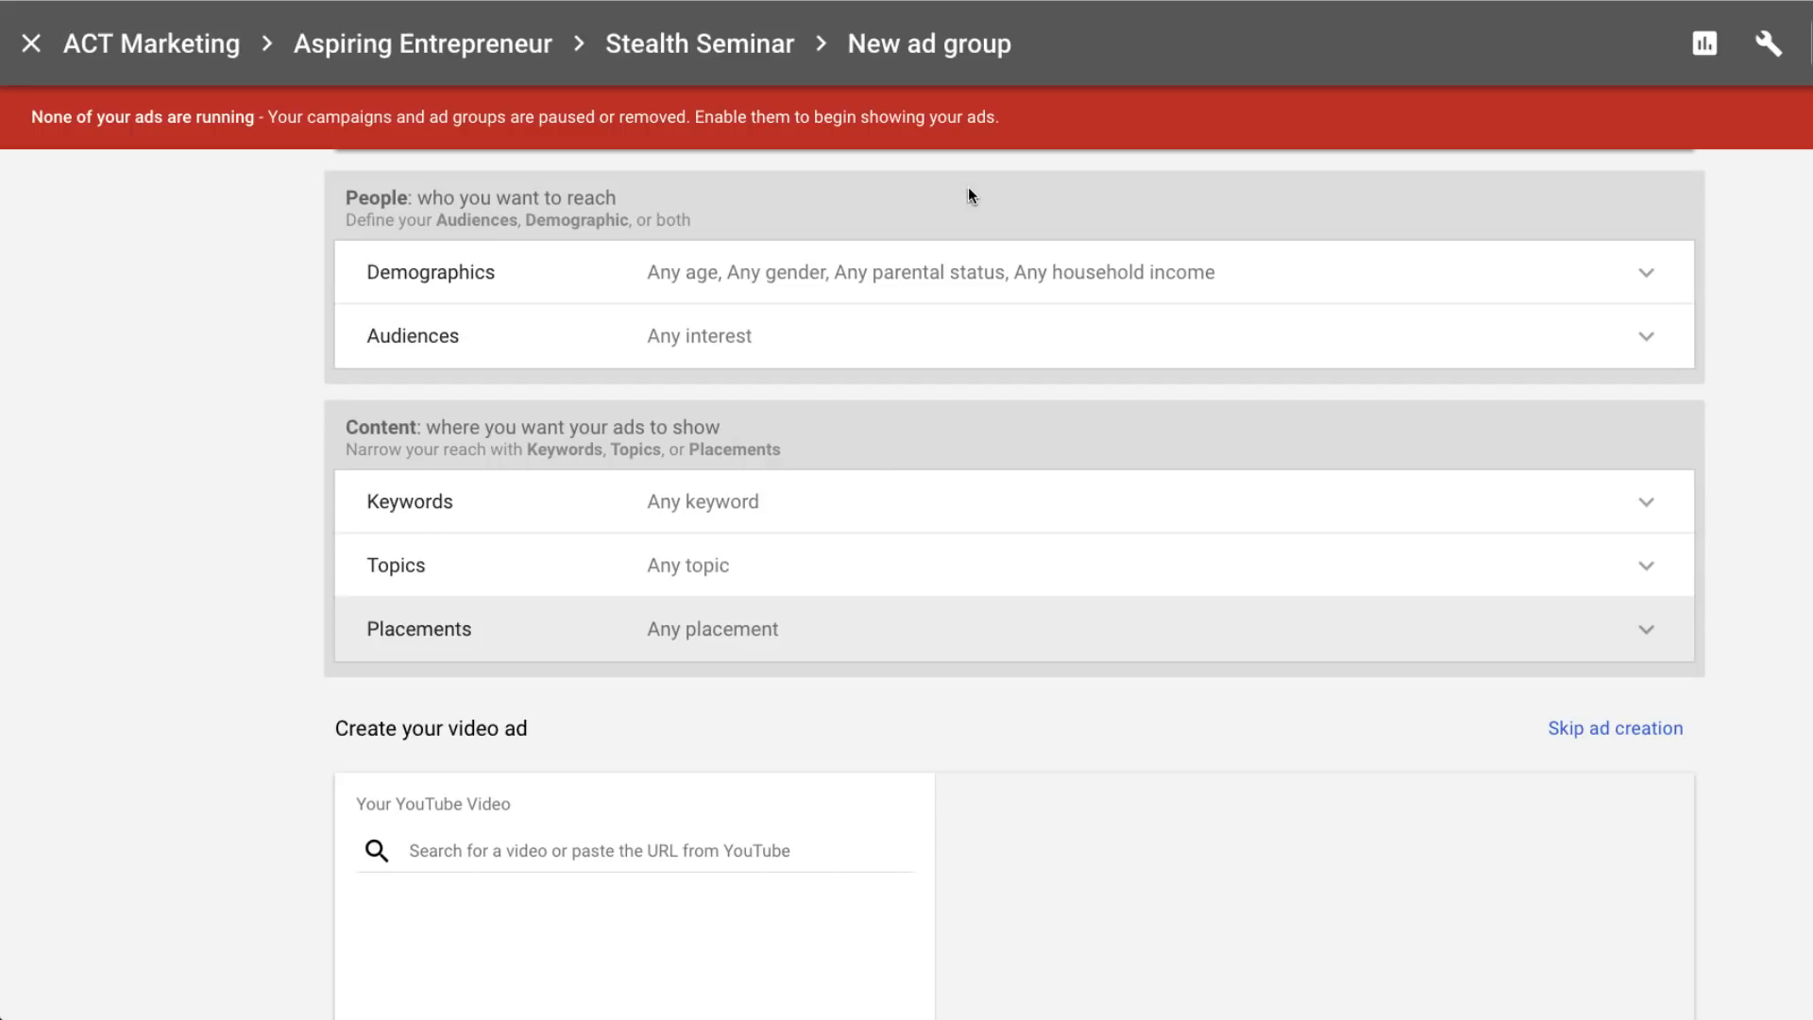
pyautogui.click(804, 343)
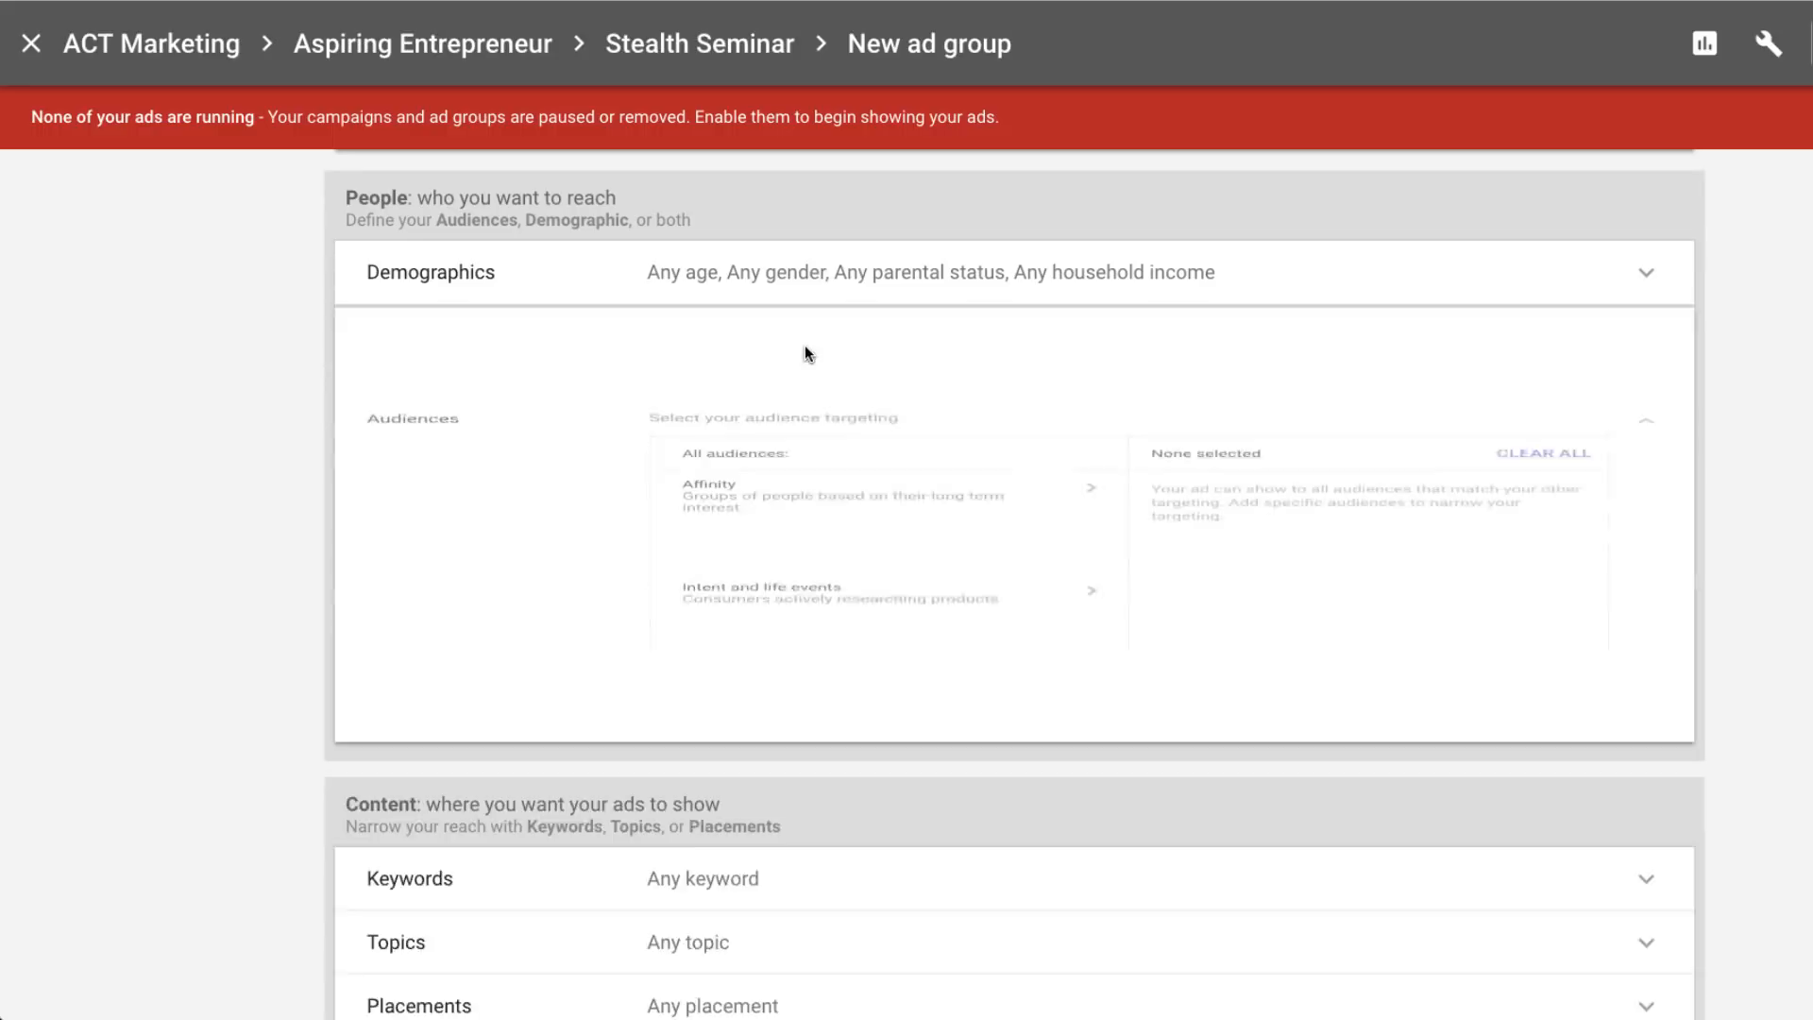
pyautogui.scroll(-1, 805, 348)
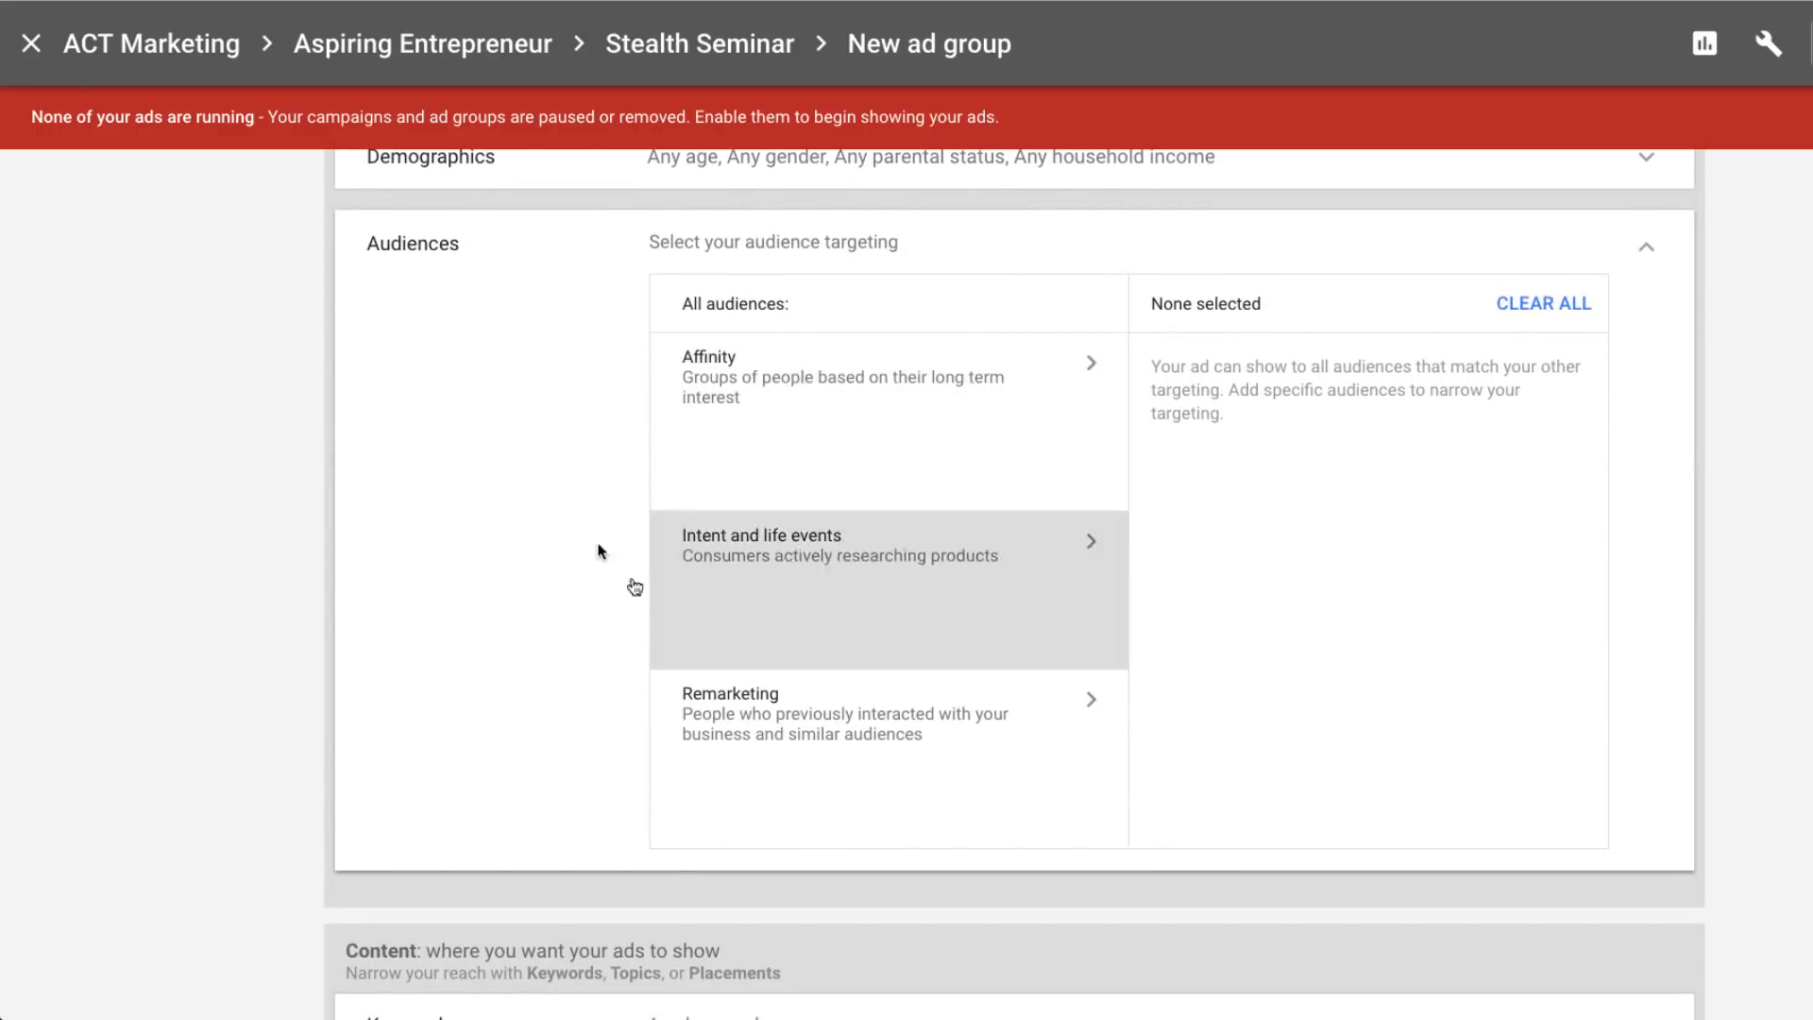
pyautogui.click(908, 774)
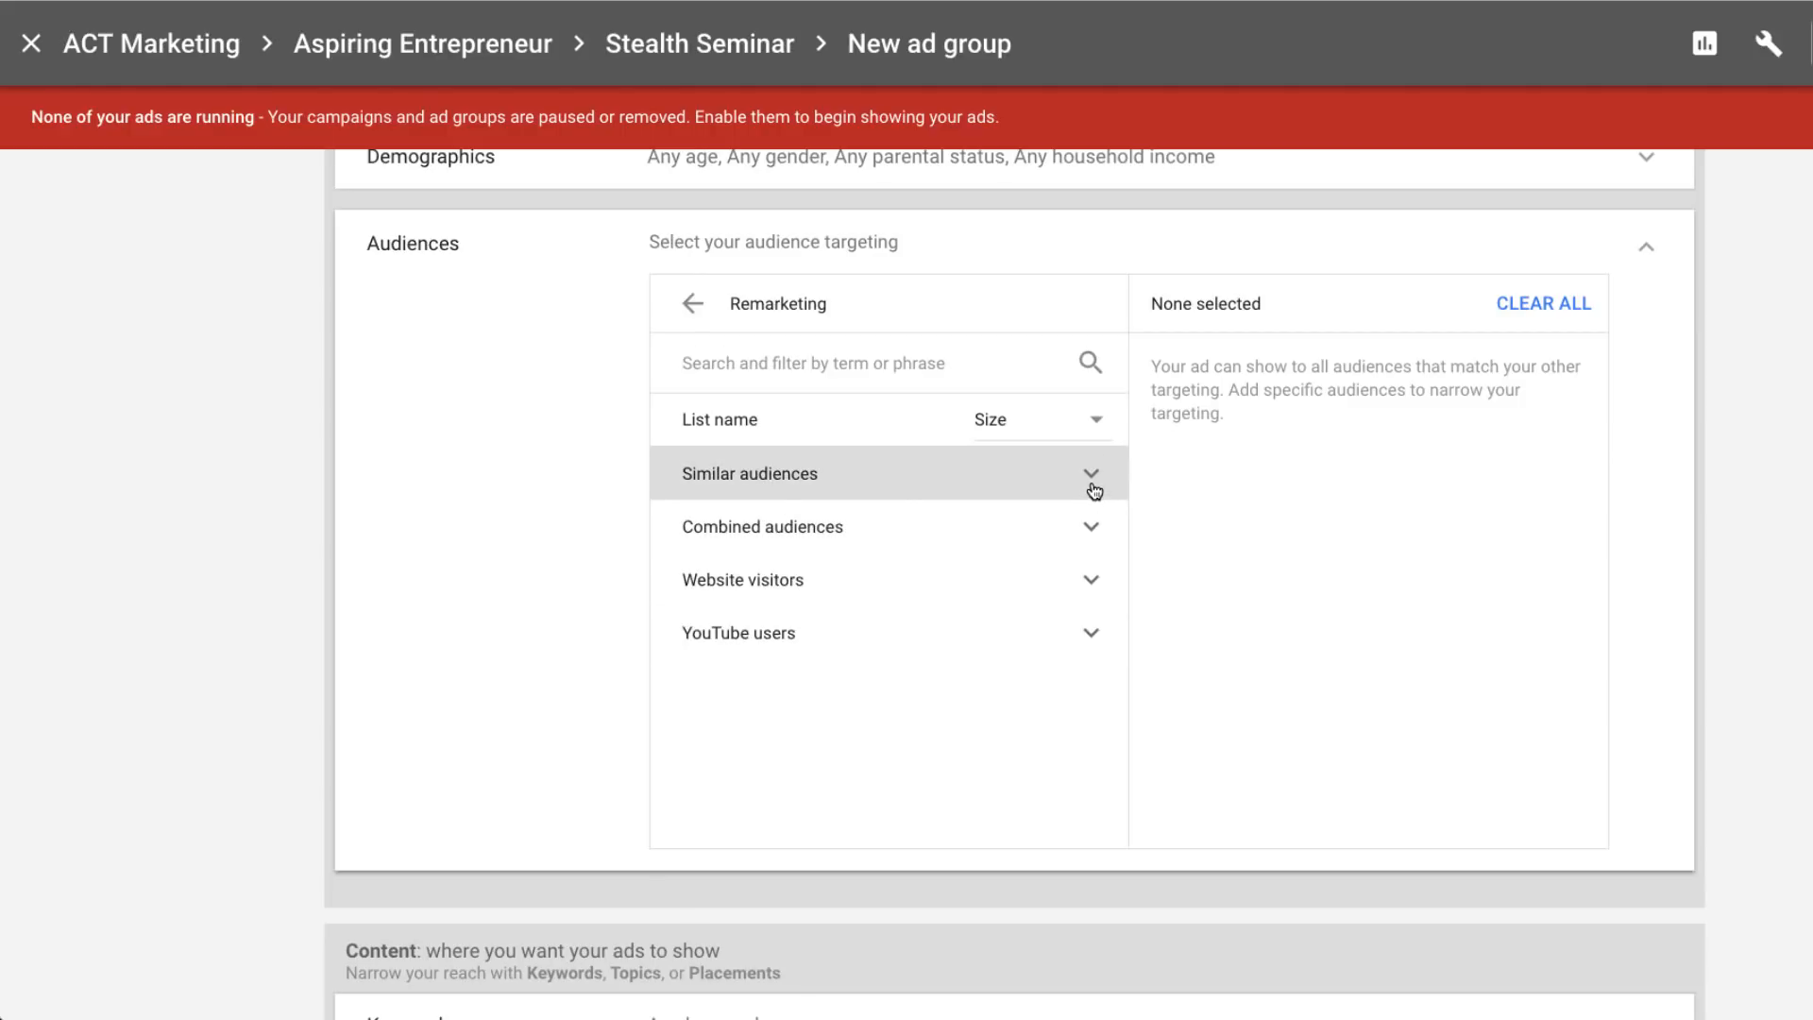
pyautogui.click(1093, 489)
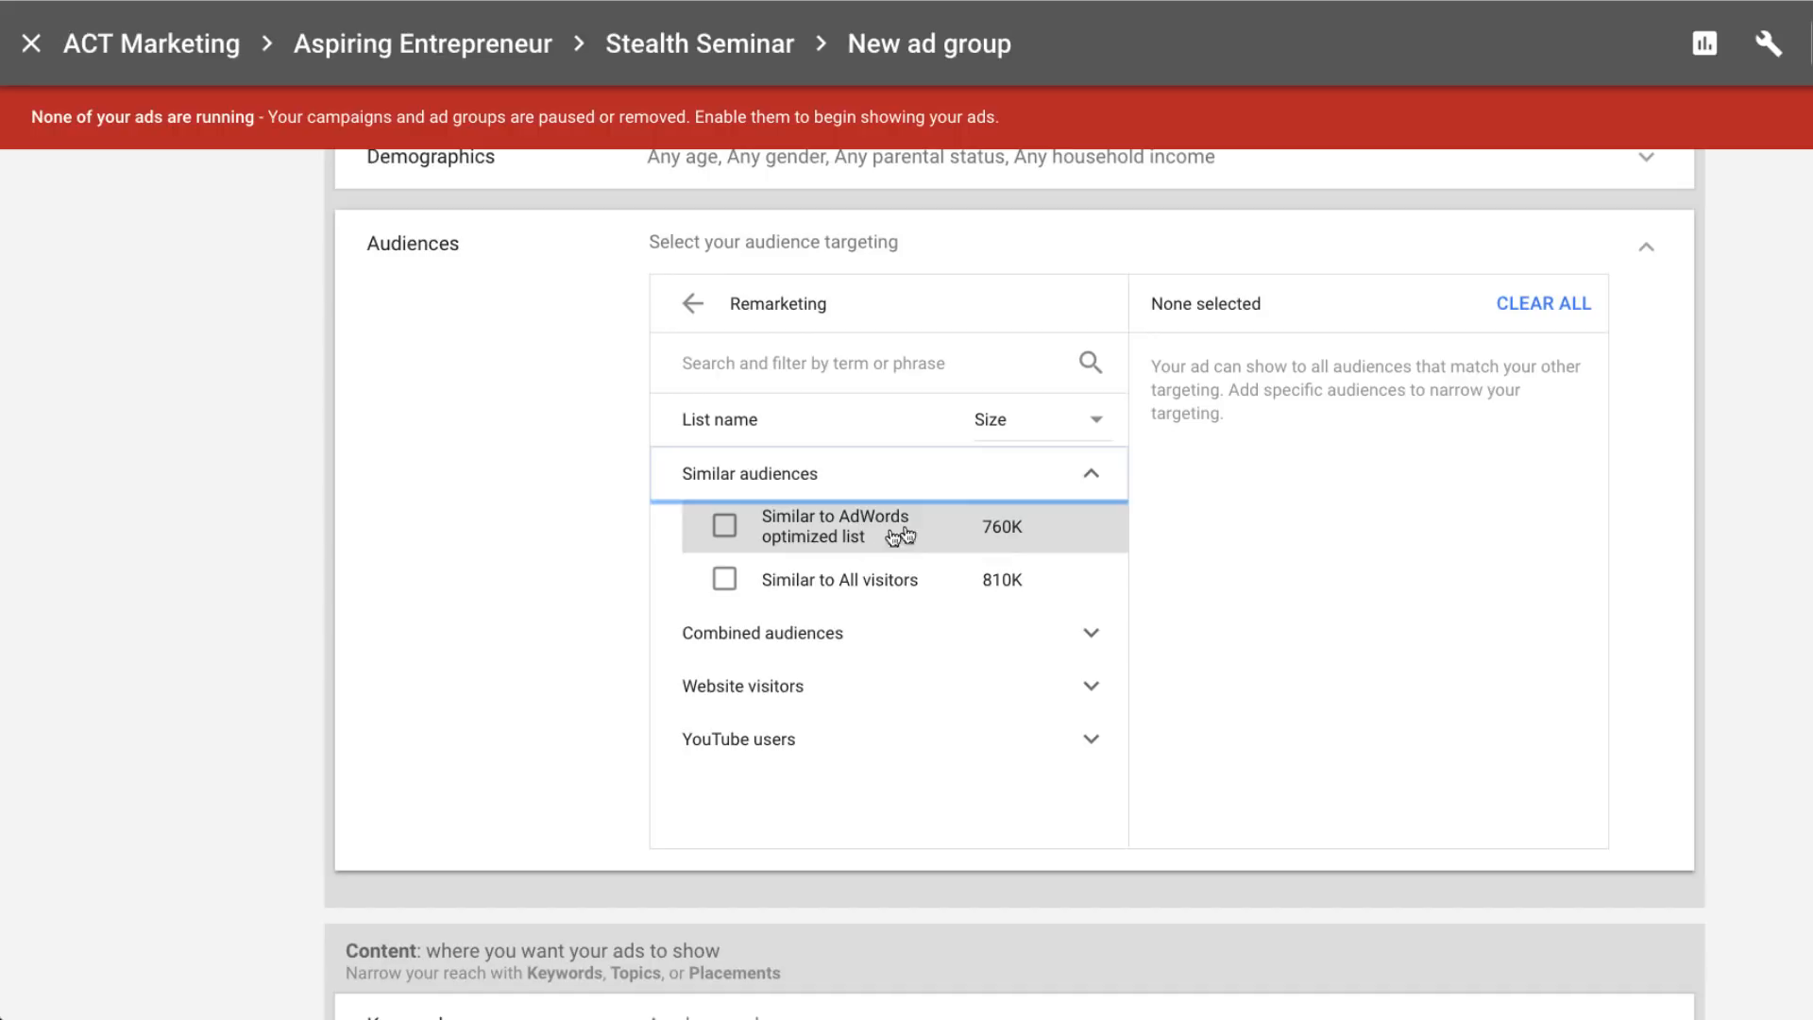
pyautogui.click(911, 740)
pyautogui.scroll(-4, 995, 726)
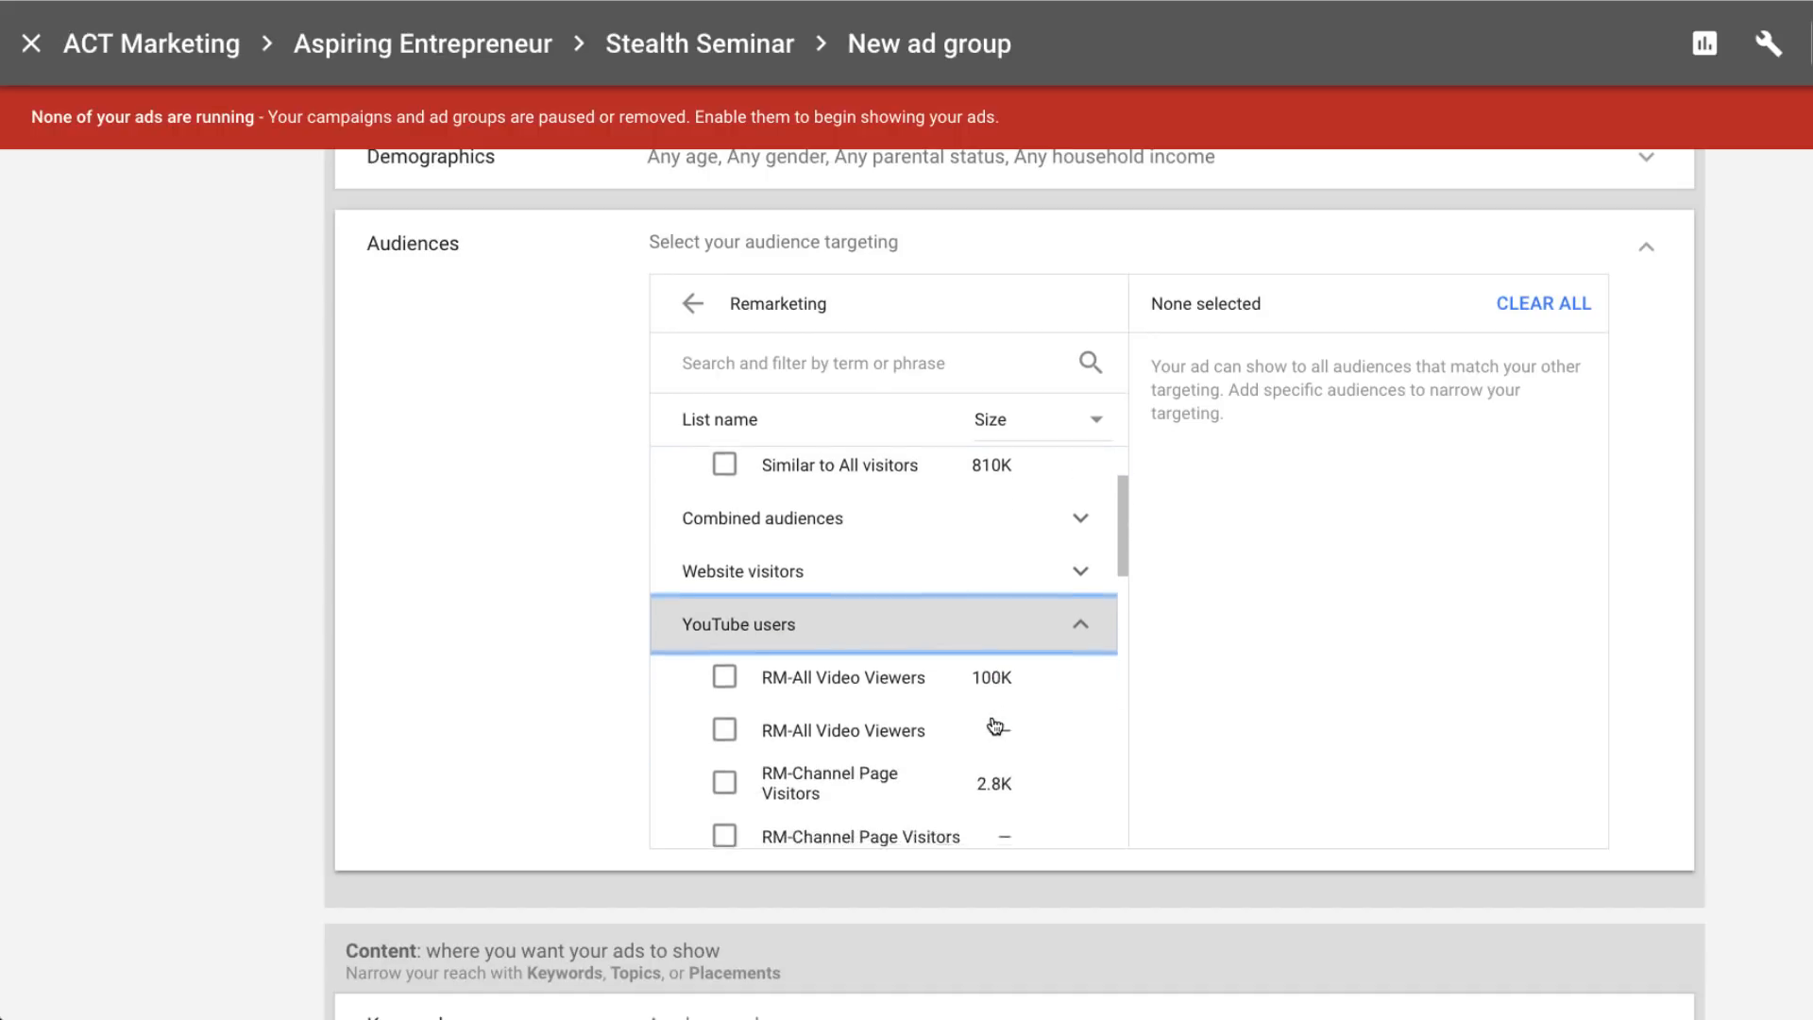
pyautogui.scroll(-2, 995, 726)
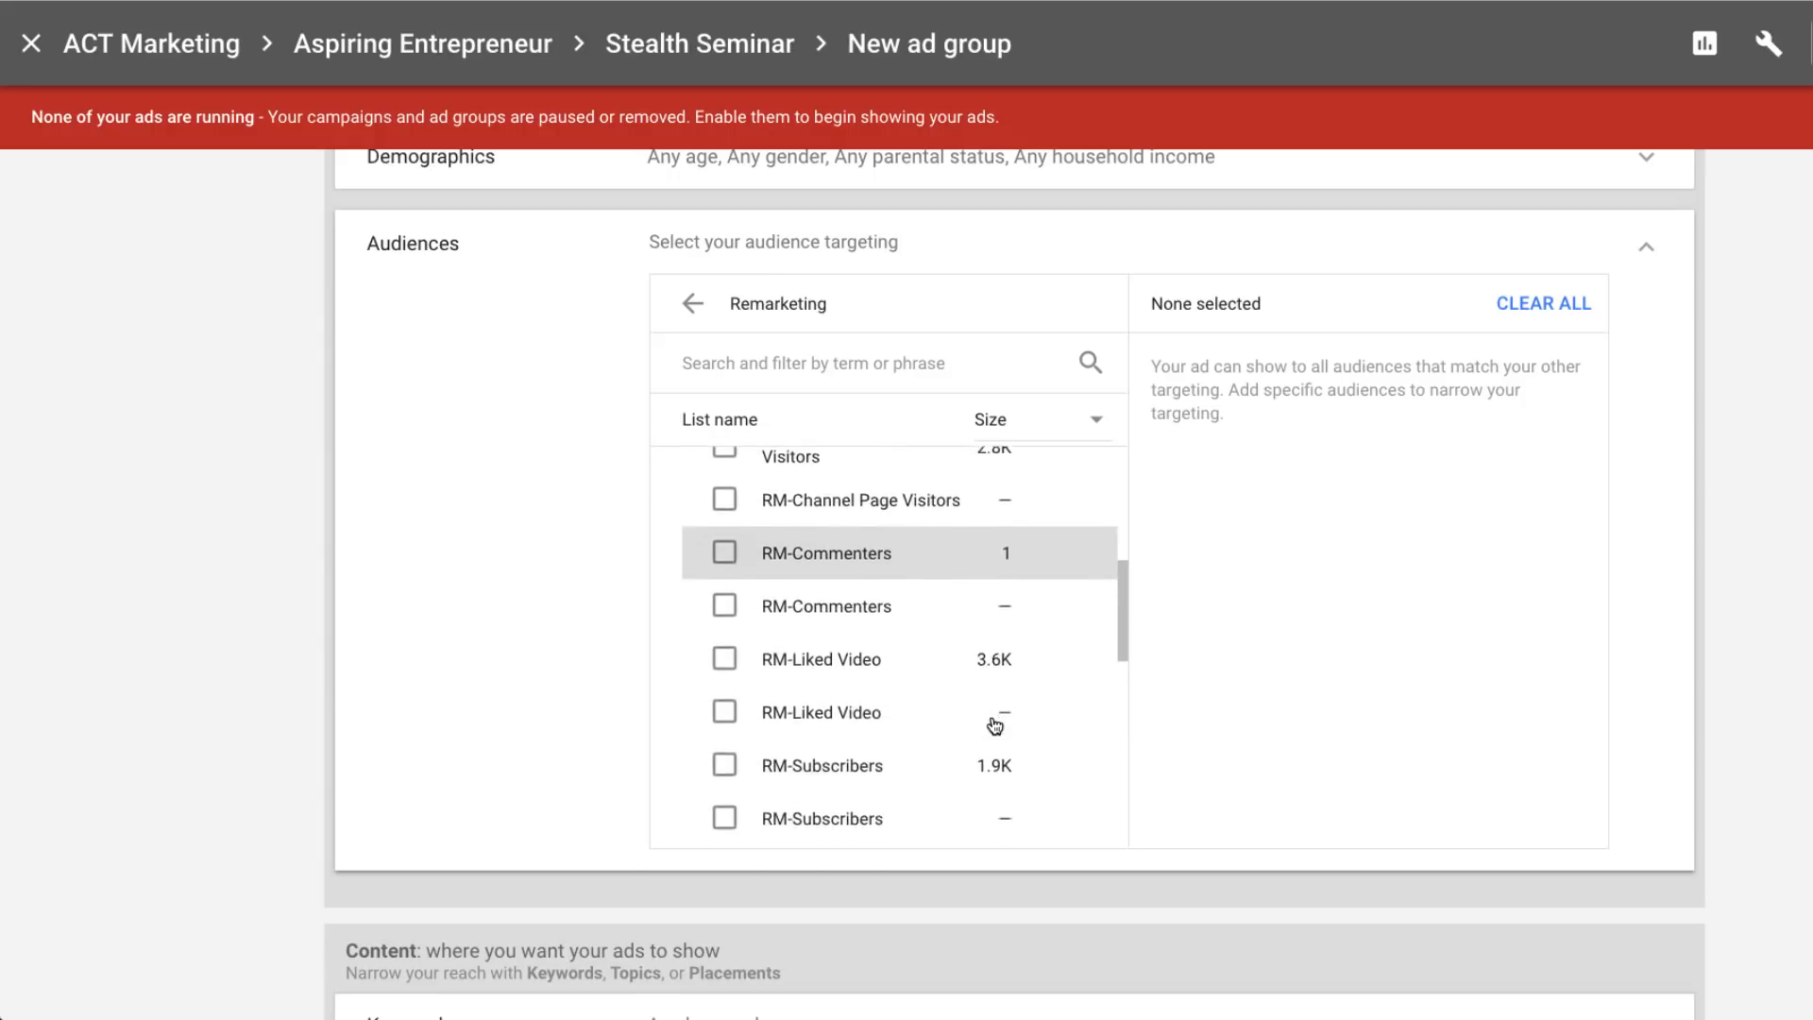
pyautogui.scroll(4, 992, 753)
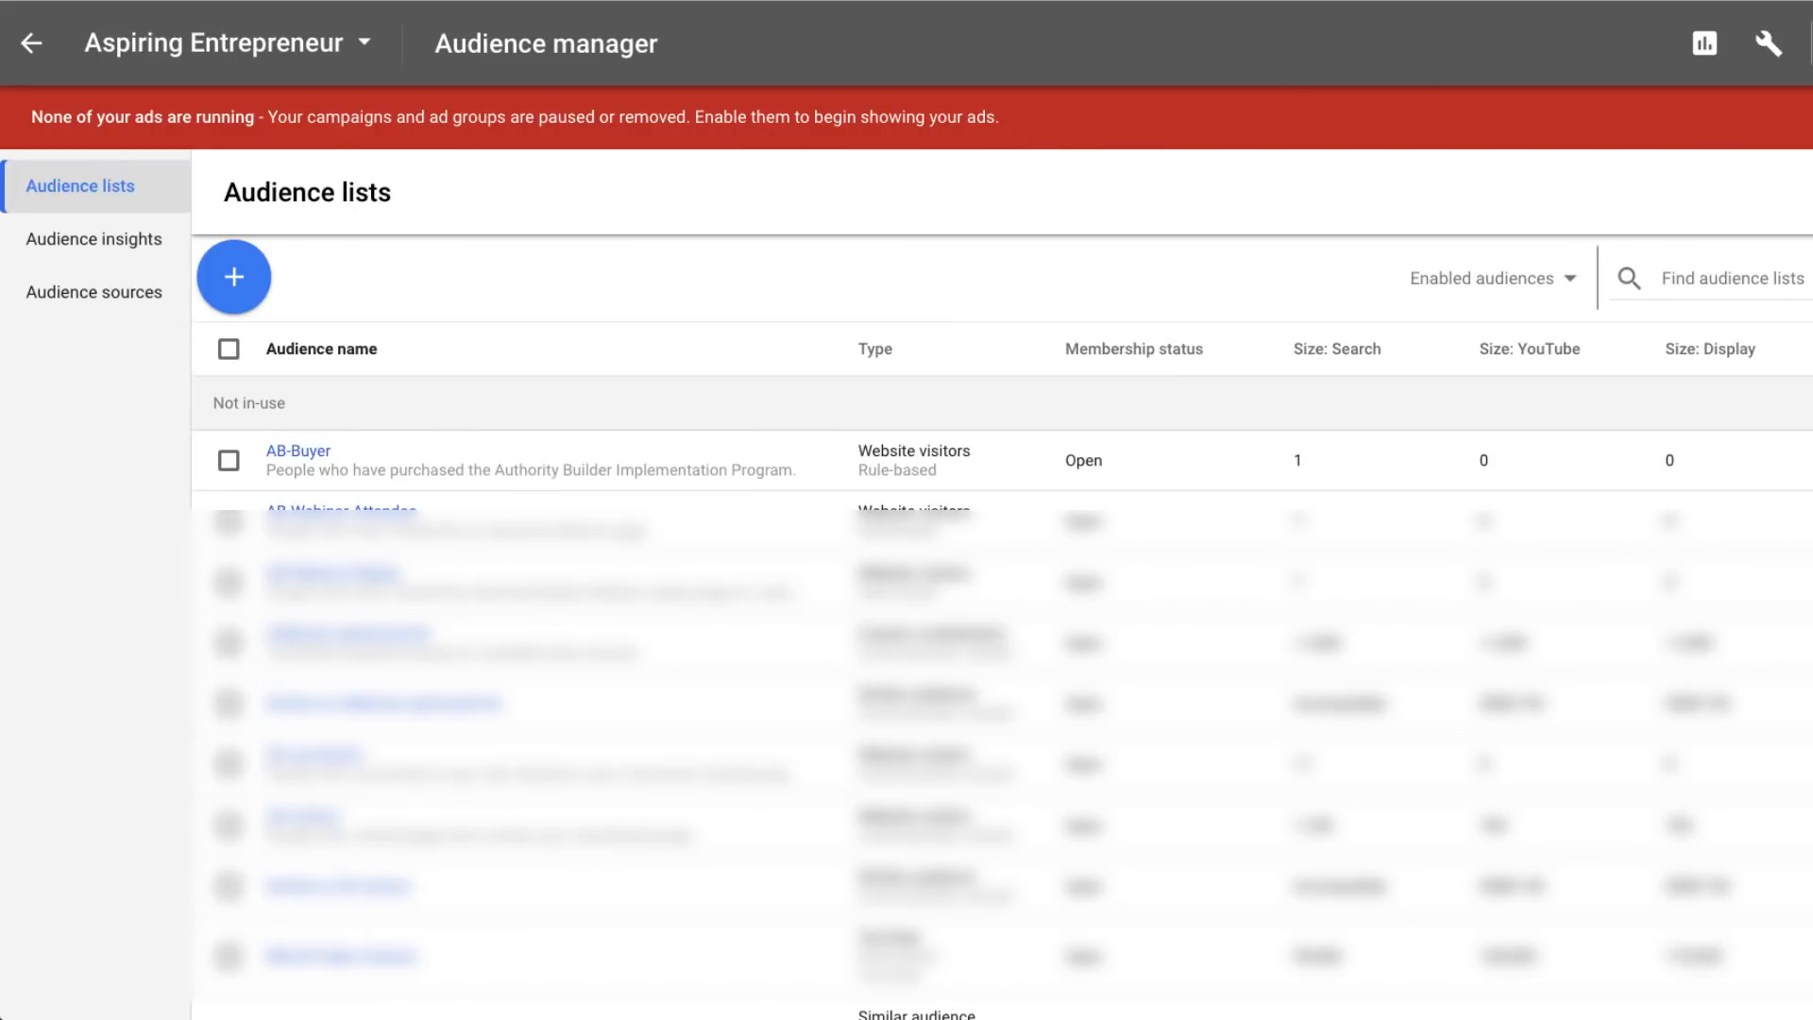
# - Locate the Audience manager among the account's shared library tools
pyautogui.click(1766, 43)
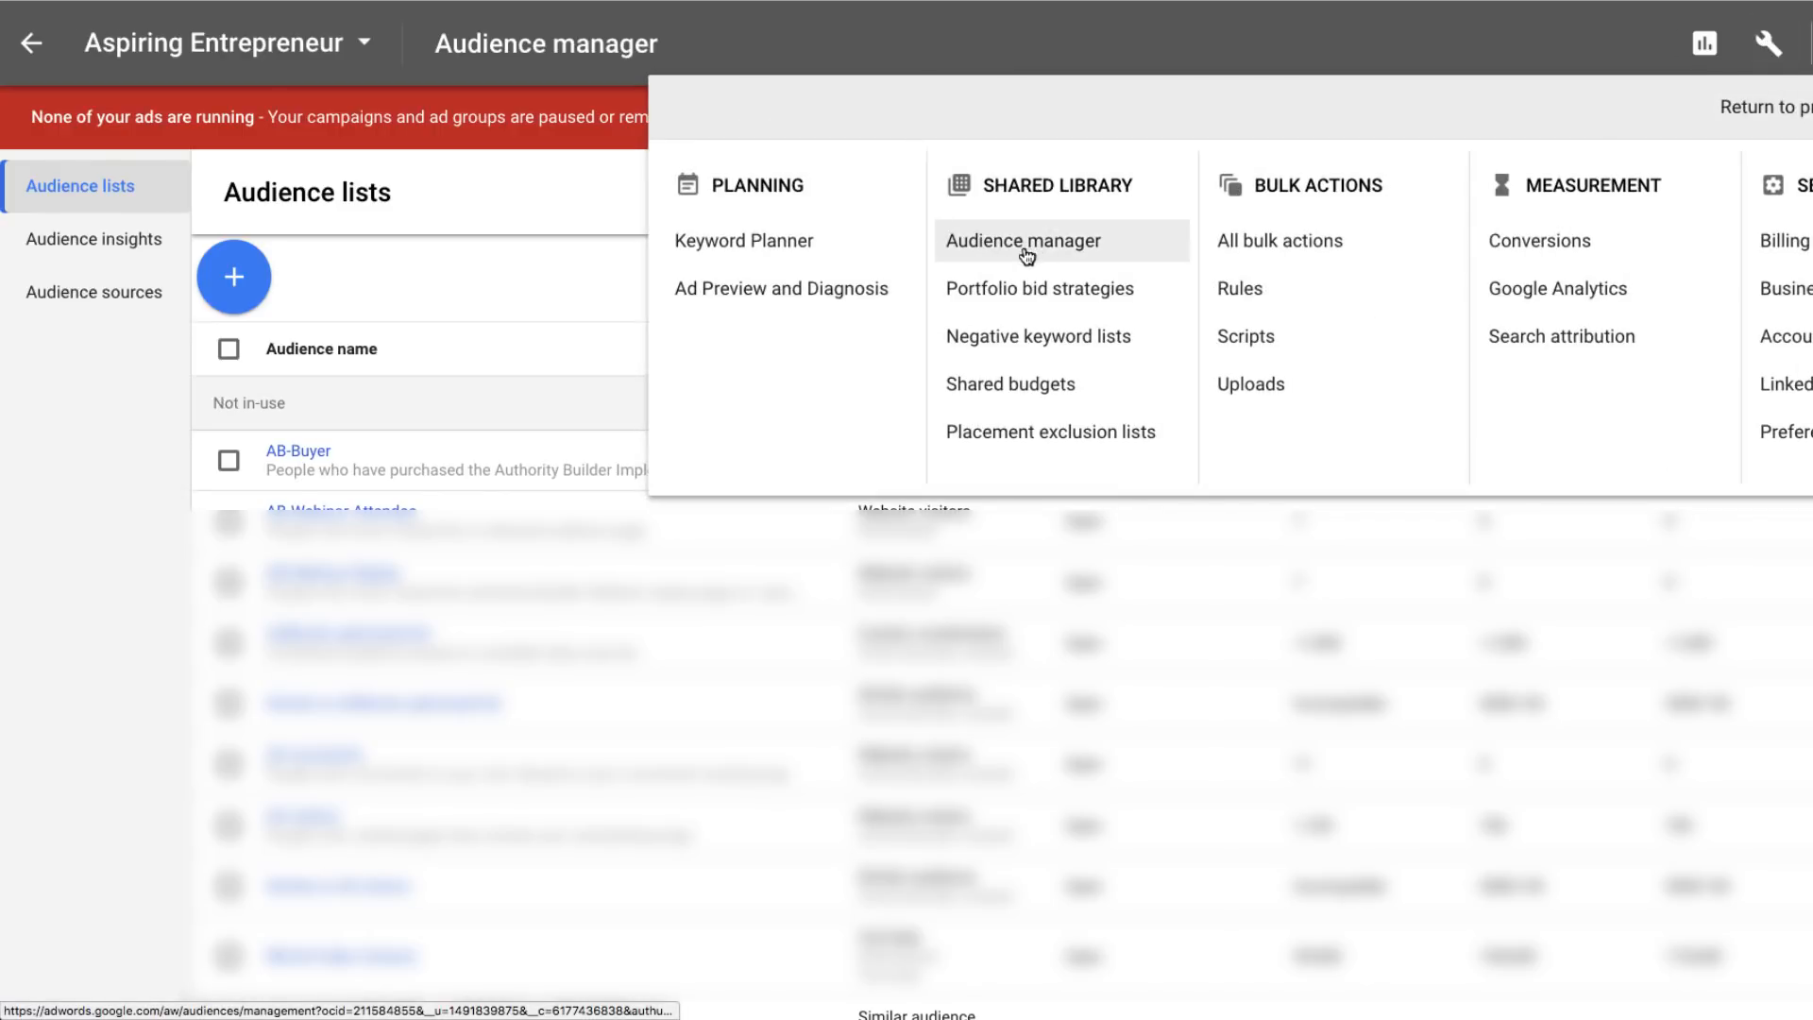
pyautogui.click(463, 287)
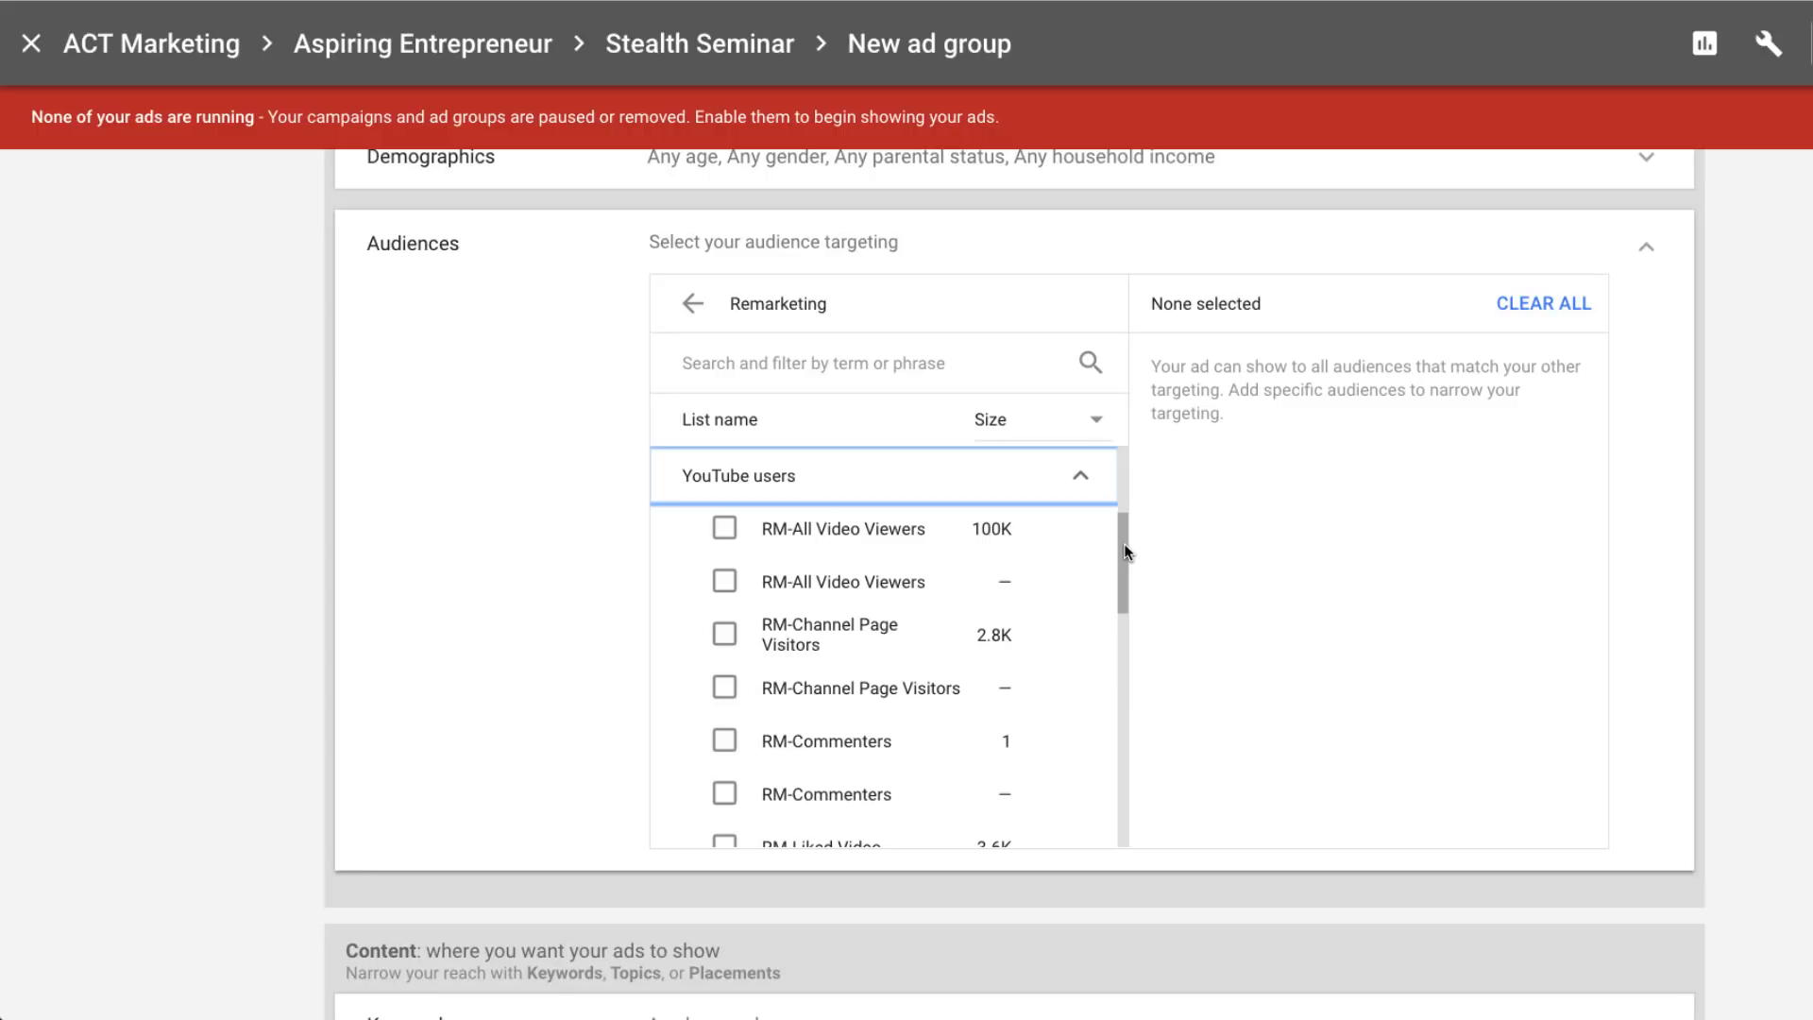
# - Target the YouTube users lists RM-All Video Viewers (100K), RM-Channel Page Visitors (2.8K) and RM-Liked Video (3.6K), and collapse the audience settings
pyautogui.click(724, 534)
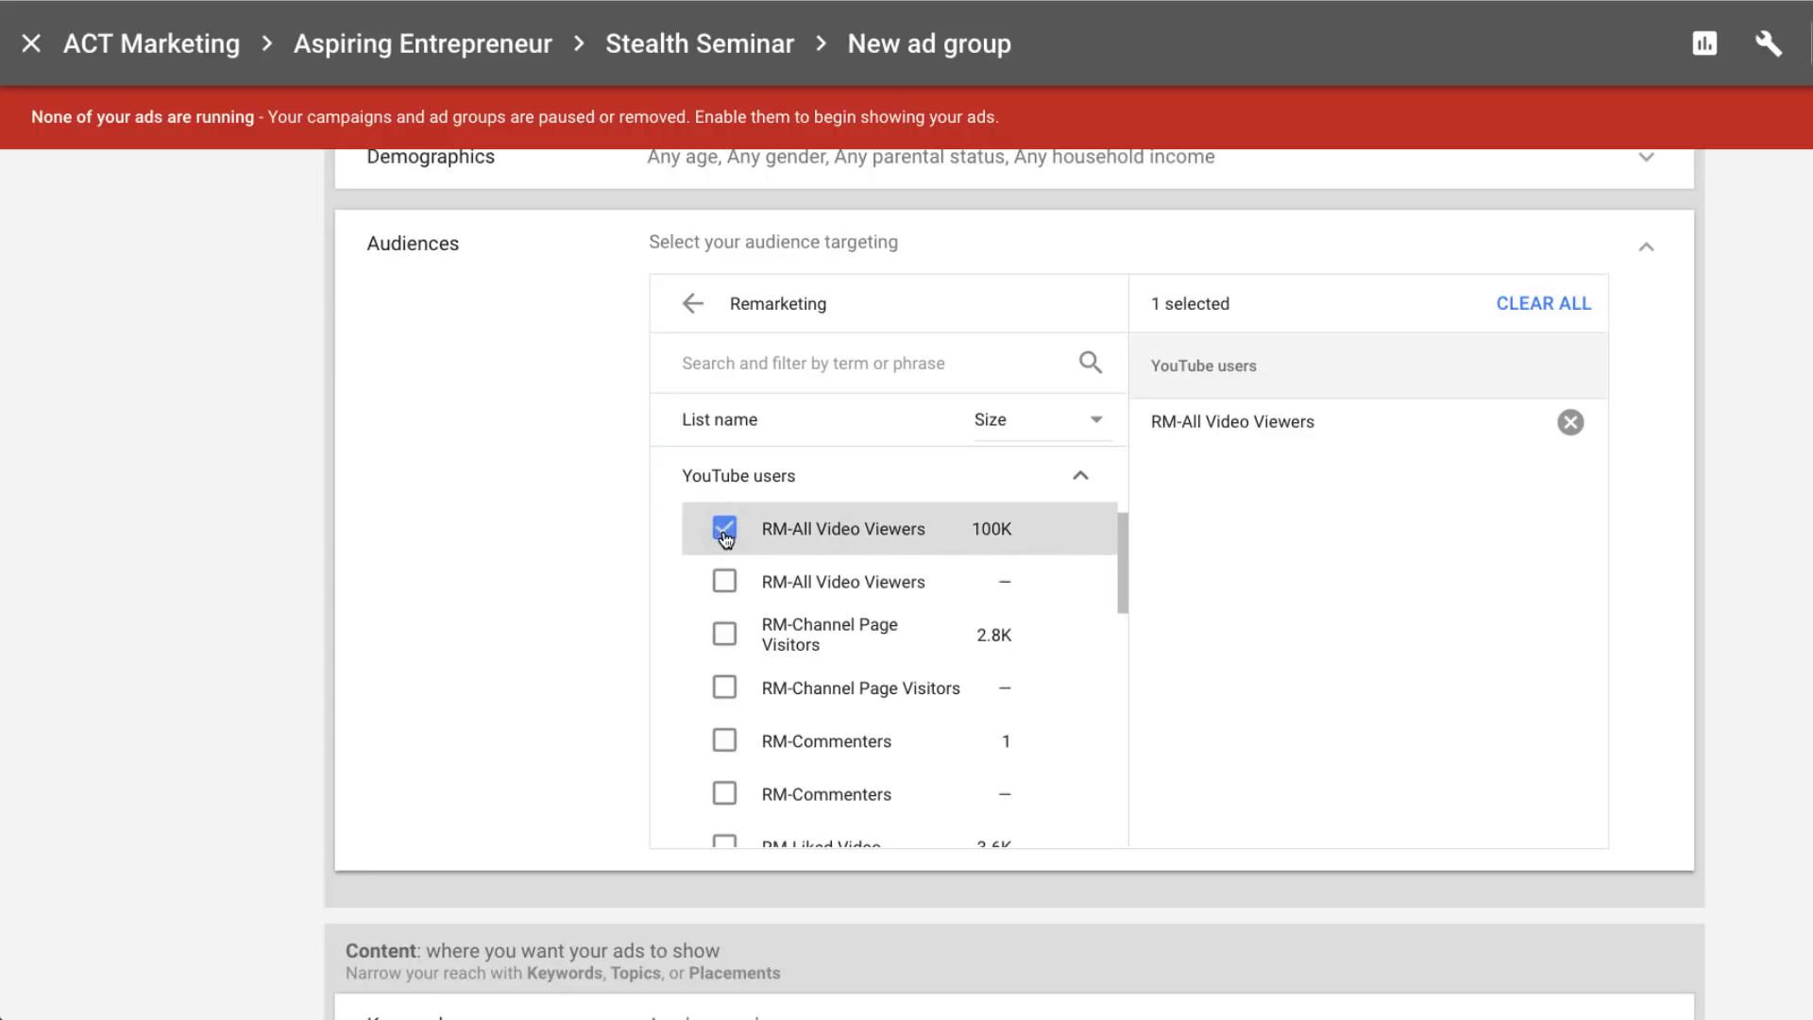
pyautogui.click(724, 637)
pyautogui.scroll(-2, 724, 646)
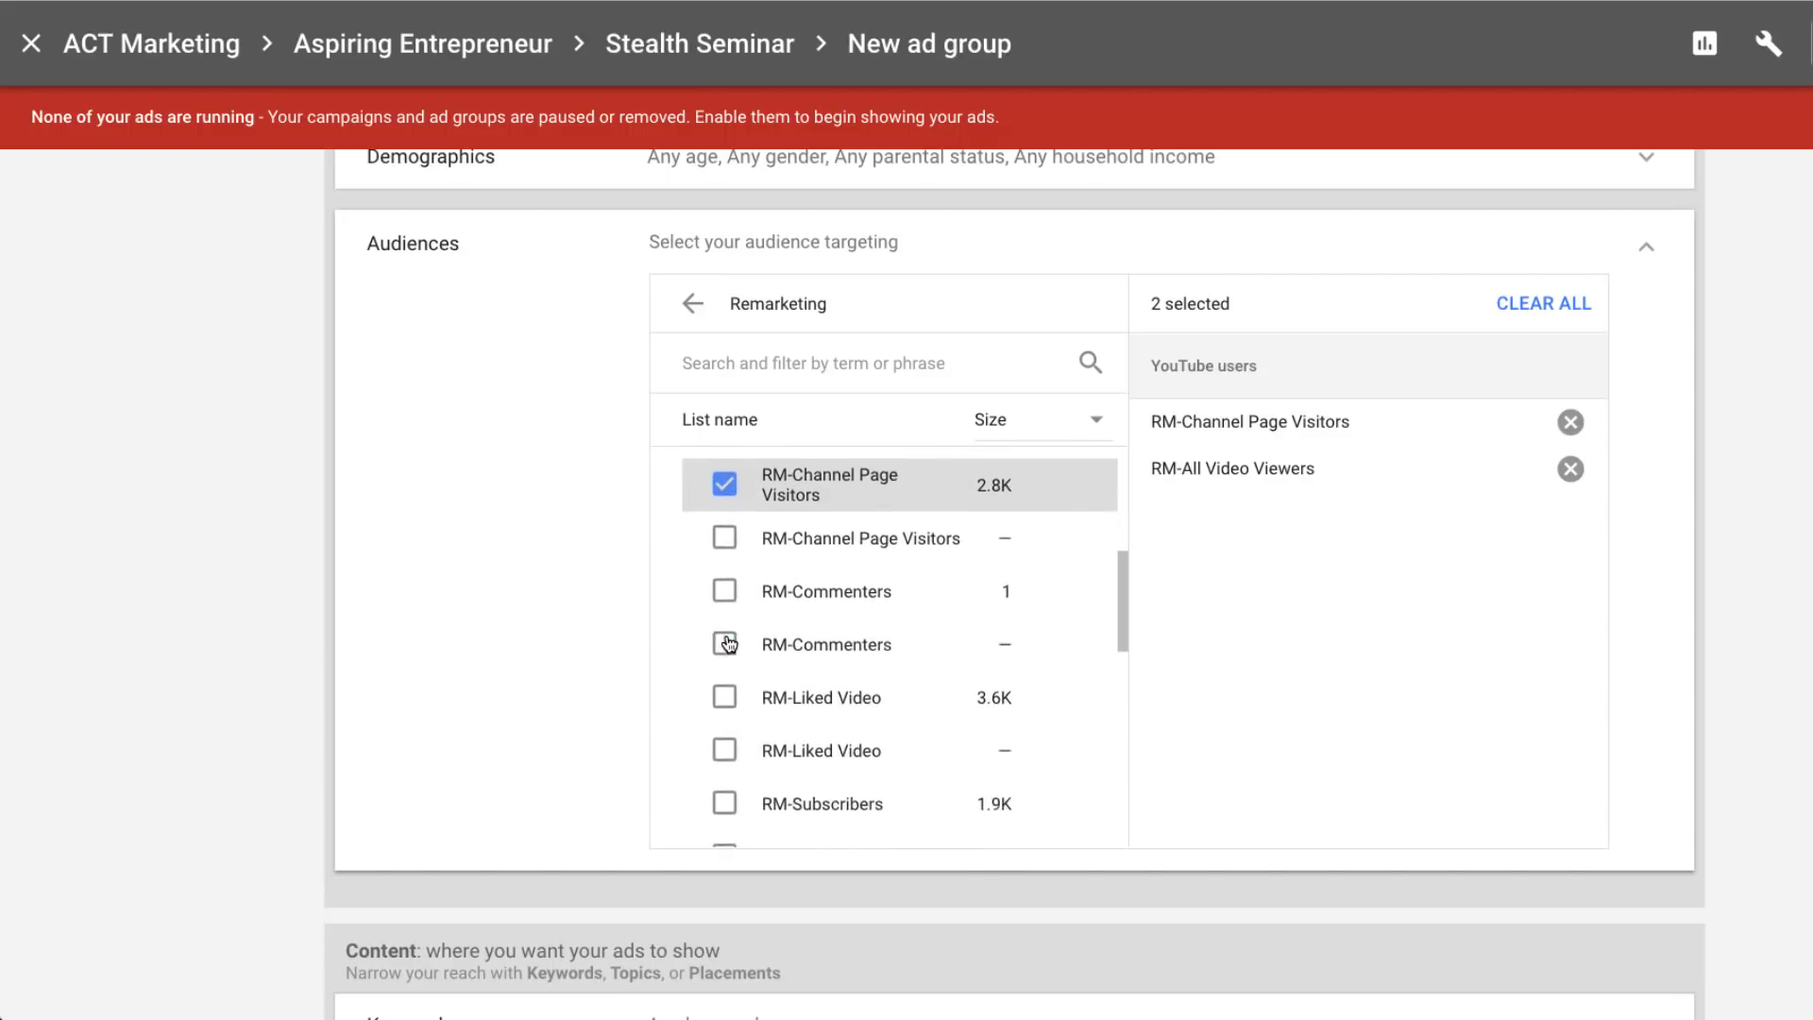
pyautogui.click(724, 649)
pyautogui.click(1648, 263)
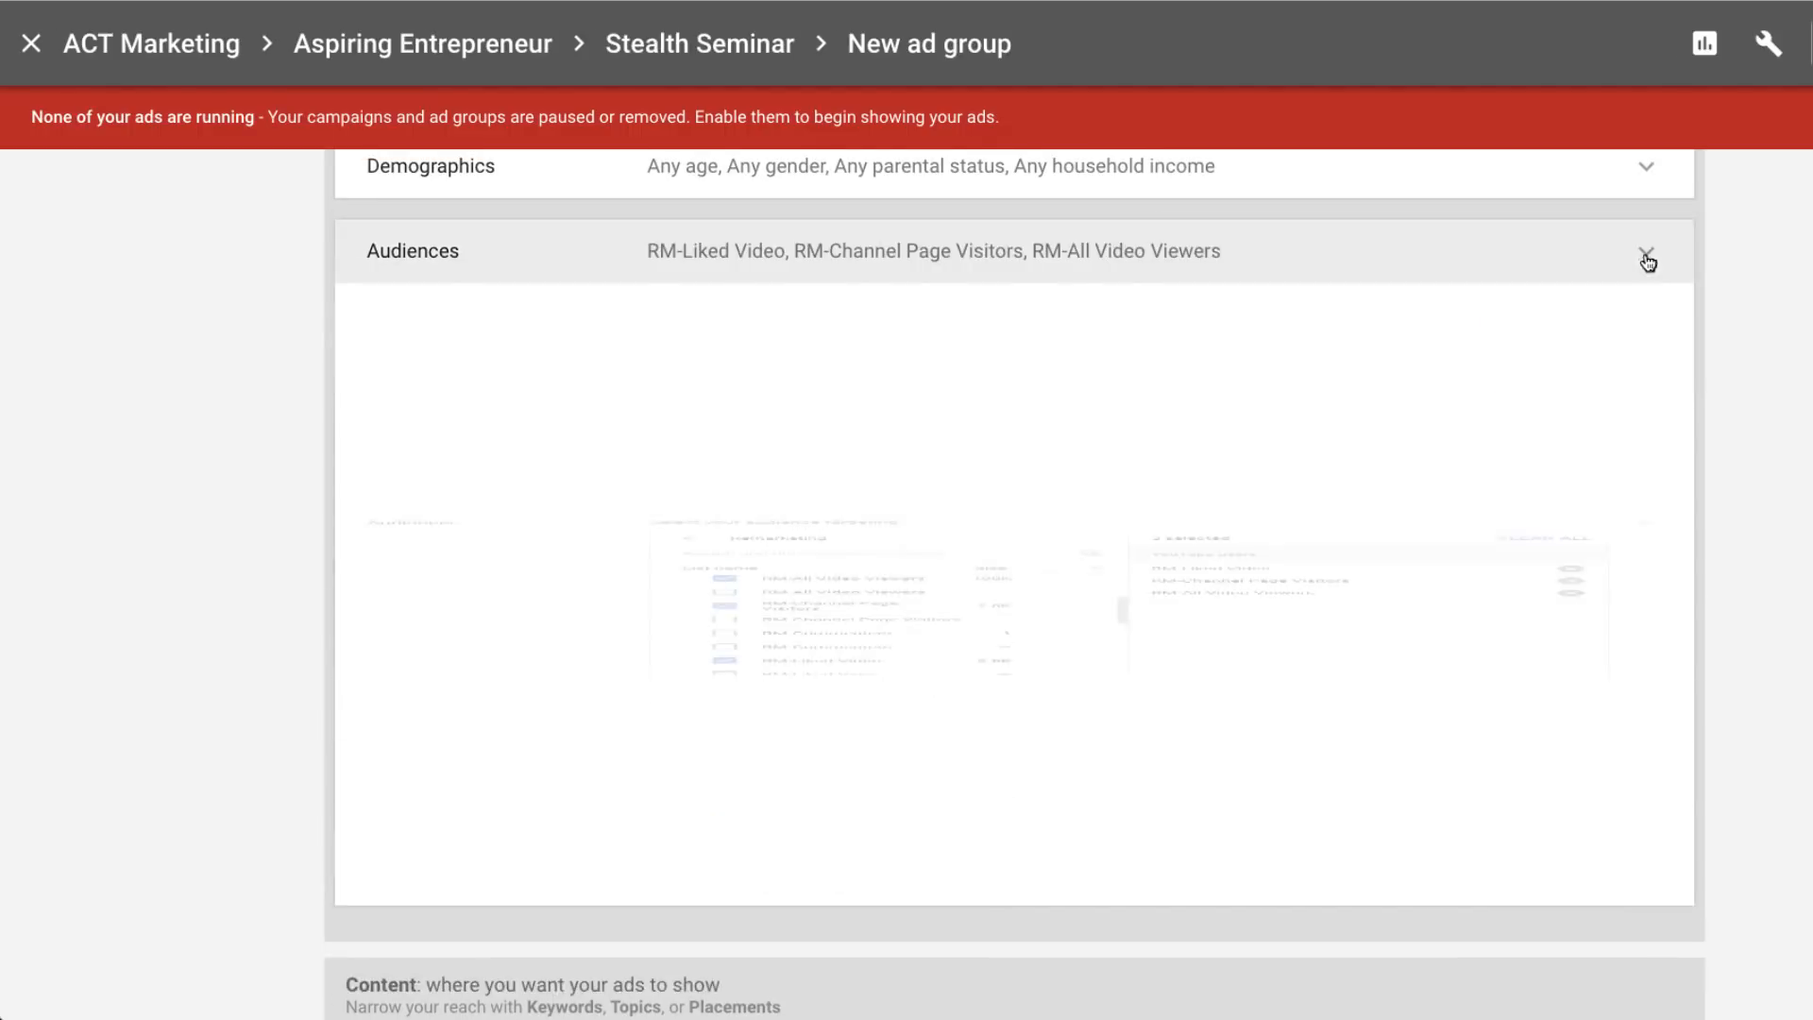
# - Target the Advertising & Marketing subtopics Brand Management, Marketing, Promotional Items & Corporate Gifts, Public Relations, Sales and Telemarketing under Business & Industrial
pyautogui.scroll(-1, 1203, 535)
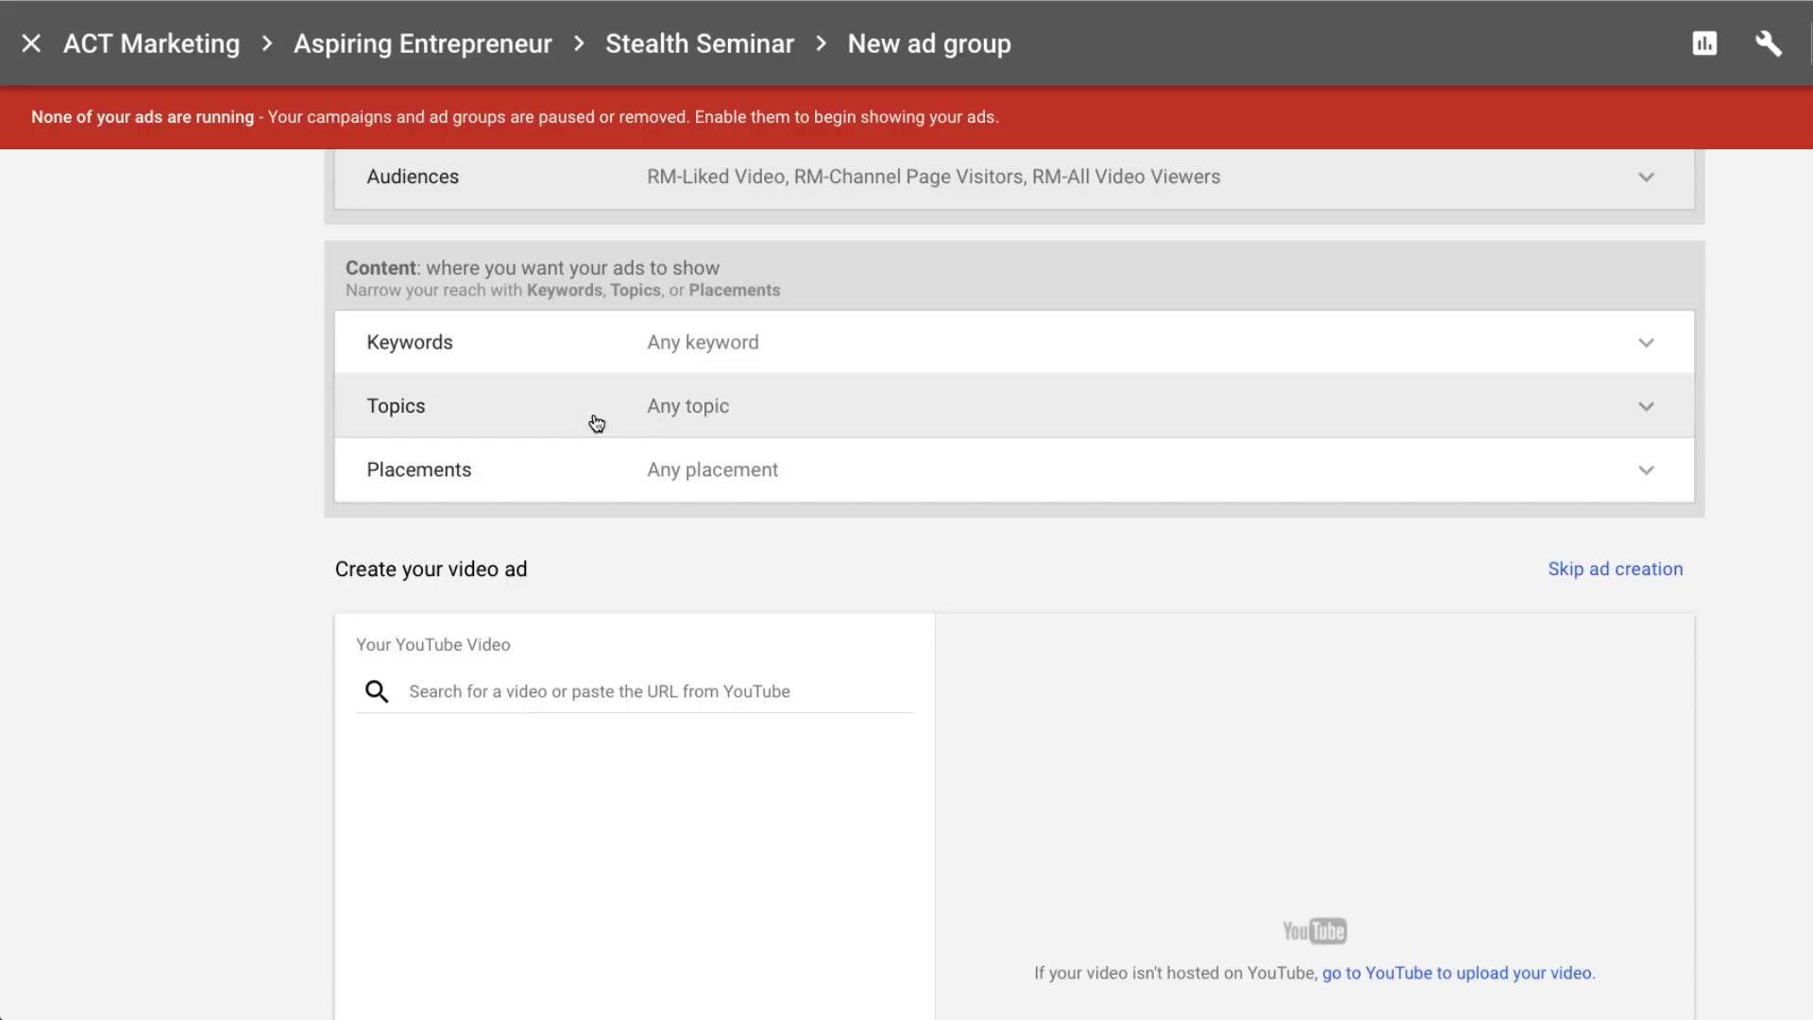
pyautogui.click(597, 422)
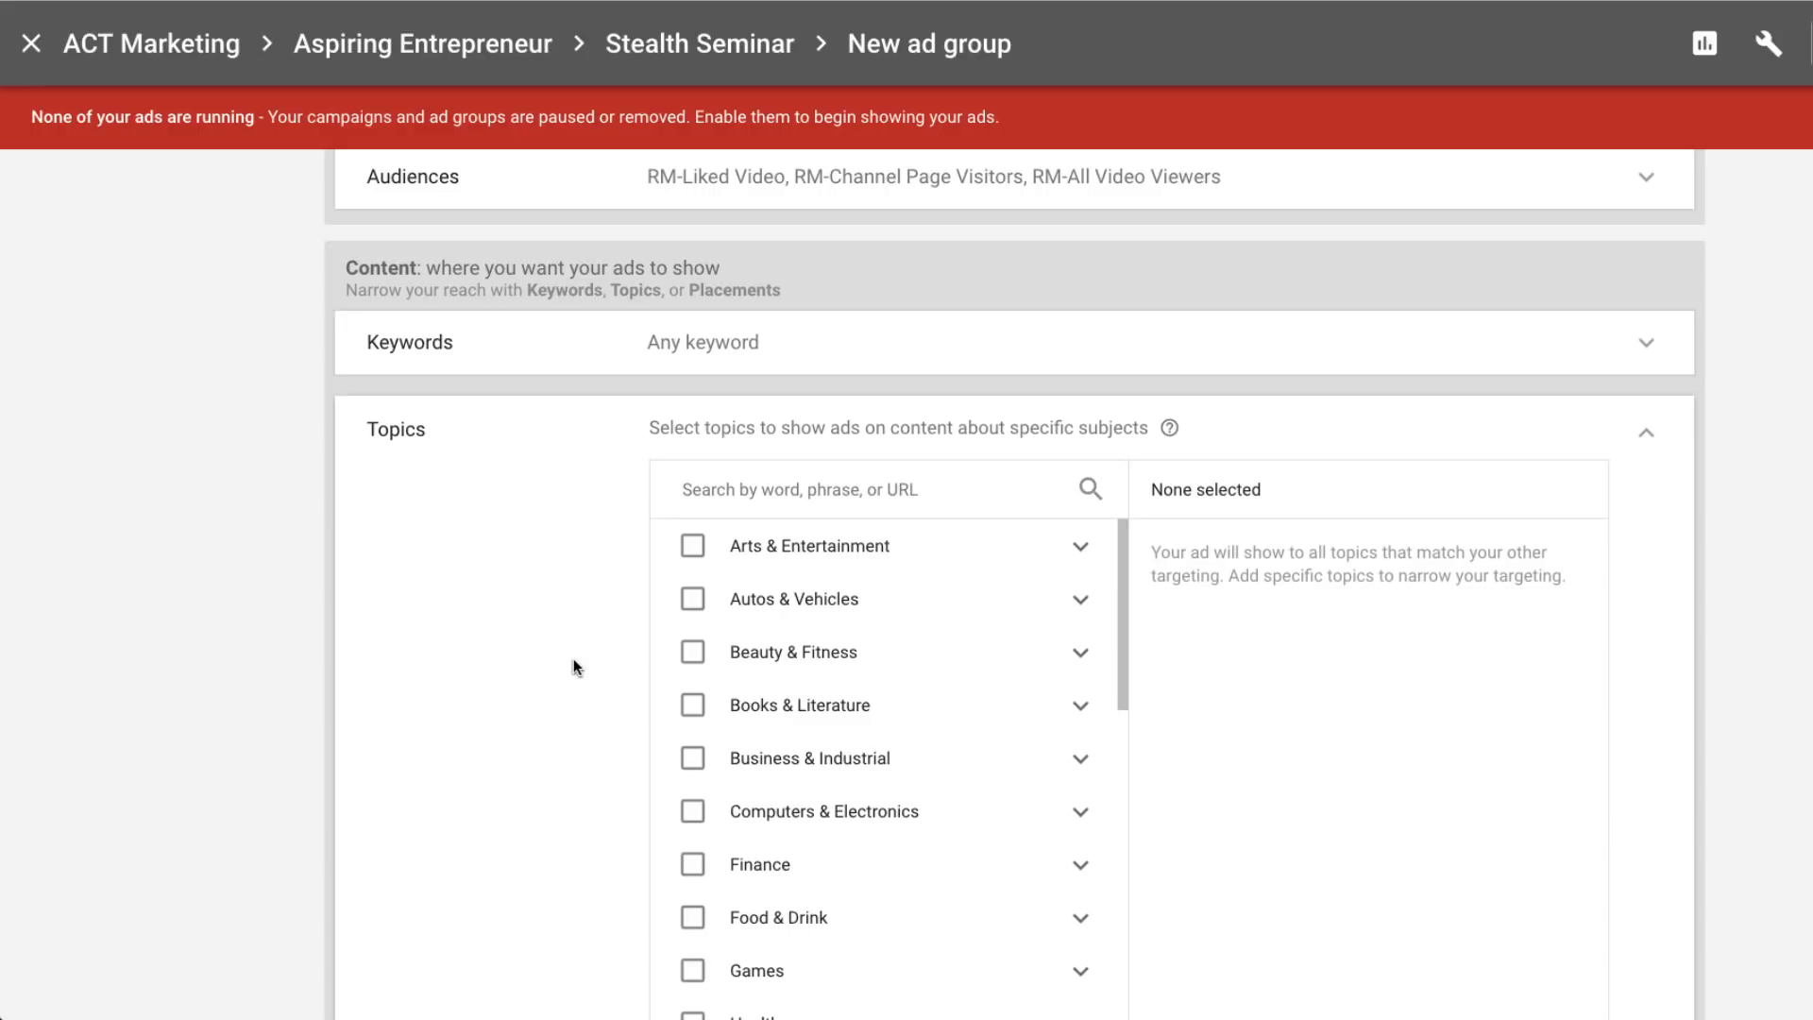
pyautogui.scroll(-2, 574, 665)
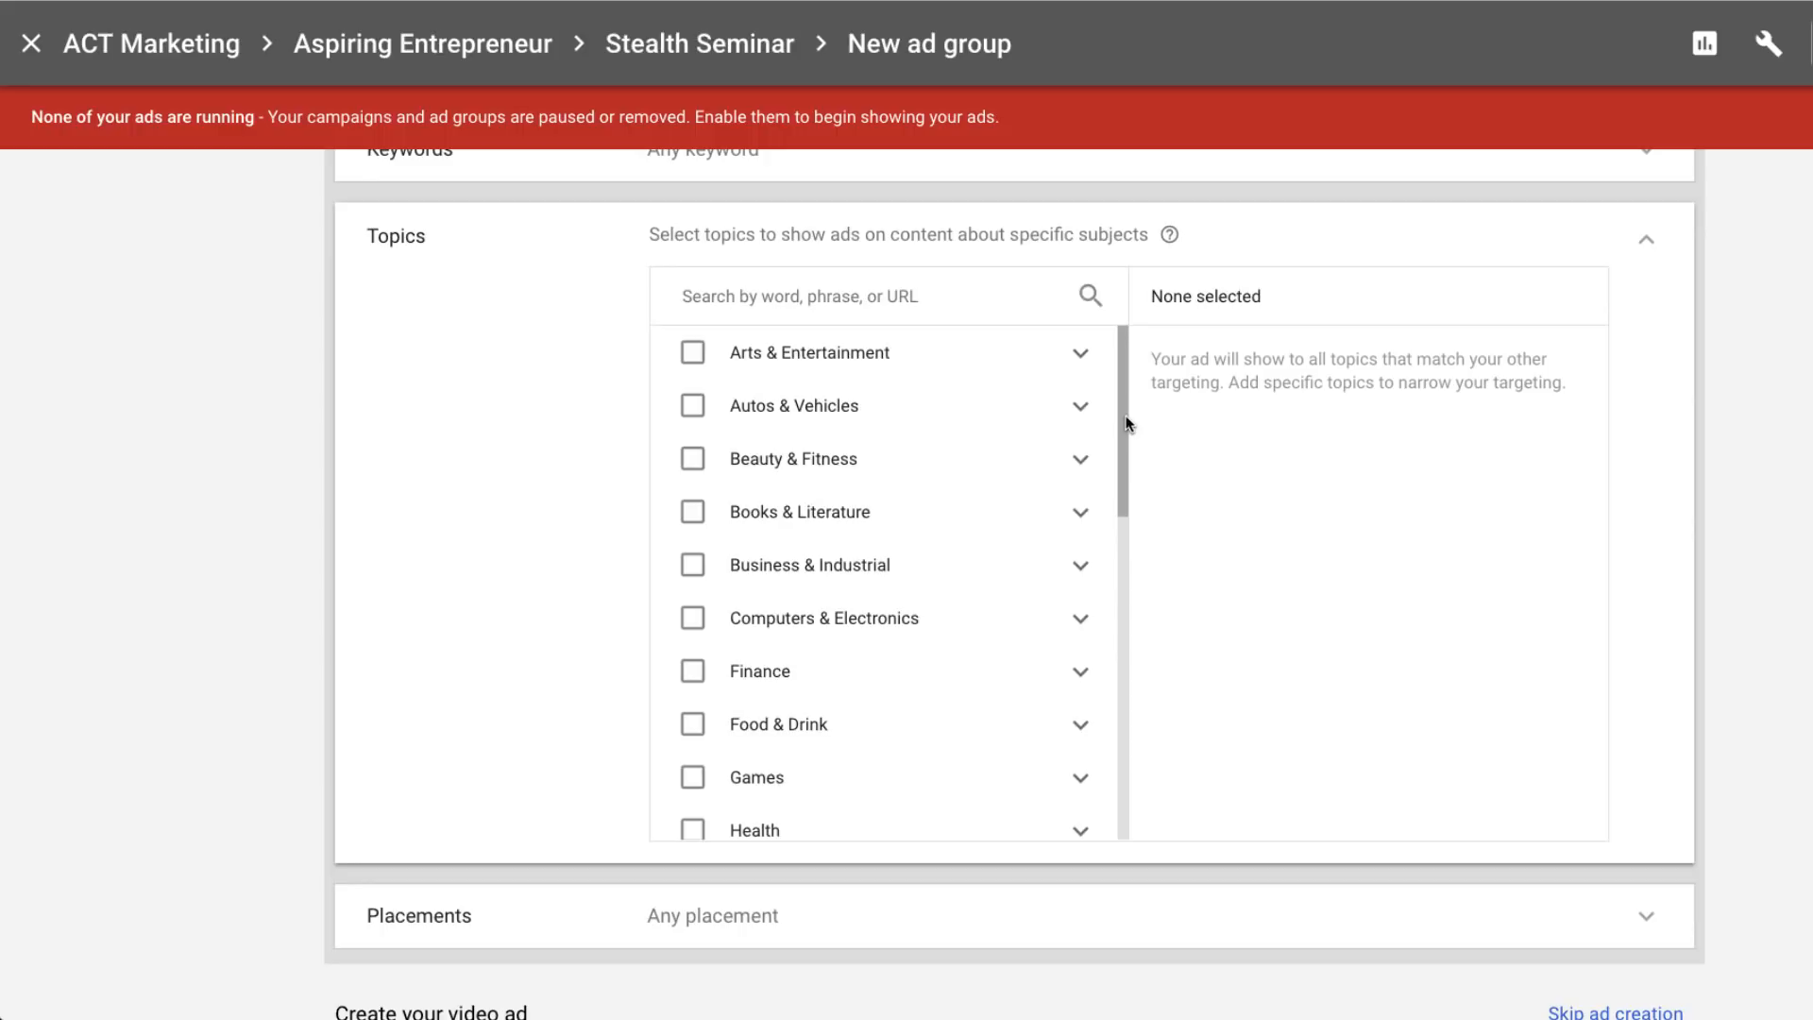
pyautogui.moveTo(1127, 423)
pyautogui.mouseDown()
pyautogui.moveTo(1150, 788)
pyautogui.moveTo(1124, 395)
pyautogui.mouseUp()
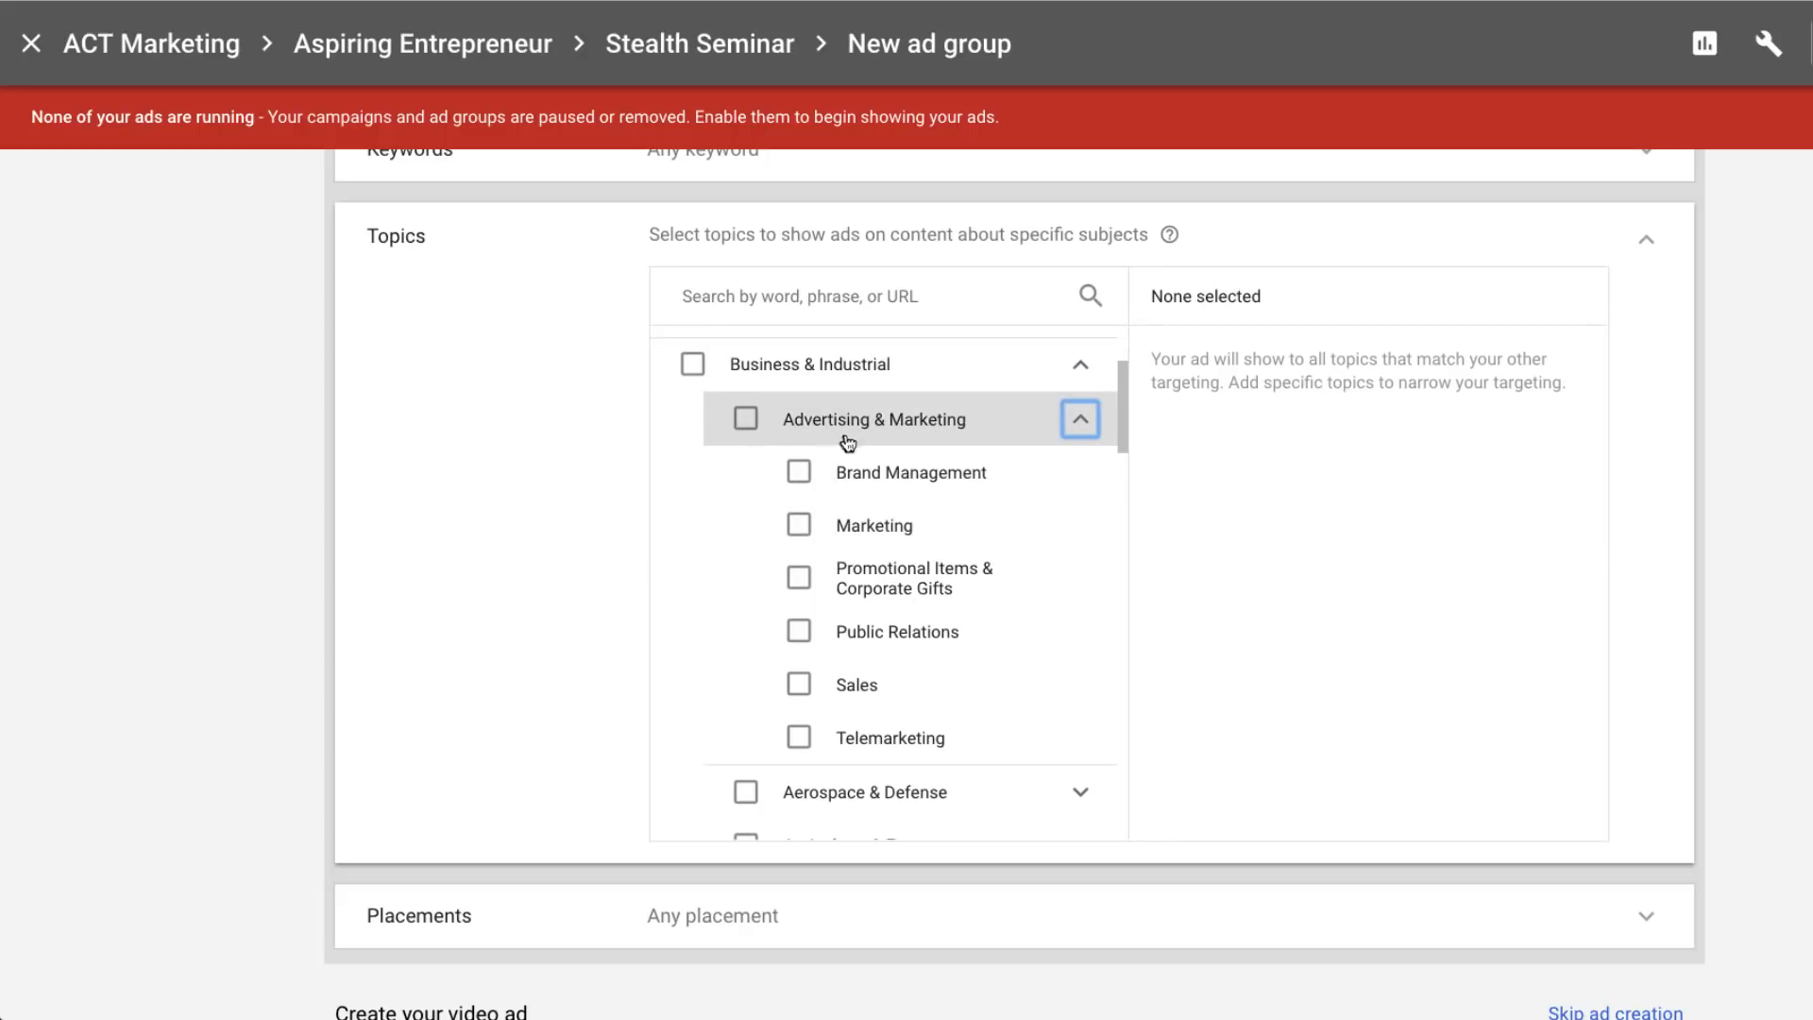
pyautogui.click(796, 474)
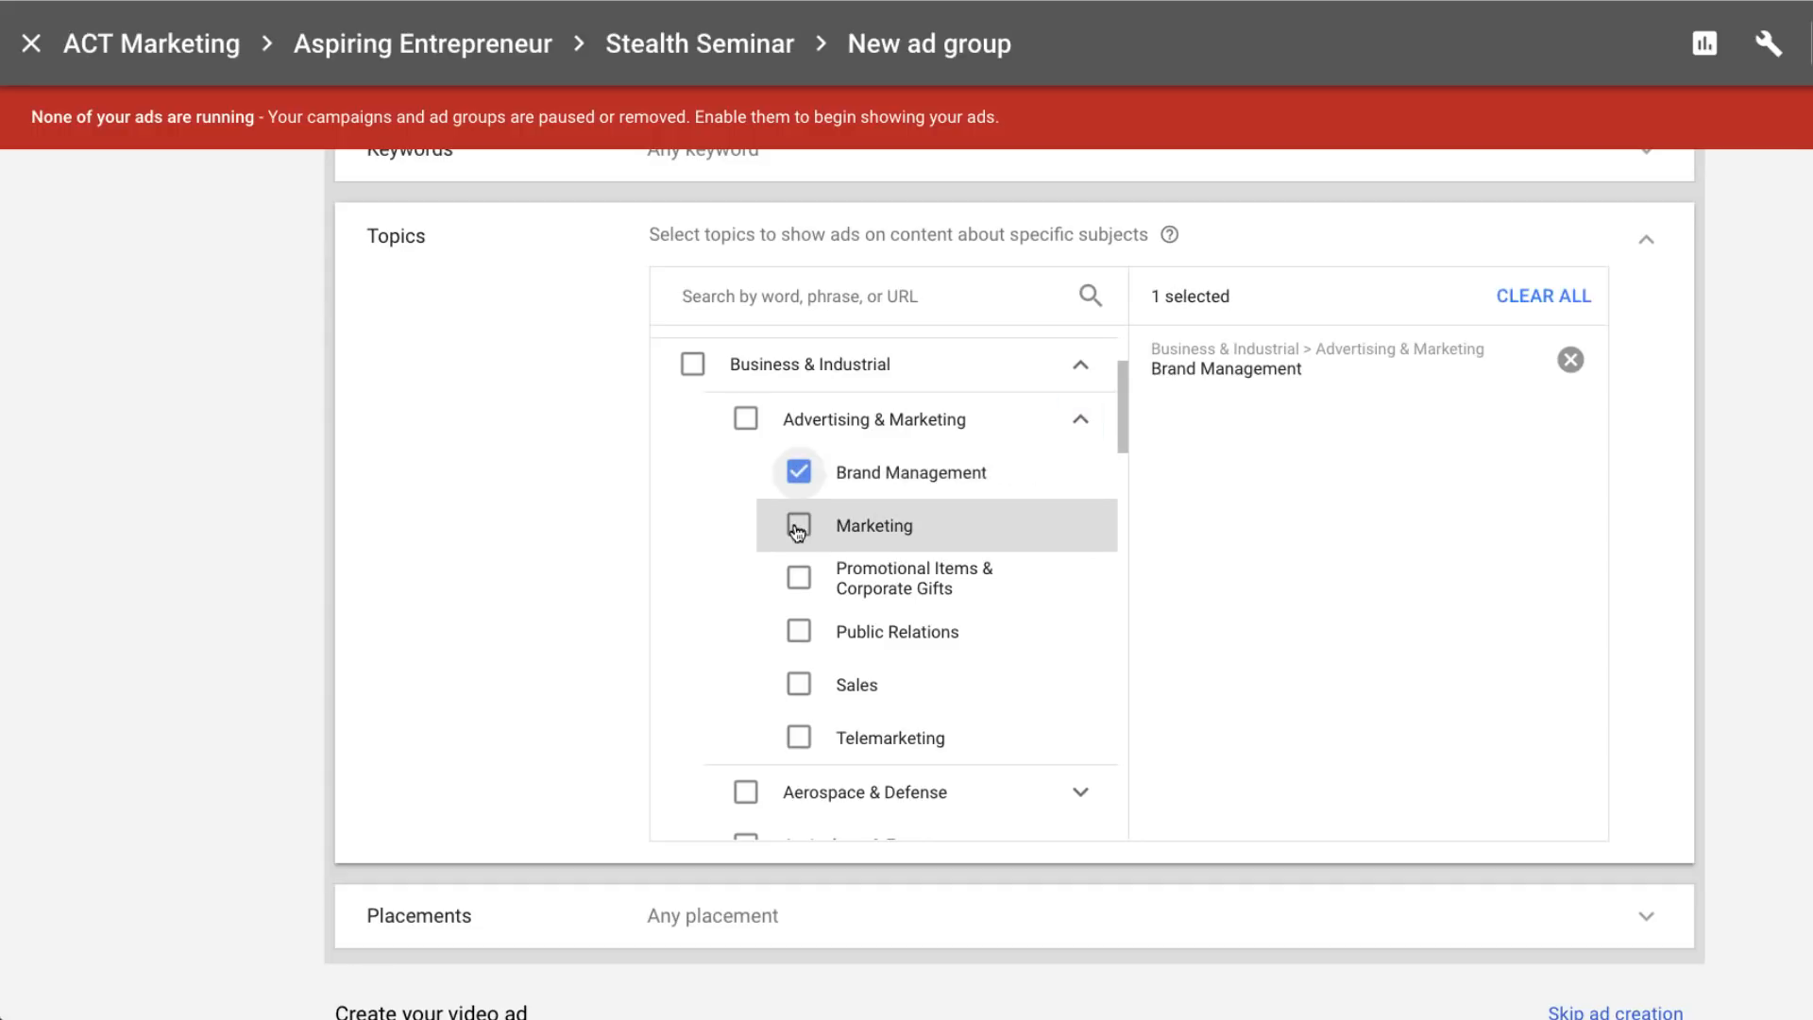
pyautogui.click(798, 534)
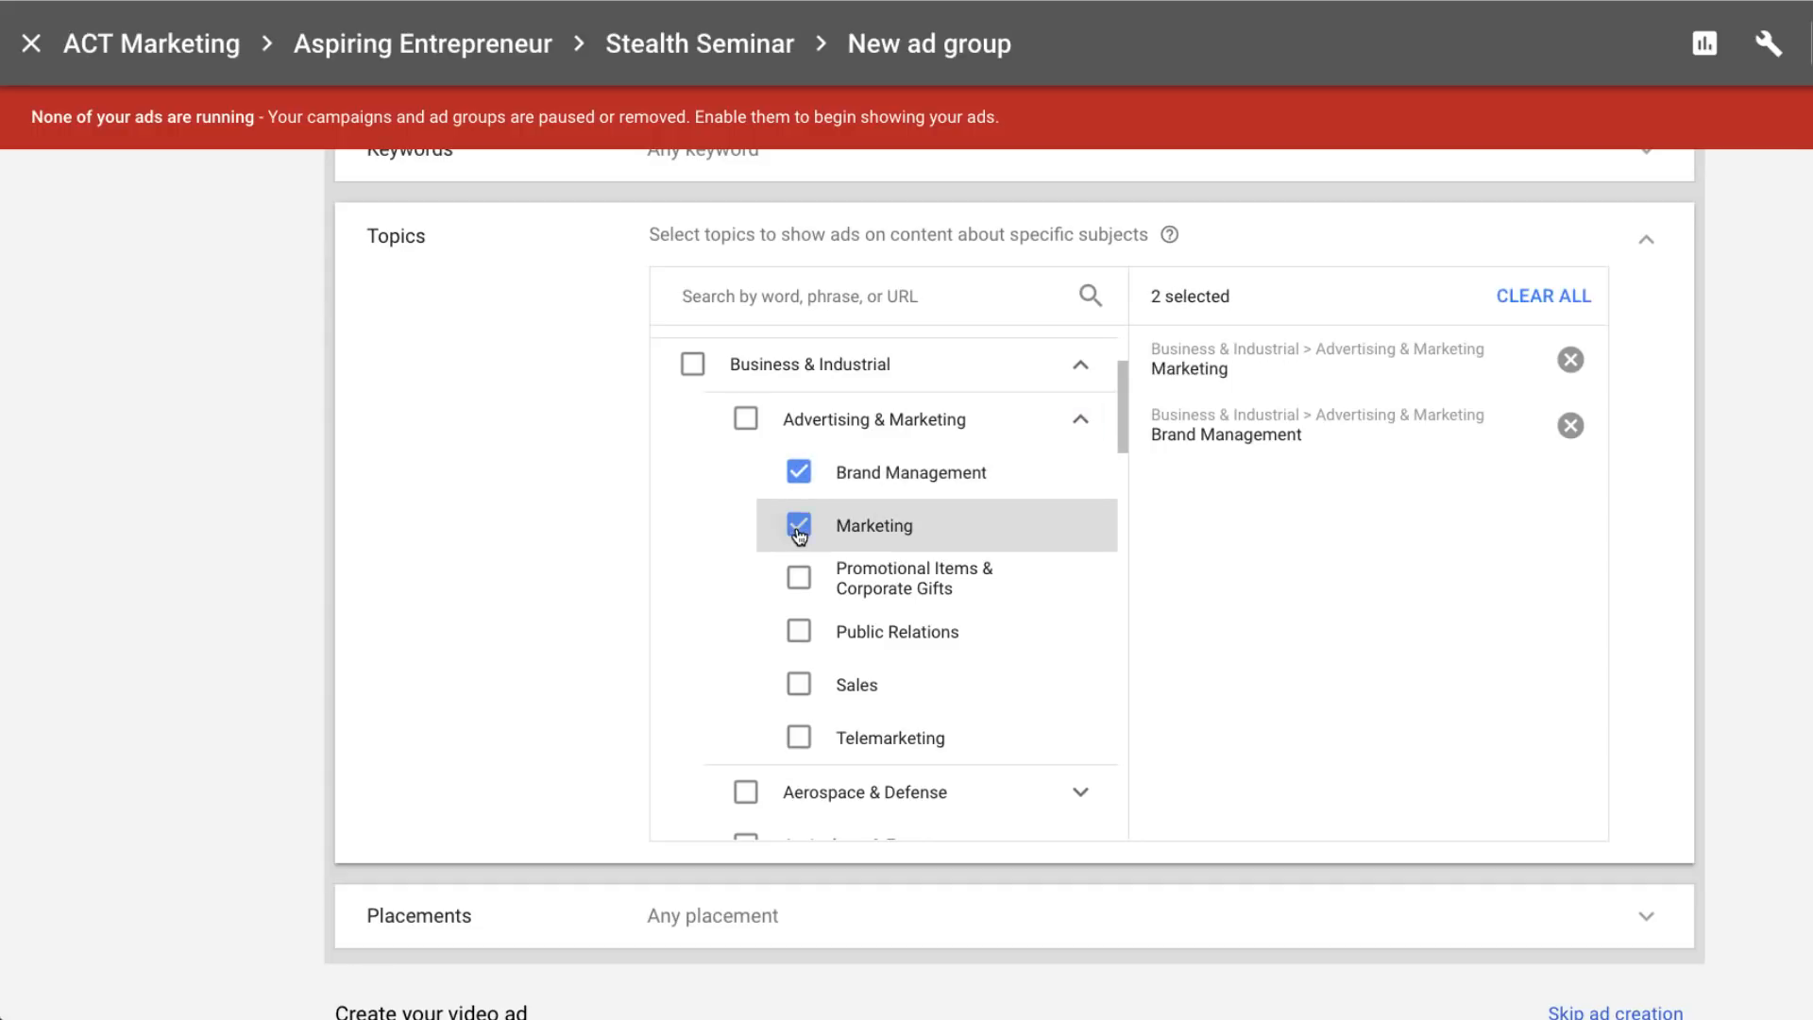
pyautogui.click(798, 578)
pyautogui.click(801, 635)
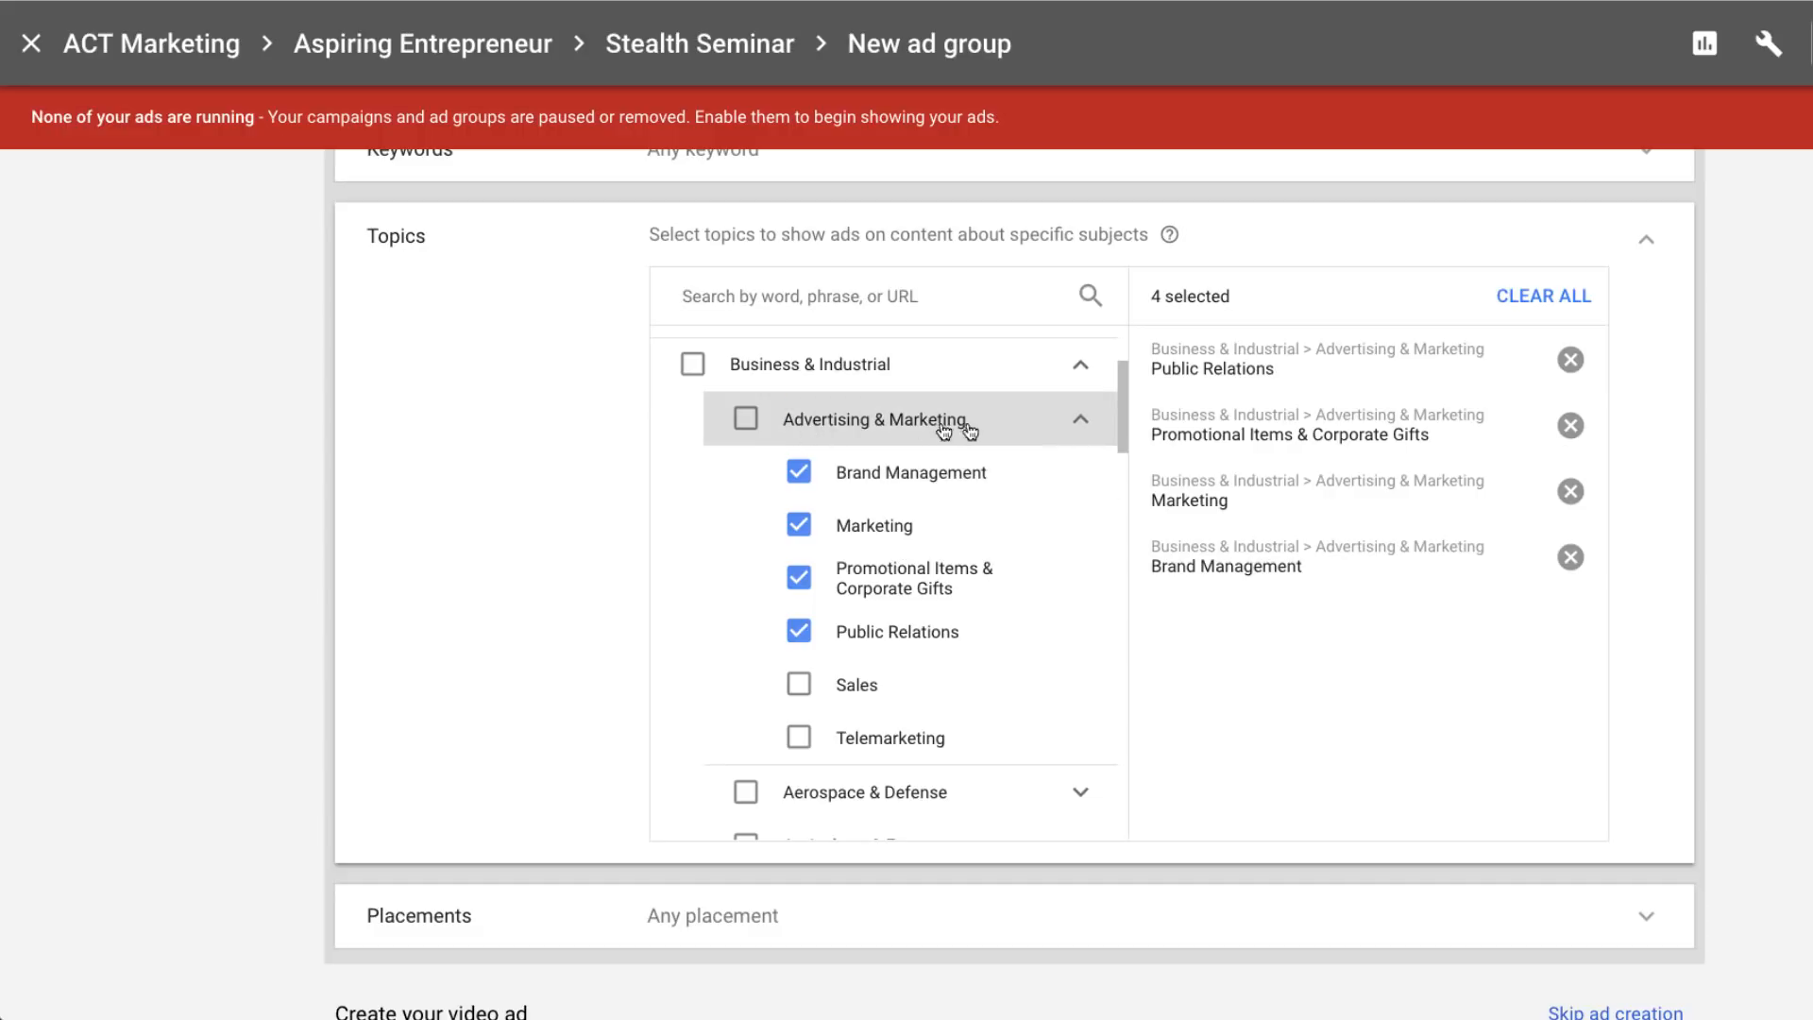
pyautogui.click(798, 687)
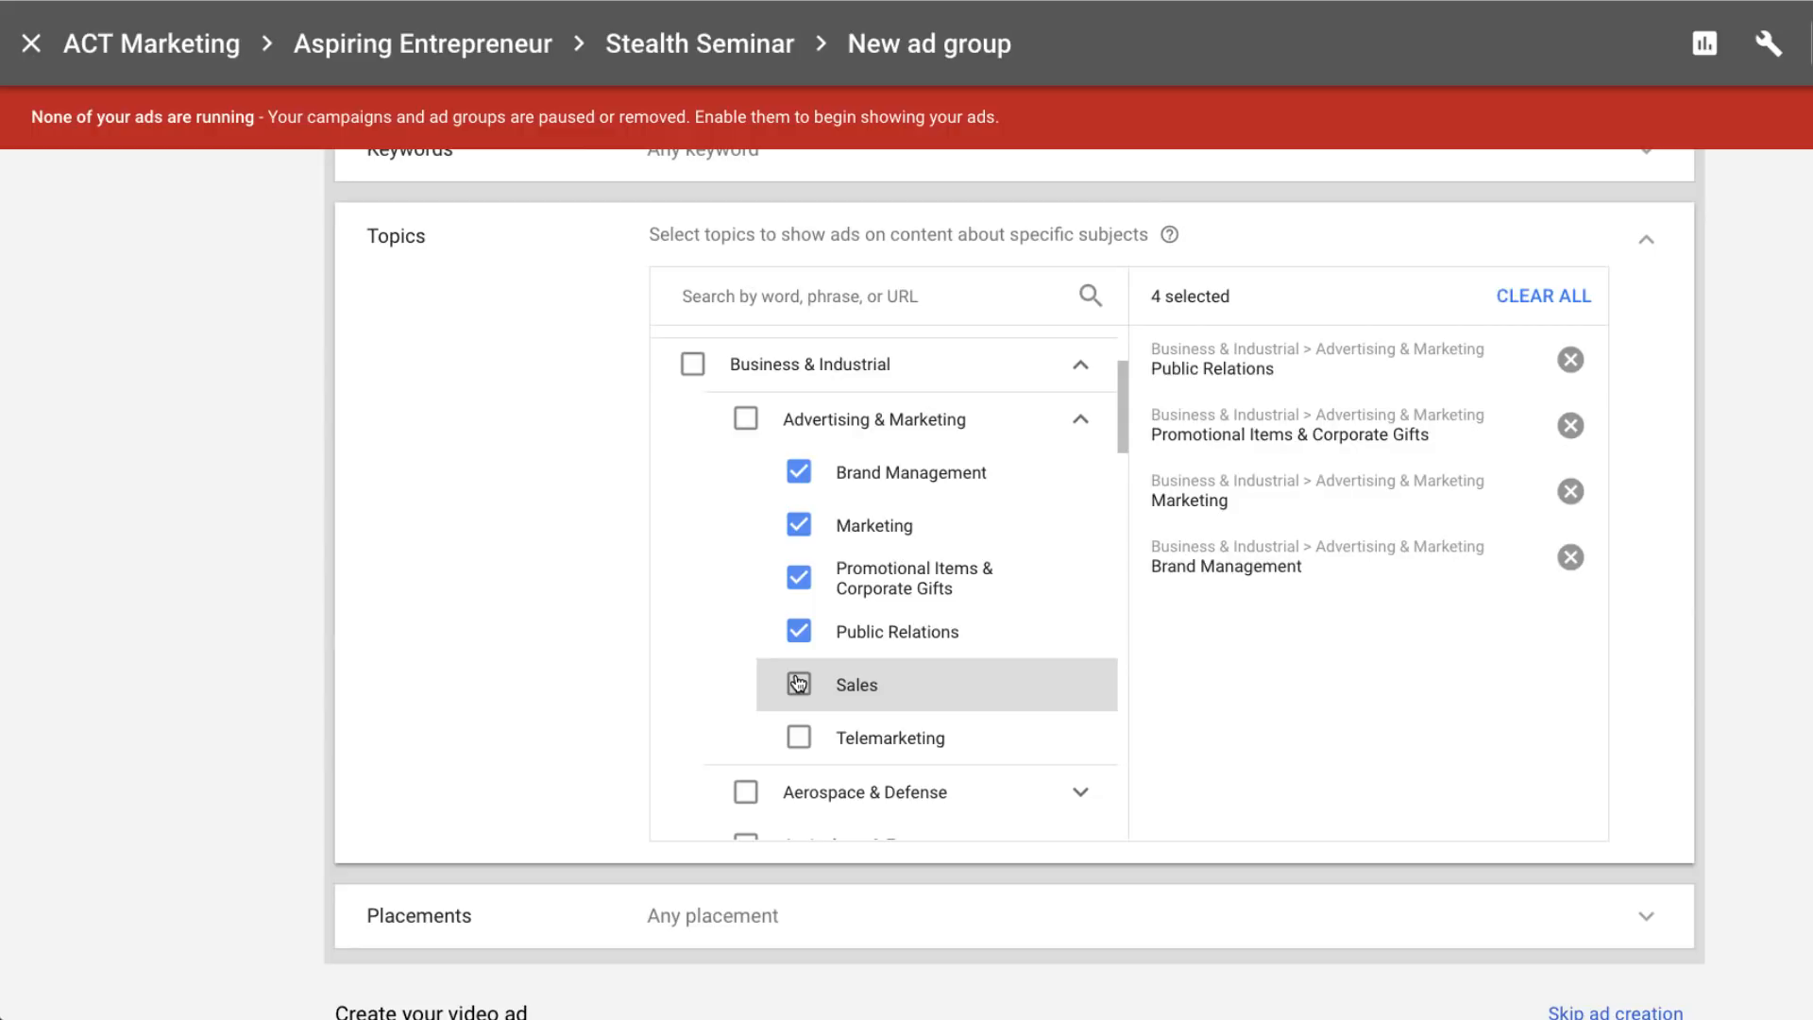
pyautogui.click(798, 746)
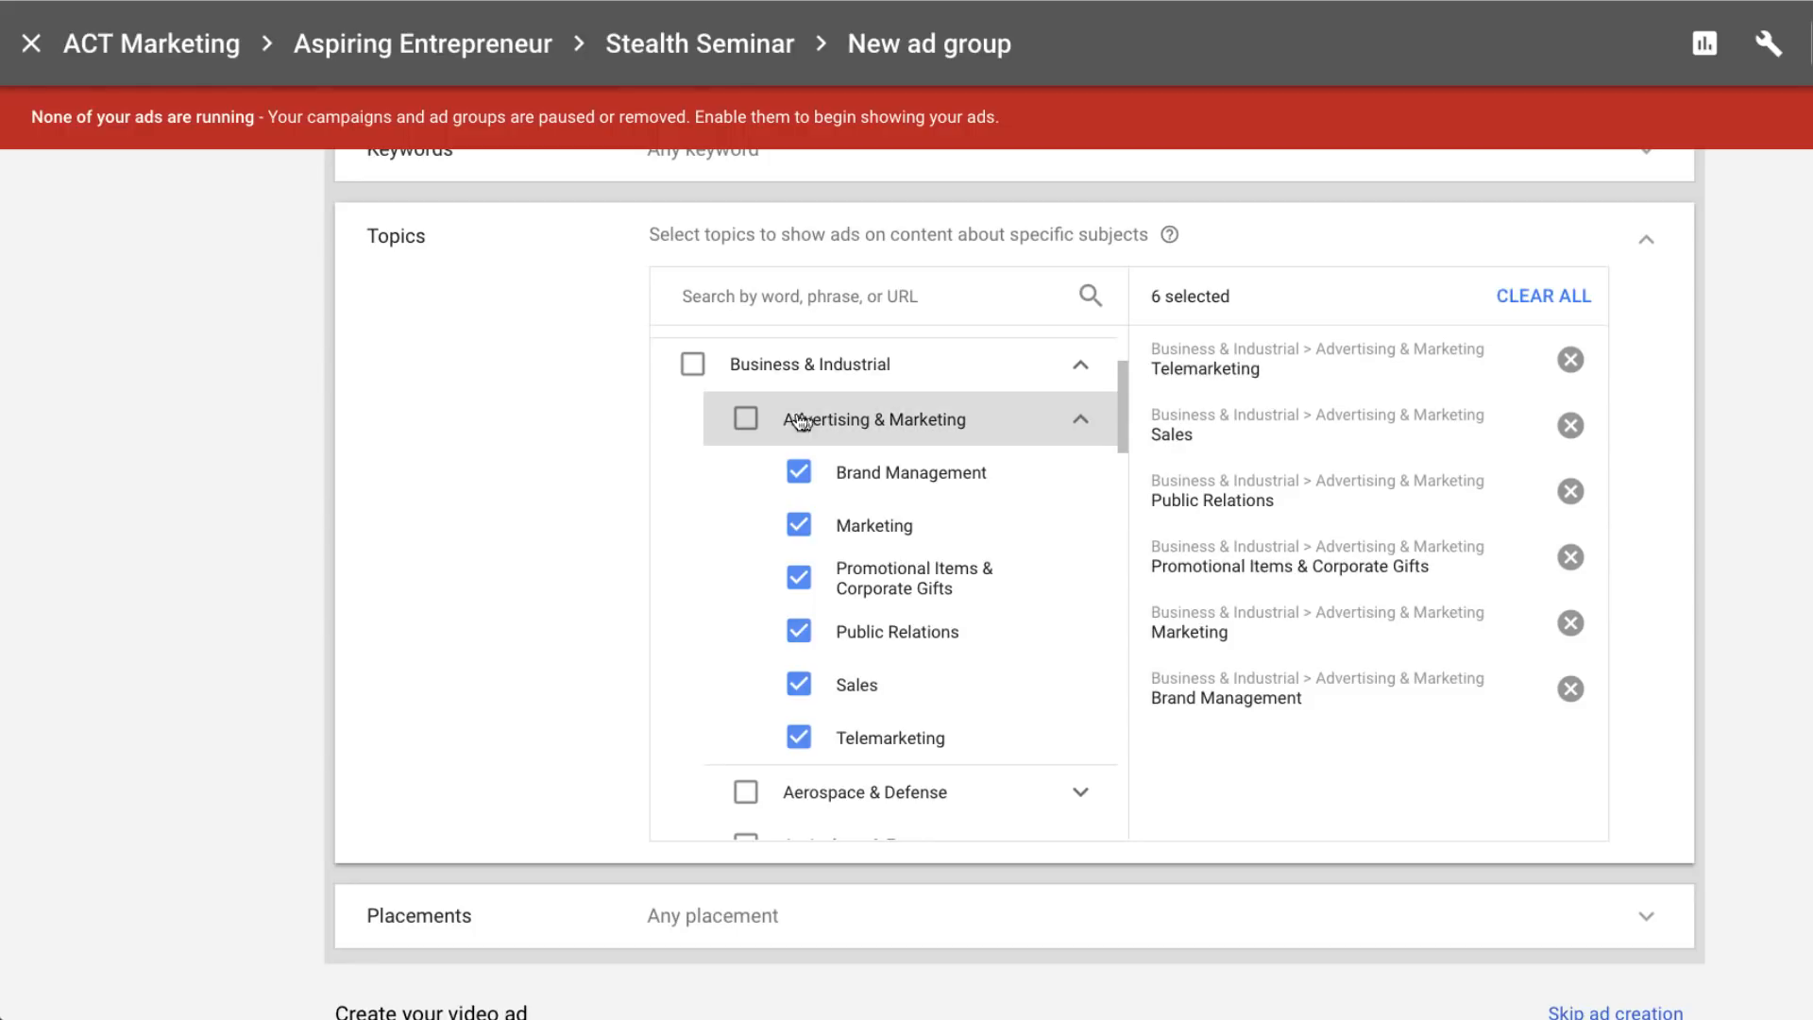
# - Add the parent topic Advertising & Marketing to the targeted topics and collapse the topic settings
pyautogui.click(748, 421)
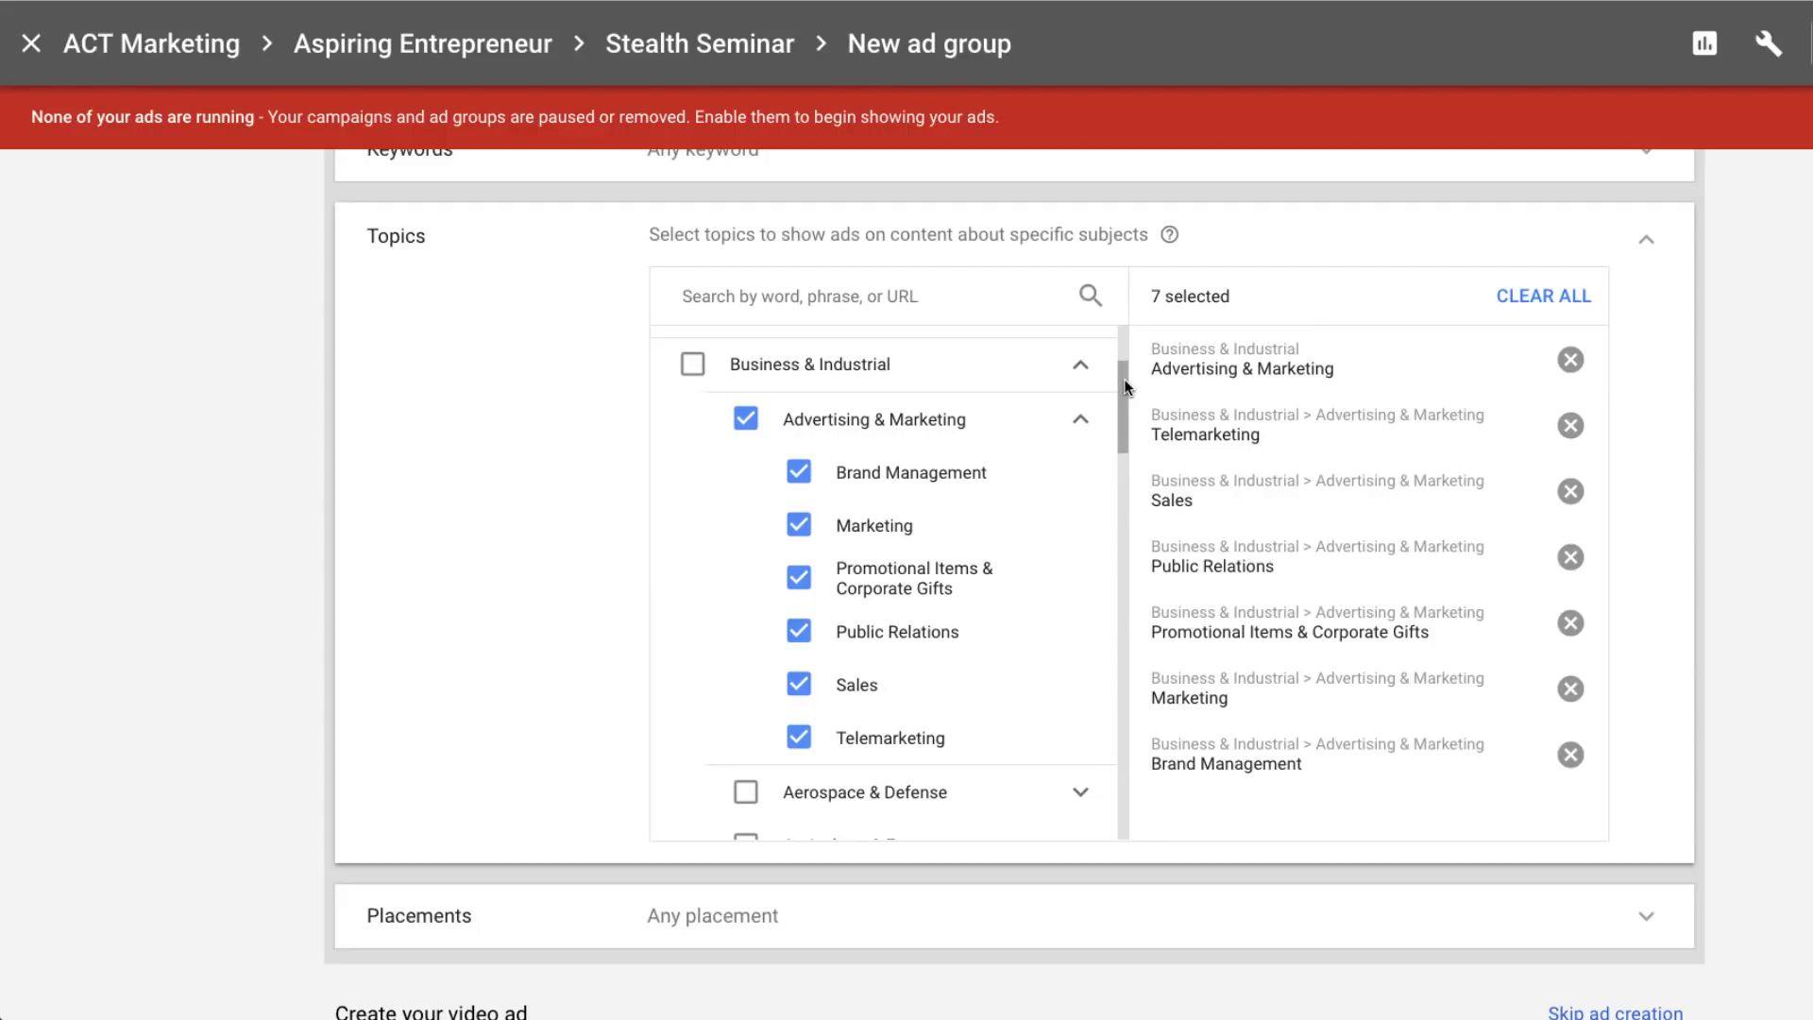
pyautogui.moveTo(1124, 380); pyautogui.dragTo(1125, 459)
pyautogui.moveTo(1126, 462); pyautogui.dragTo(1119, 378)
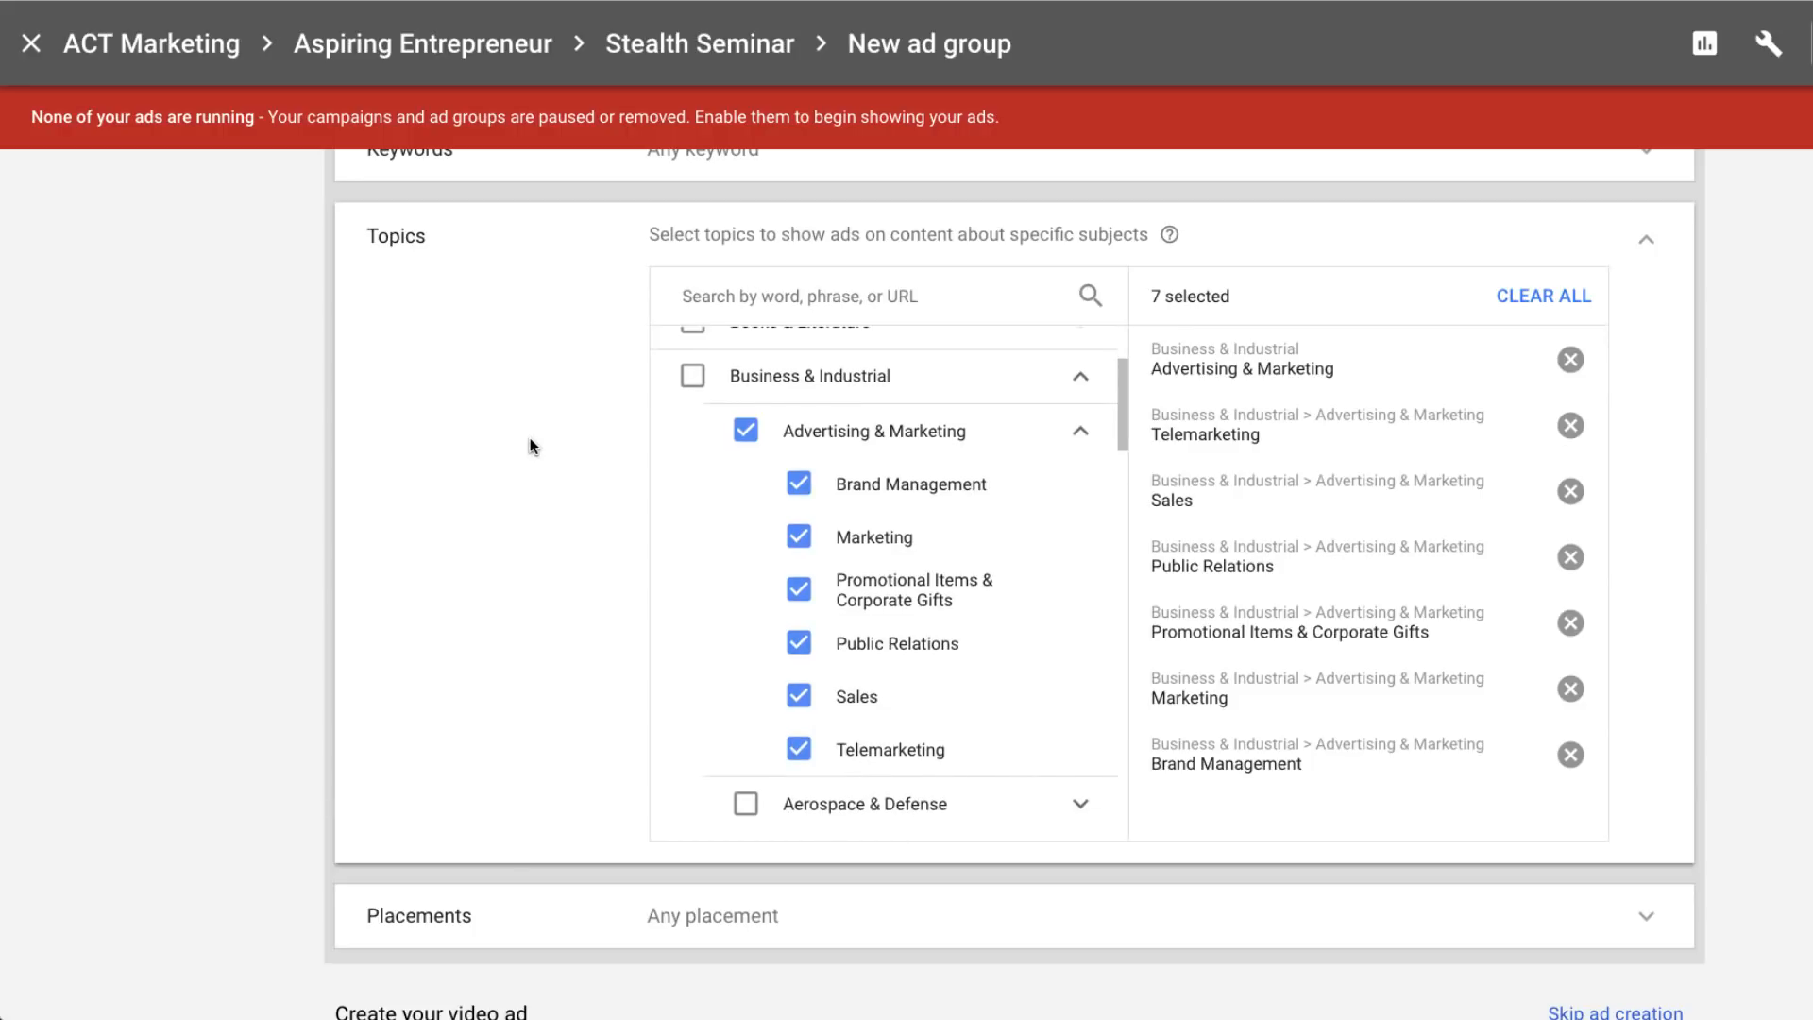
pyautogui.scroll(1, 532, 445)
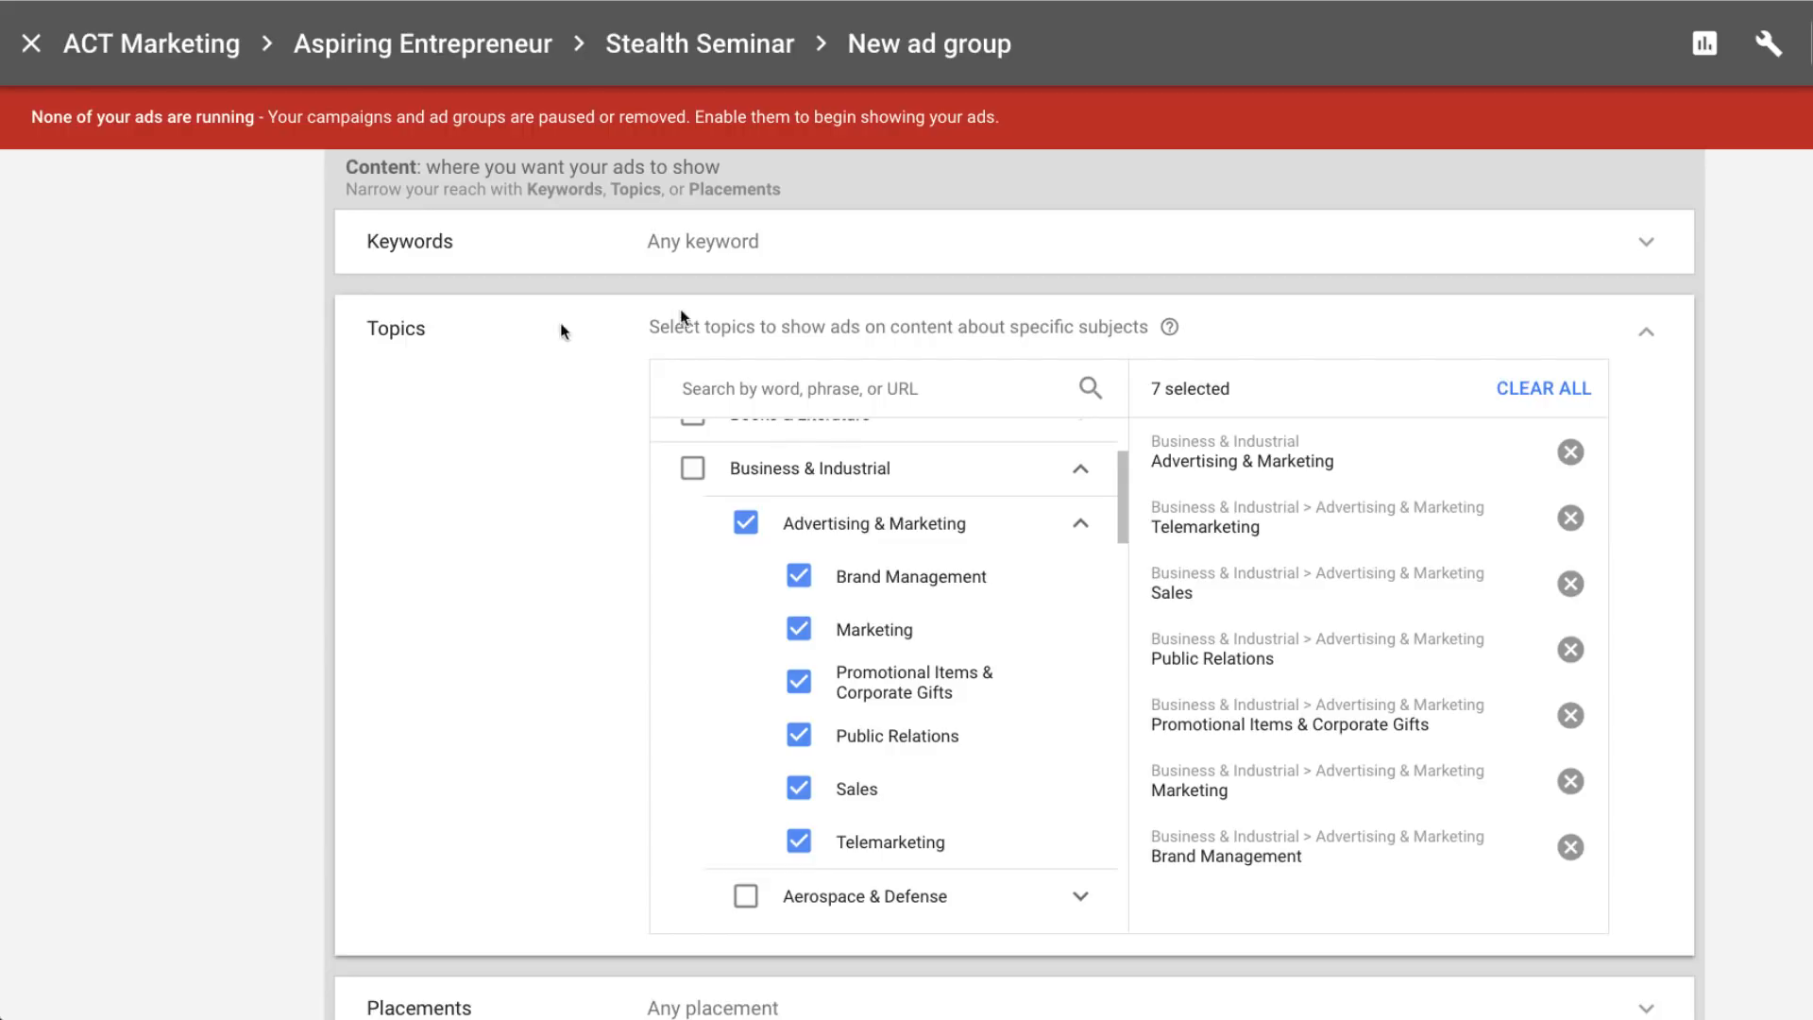
pyautogui.click(1645, 336)
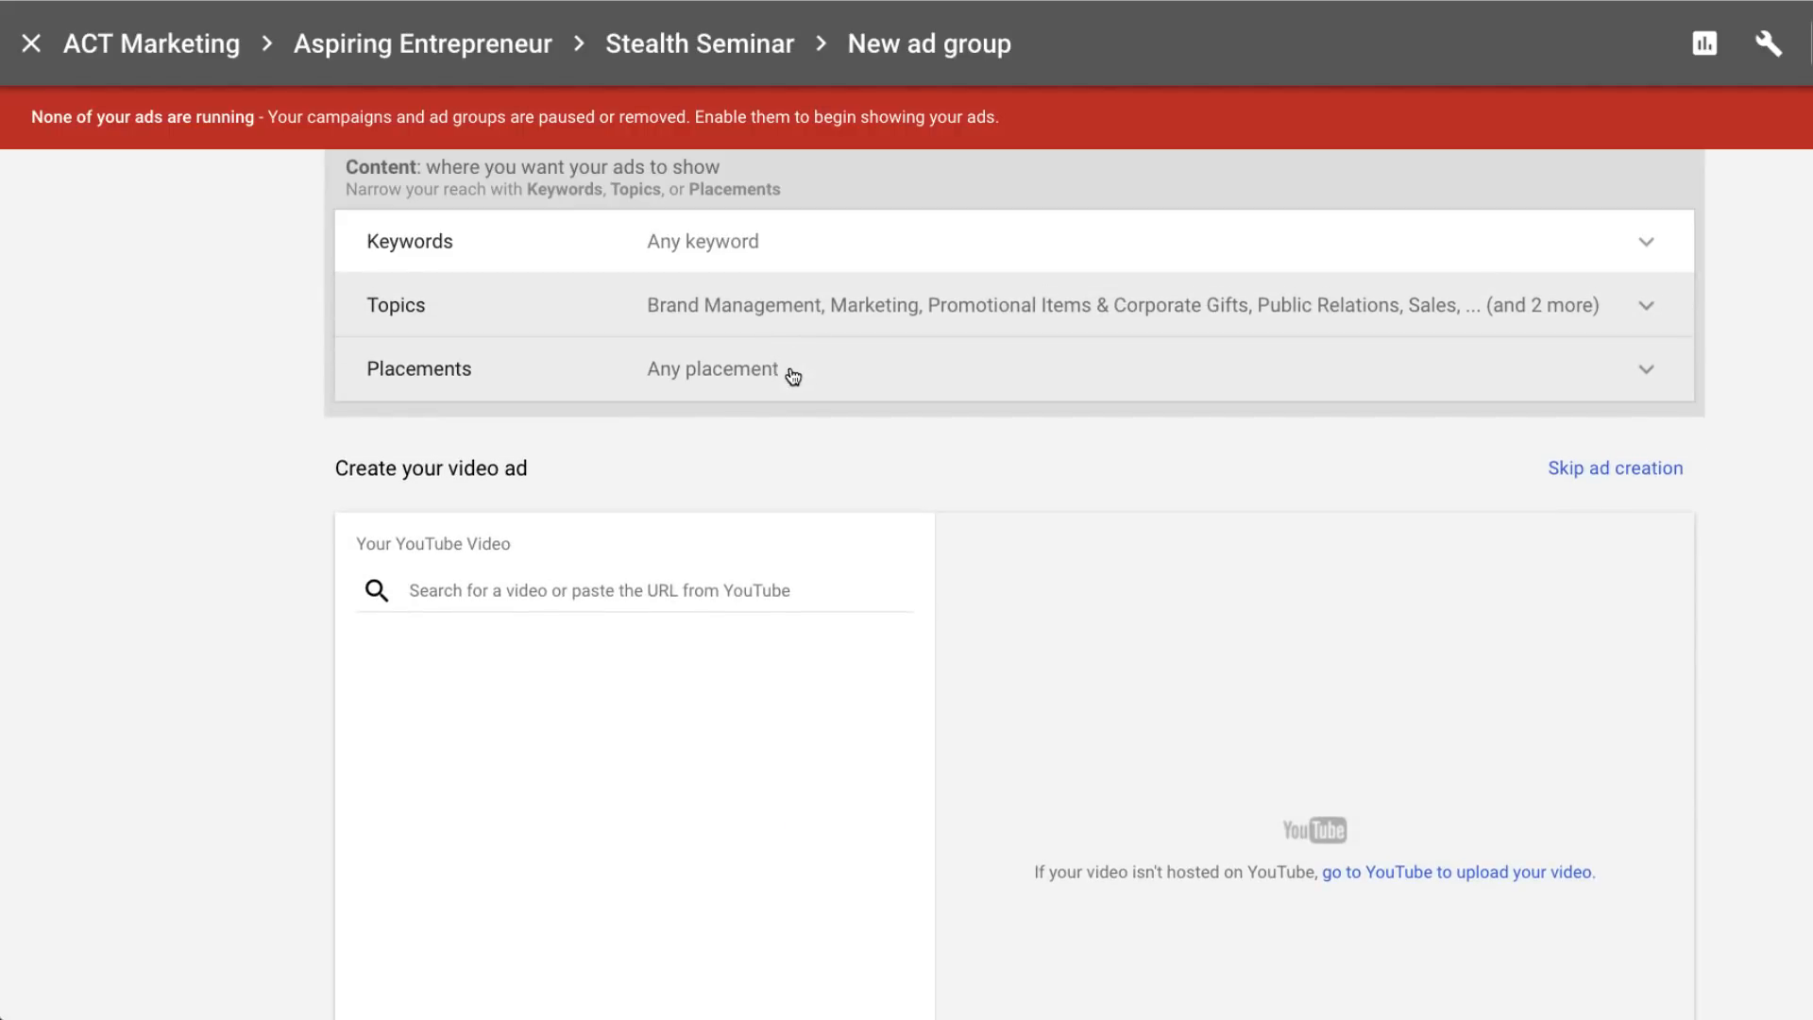
# - Expand the placement settings, and from the "stealth seminar" results on YouTube copy the link of the video "Automated Webinars, with Stealth Seminar"
pyautogui.click(793, 375)
pyautogui.scroll(-2, 527, 654)
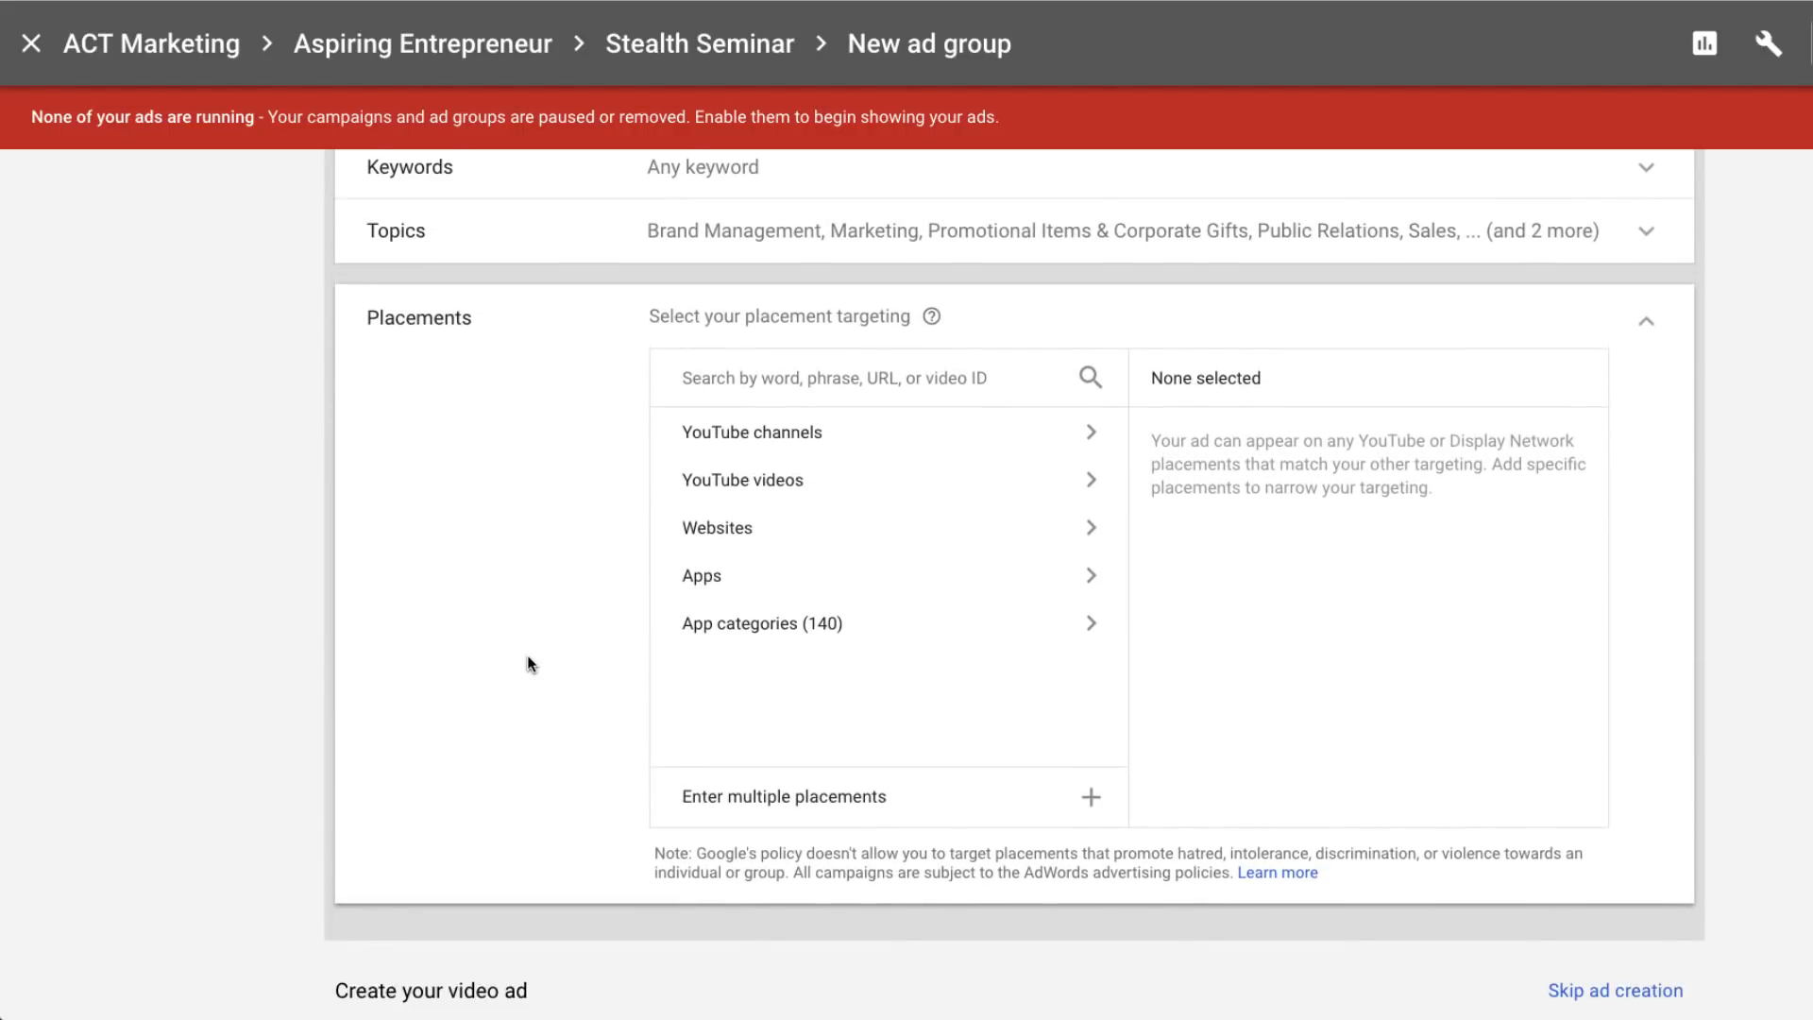
pyautogui.scroll(-2, 527, 664)
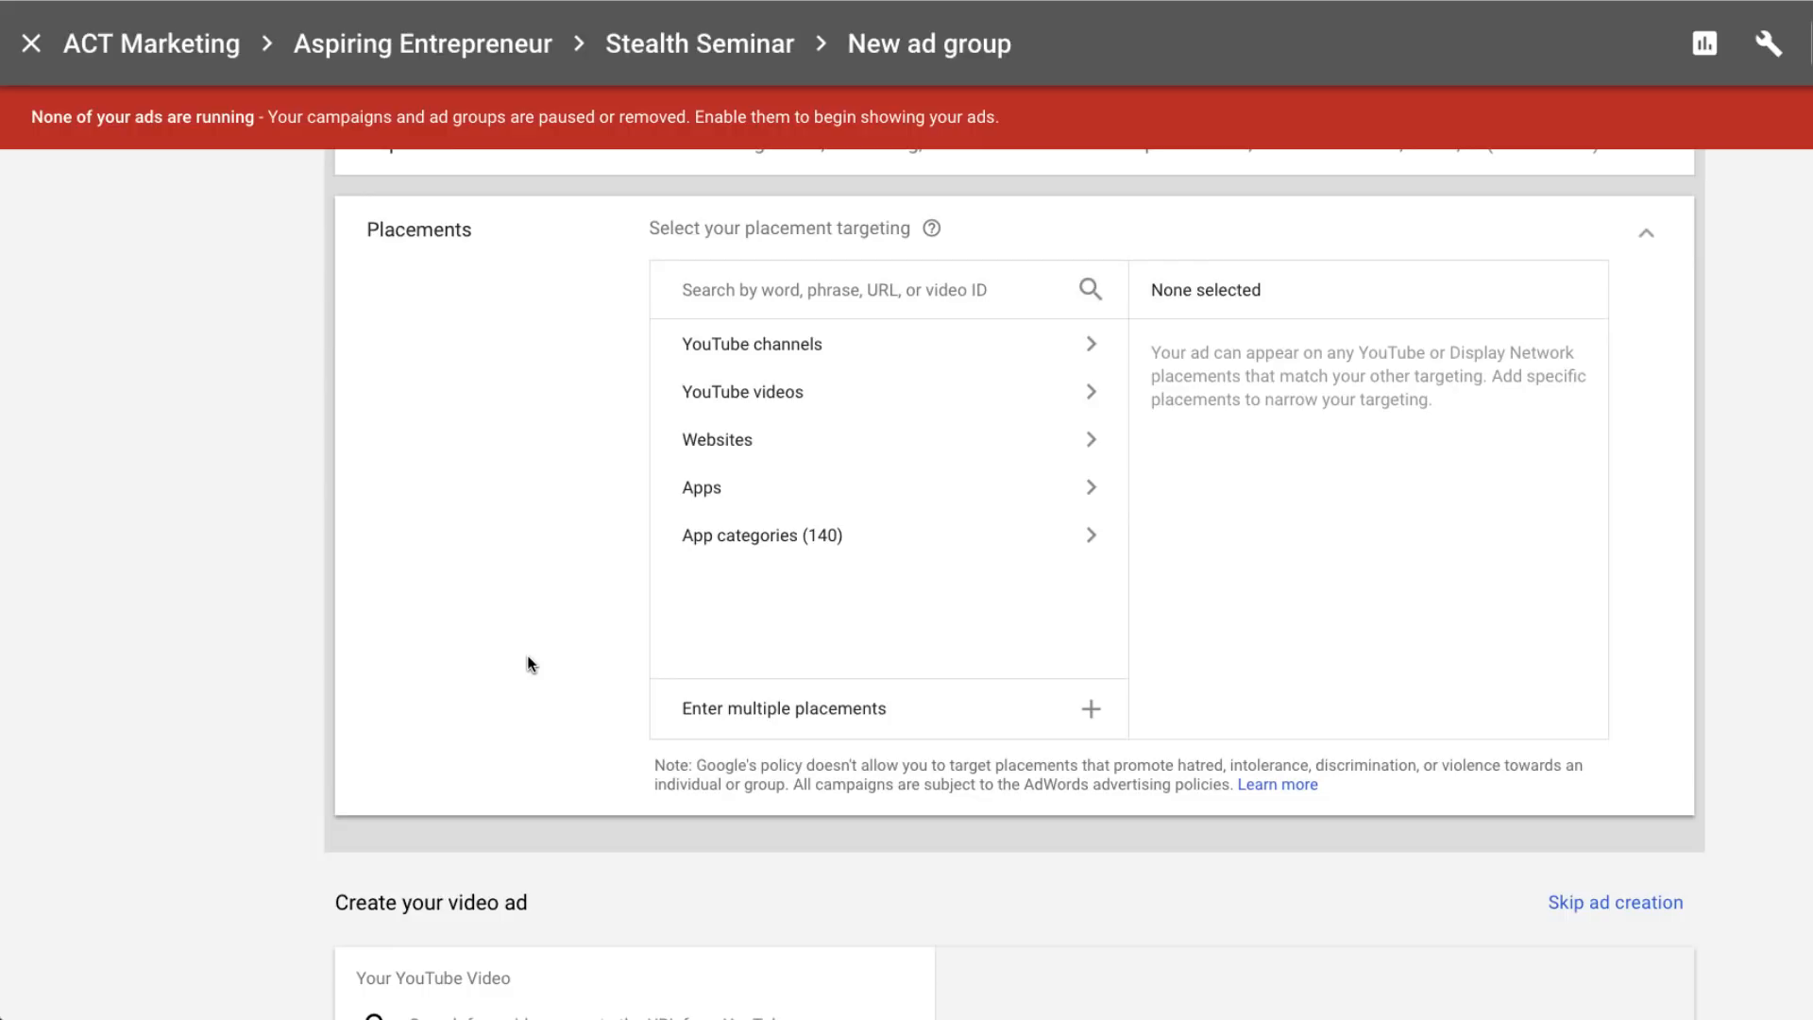
pyautogui.scroll(1, 527, 661)
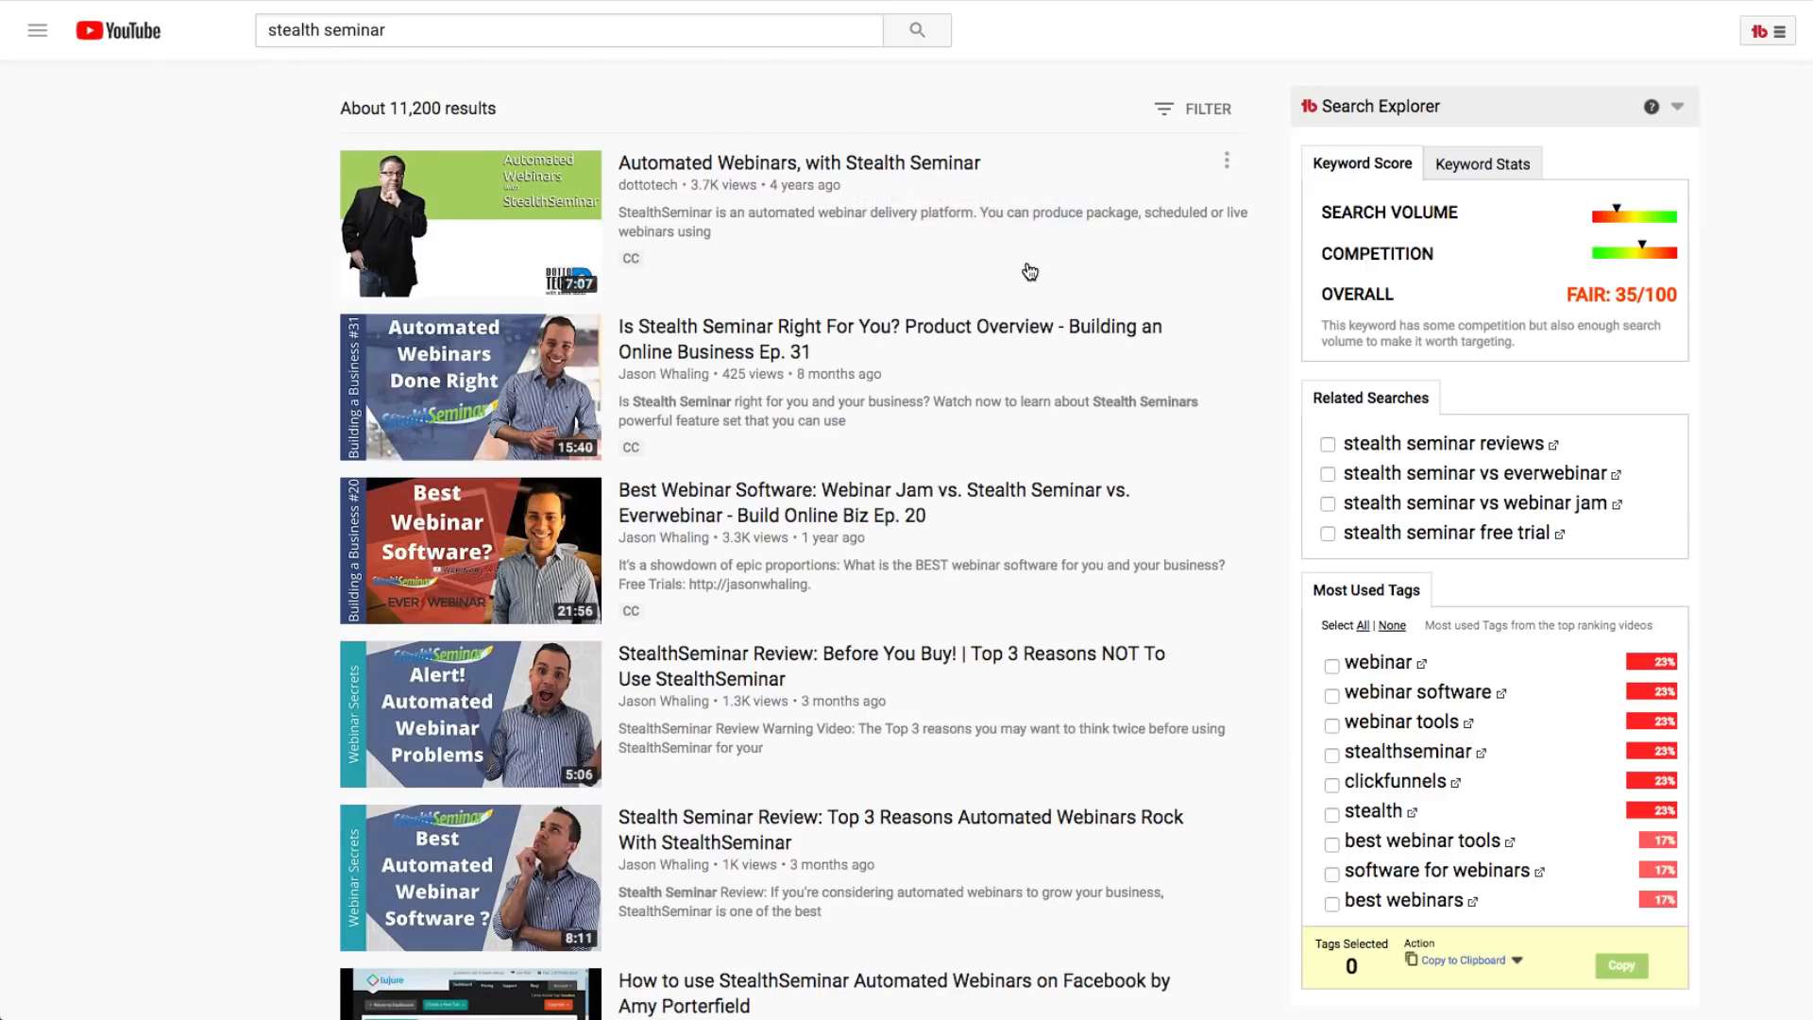
pyautogui.rightClick(522, 221)
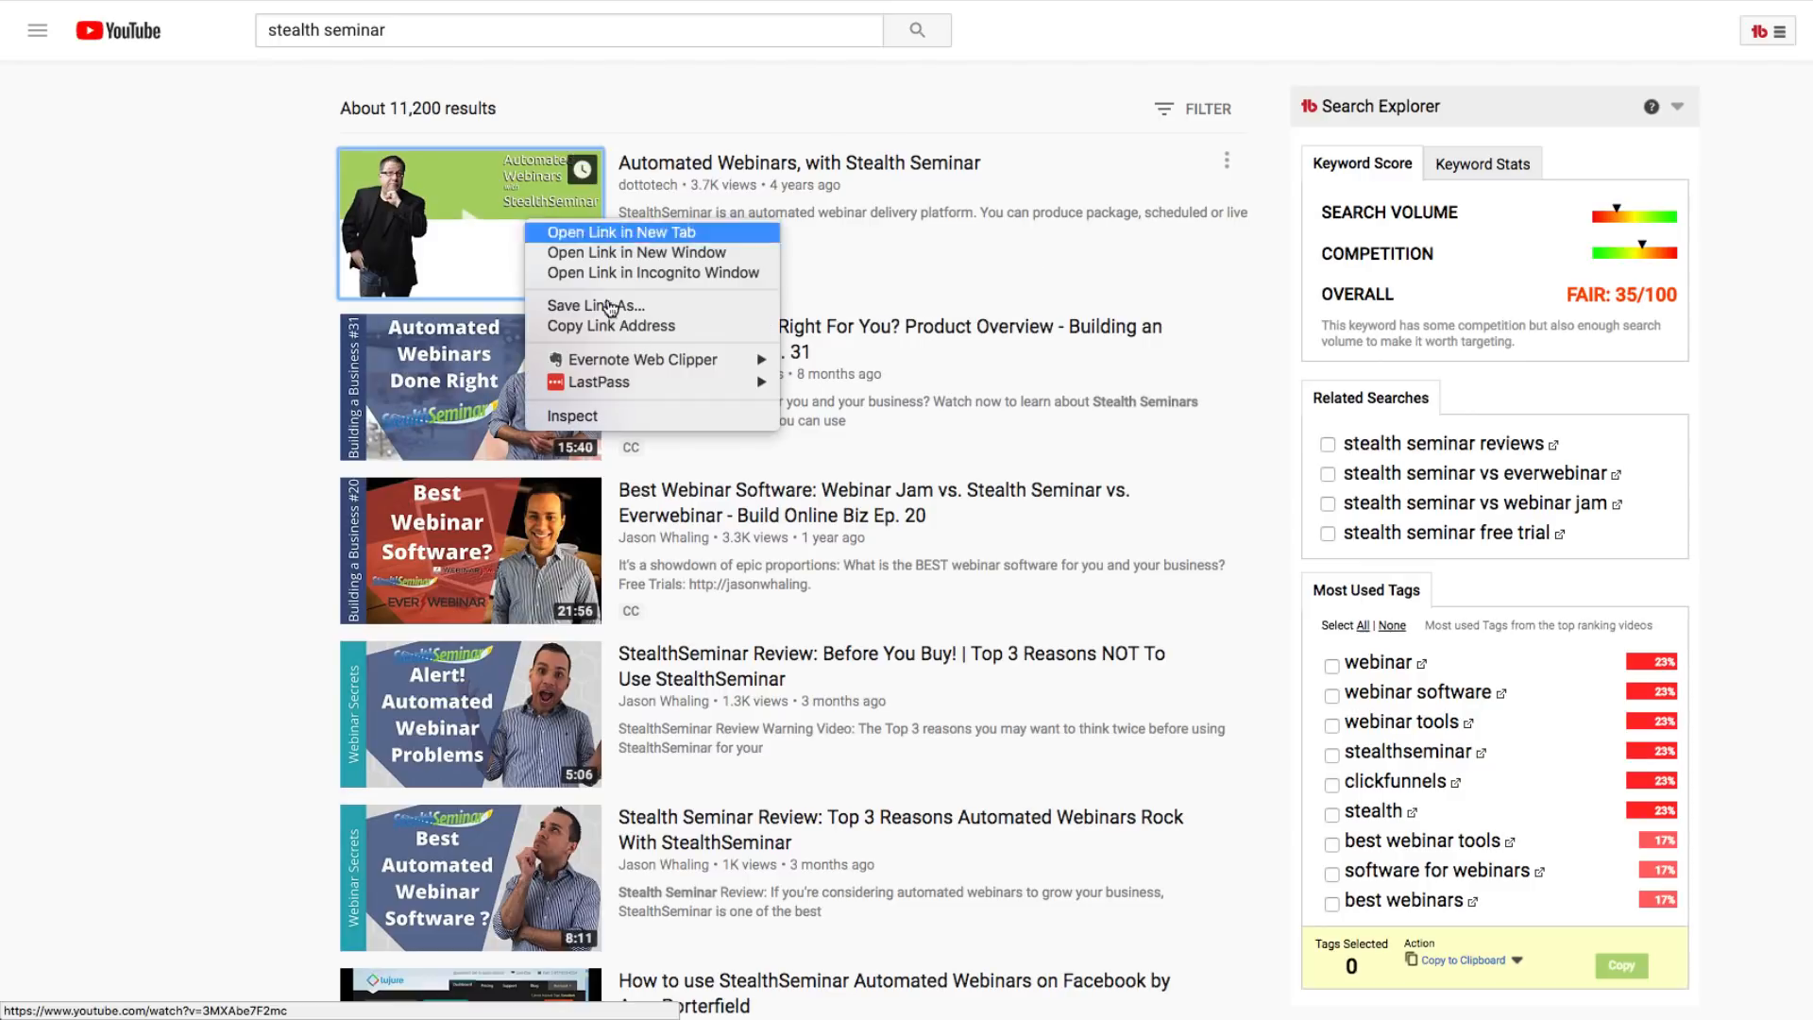
pyautogui.click(668, 326)
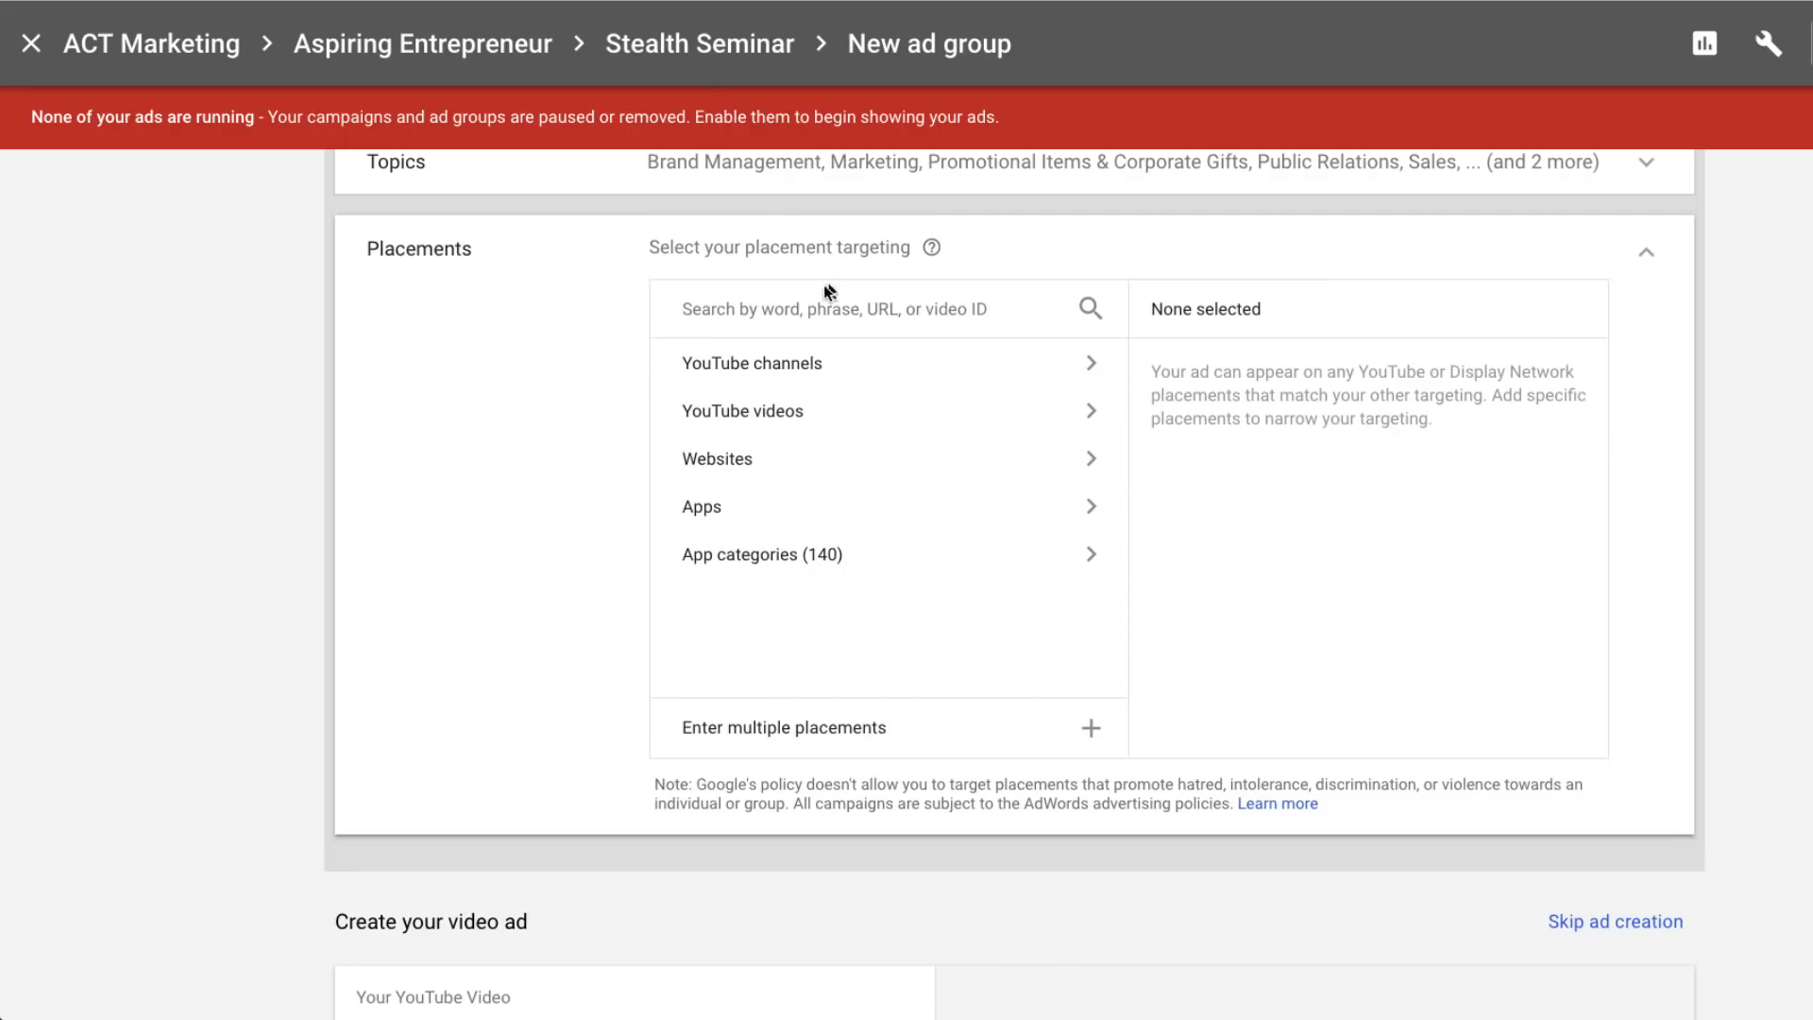
# - Find the video "Automated Webinars, with Stealth Seminar" by its copied link in the ad group's placements in AdWords and add it
pyautogui.click(868, 307)
pyautogui.hotkey('ctrl', 'v')
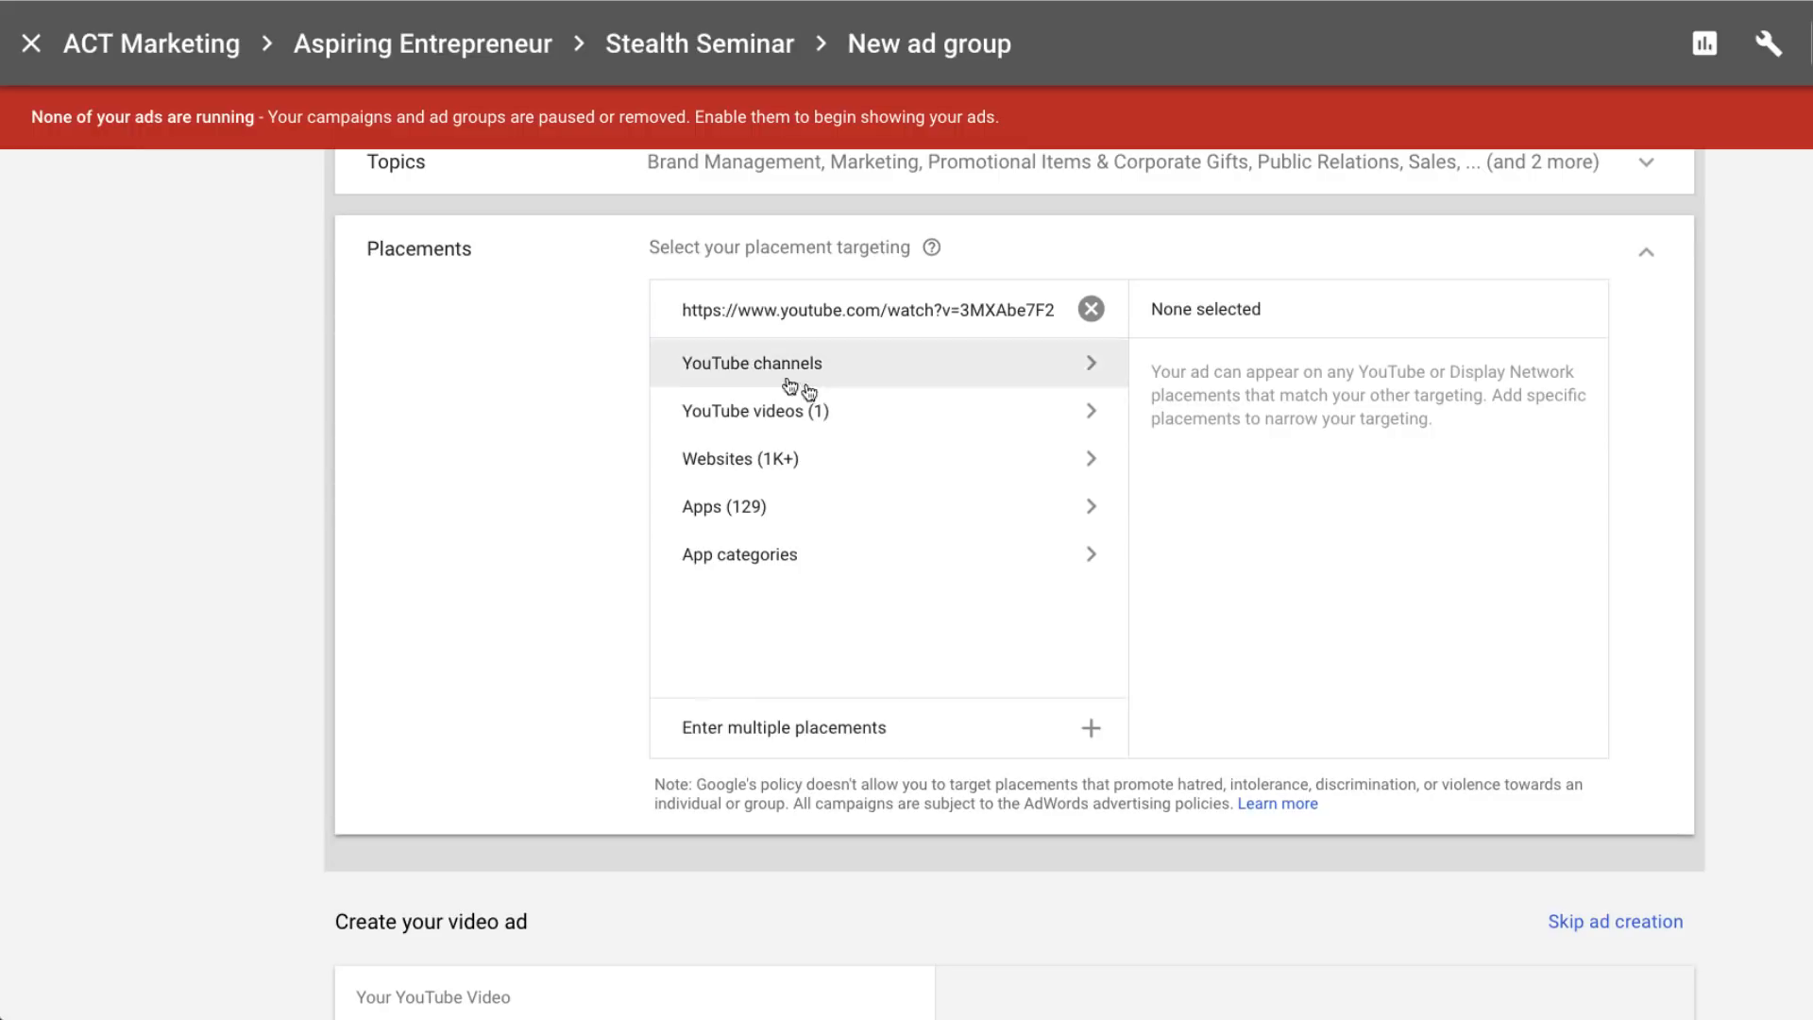
pyautogui.click(914, 409)
pyautogui.click(699, 451)
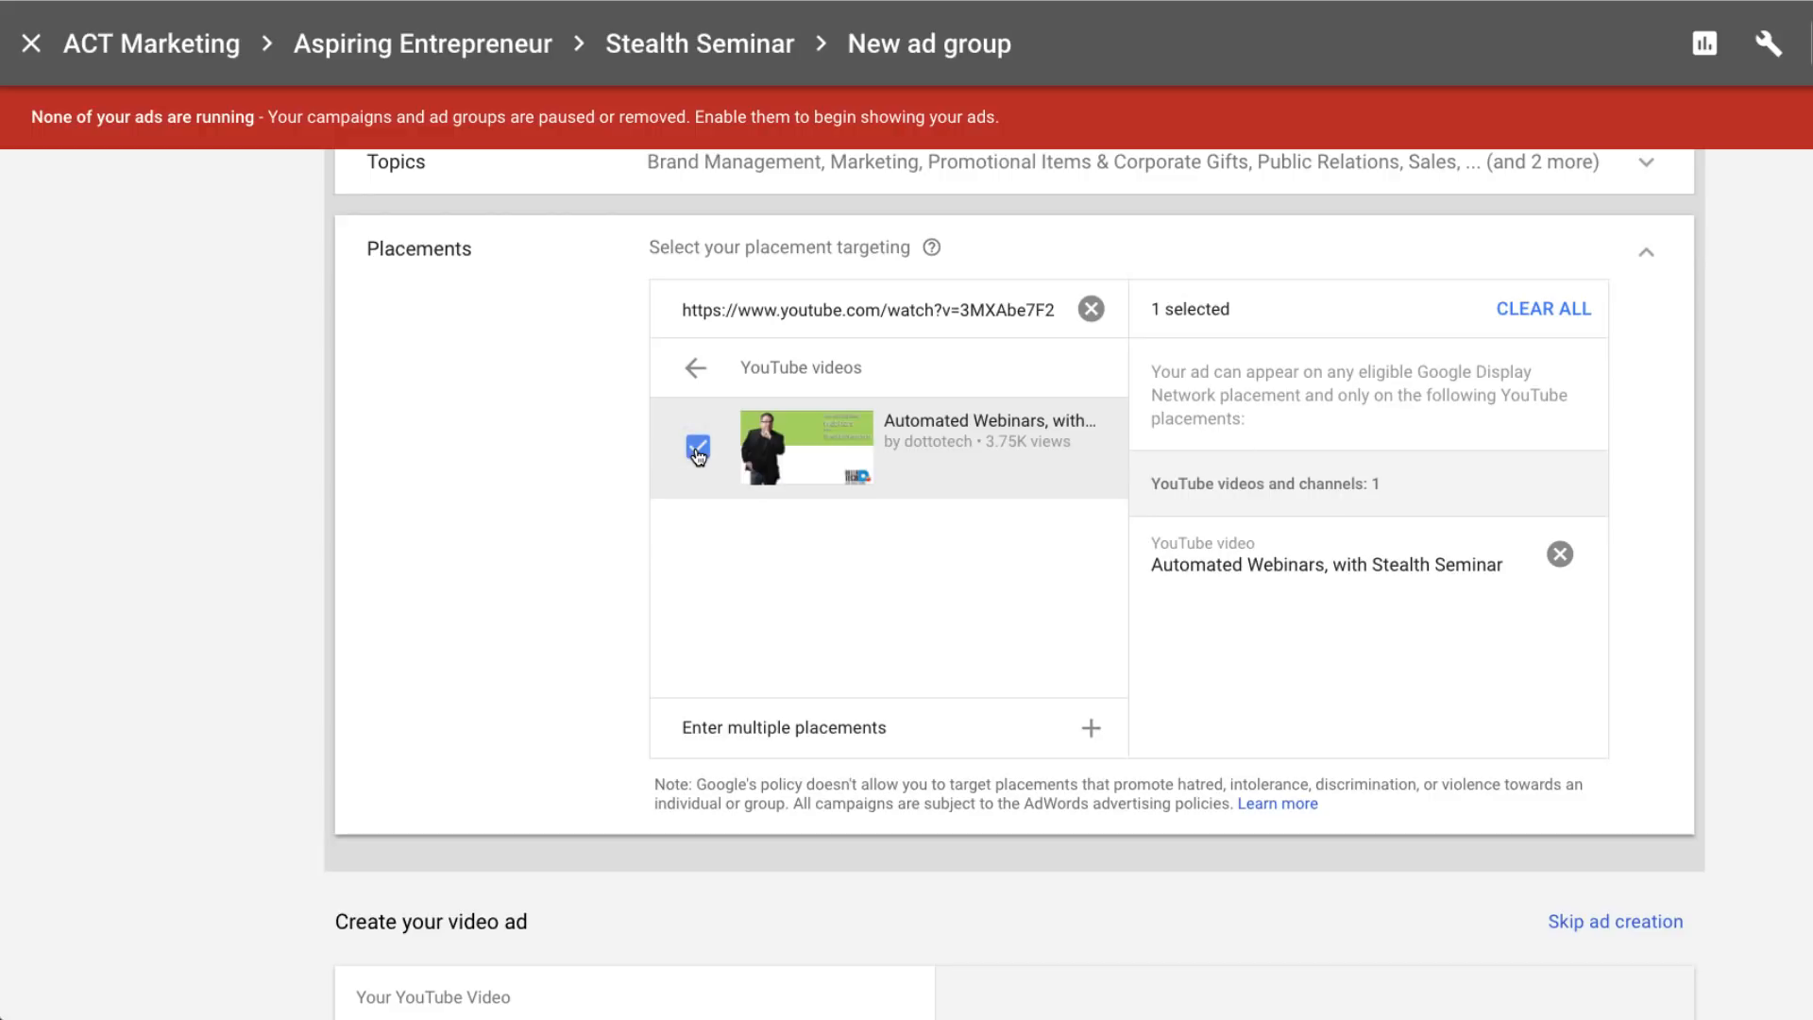
pyautogui.click(695, 367)
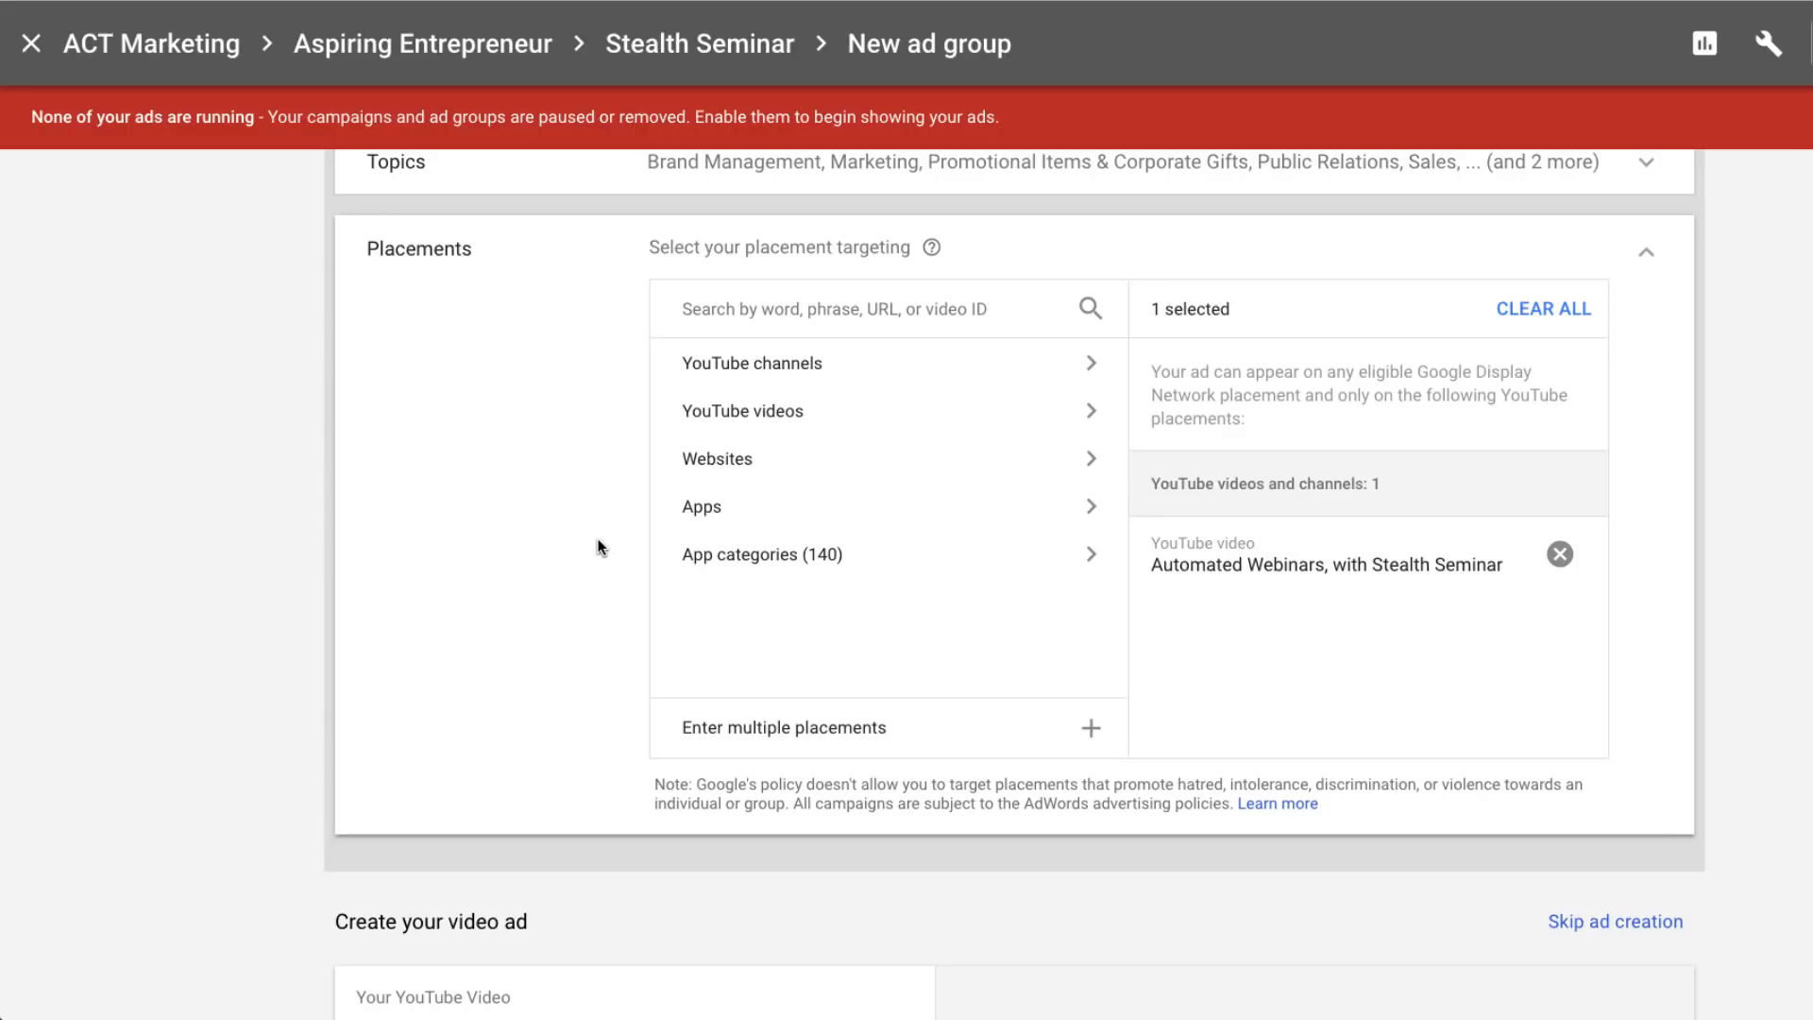
# - Search placements for "webinar software" and add the first three YouTube videos, from "Best Webinar Software for you?" through the EasyWebinar demo video
pyautogui.click(964, 307)
pyautogui.write('webinar ')
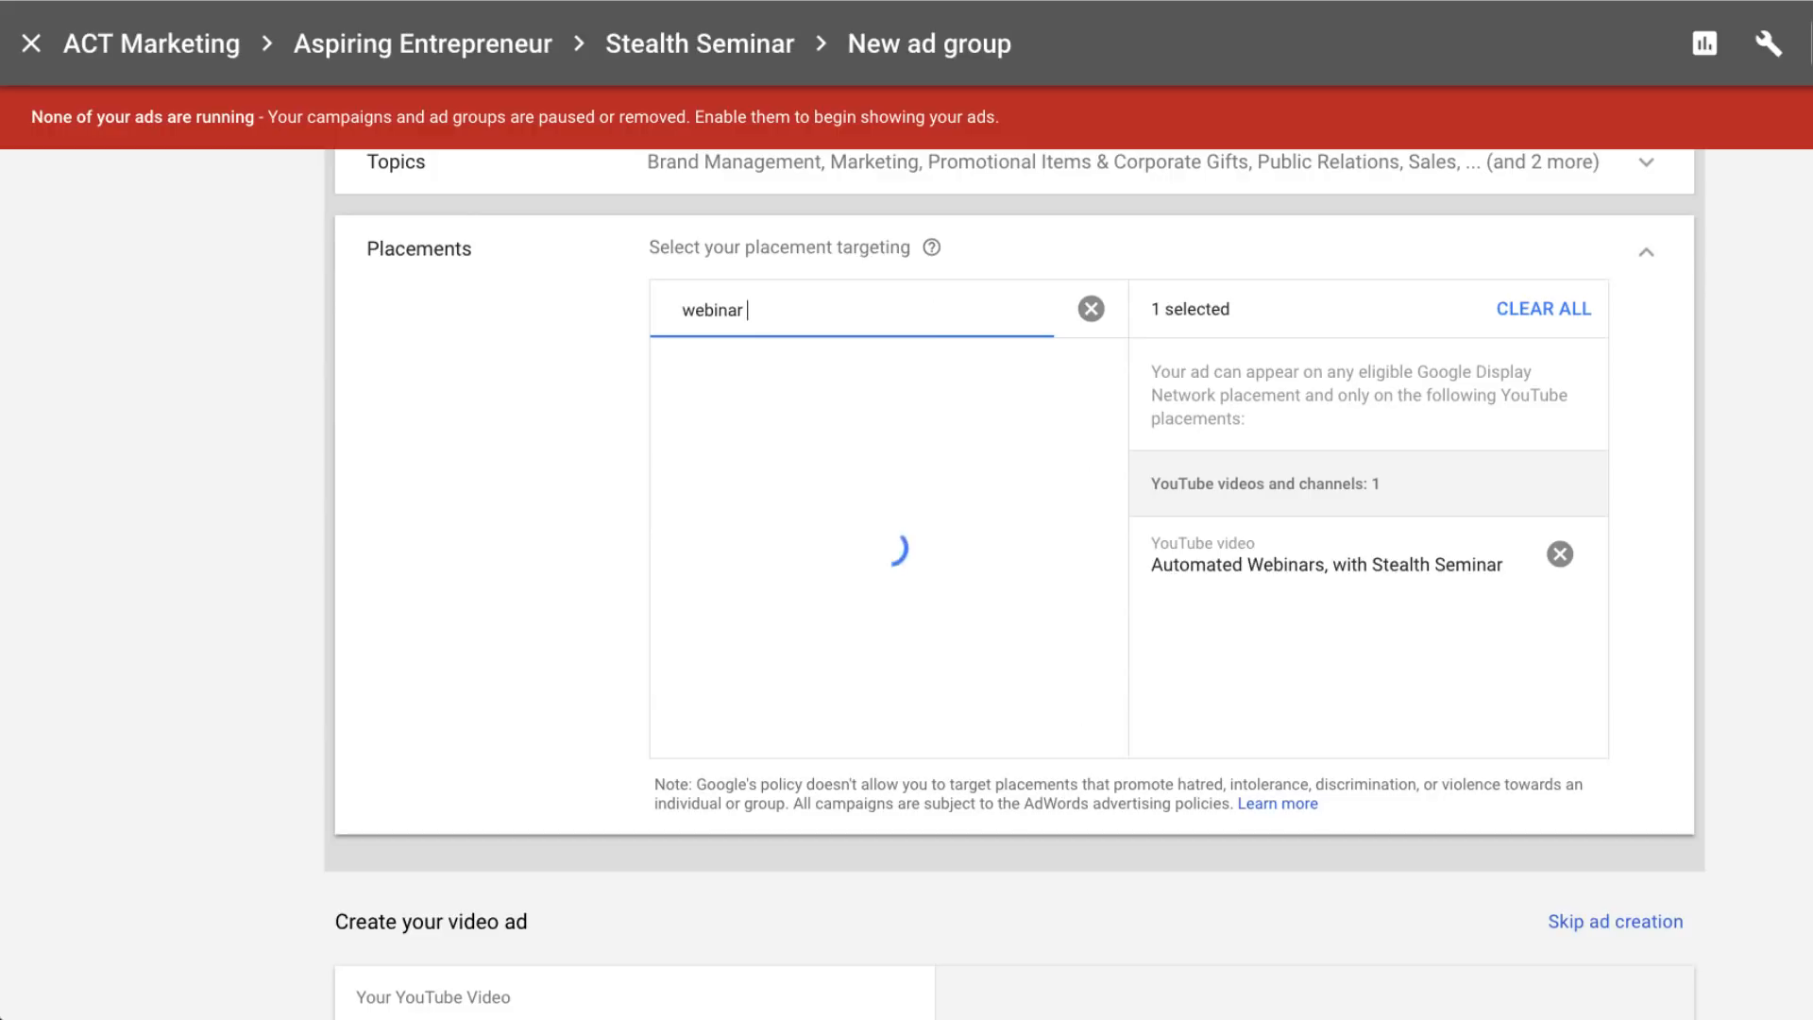
pyautogui.write('software')
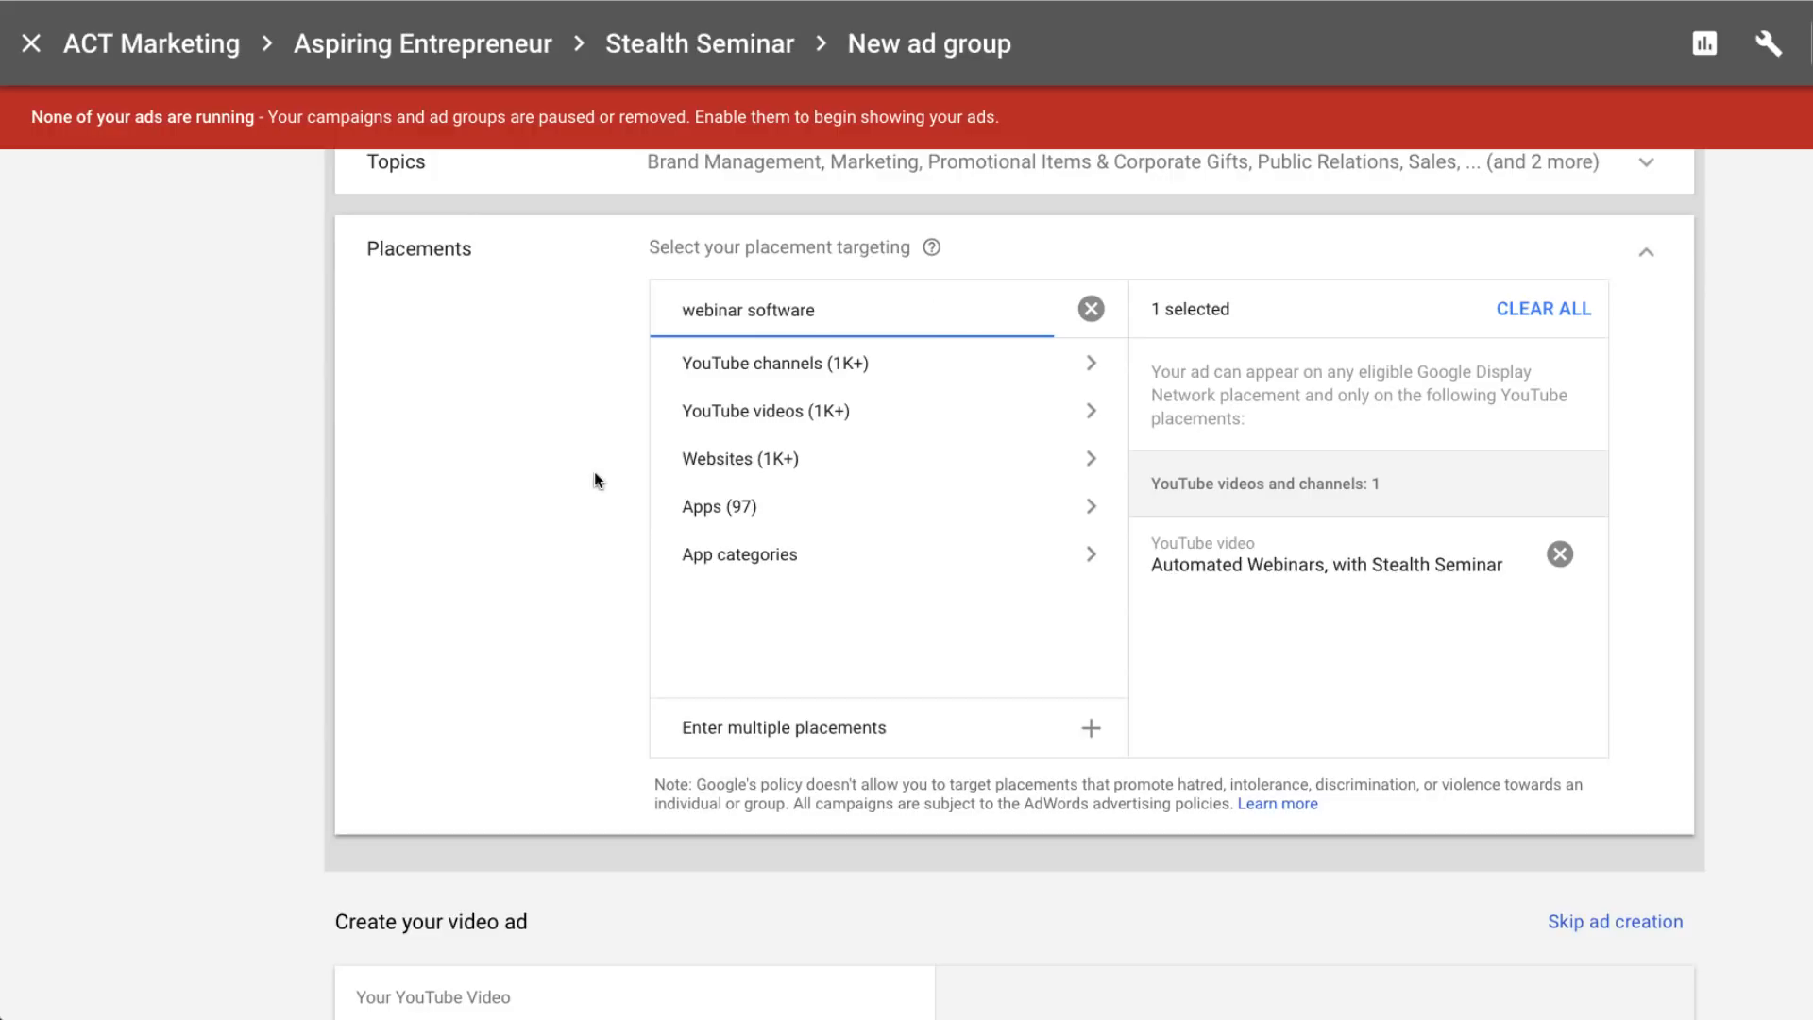
pyautogui.click(861, 421)
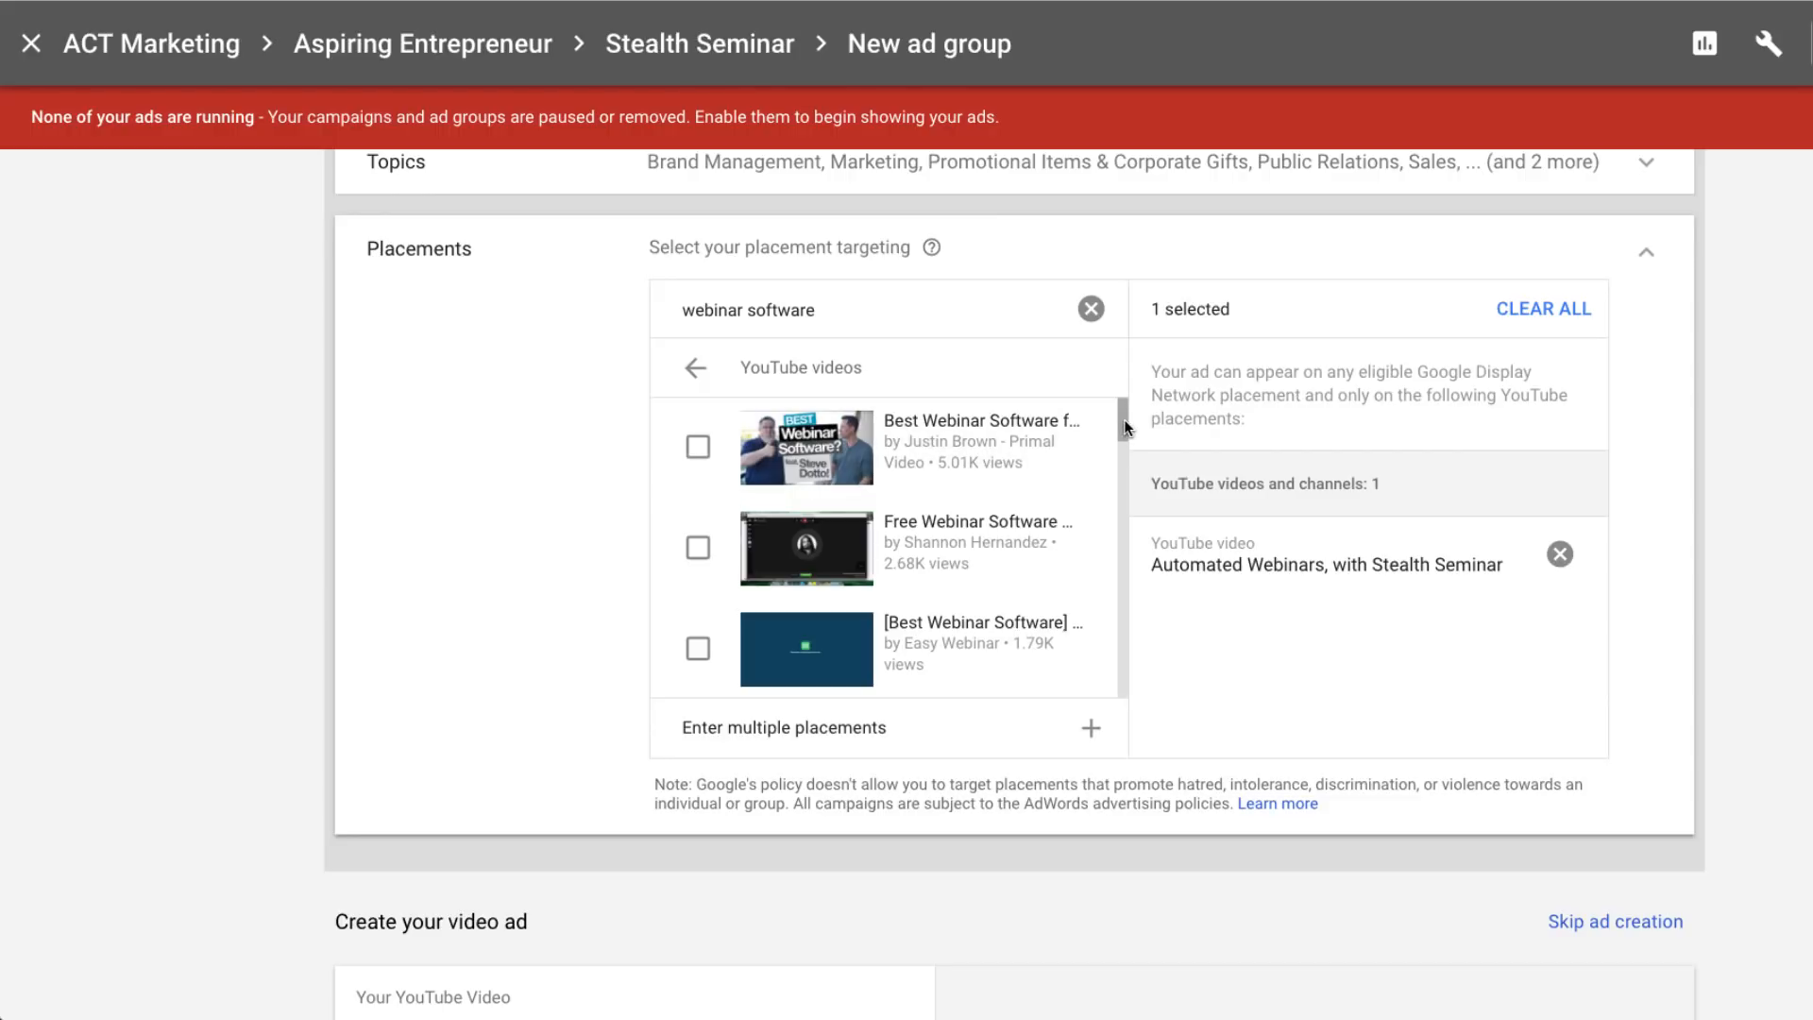
pyautogui.moveTo(1126, 427)
pyautogui.mouseDown()
pyautogui.moveTo(1131, 689)
pyautogui.moveTo(1124, 406)
pyautogui.mouseUp()
pyautogui.click(700, 448)
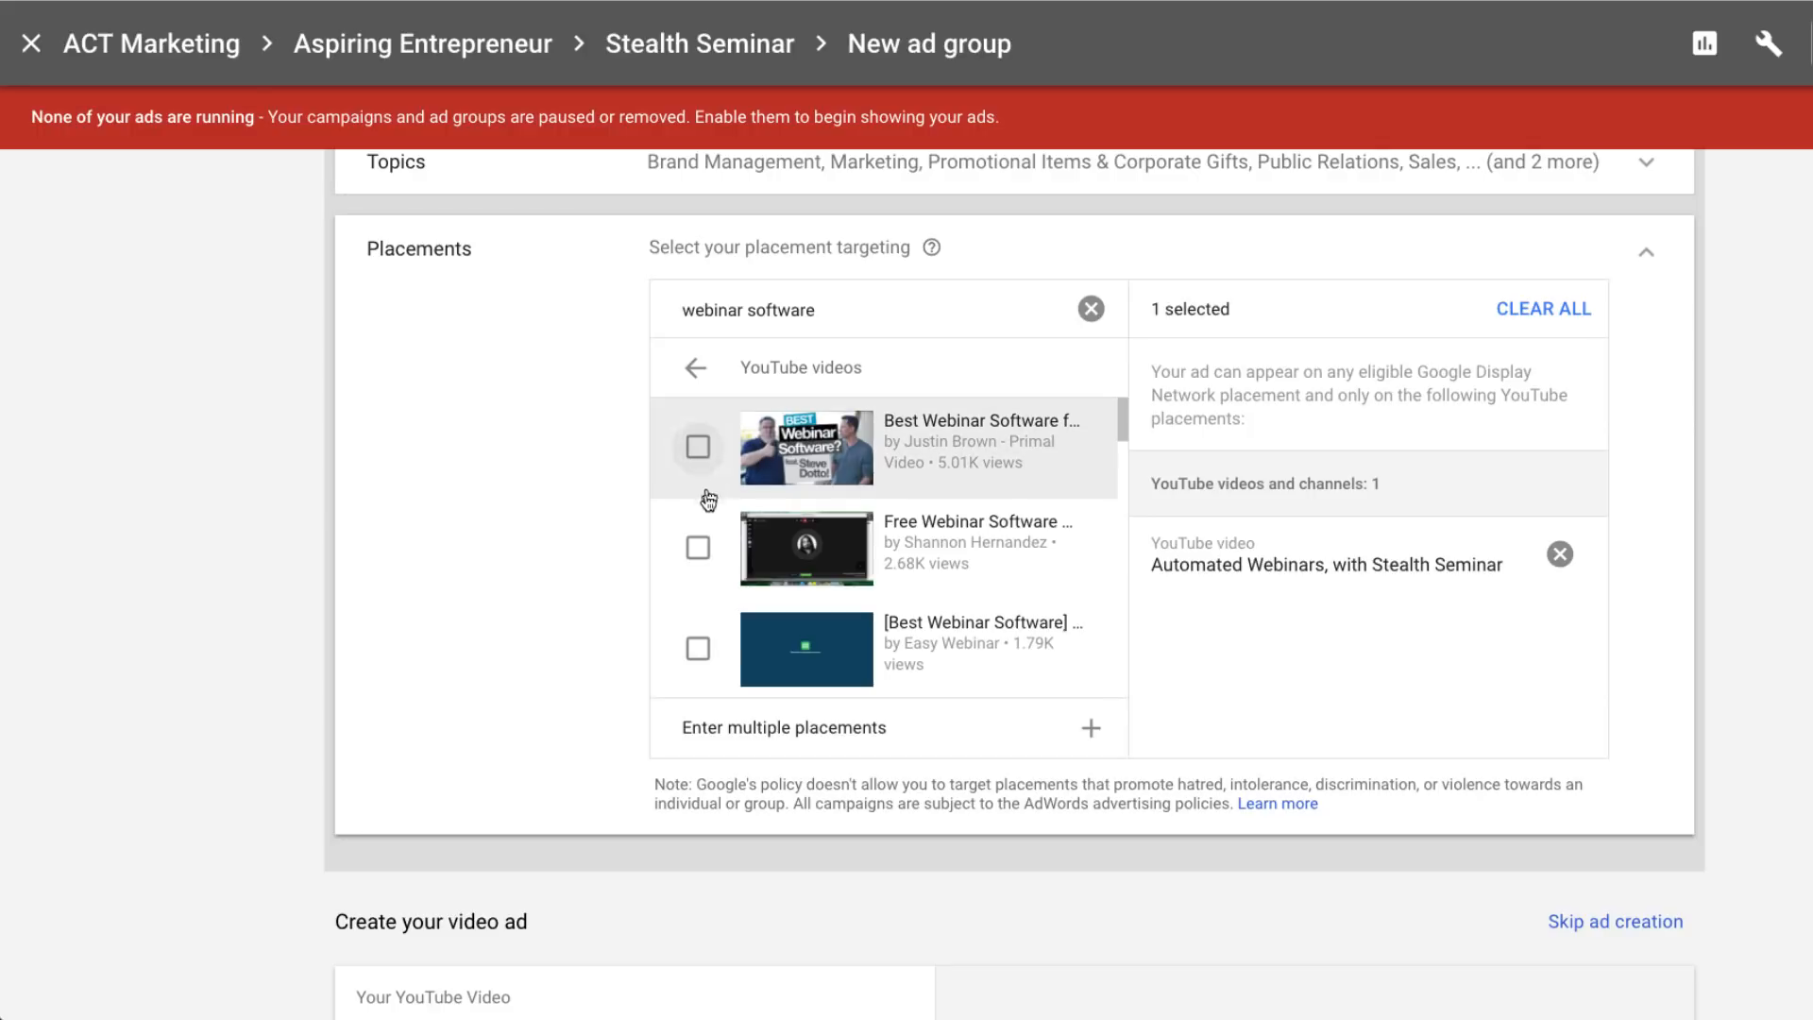
pyautogui.click(699, 550)
pyautogui.click(696, 649)
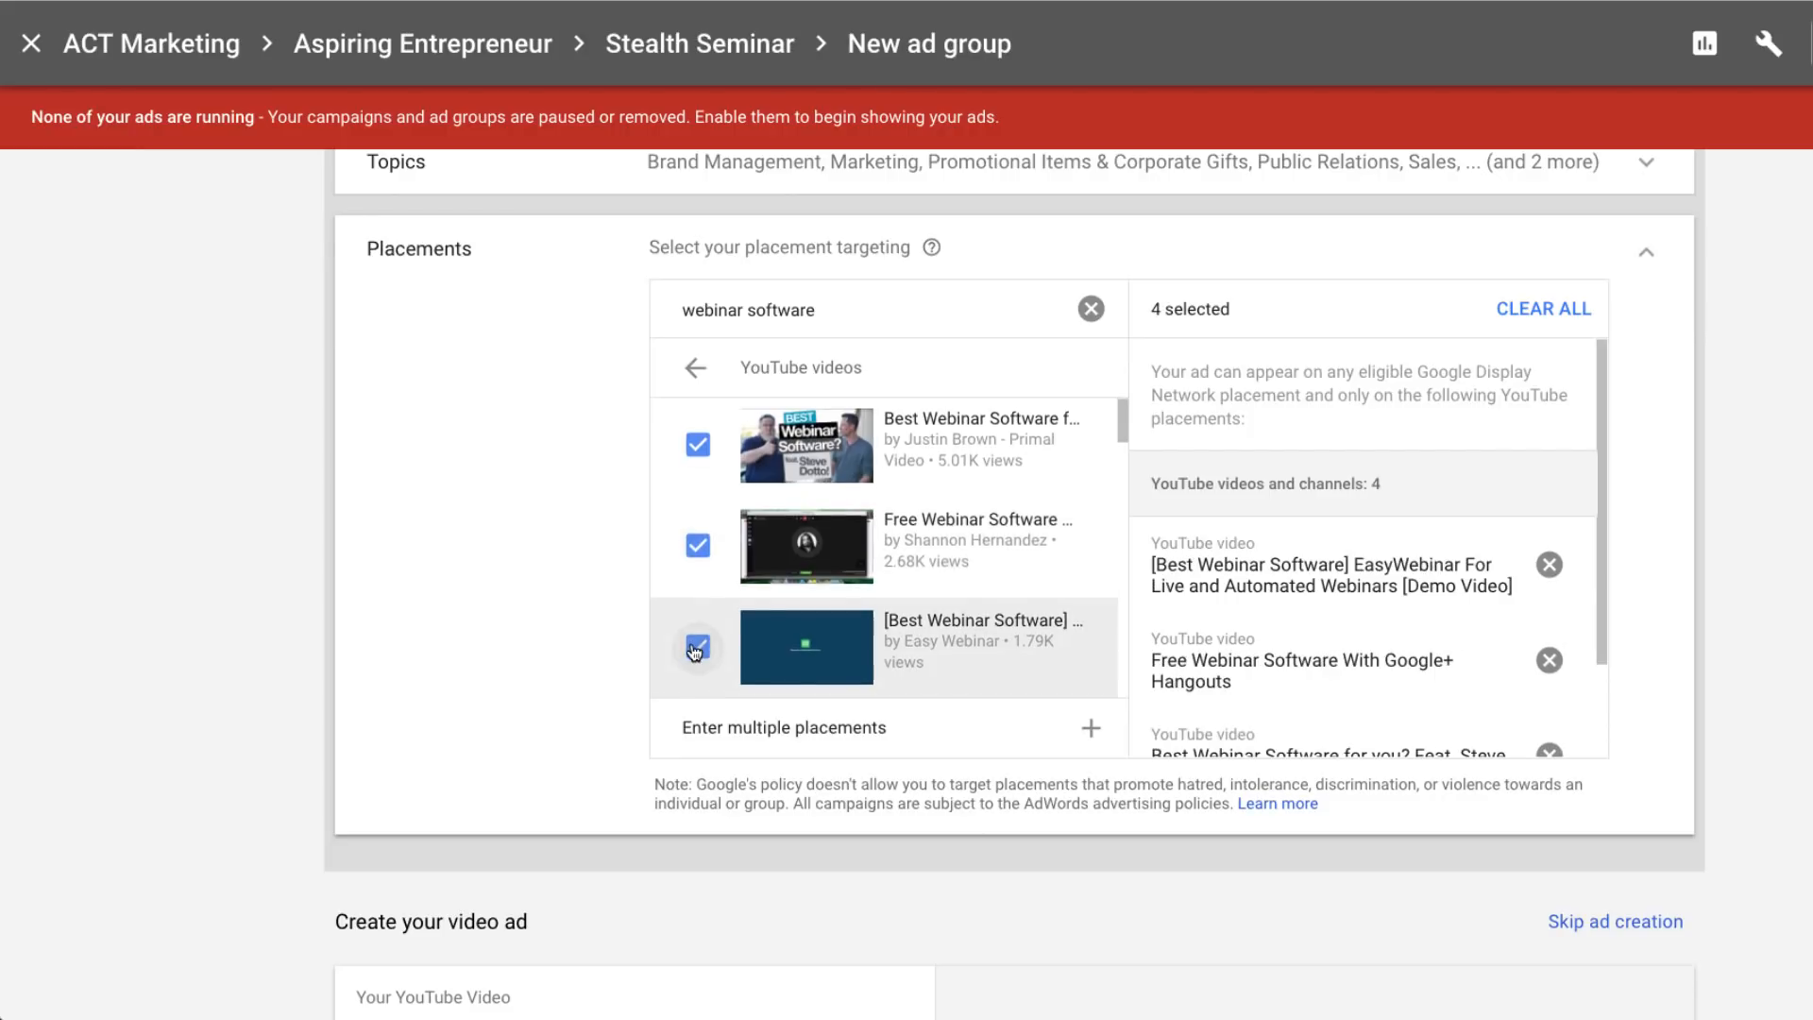
# - Add the next five YouTube videos as placements, from "Discover The Best Webinar Software" through "Advanced Chat Functionality With Webinar JEO Webinar Software"
pyautogui.scroll(-2, 695, 623)
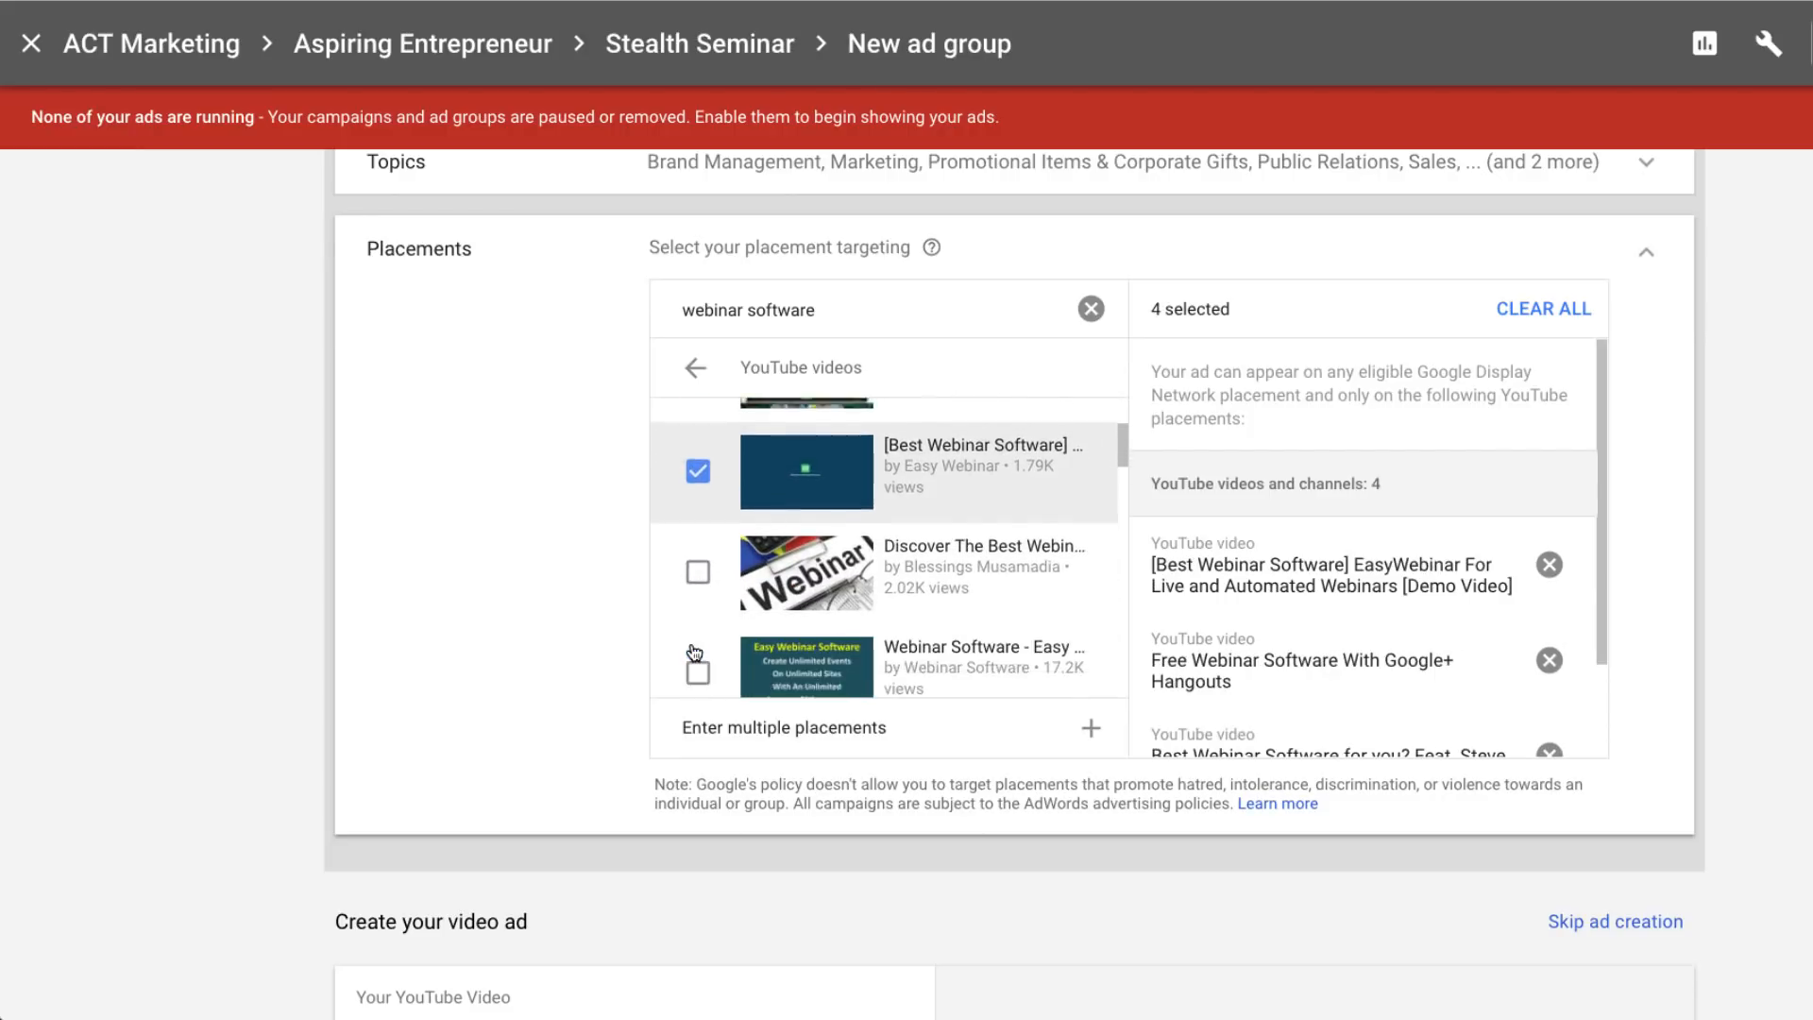
pyautogui.click(695, 557)
pyautogui.scroll(-2, 696, 567)
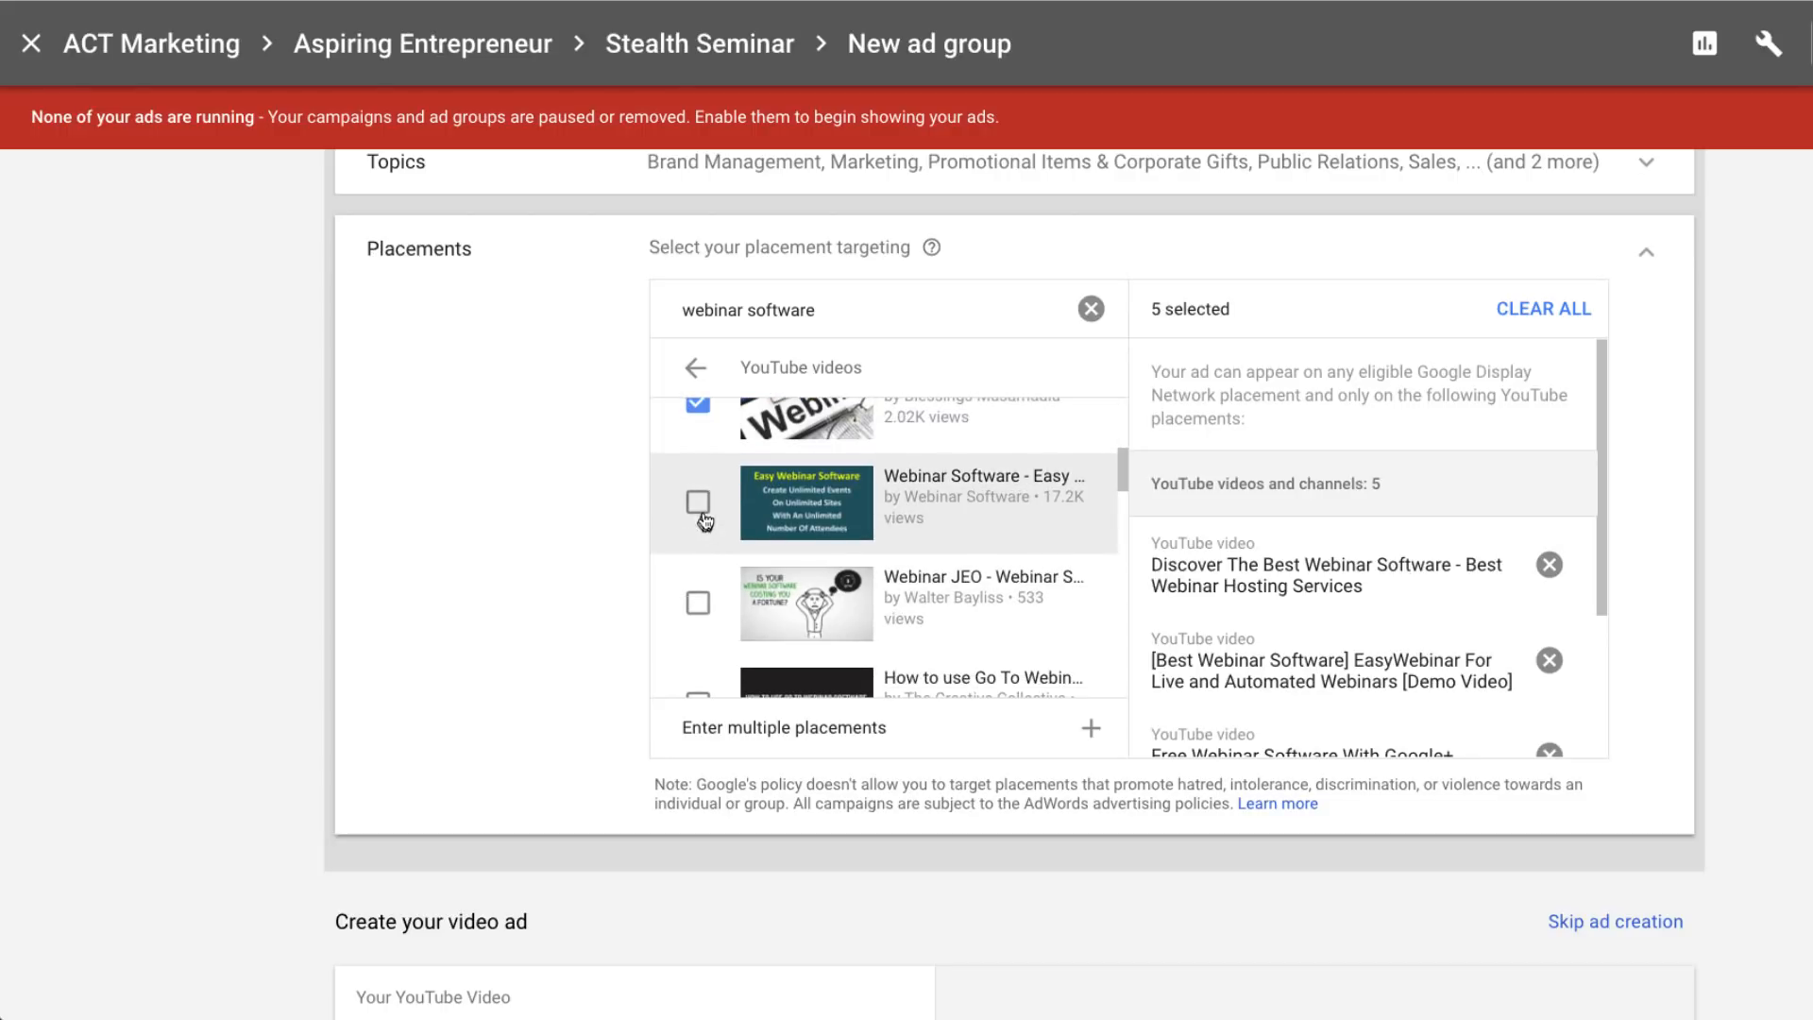
pyautogui.click(698, 504)
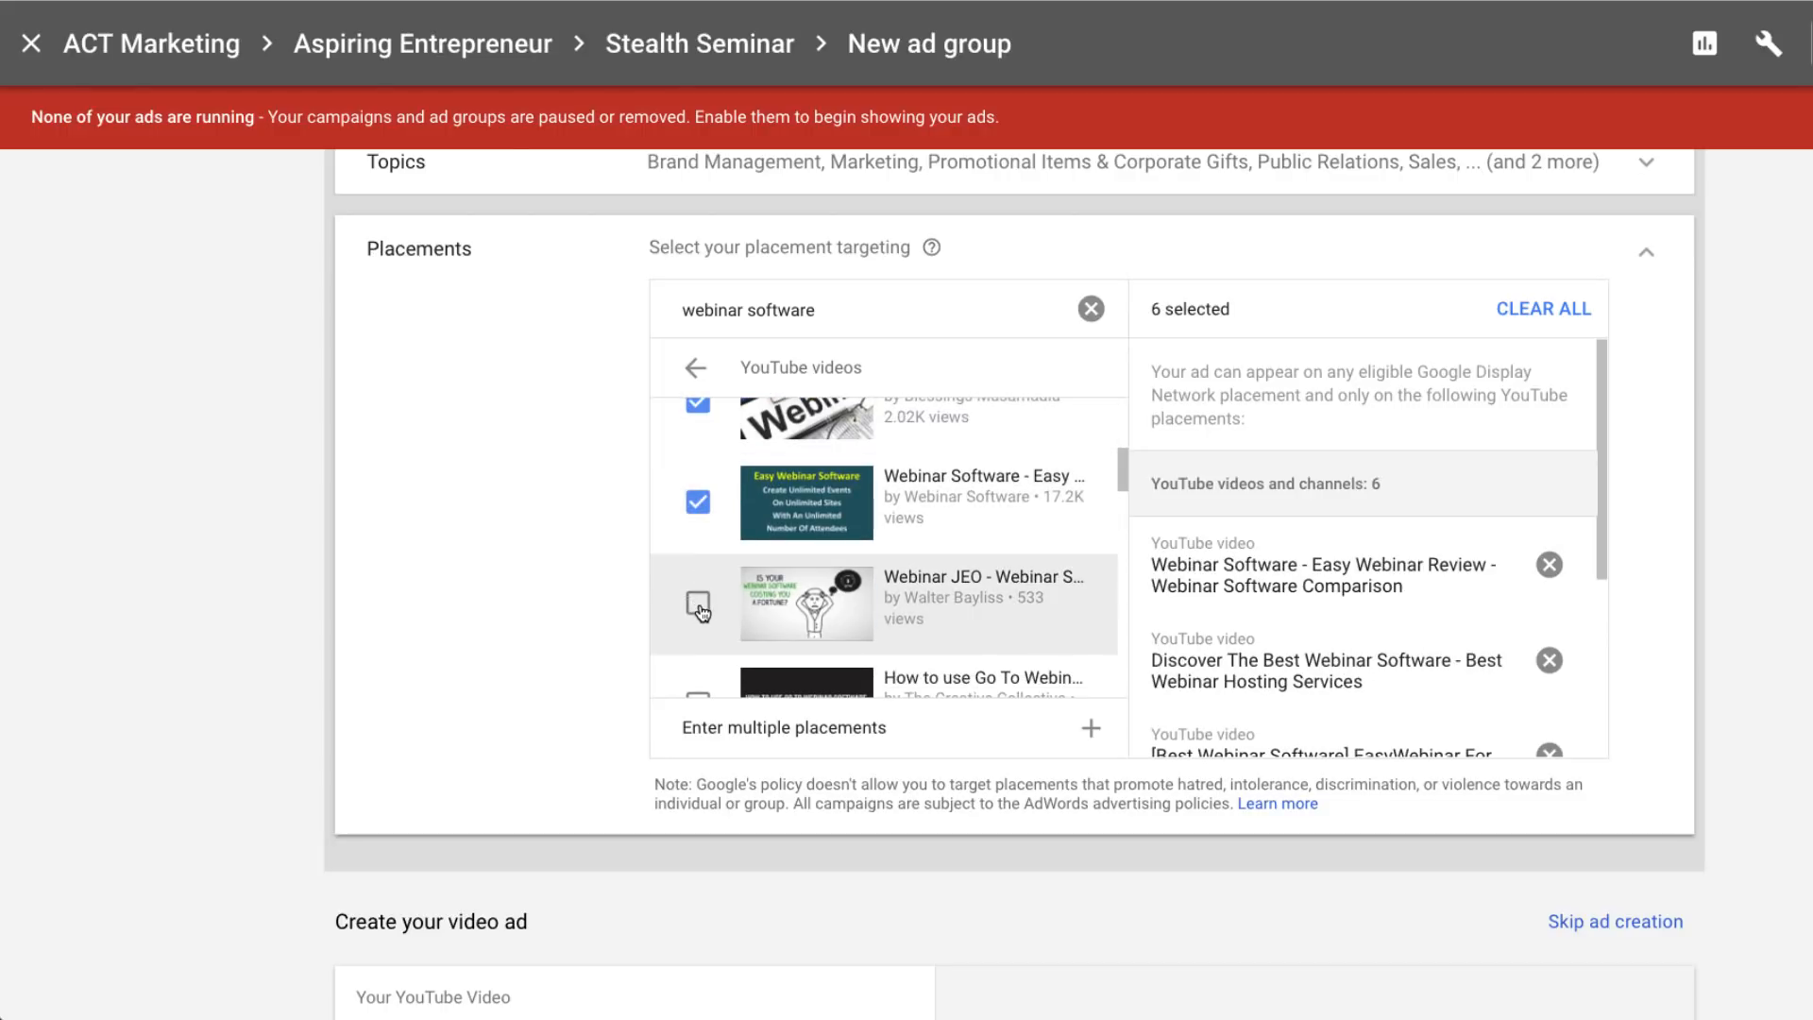
pyautogui.click(699, 609)
pyautogui.scroll(-3, 696, 566)
pyautogui.click(696, 477)
pyautogui.click(696, 577)
# - Add the videos "Installing And Activating Runclick Webinar Software" and "Free Webinar Software Works With Wordpress" as placements and return to the placement types
pyautogui.scroll(-2, 699, 587)
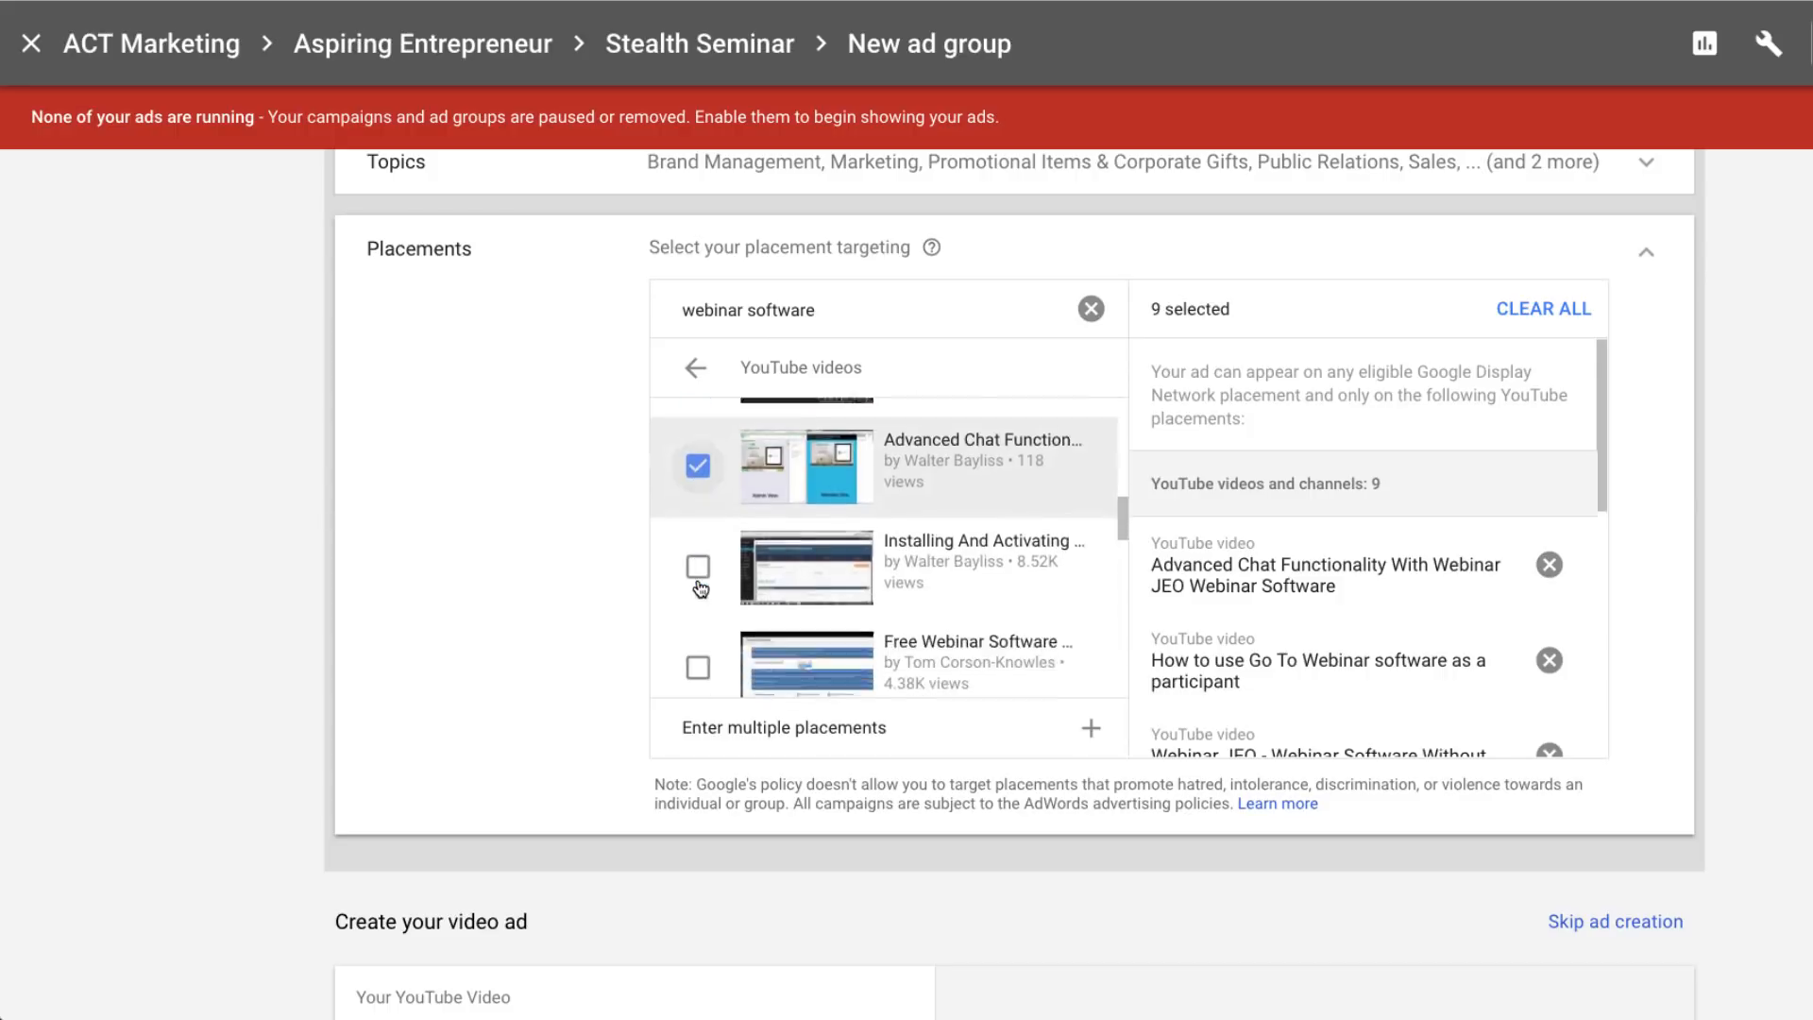
pyautogui.scroll(-1, 698, 571)
pyautogui.click(698, 517)
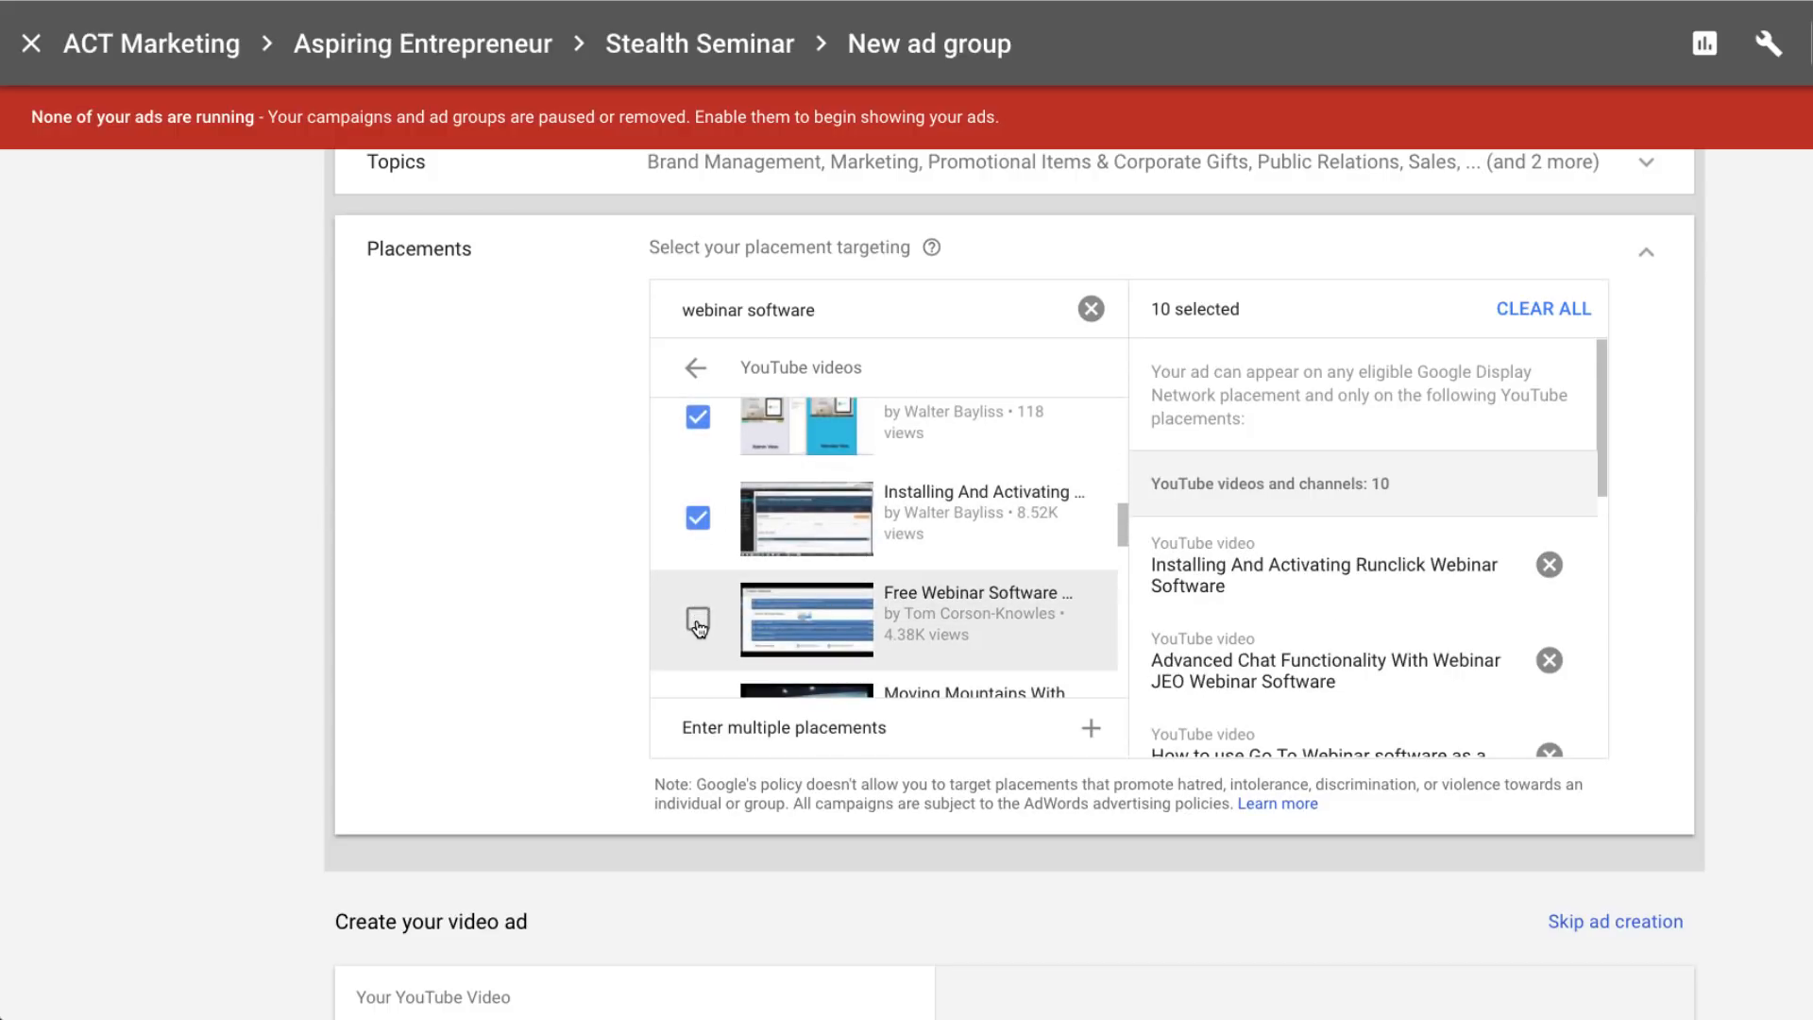
pyautogui.click(698, 622)
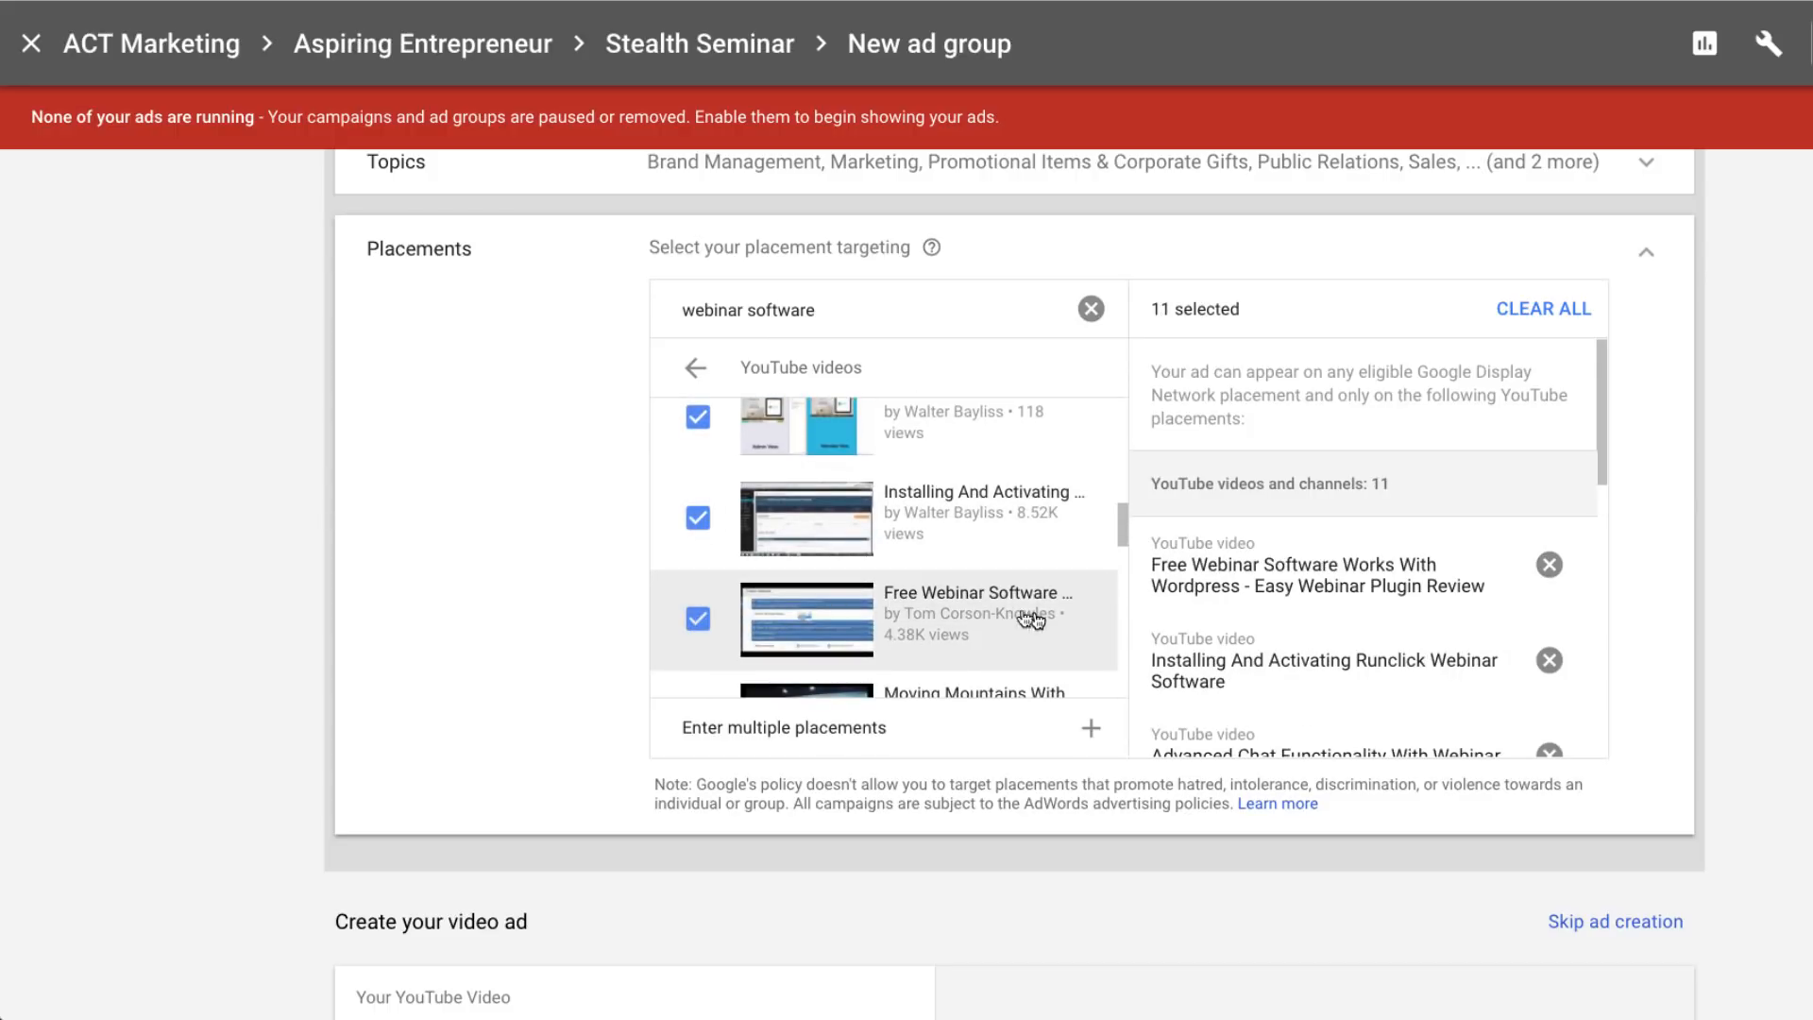
pyautogui.click(696, 367)
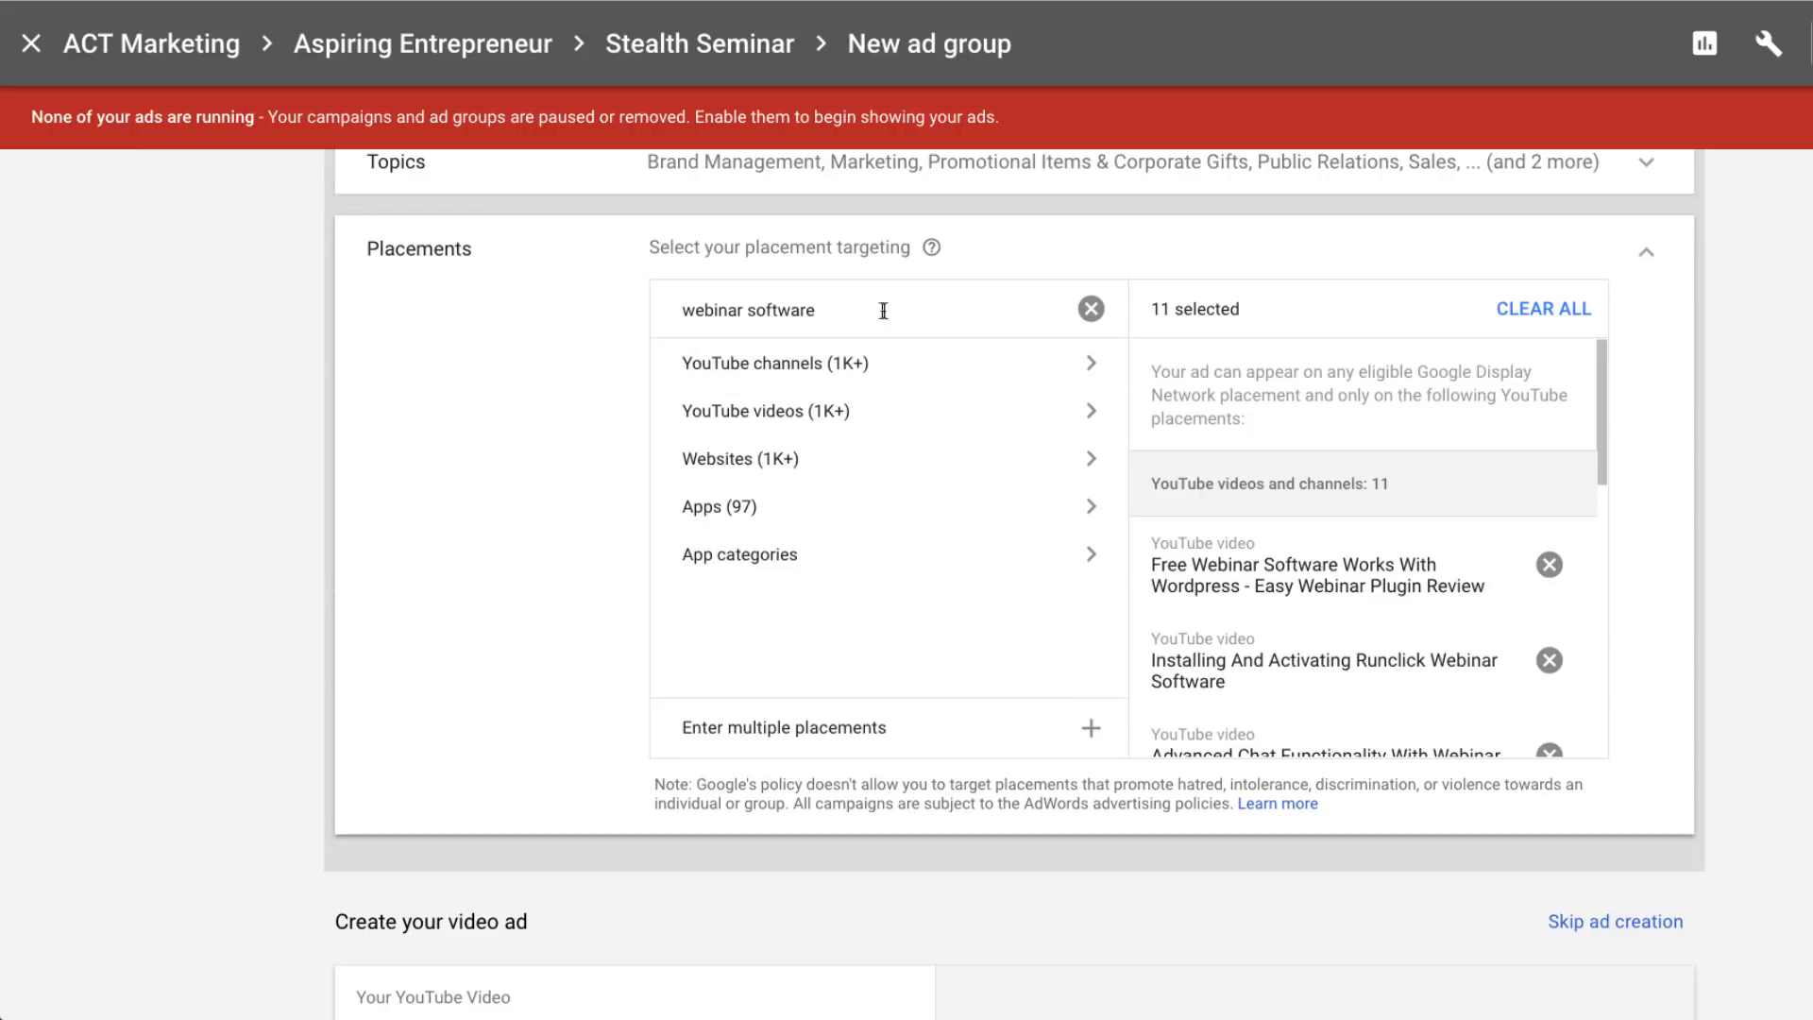
# - Look through the YouTube channels found for "webinar software" in the placements and return to the placement types
pyautogui.moveTo(880, 311); pyautogui.dragTo(831, 401)
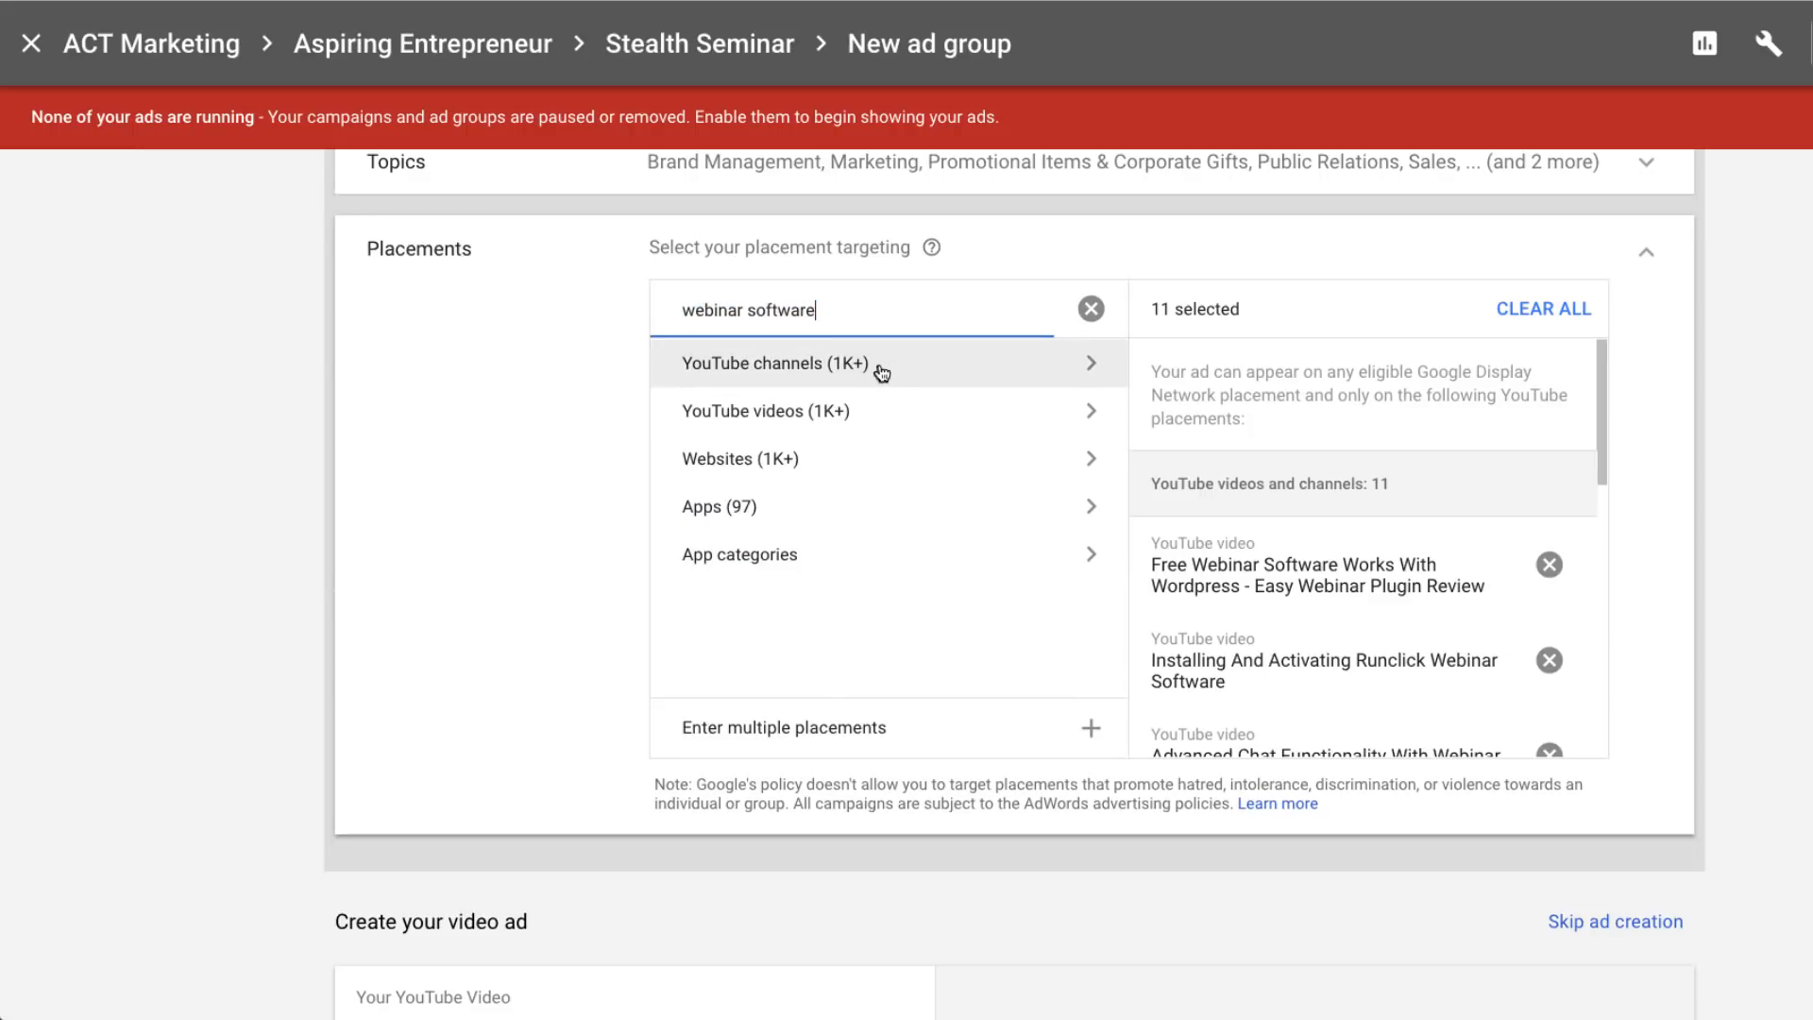
pyautogui.click(831, 368)
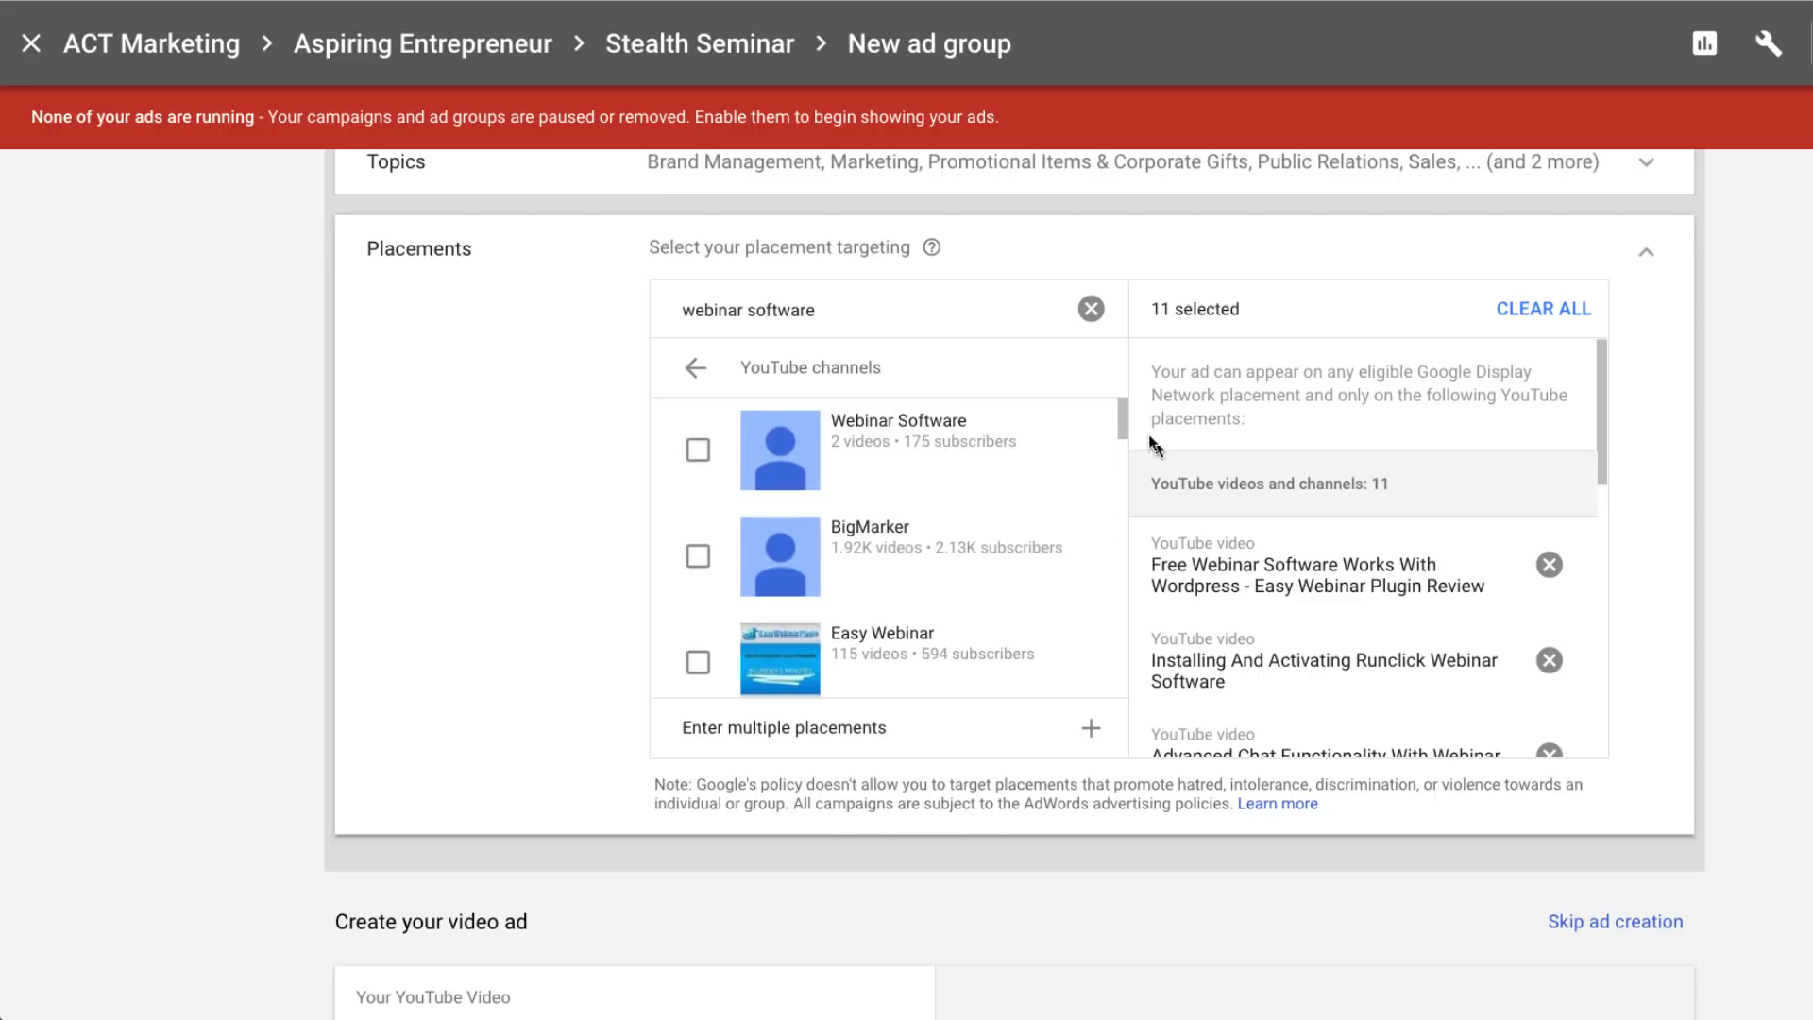
pyautogui.moveTo(1123, 414); pyautogui.dragTo(1126, 356)
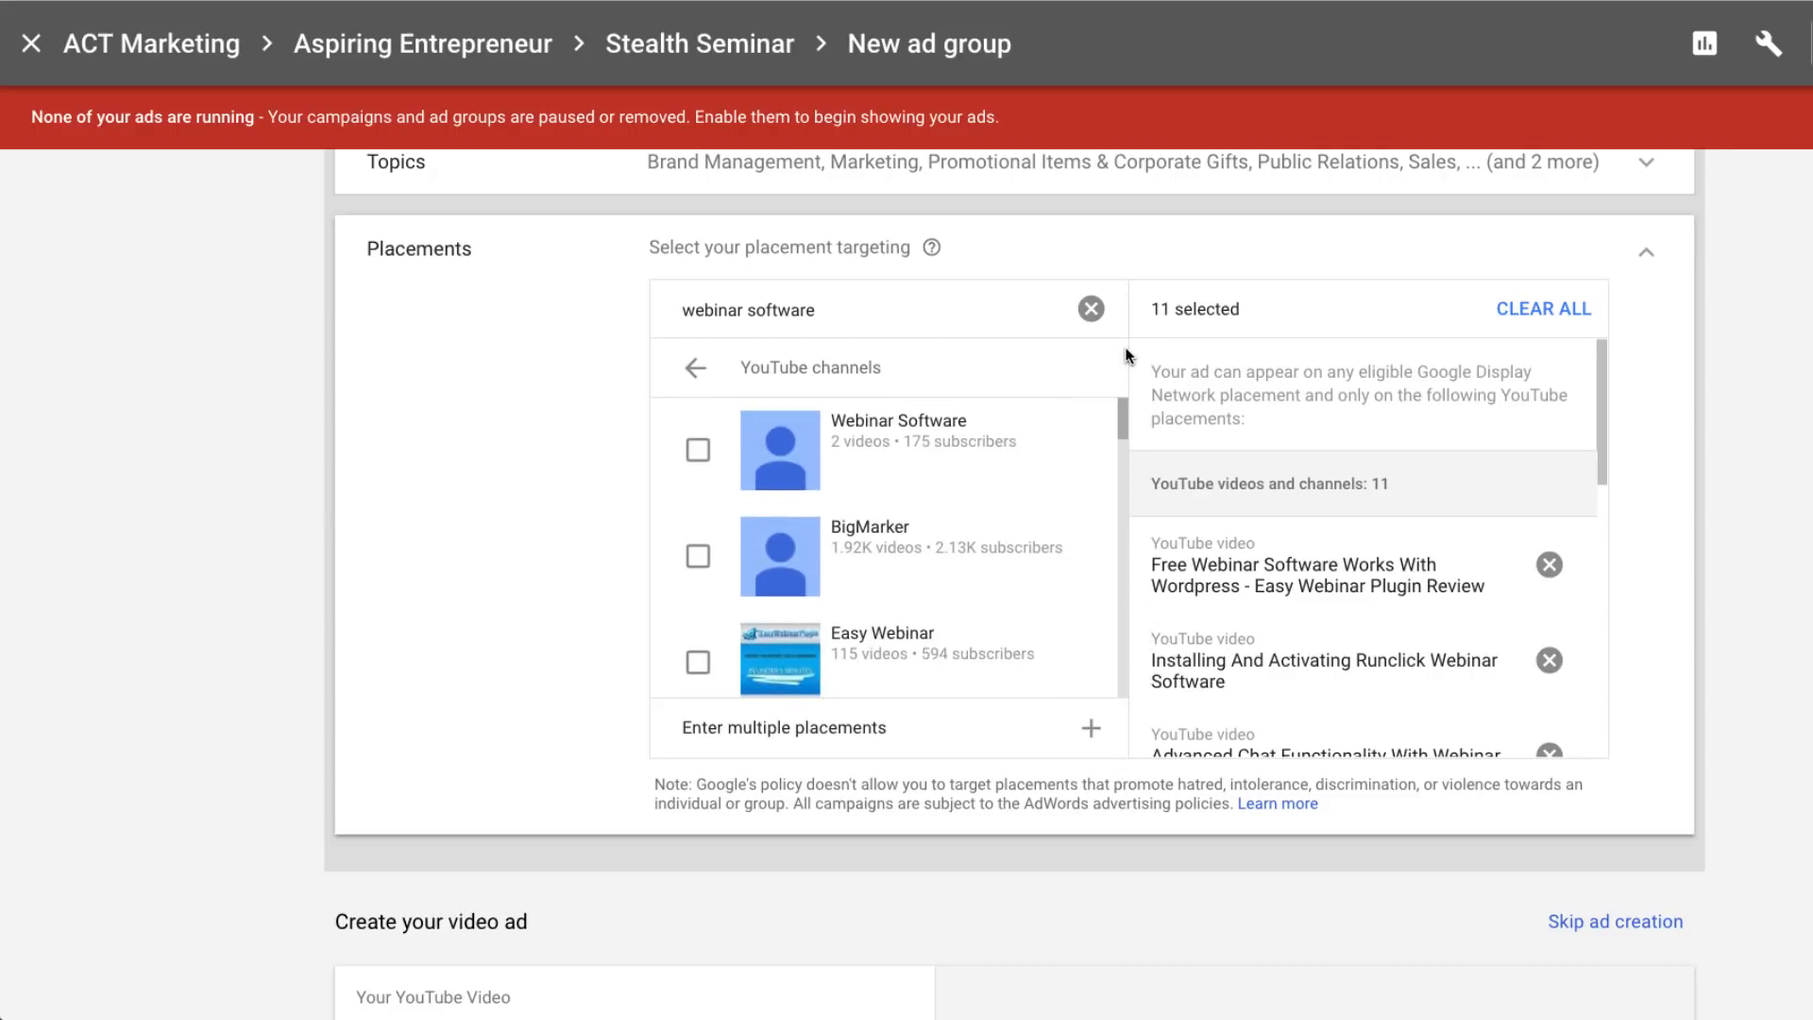
pyautogui.click(694, 370)
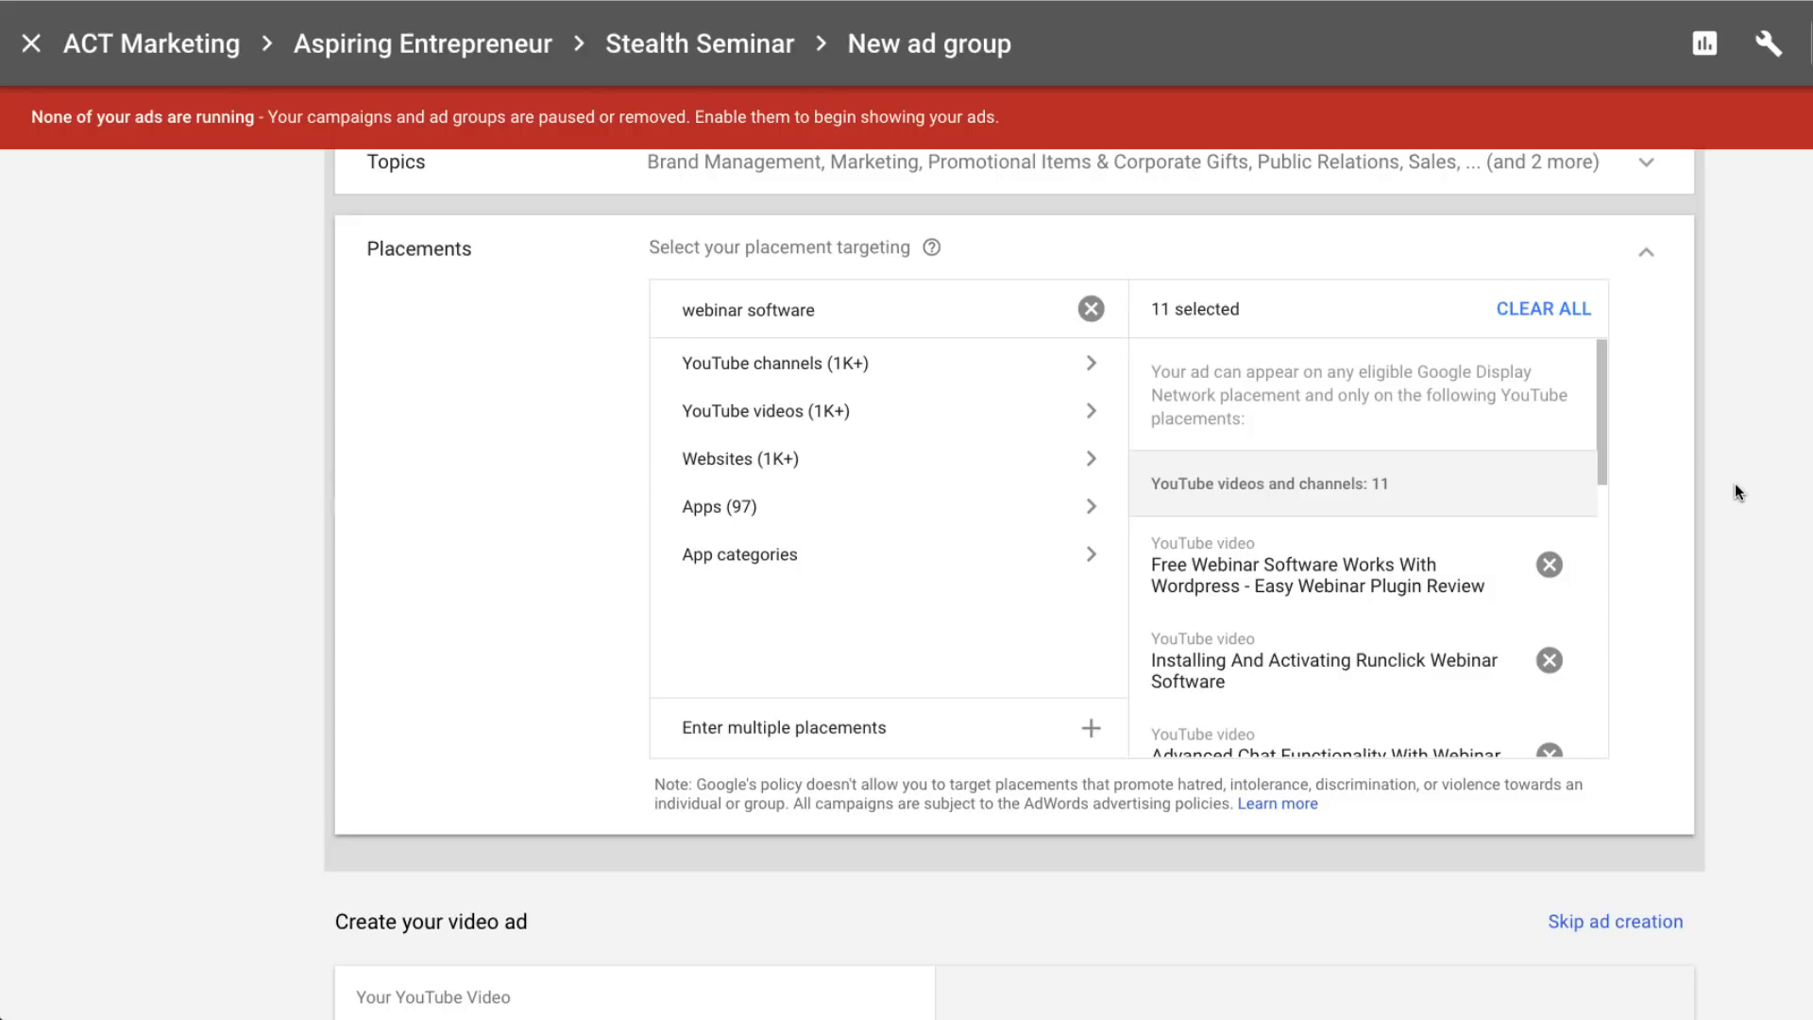
# - Review the ad group's audiences, keywords, topics and placements, down to the video ad section
pyautogui.scroll(1, 1736, 484)
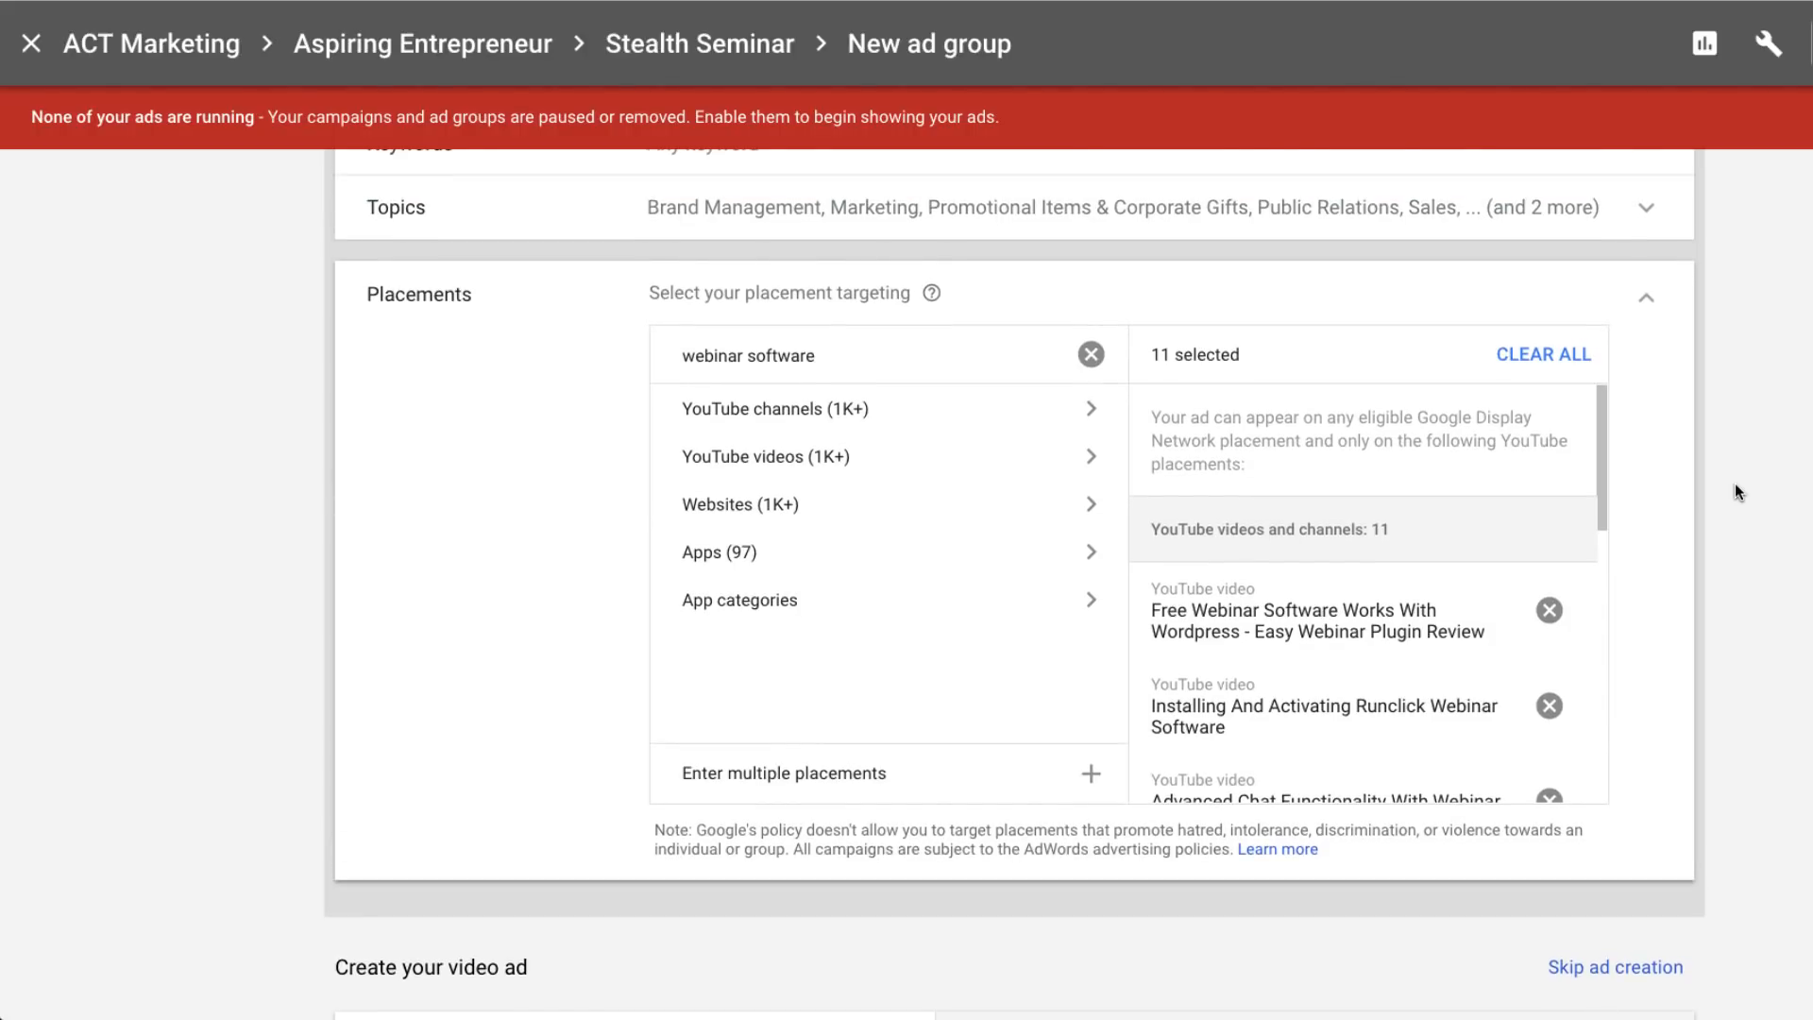
pyautogui.scroll(5, 1736, 483)
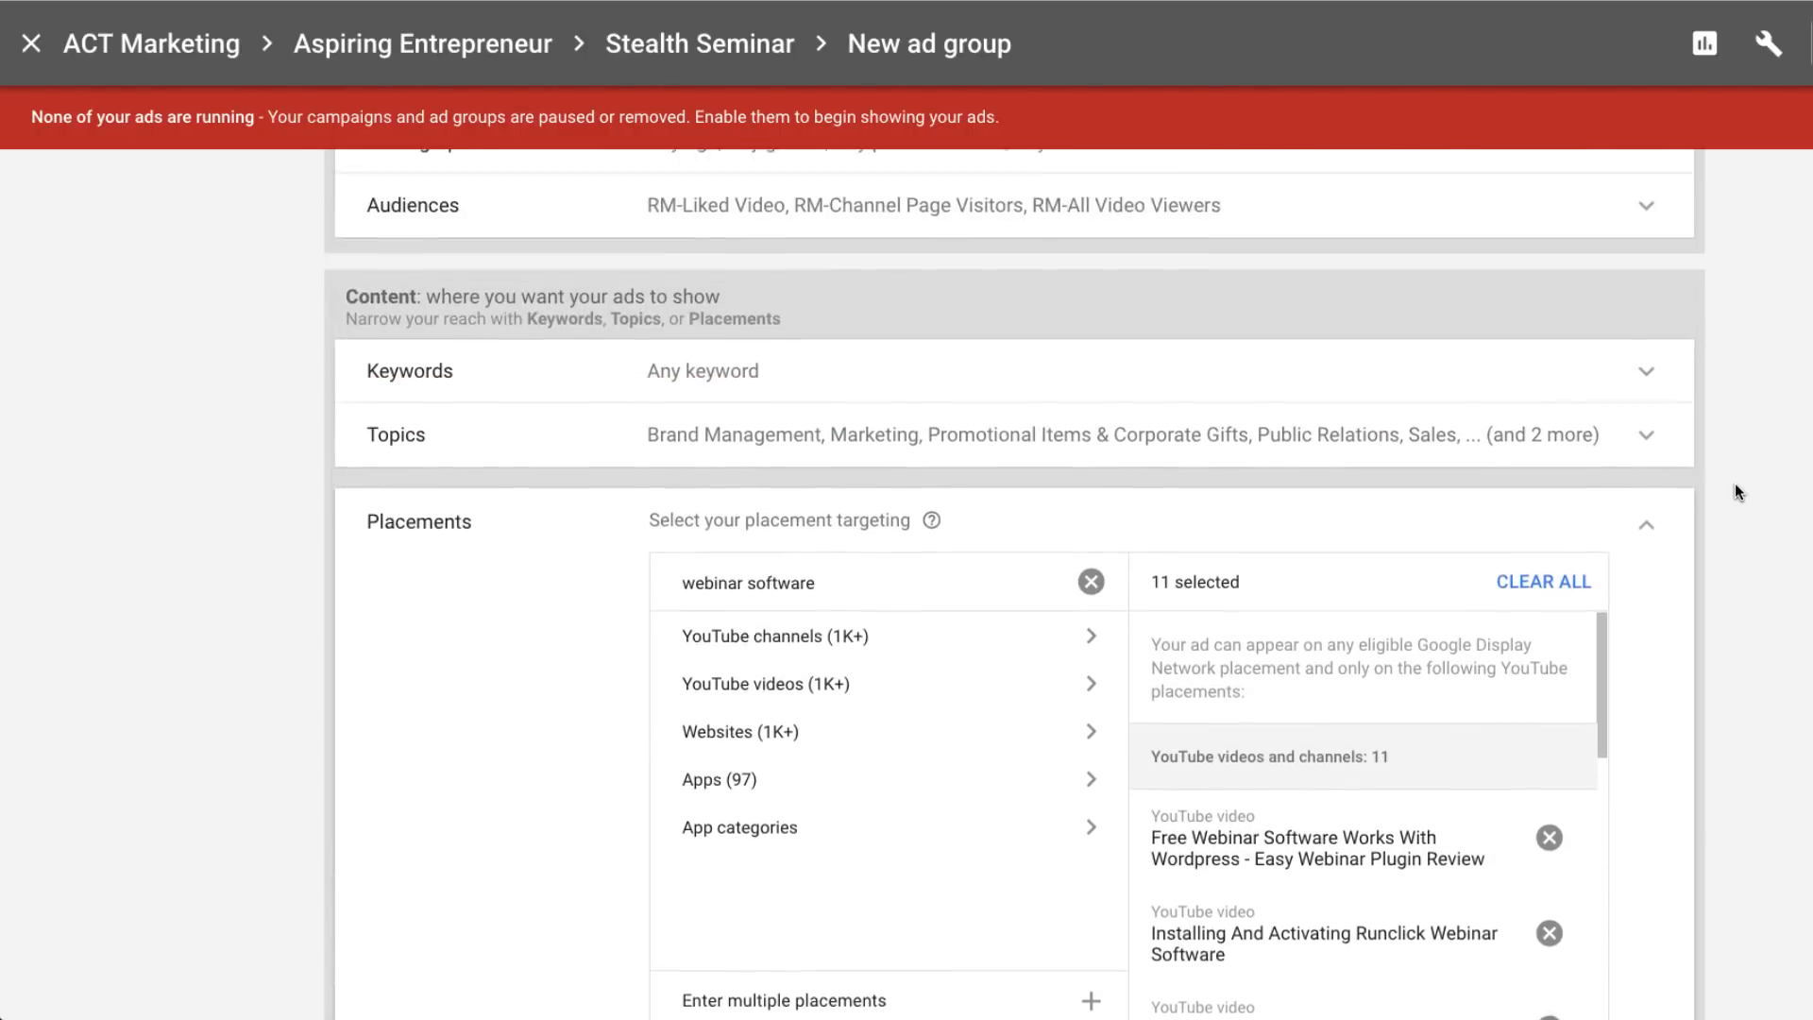
pyautogui.scroll(-1, 1735, 483)
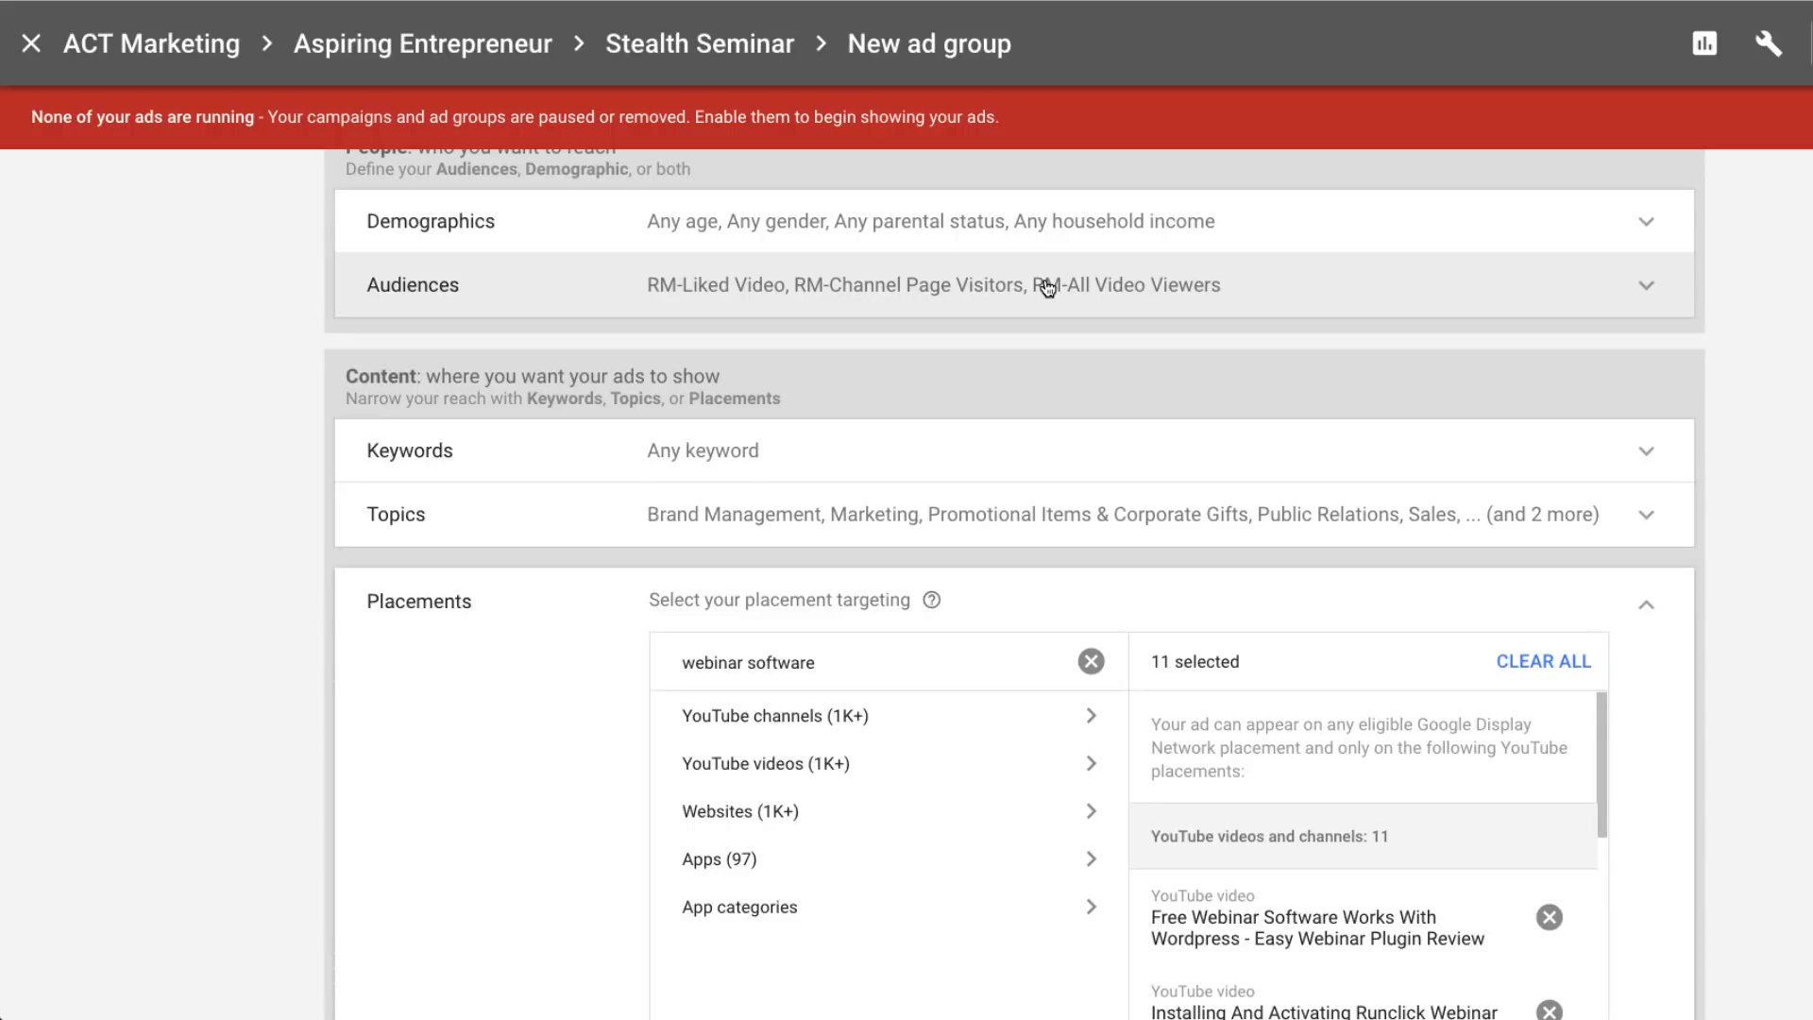
pyautogui.scroll(-3, 744, 368)
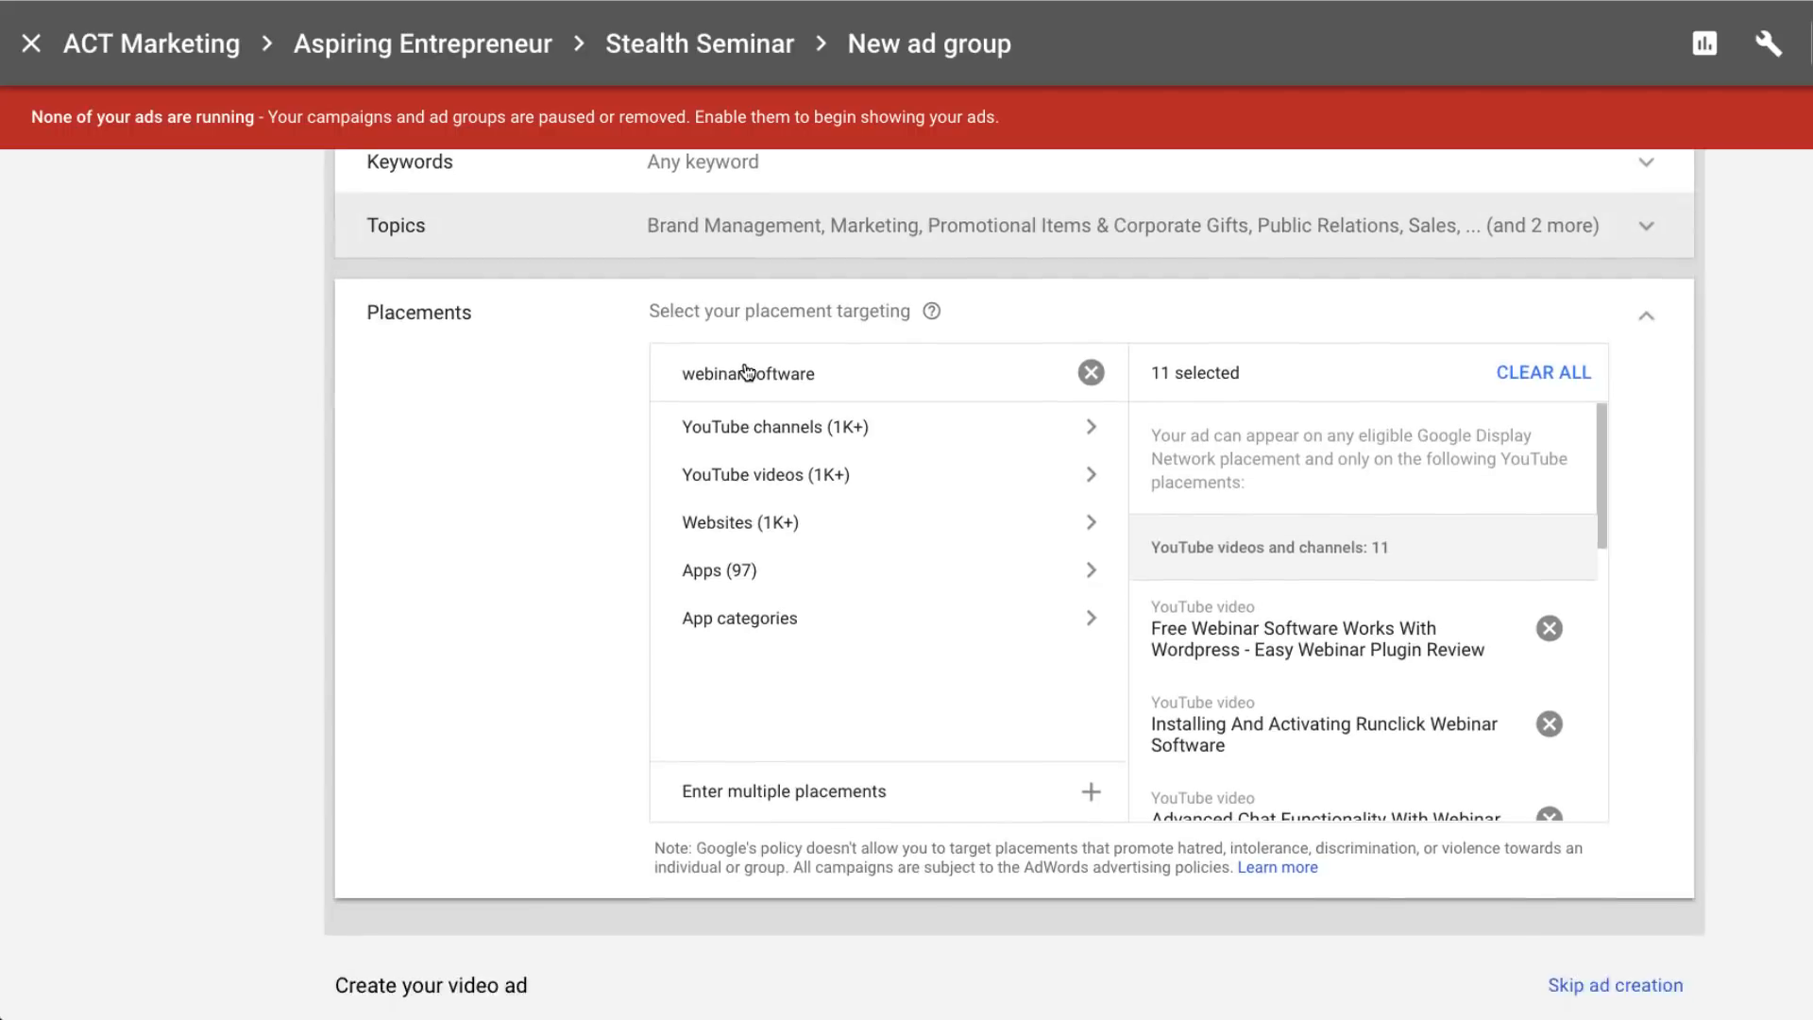
pyautogui.scroll(-3, 746, 371)
pyautogui.scroll(3, 1808, 406)
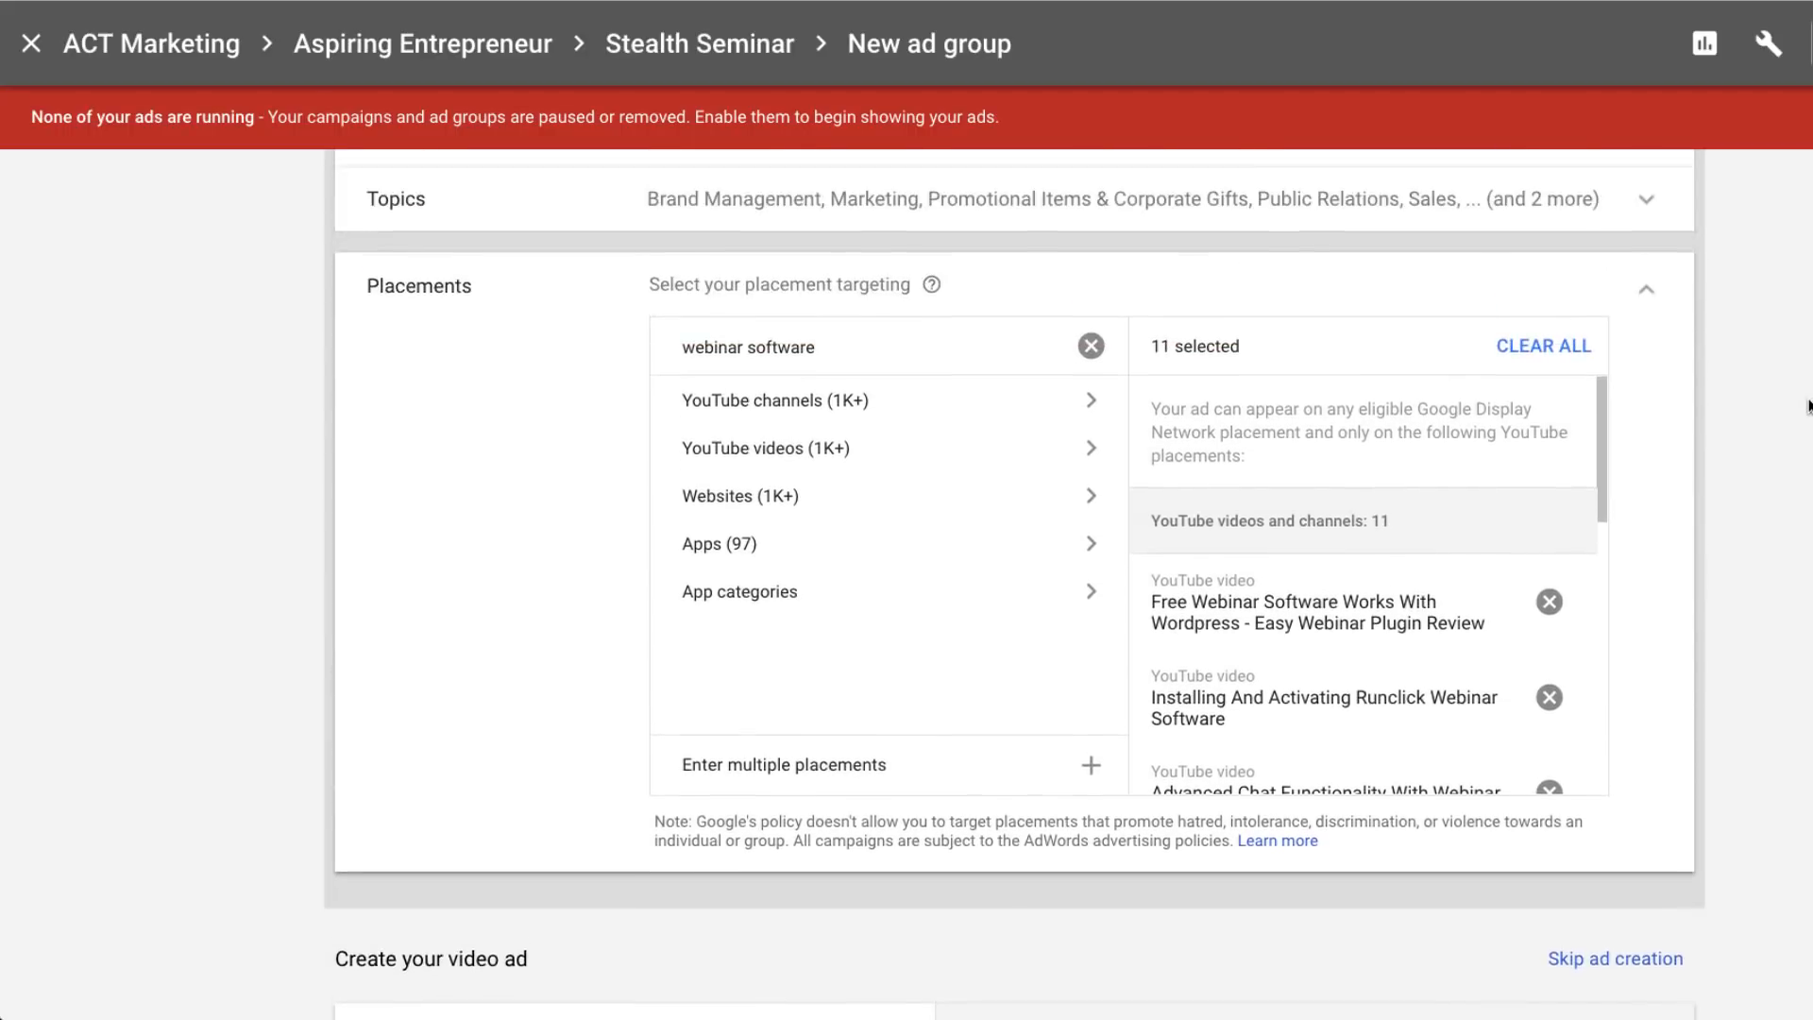
pyautogui.scroll(2, 1808, 406)
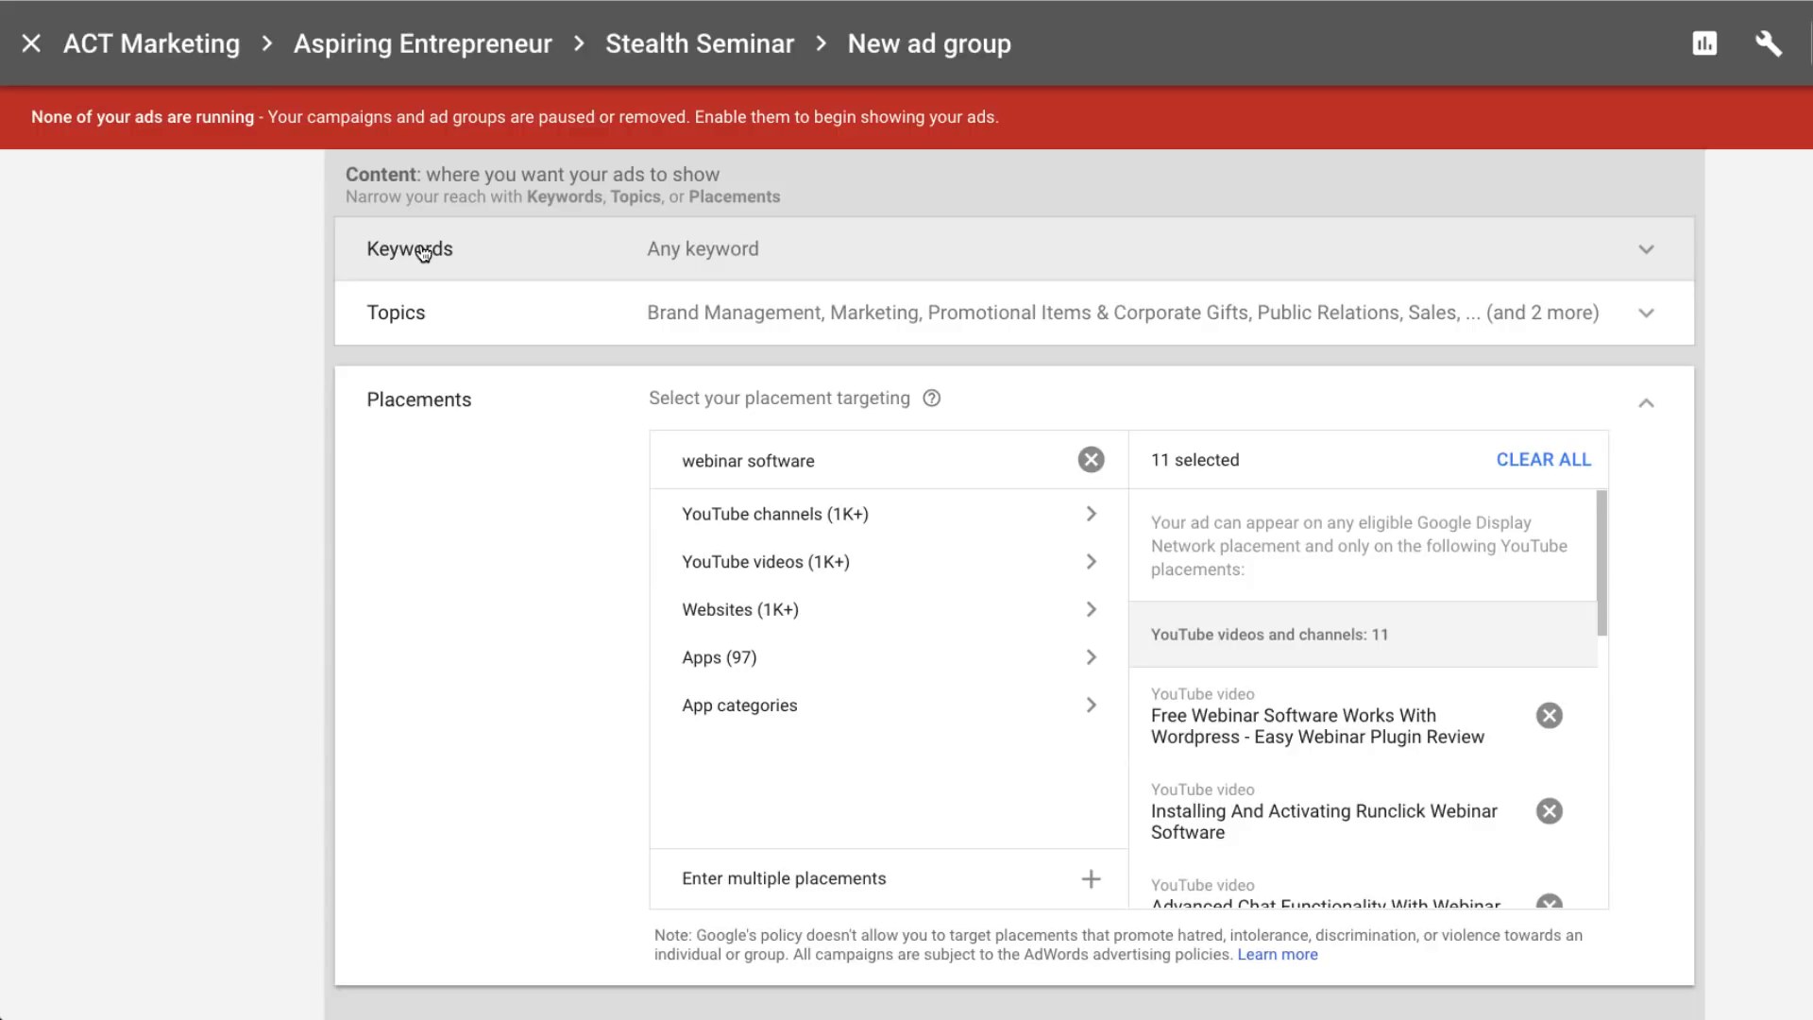
pyautogui.scroll(-7, 422, 251)
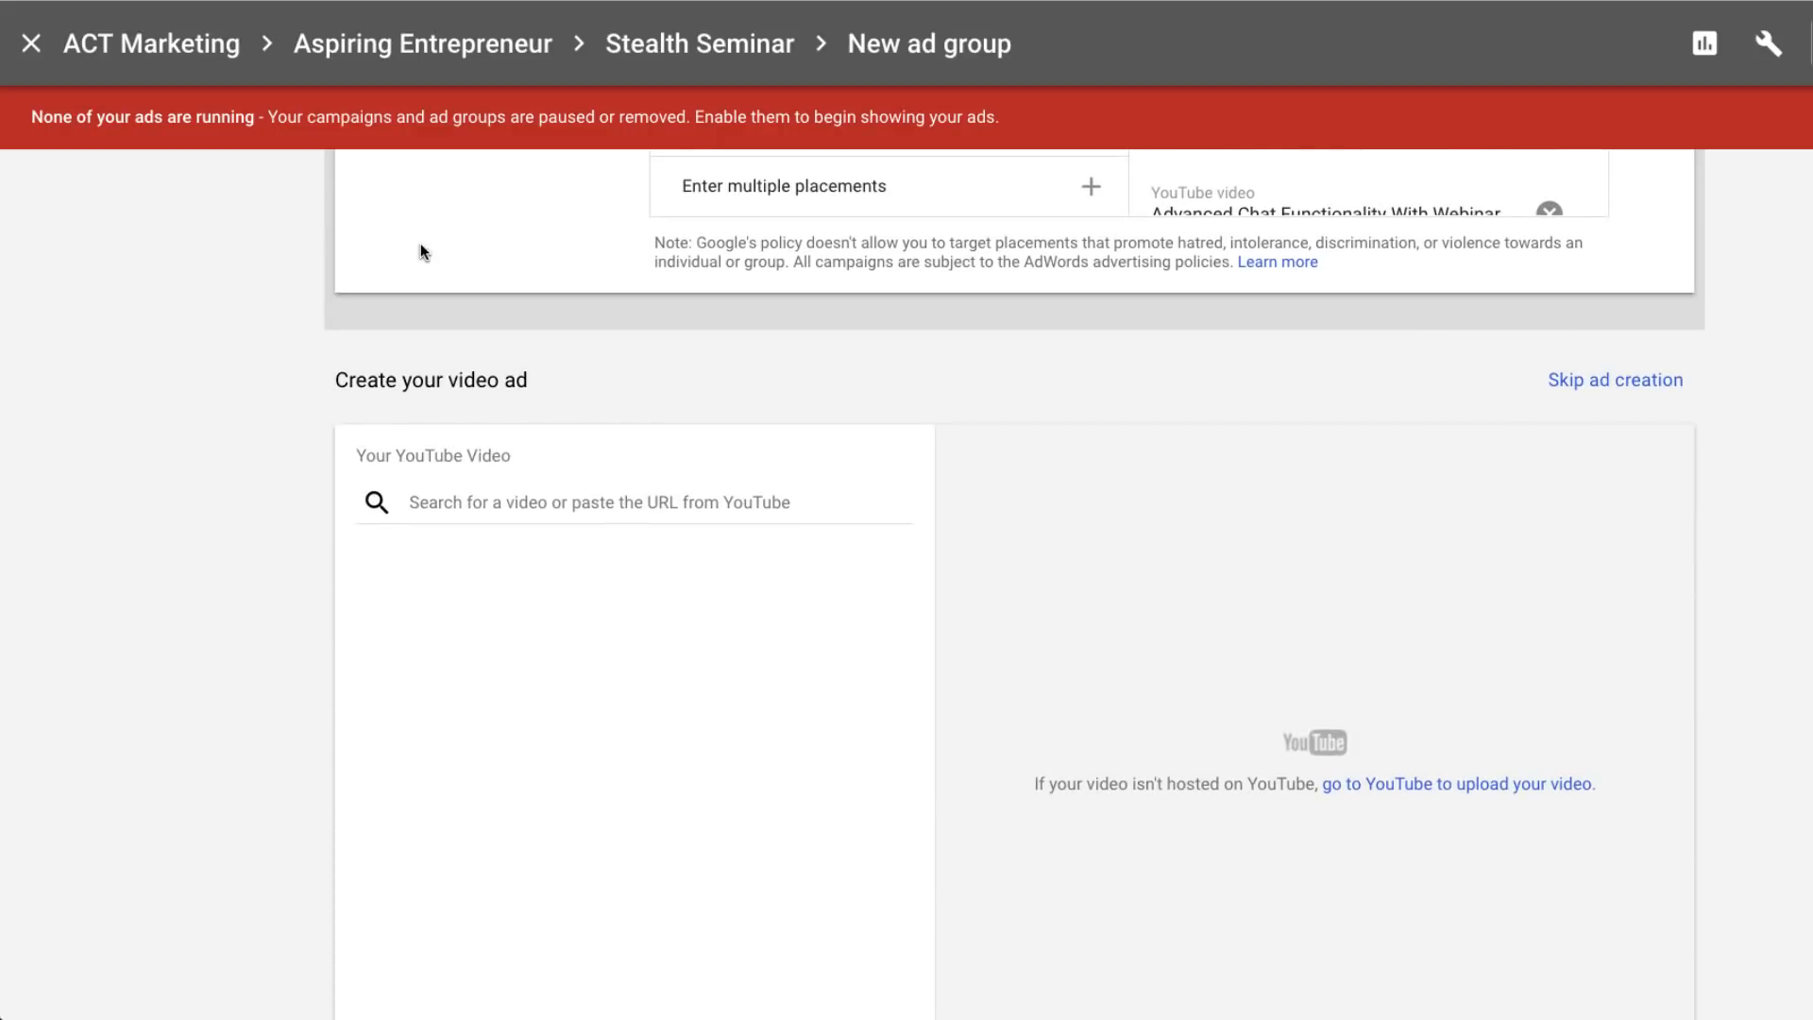
pyautogui.scroll(-2, 789, 613)
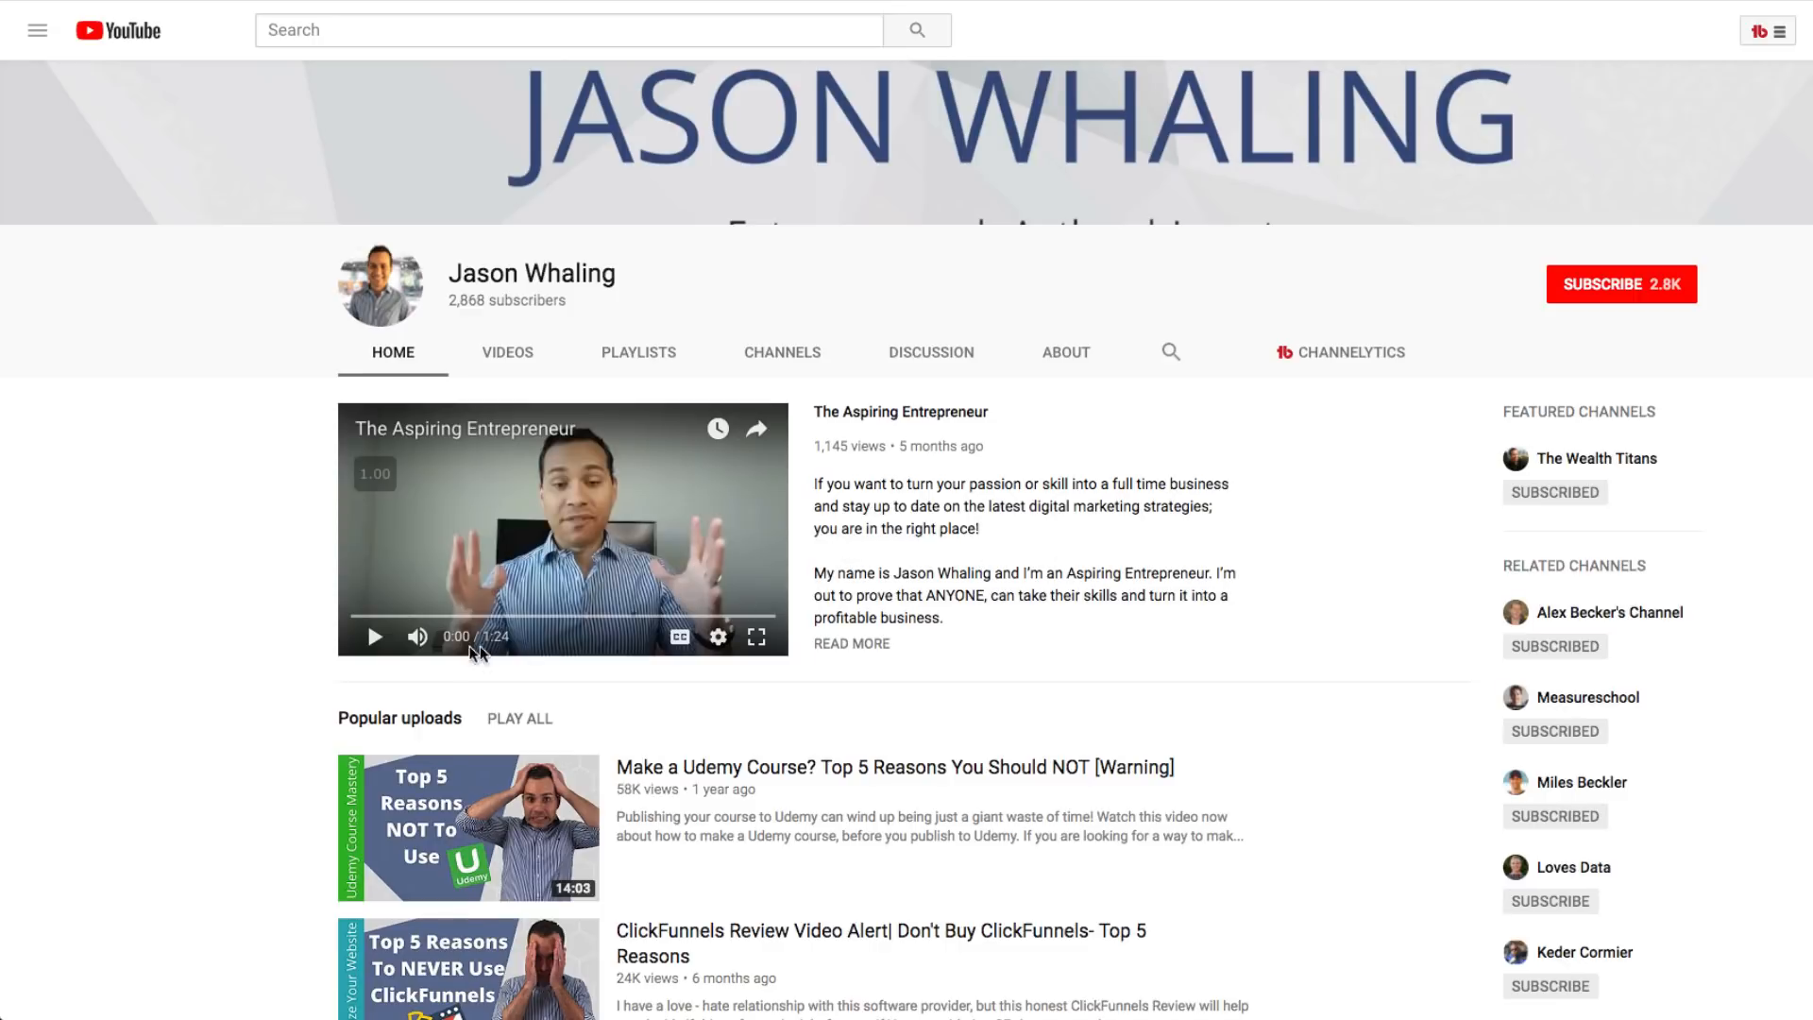
# - Copy the link of "The Influencer Value Ratio" video from YouTube and use it in AdWords as an in-stream ad
pyautogui.click(531, 616)
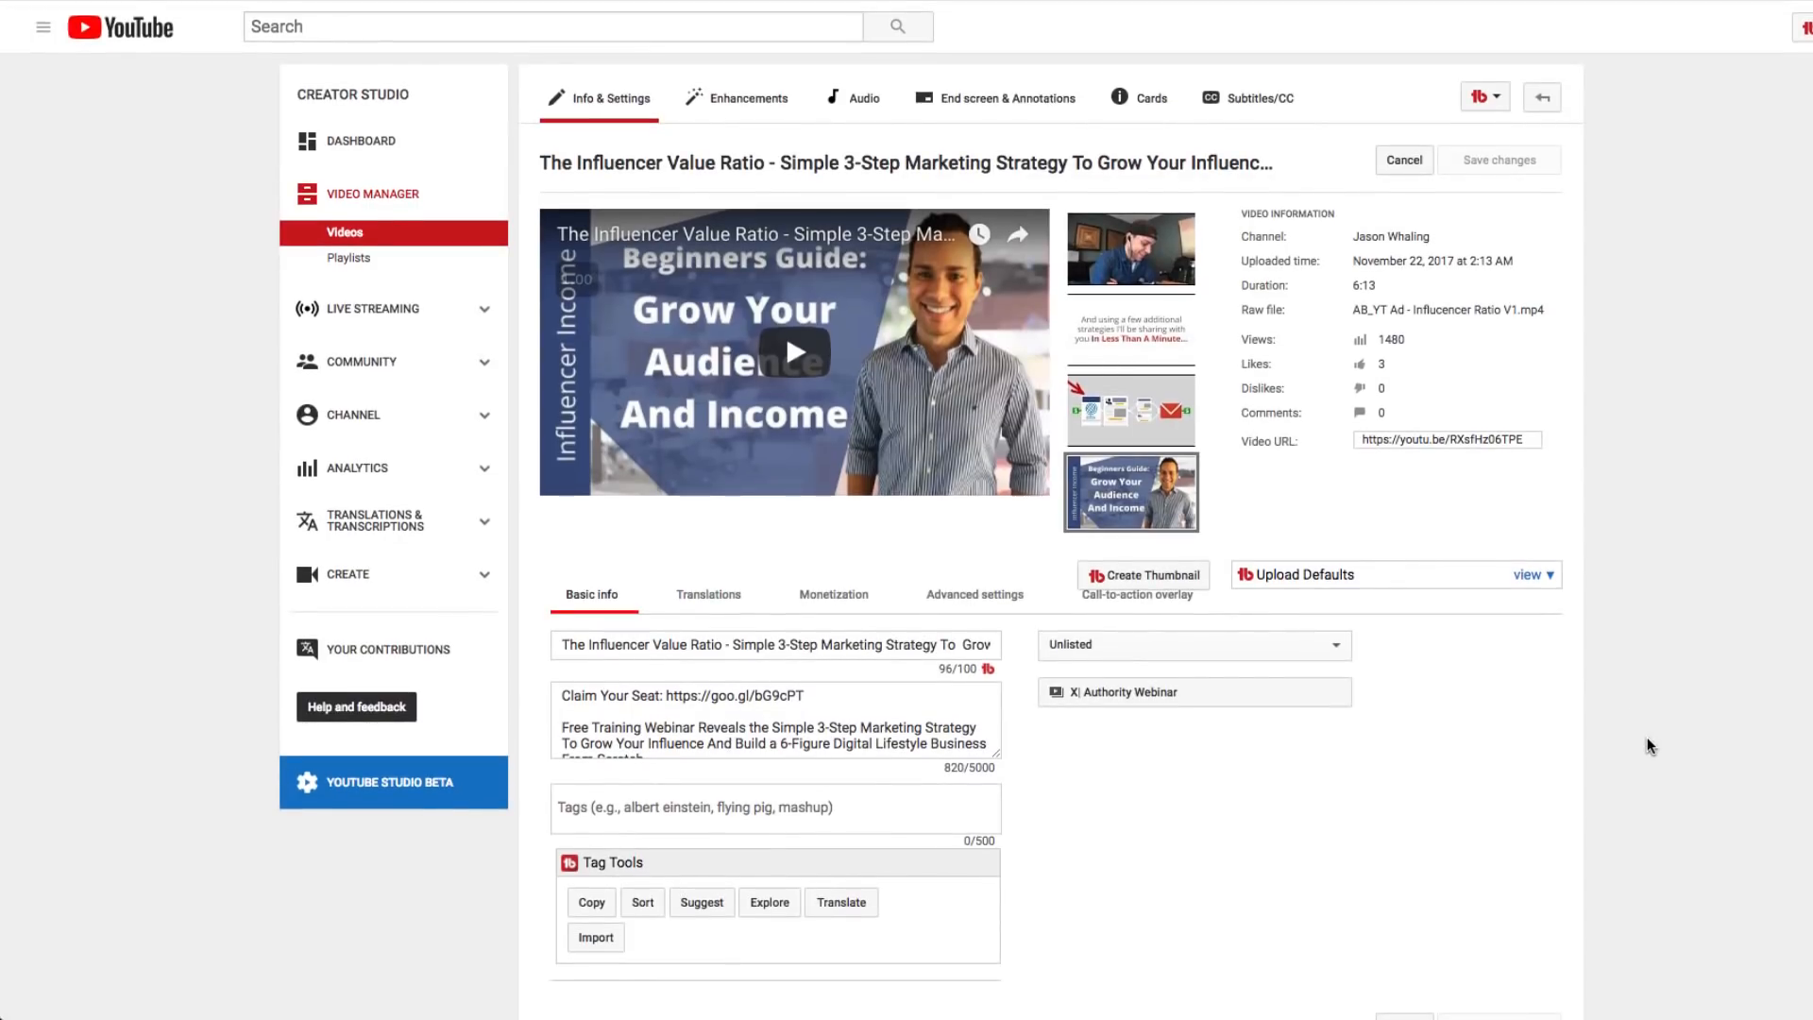
pyautogui.click(1537, 444)
pyautogui.hotkey('ctrl', 'c')
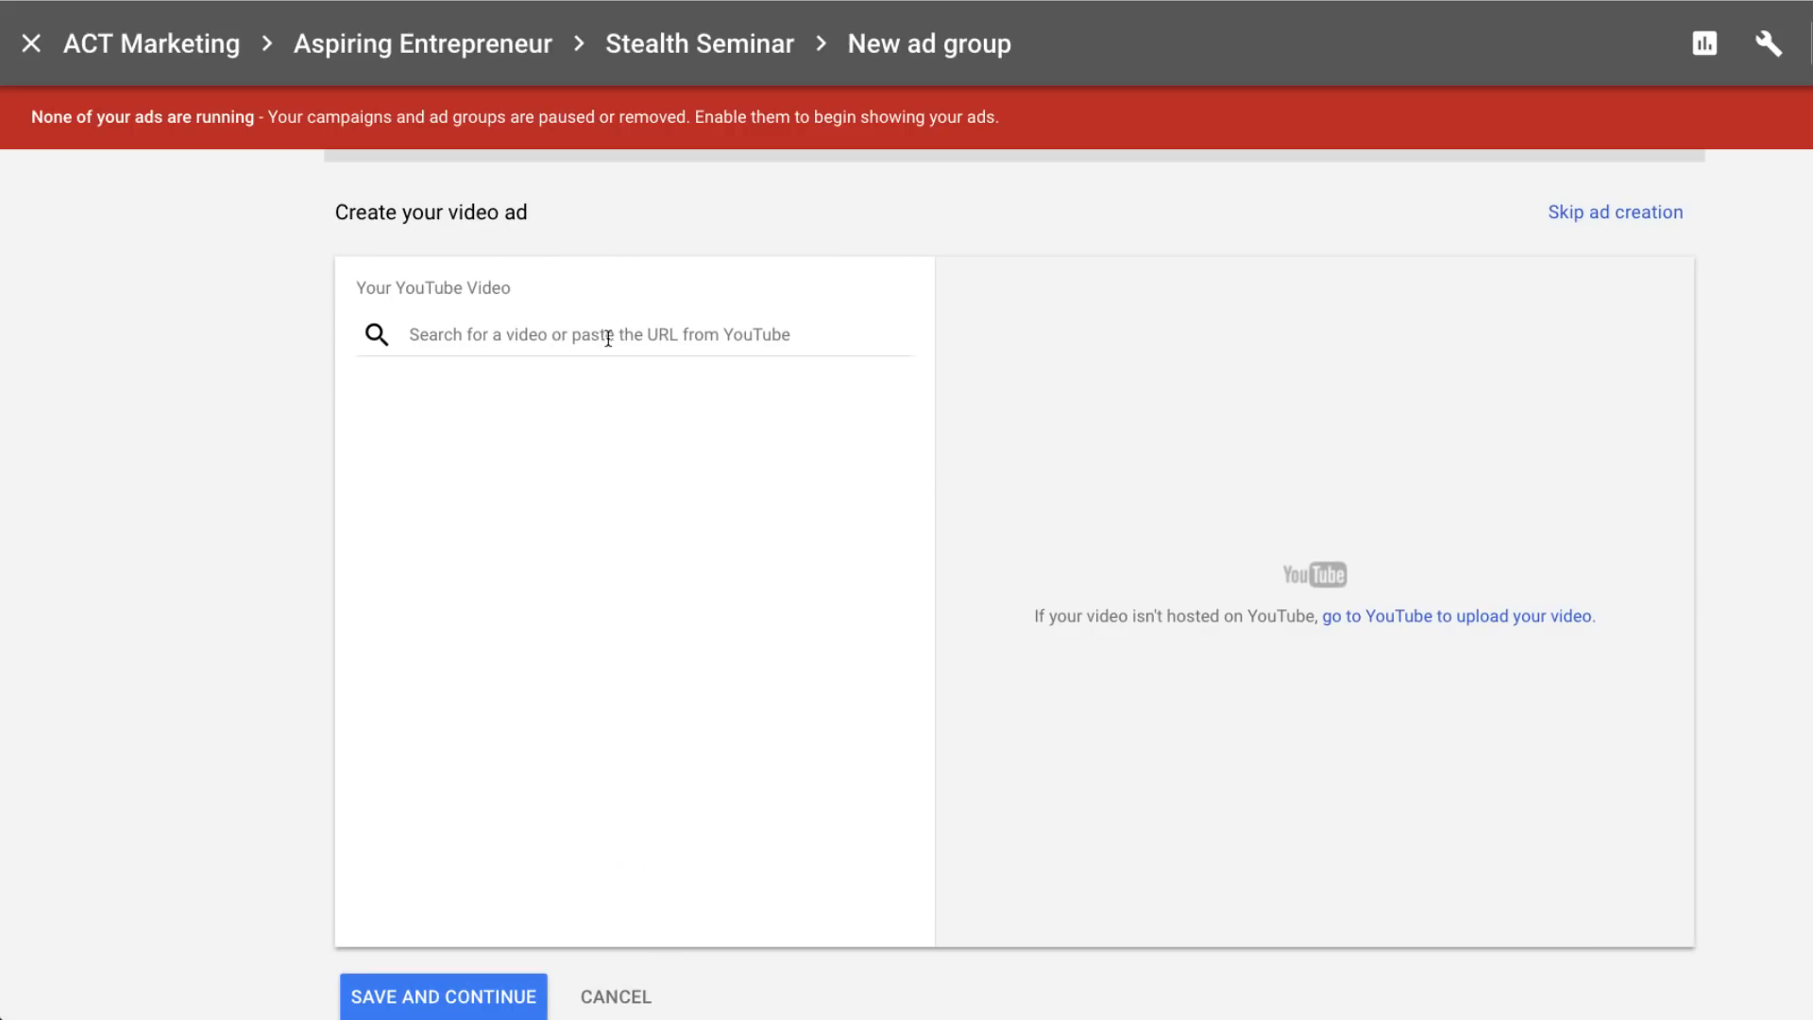
pyautogui.click(608, 335)
pyautogui.hotkey('ctrl', 'v')
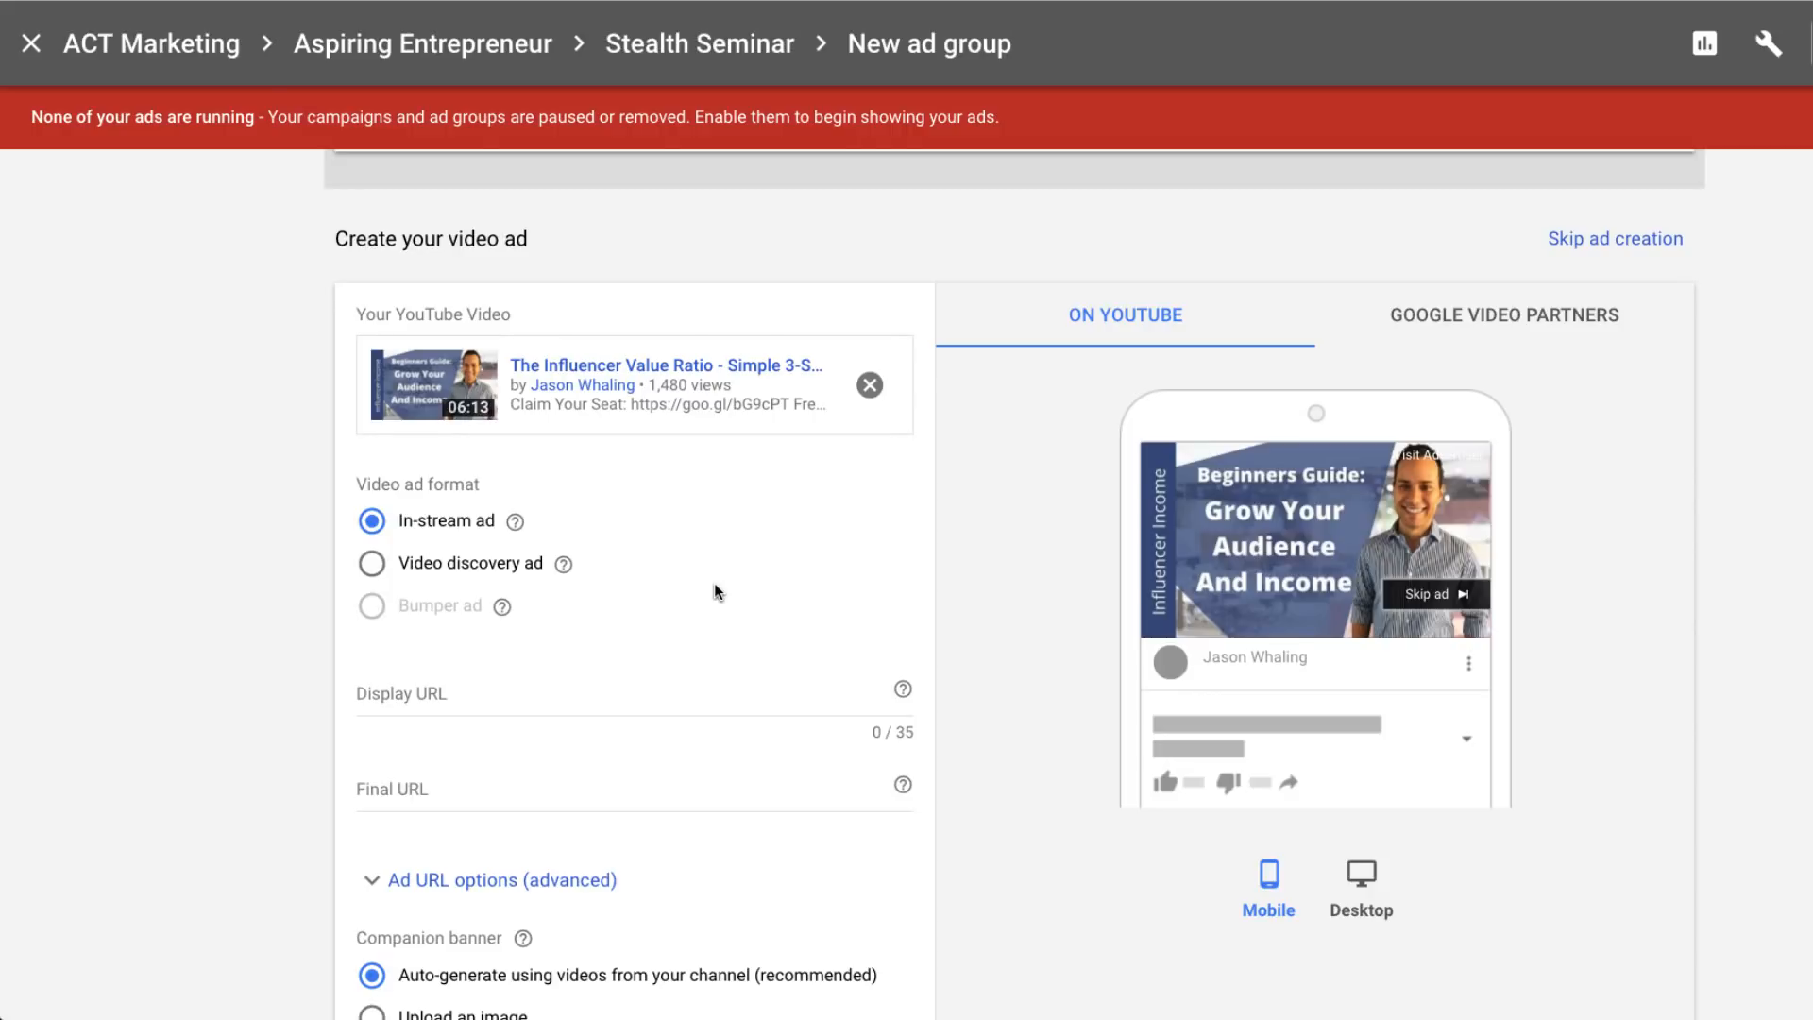
pyautogui.click(431, 569)
pyautogui.click(447, 525)
# - Enter the advertiser's website as display URL and its free webinar page as final URL, name the ad "Influencer Raito V1" and save
pyautogui.scroll(-2, 688, 535)
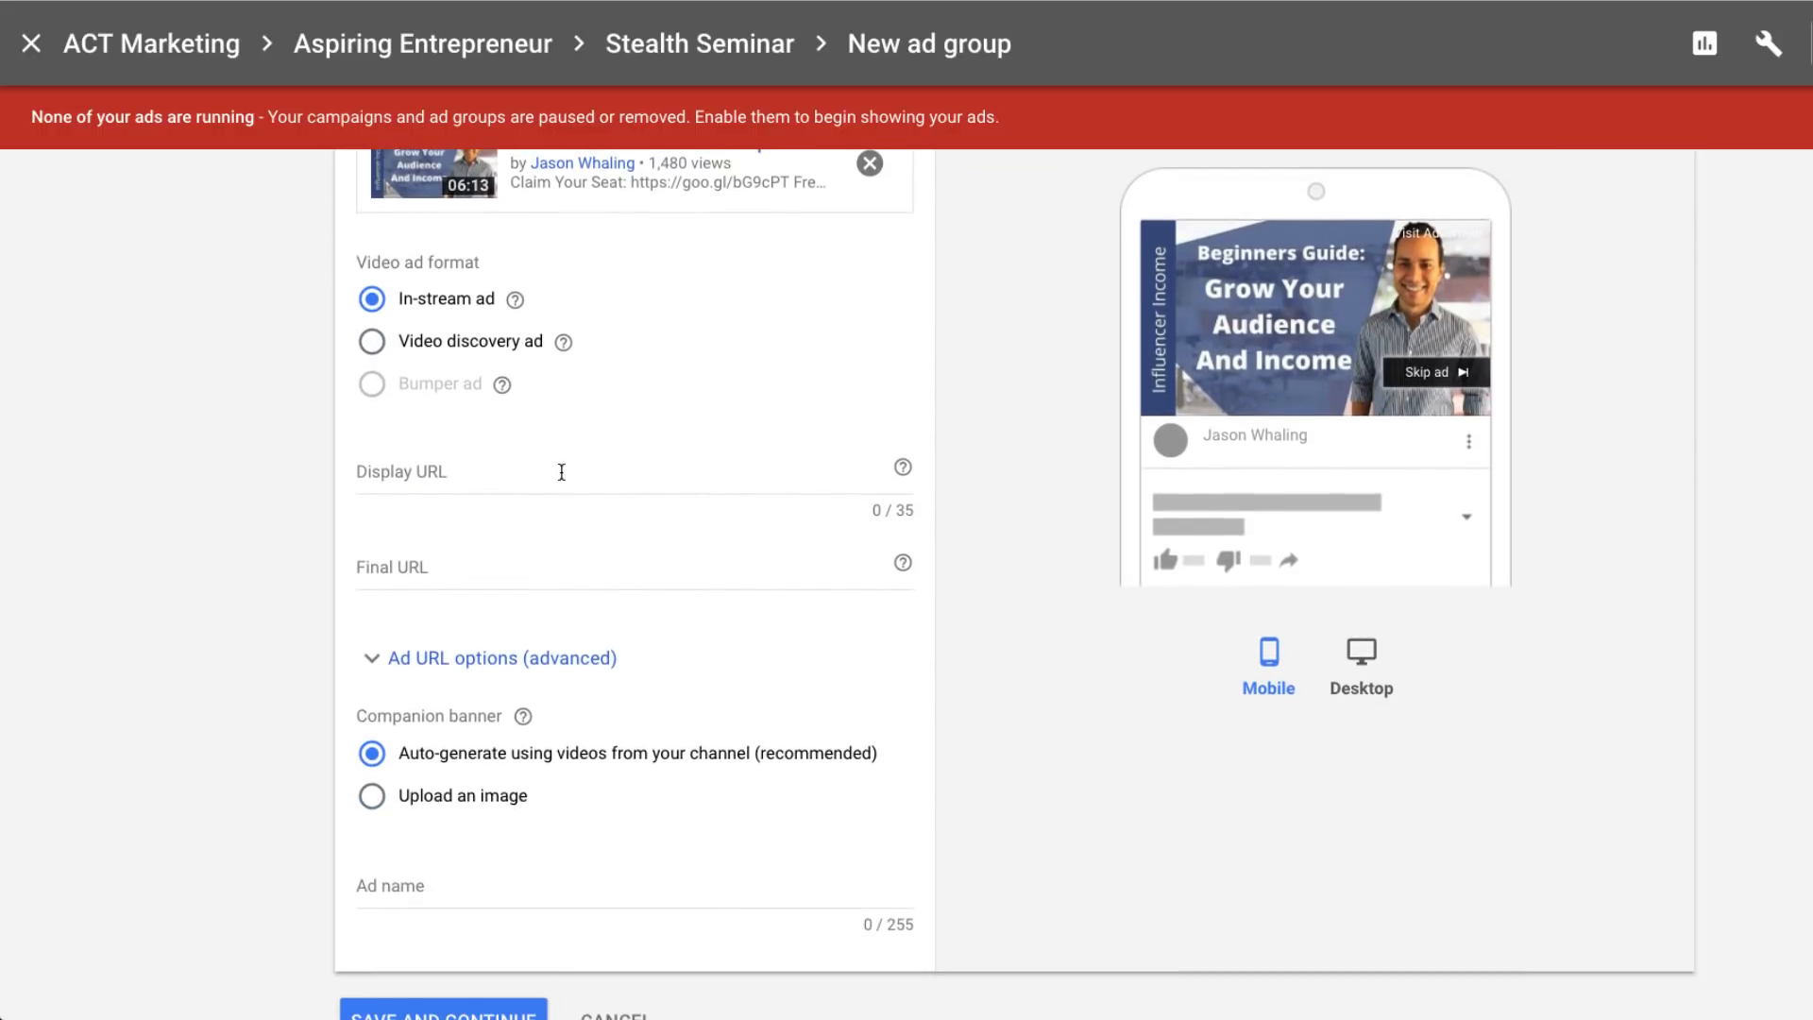
pyautogui.click(561, 472)
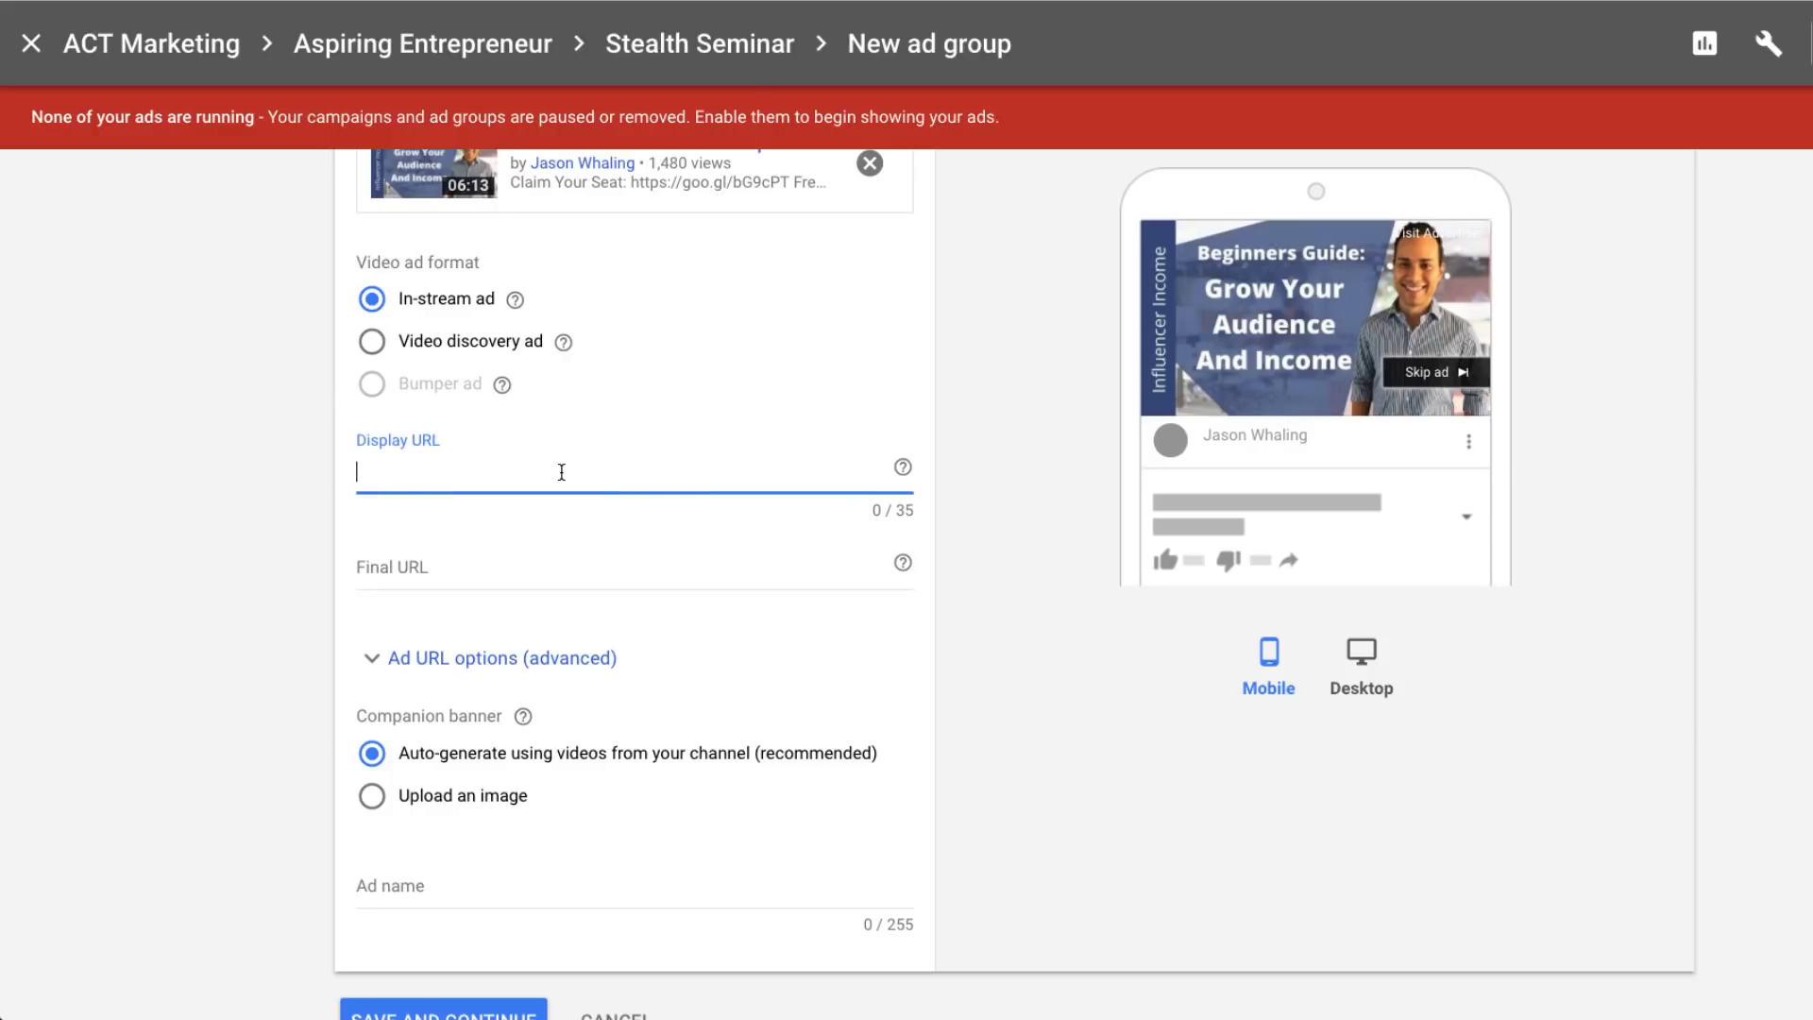
pyautogui.click(449, 571)
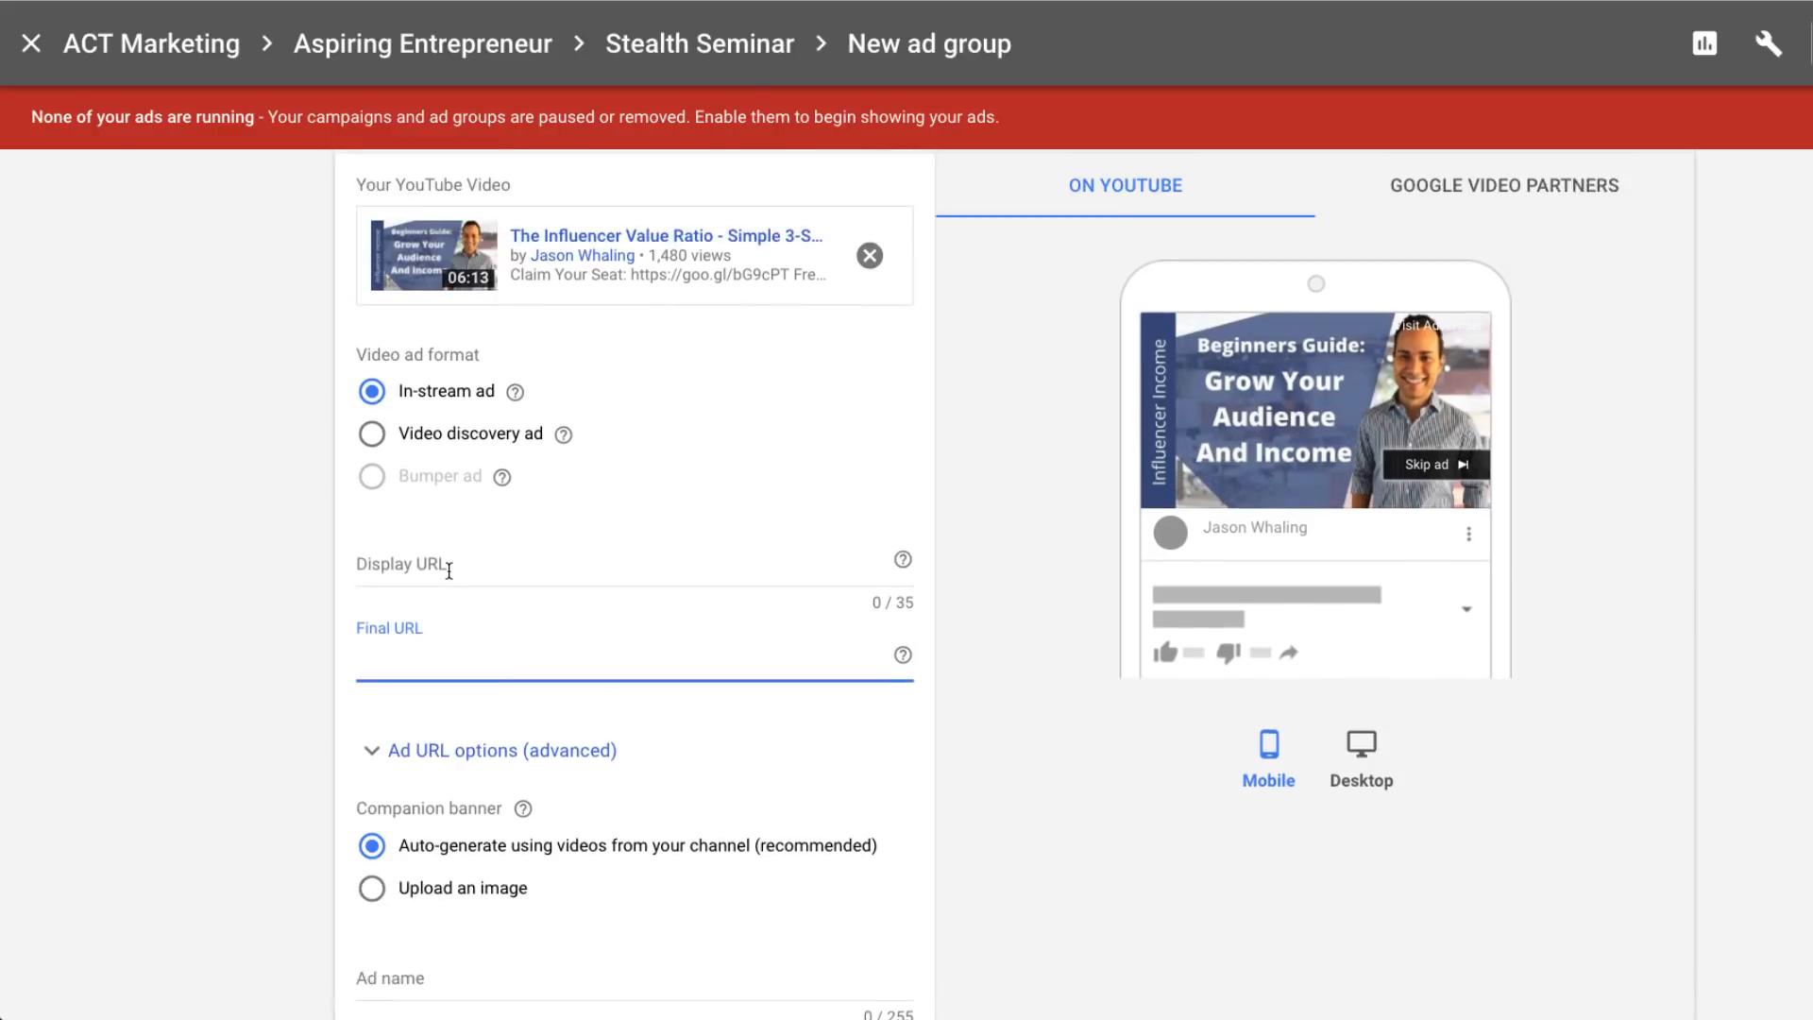
pyautogui.scroll(-1, 207, 602)
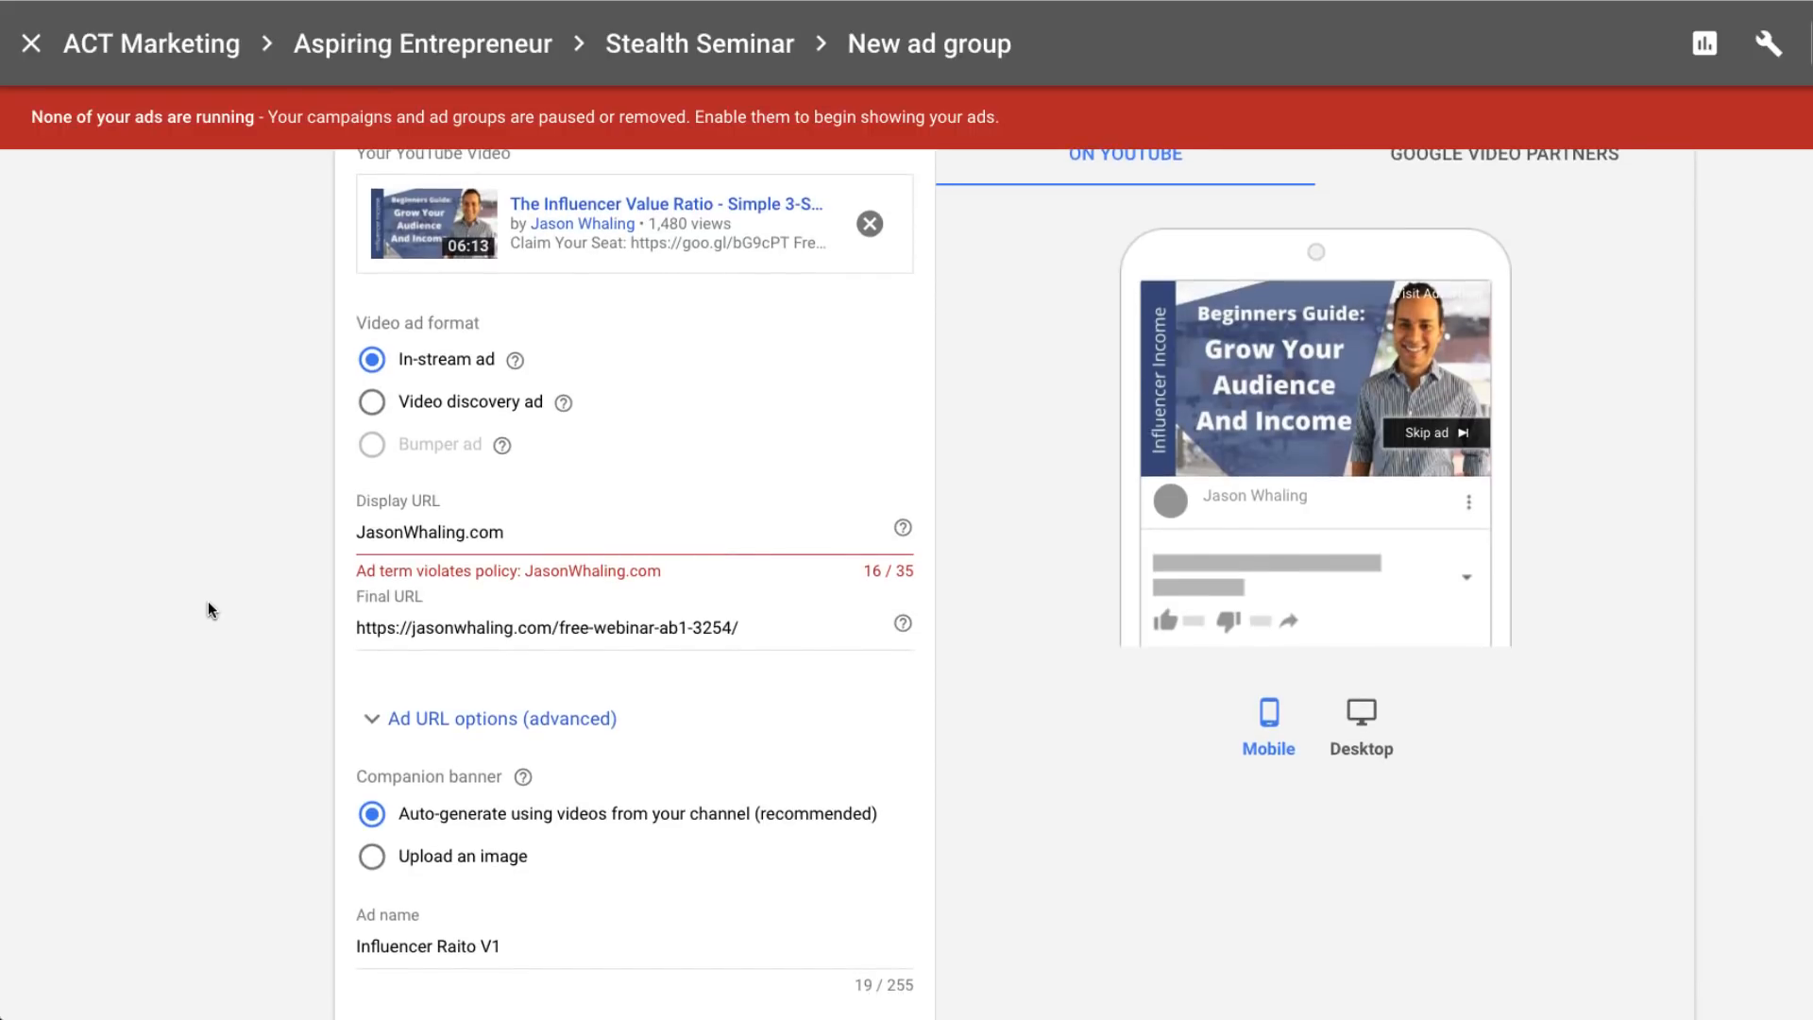
pyautogui.scroll(-3, 207, 609)
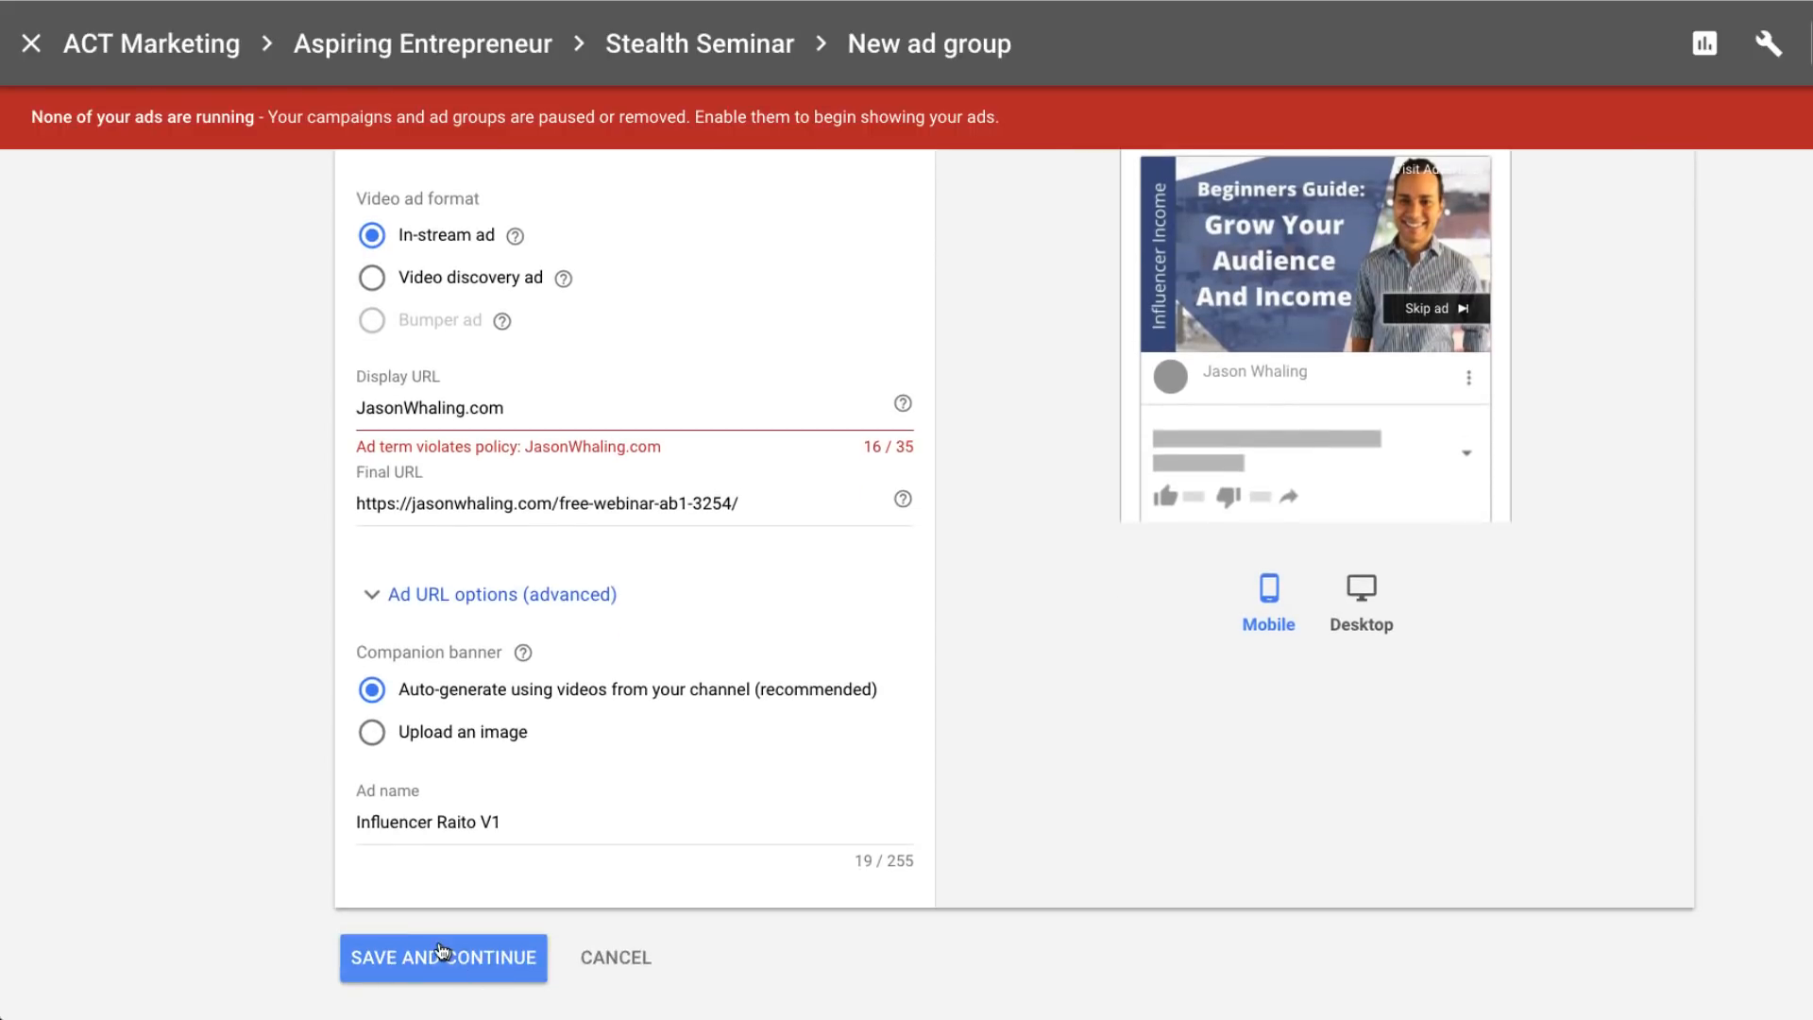
pyautogui.click(439, 950)
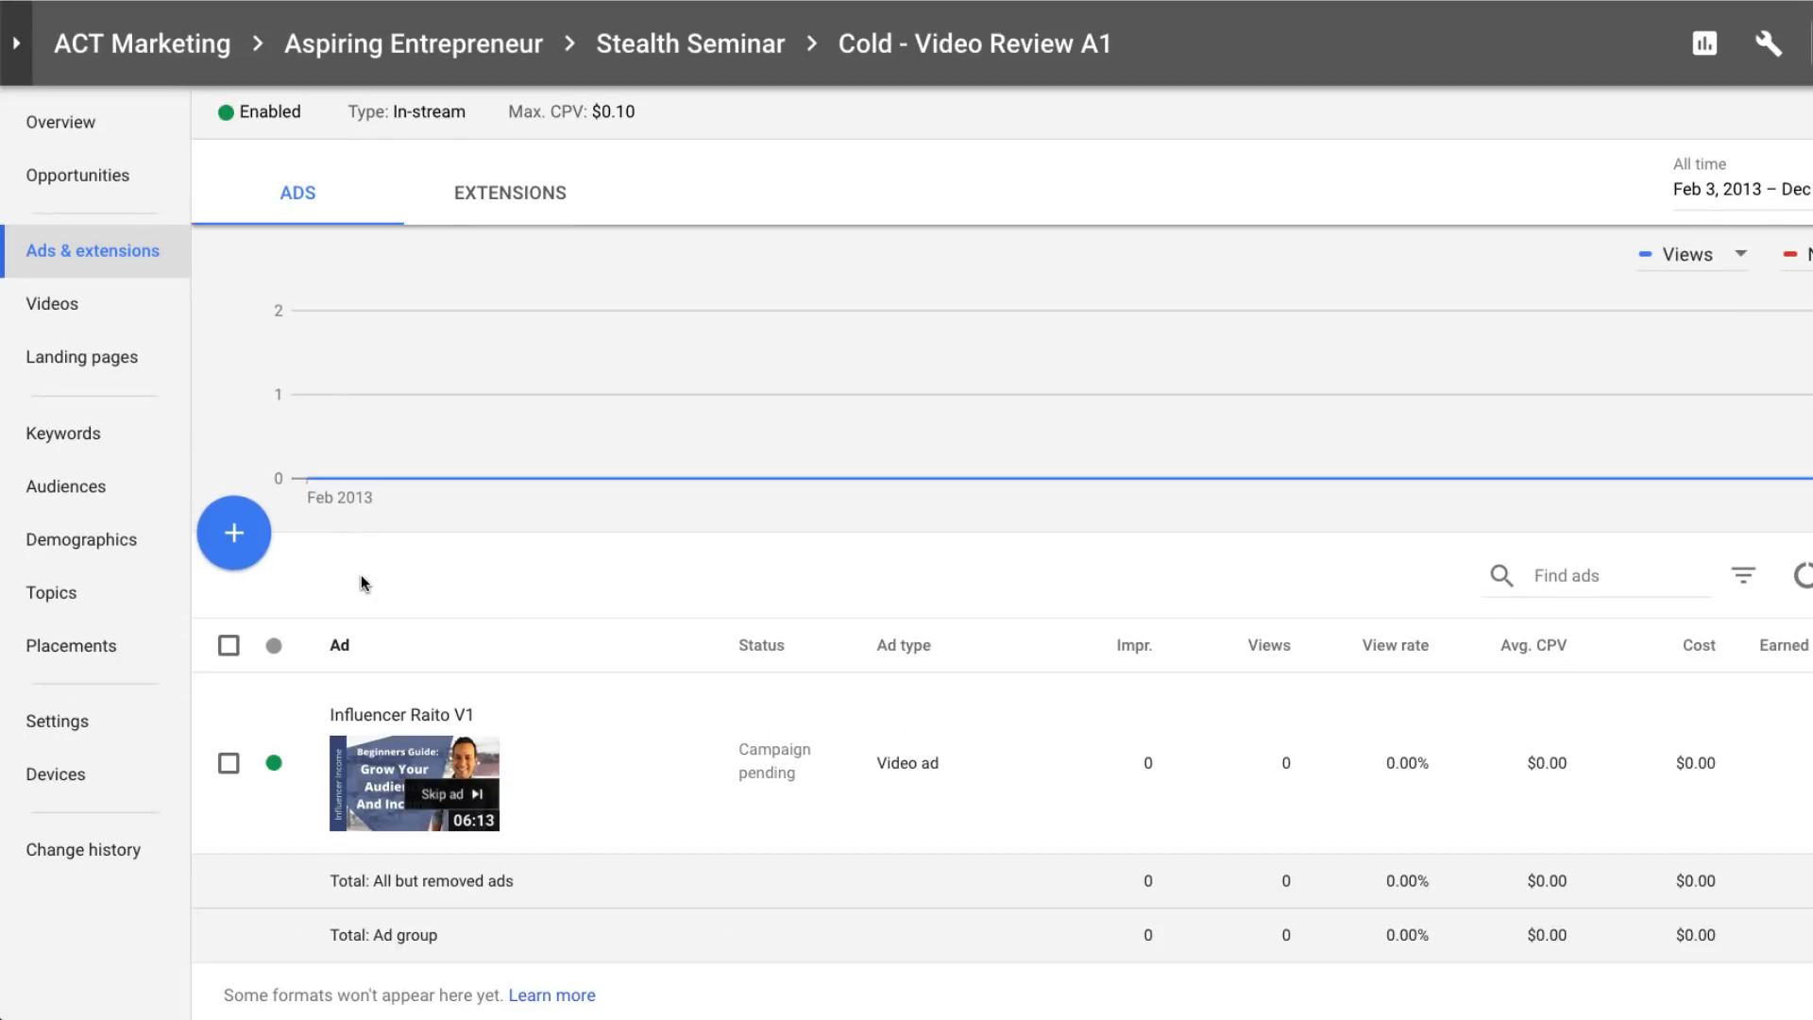
# - Start a second video ad in the ad group with the YouTube video "Is Stealth Seminar Right For You?"
pyautogui.click(235, 532)
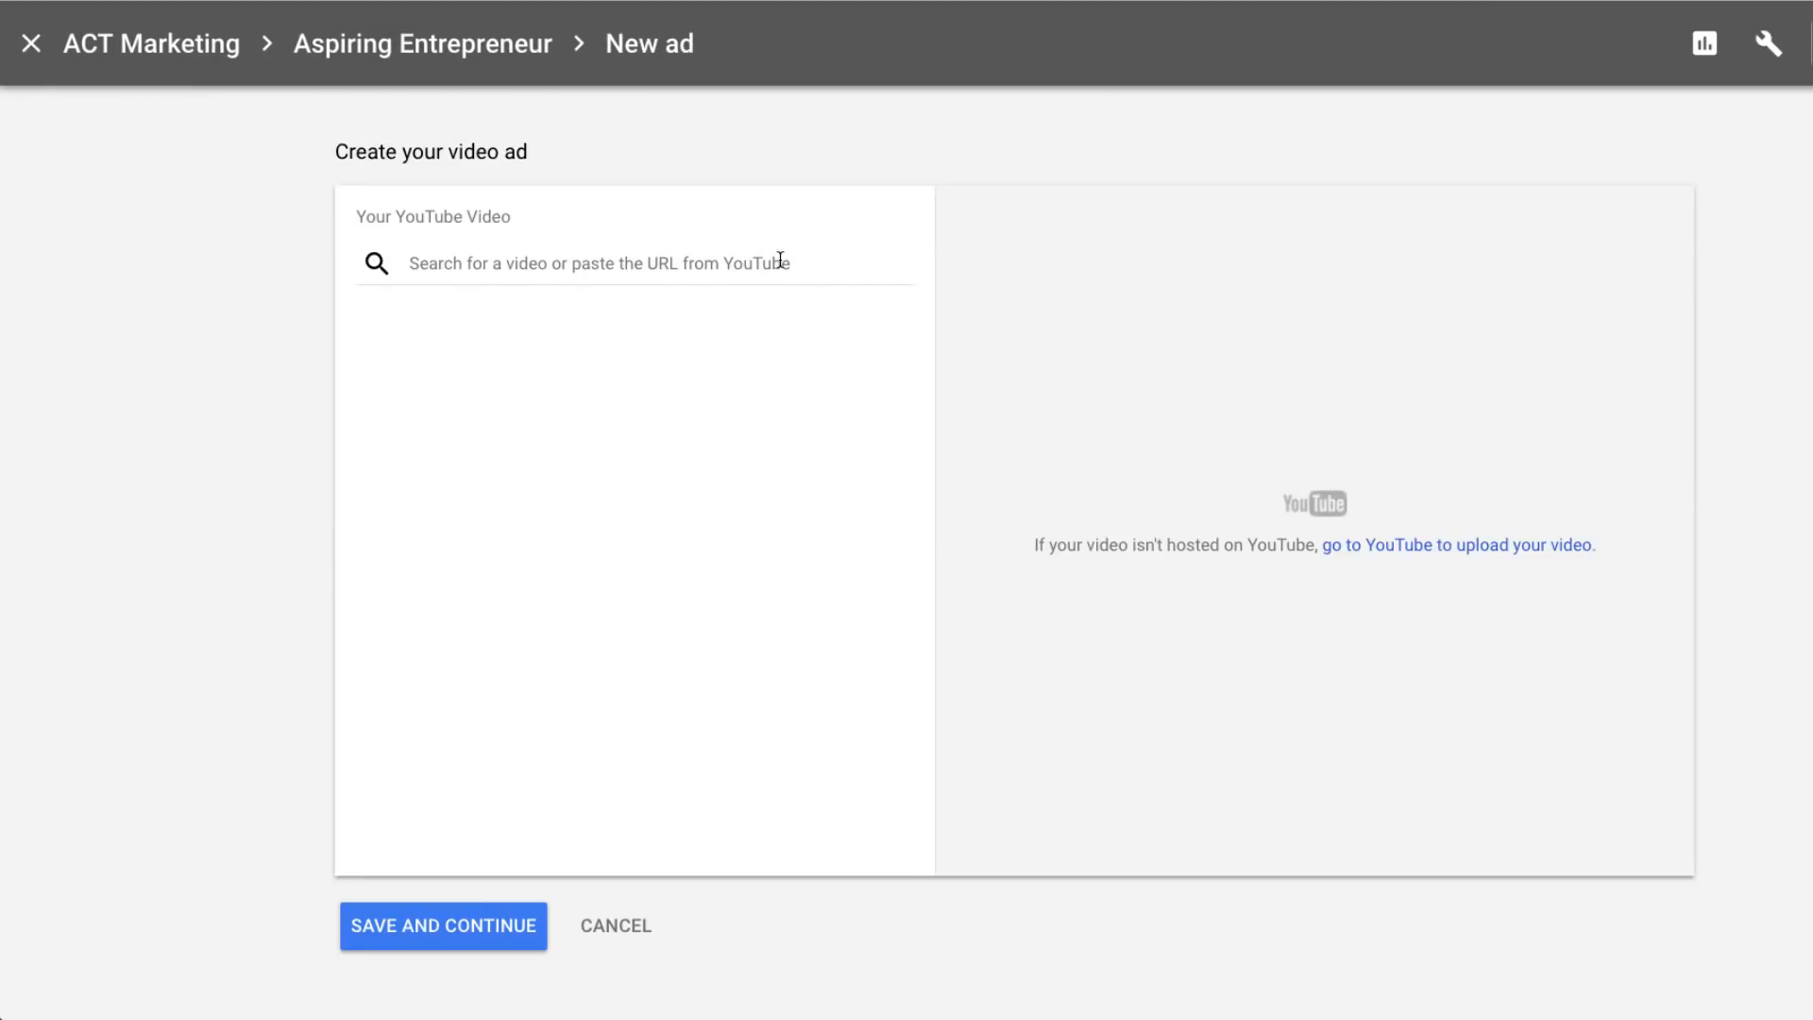
pyautogui.click(780, 261)
pyautogui.write('https://www.youtube.com/watch?v=2DOZs458-yw')
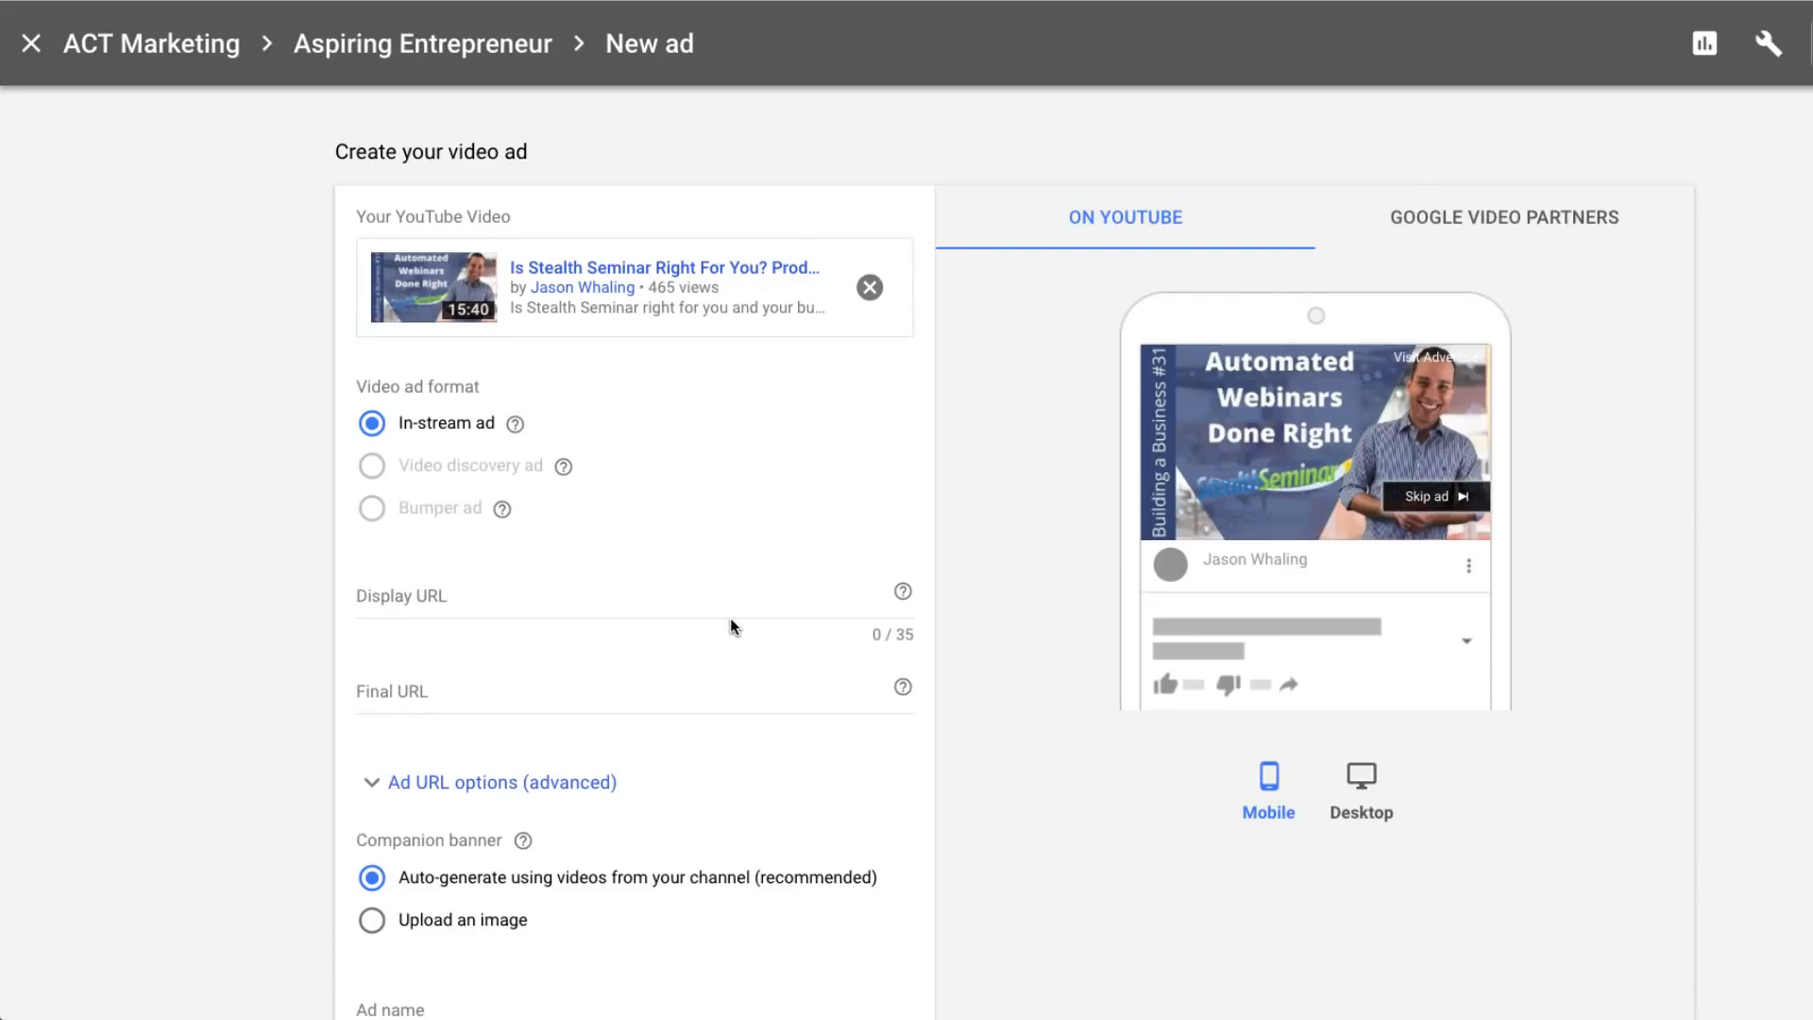
pyautogui.scroll(-2, 756, 425)
pyautogui.scroll(1, 756, 424)
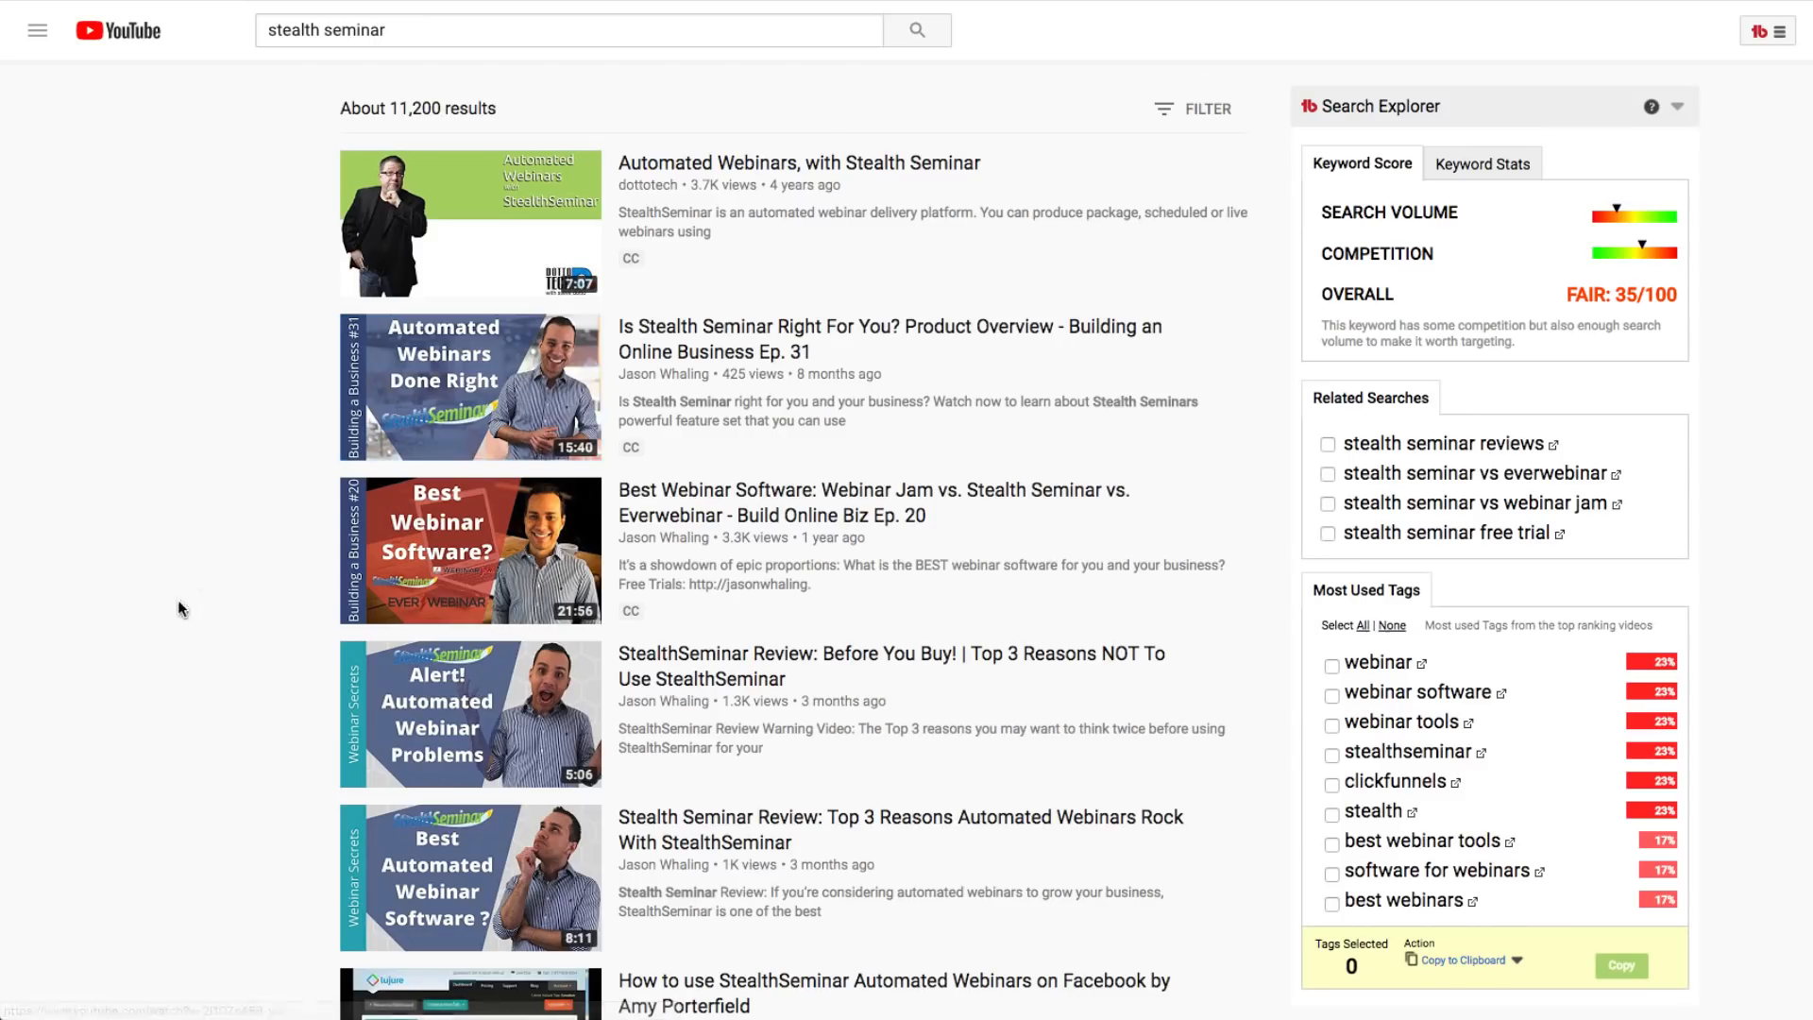
# - Replace the new ad's video with "Best Webinar Software: Webinar Jam vs. Stealth Seminar vs. Everwebinar", copying its link from the YouTube search results
pyautogui.rightClick(484, 572)
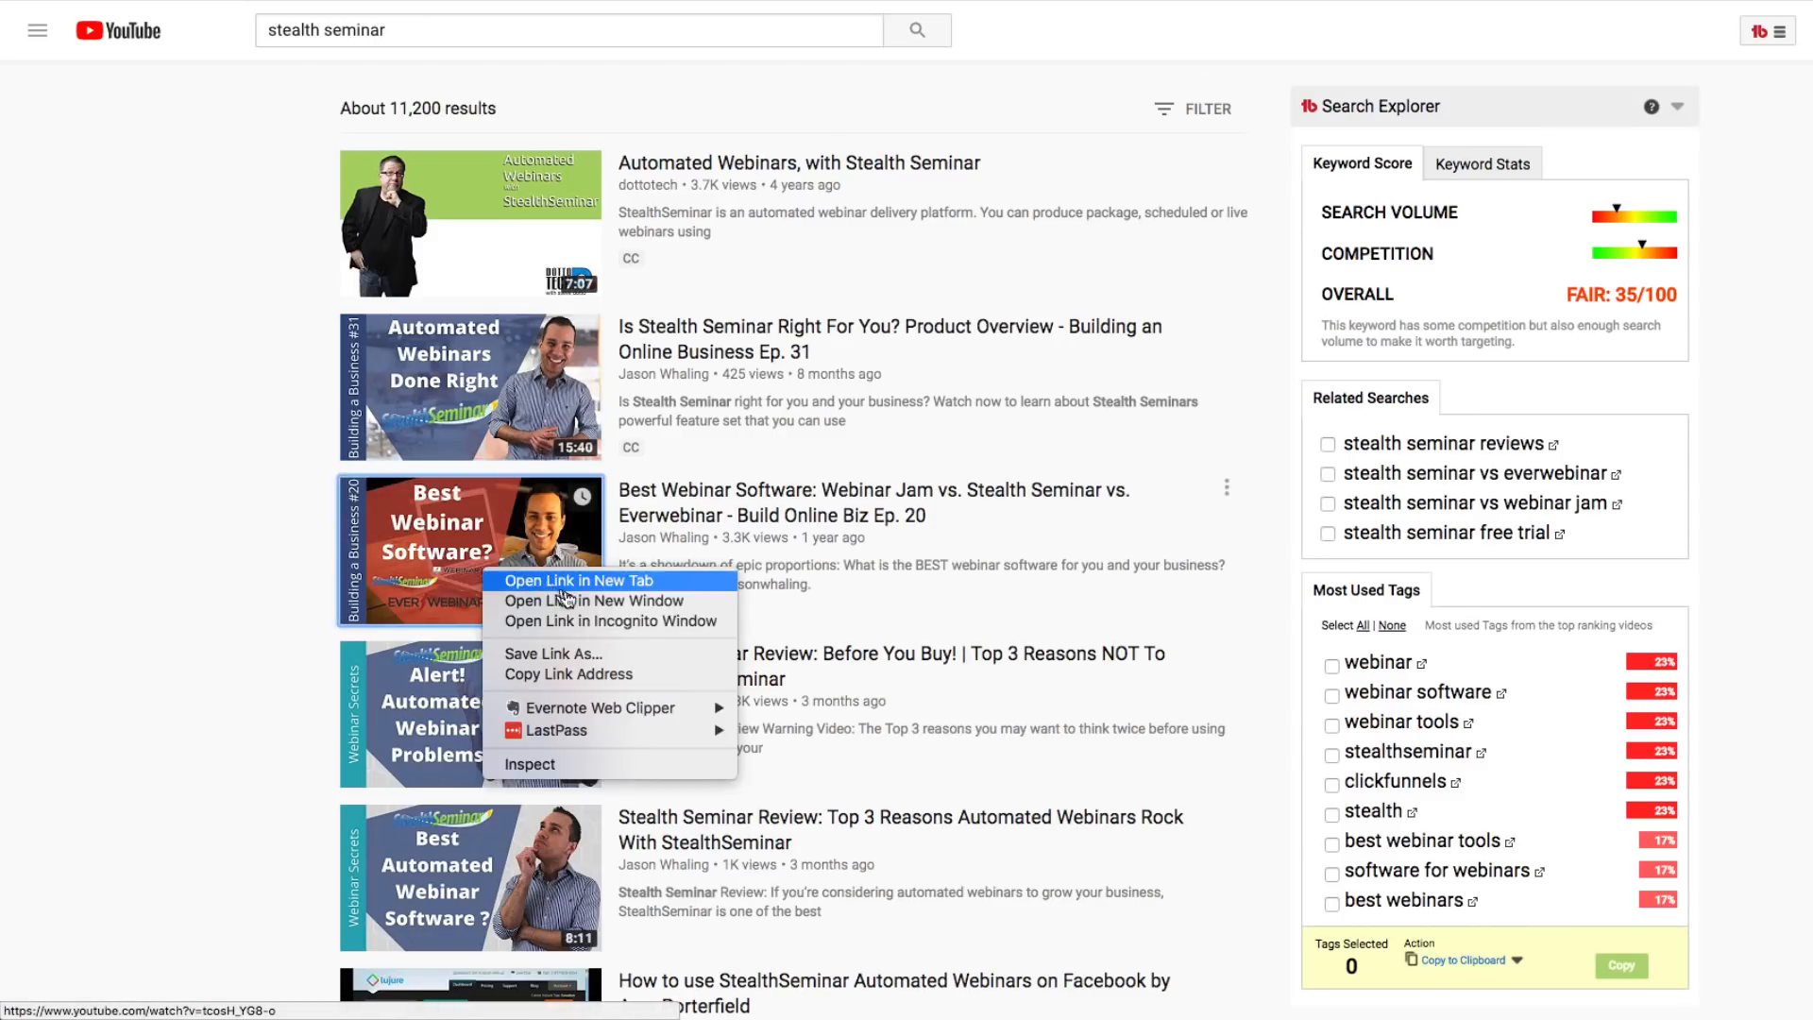
pyautogui.click(567, 673)
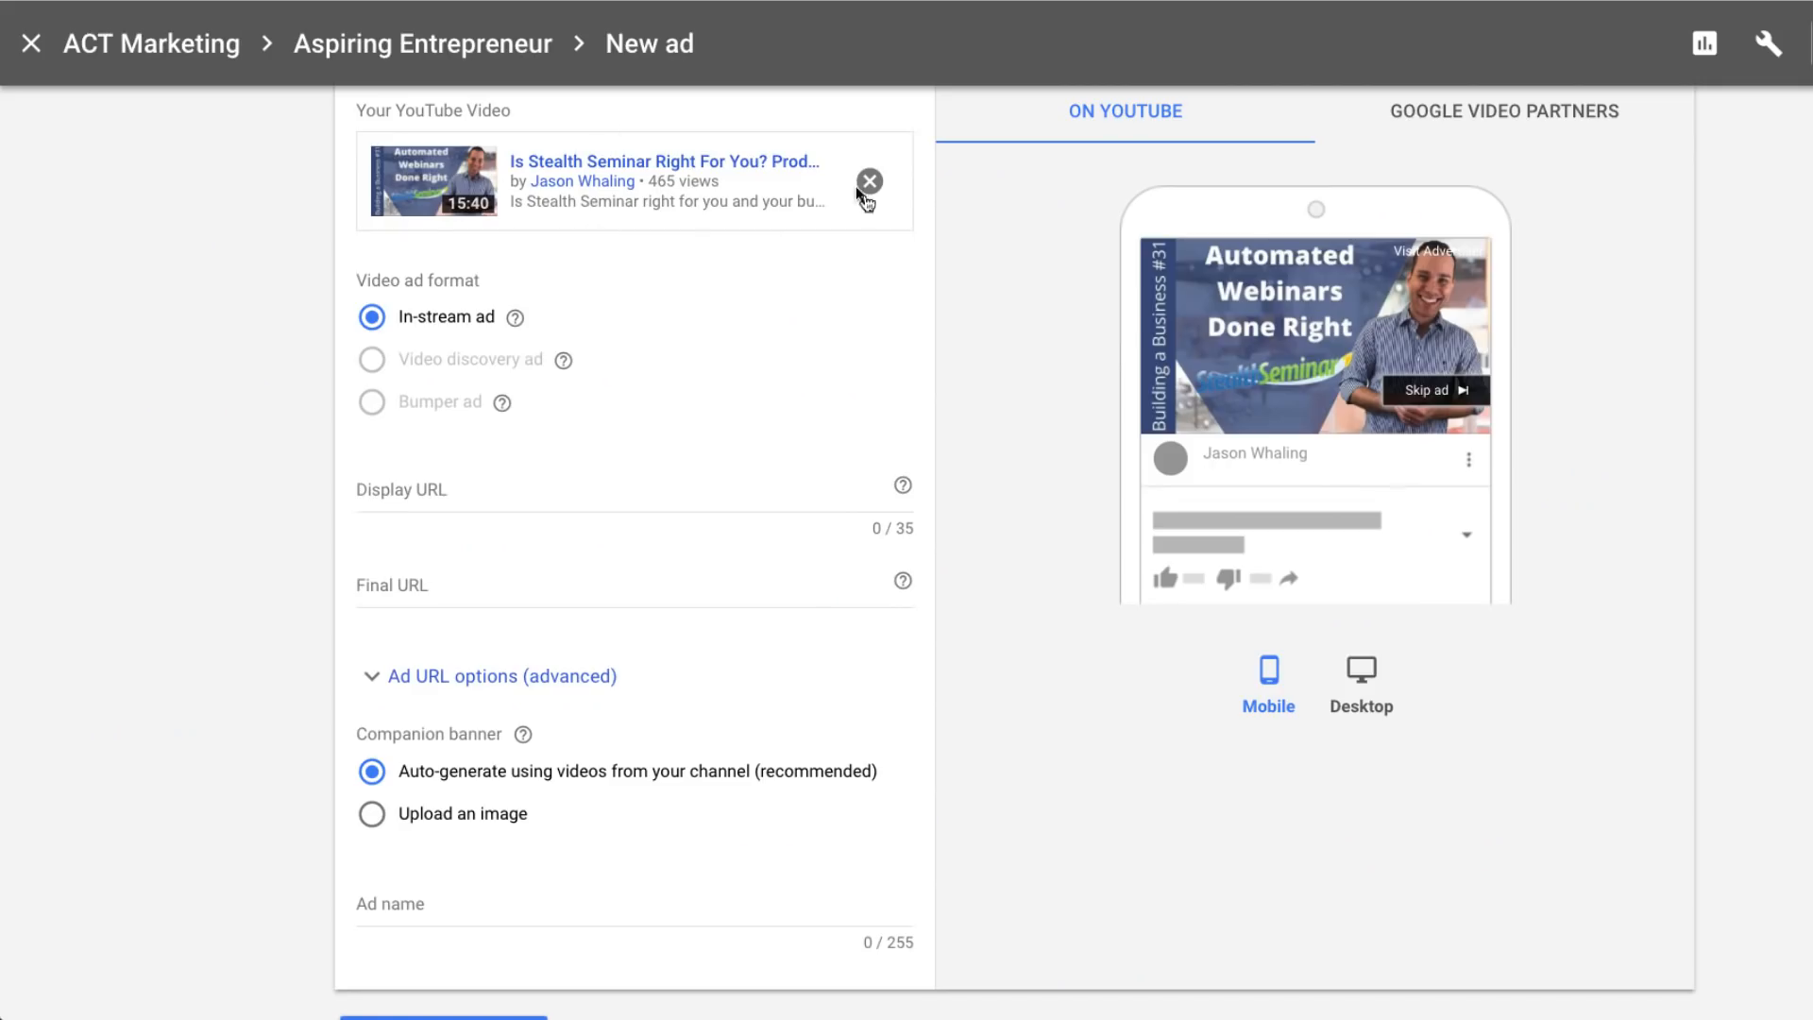
pyautogui.click(869, 182)
pyautogui.click(598, 154)
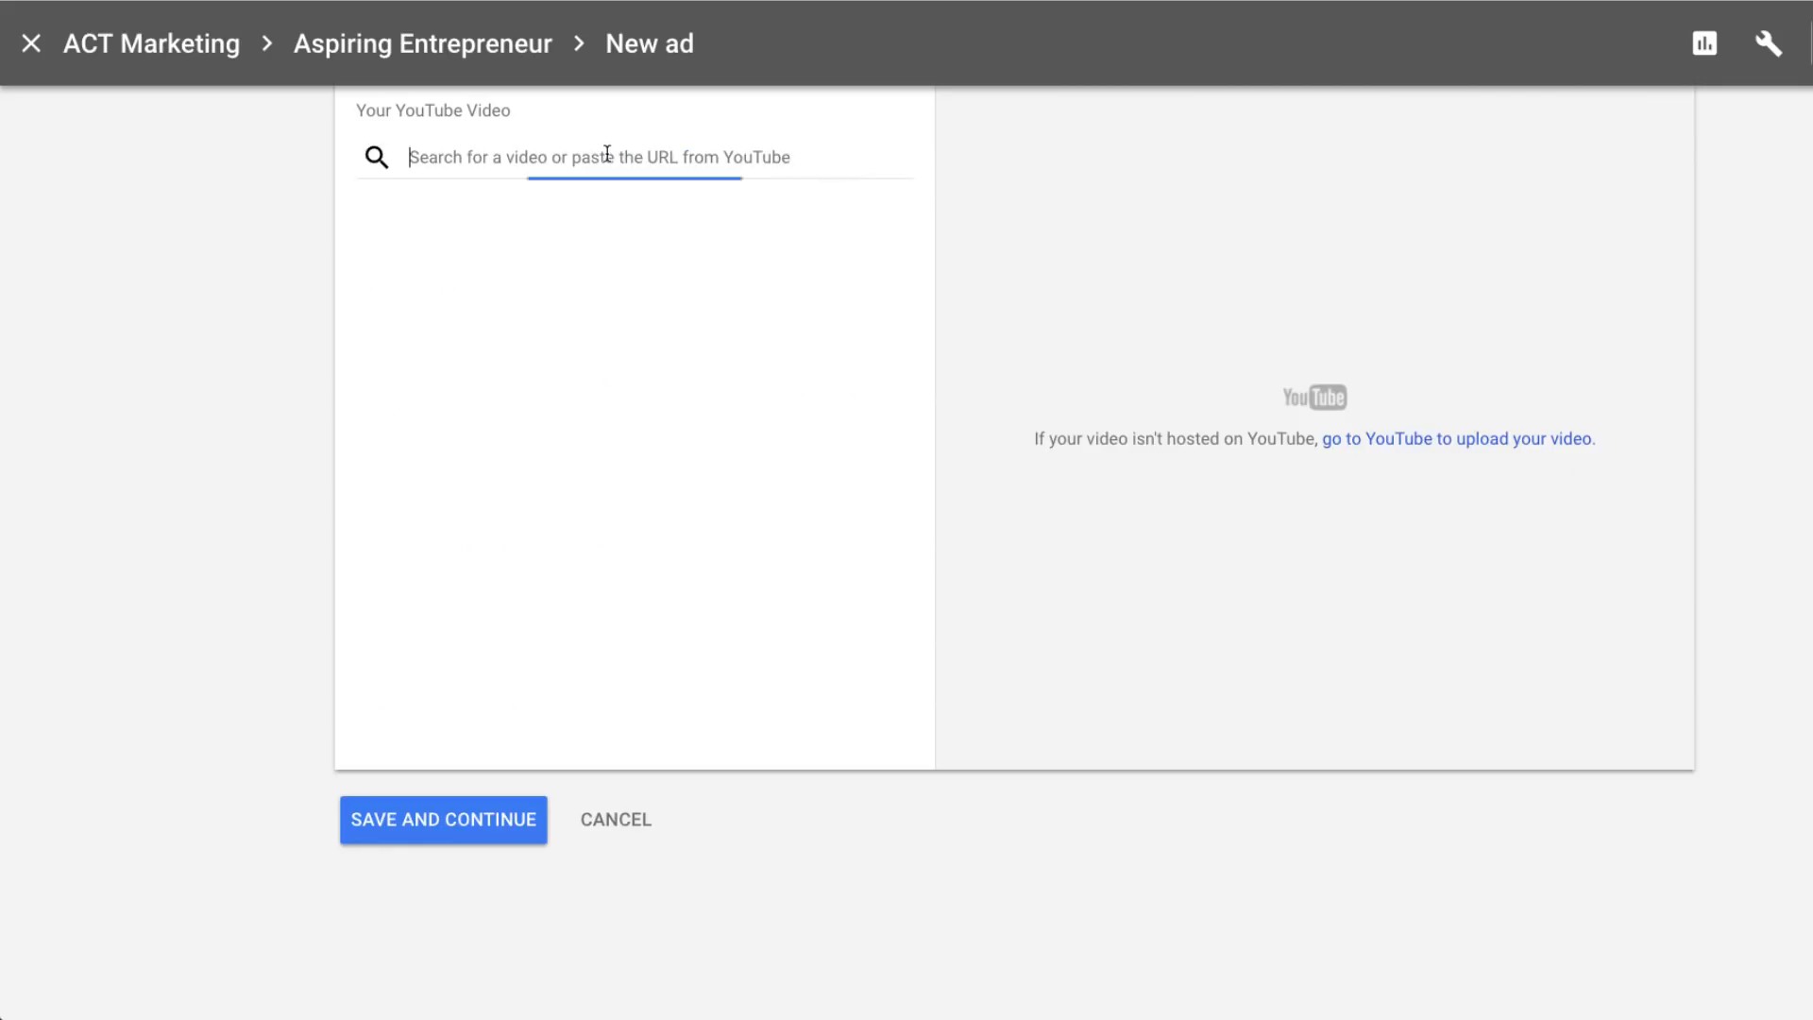
pyautogui.hotkey('ctrl', 'v')
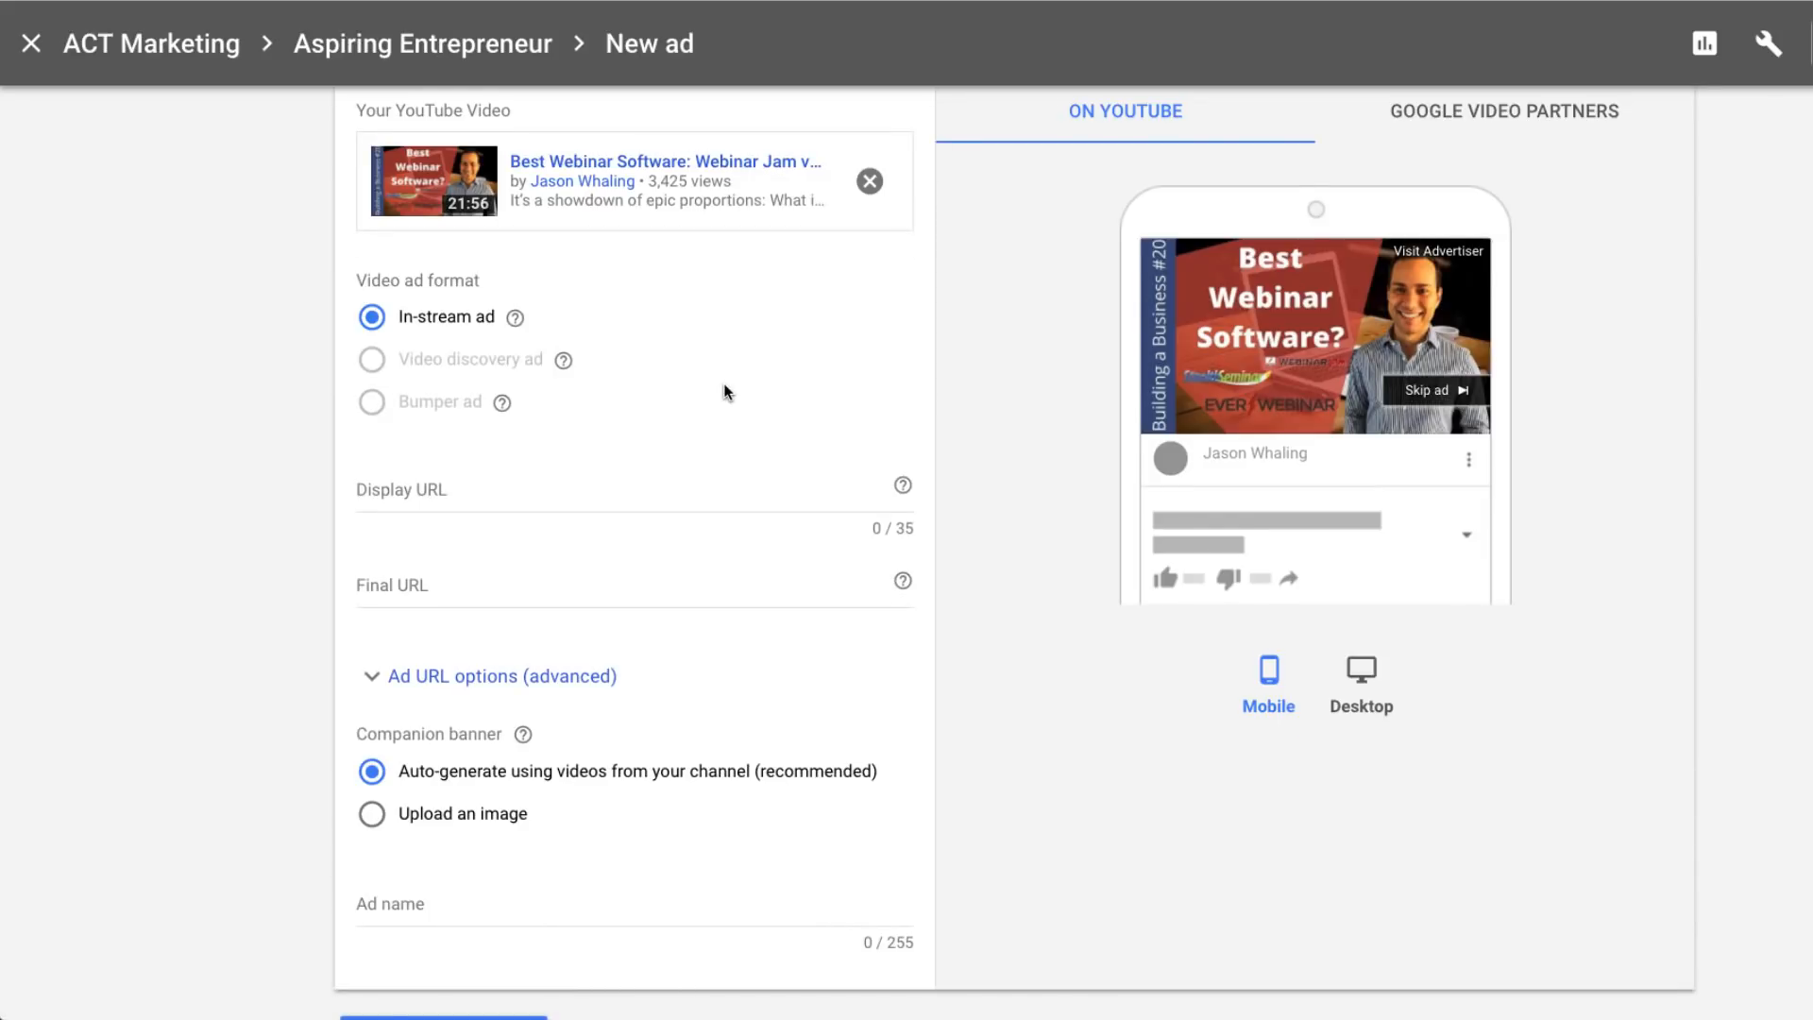
# - Enter the advertiser's YouTube channel address as display and final URL, name the ad "StealthvEver V1" and save
pyautogui.scroll(1, 728, 388)
pyautogui.scroll(-3, 728, 391)
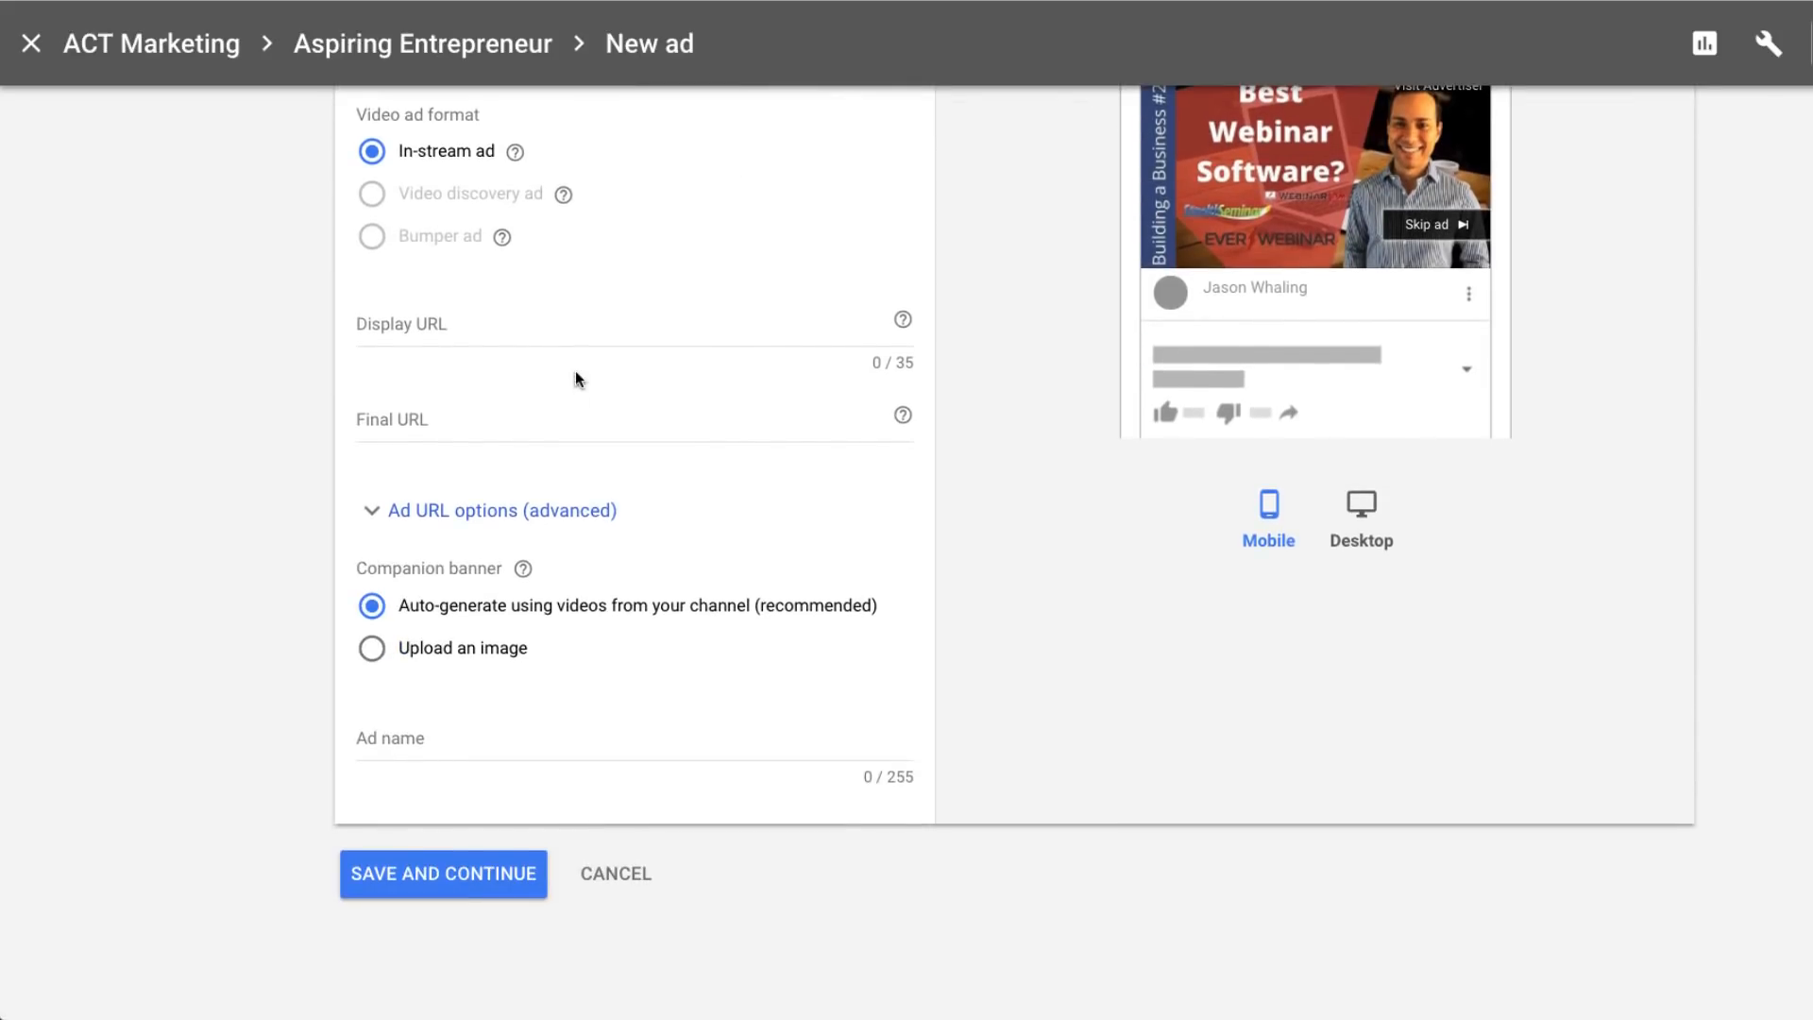
pyautogui.click(606, 326)
pyautogui.scroll(2, 607, 326)
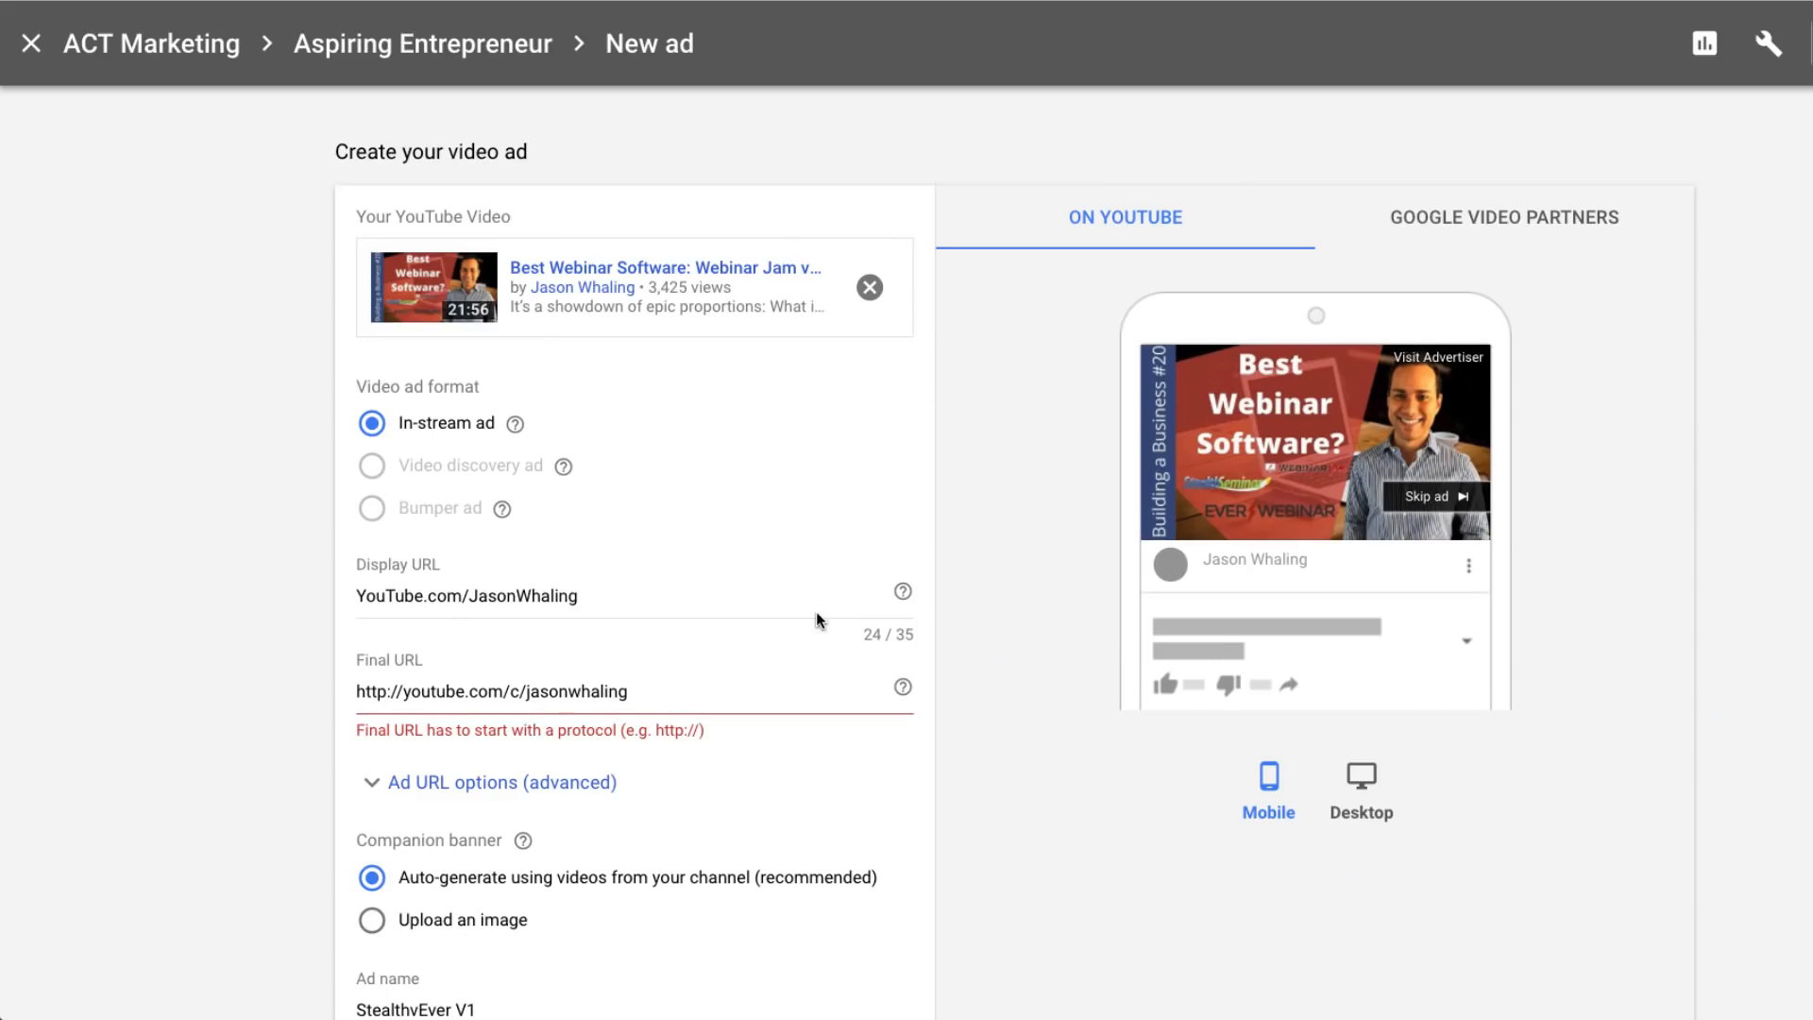
pyautogui.scroll(-3, 696, 692)
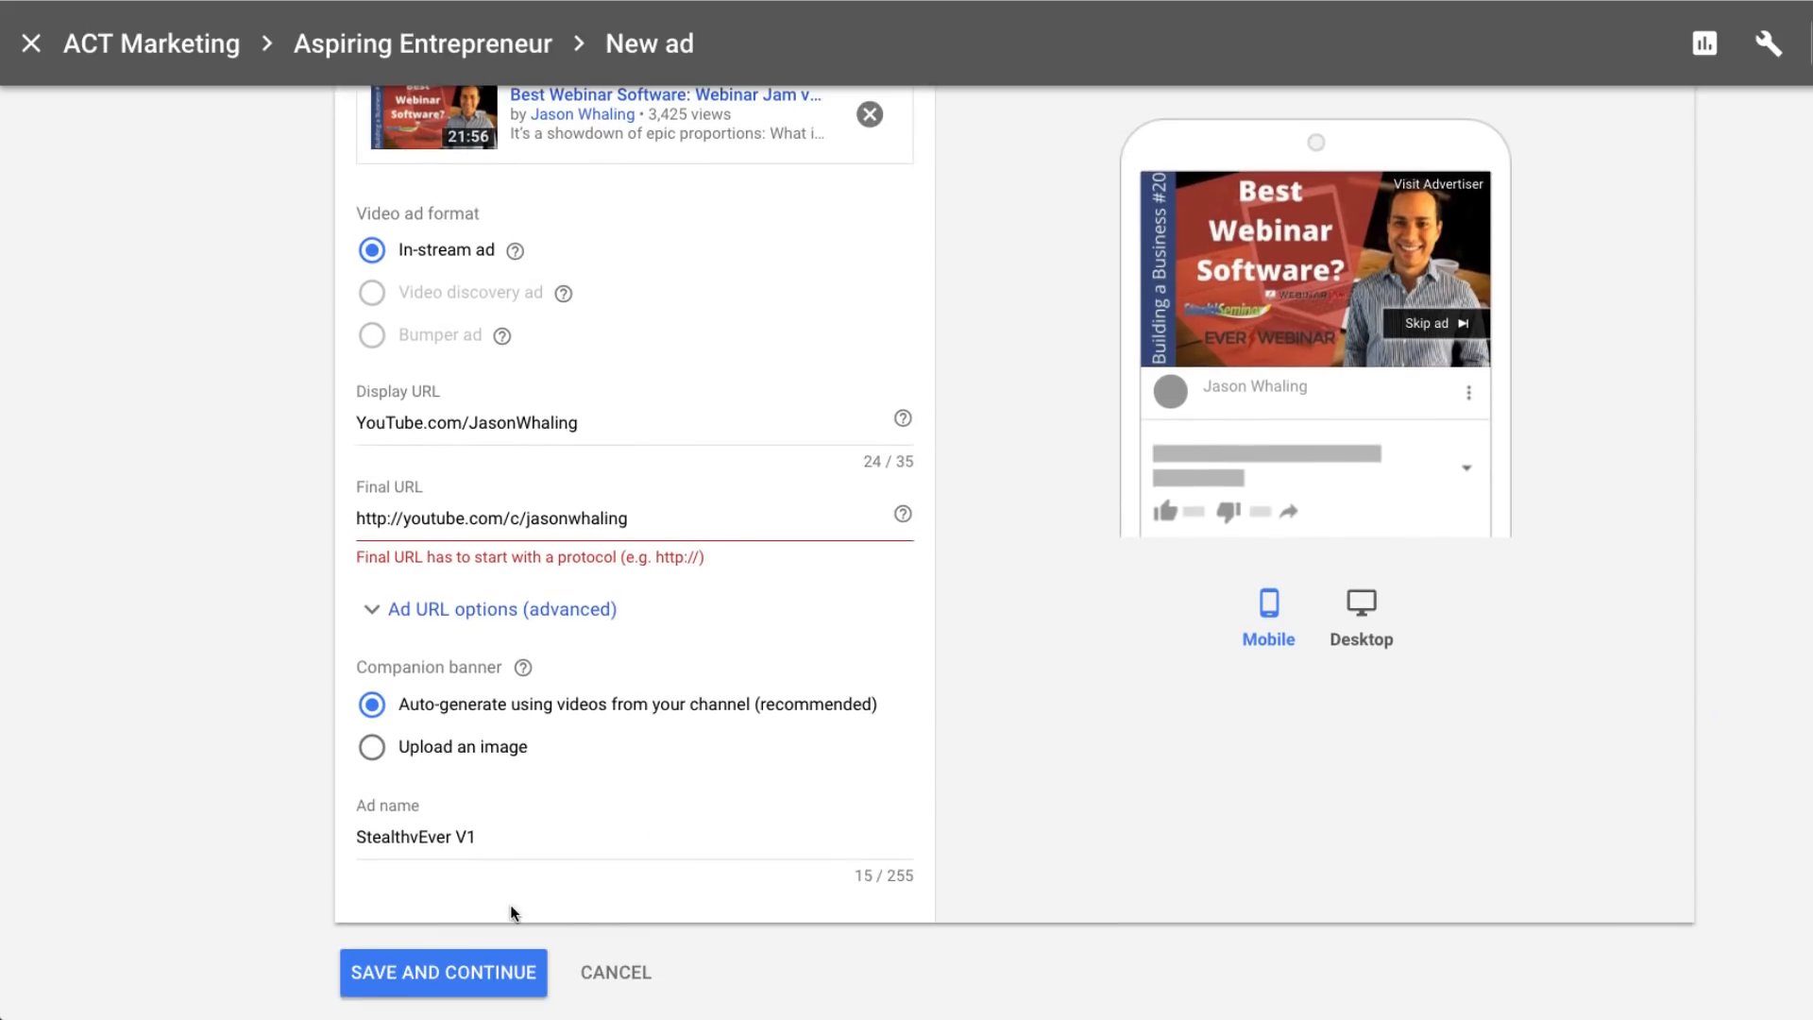
pyautogui.click(487, 971)
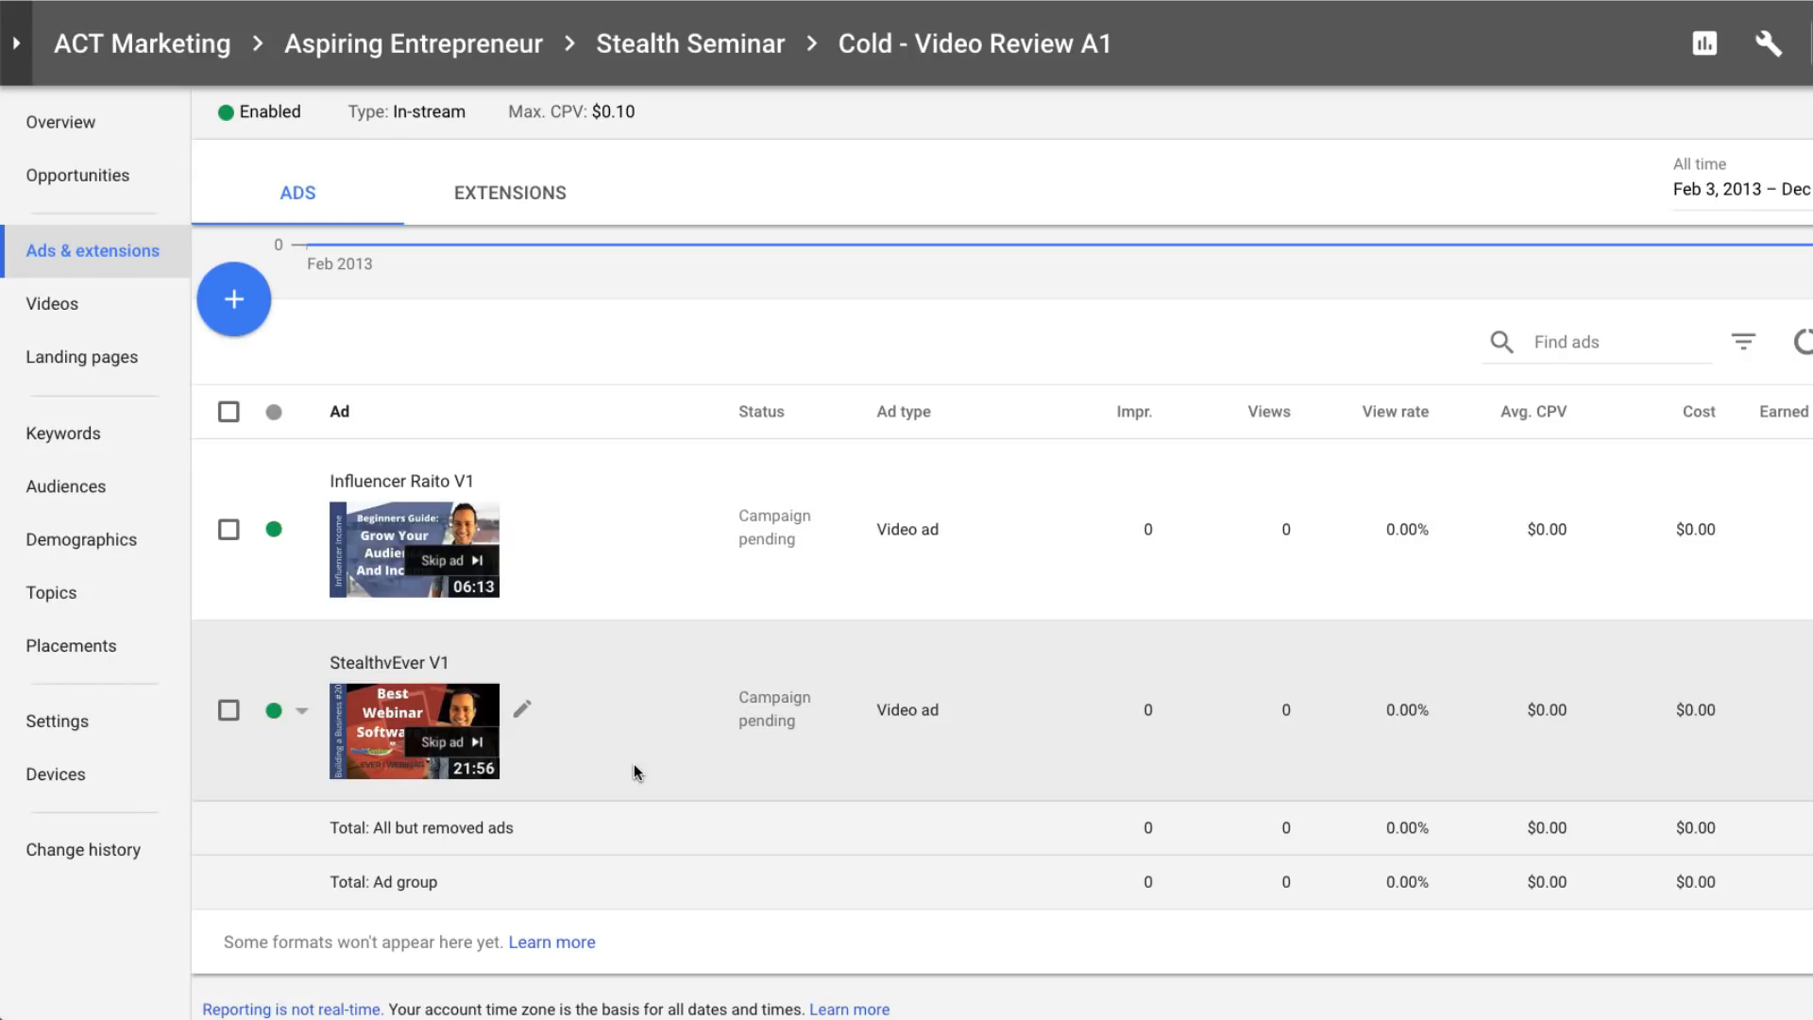
# - Replace the video in the "StealthvEver V1" ad with "The Aspiring Entrepreneur", copying its link from the YouTube channel page
pyautogui.click(236, 299)
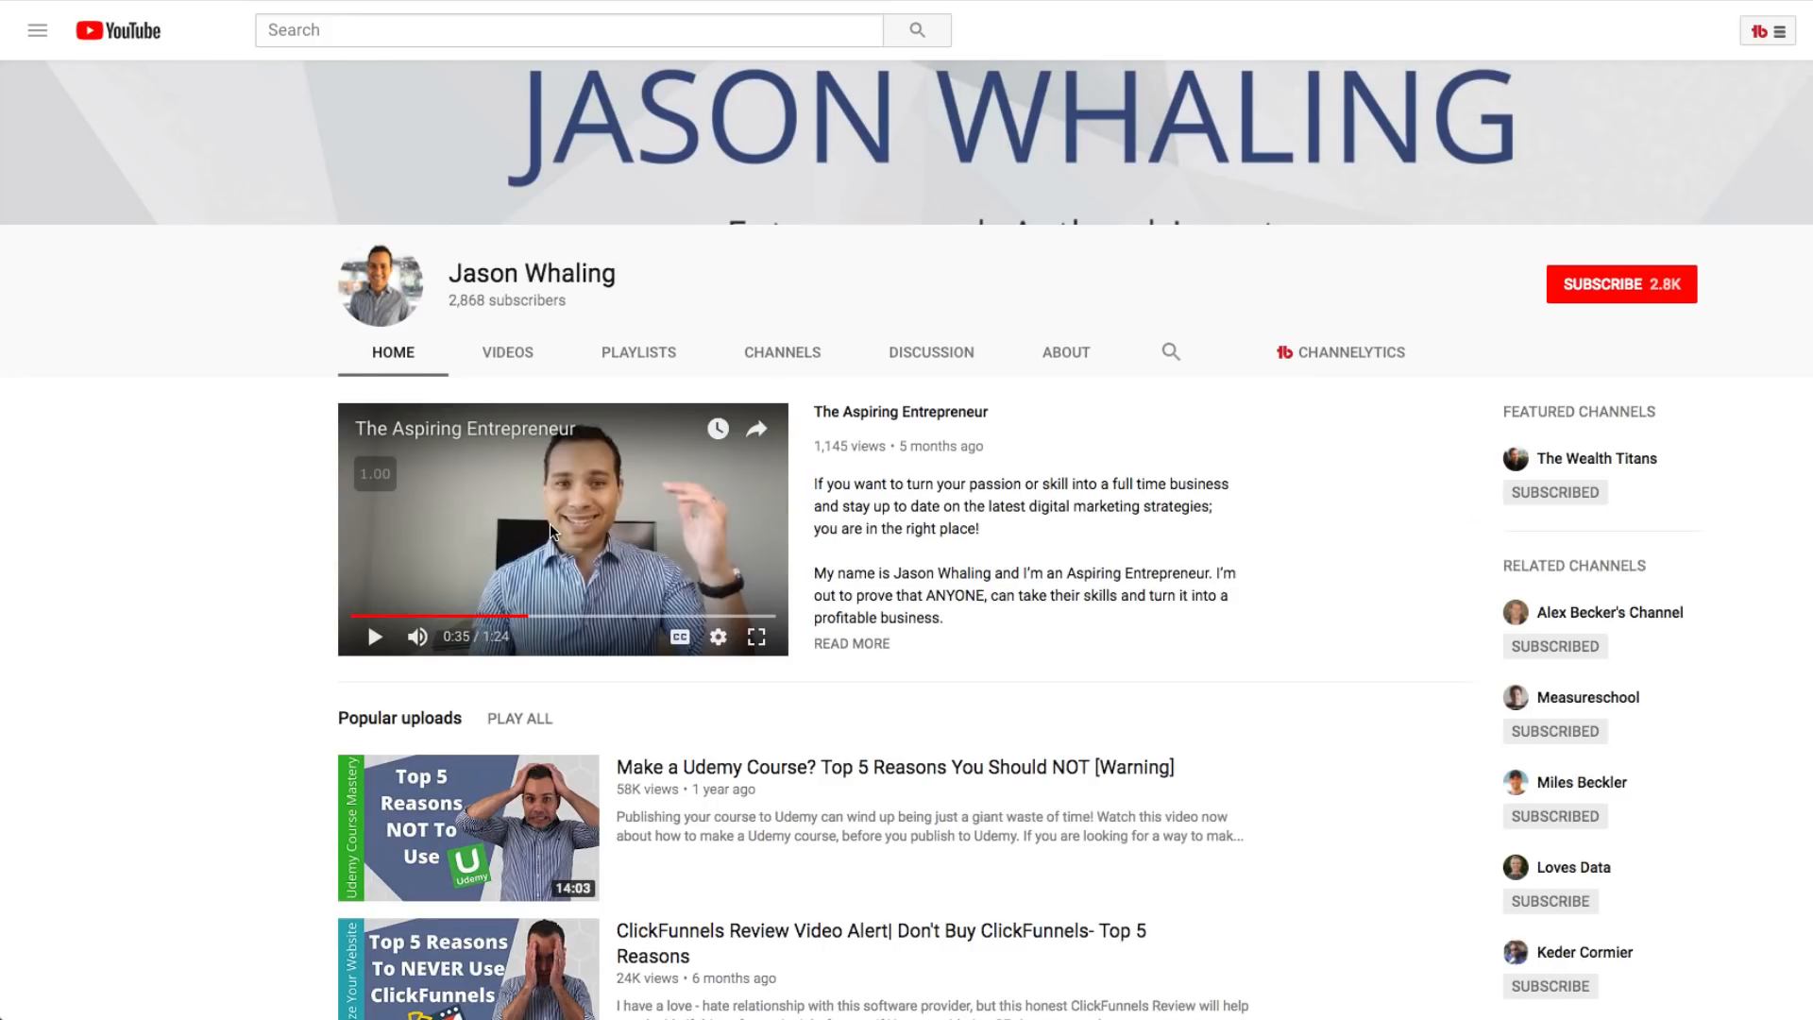
pyautogui.rightClick(552, 525)
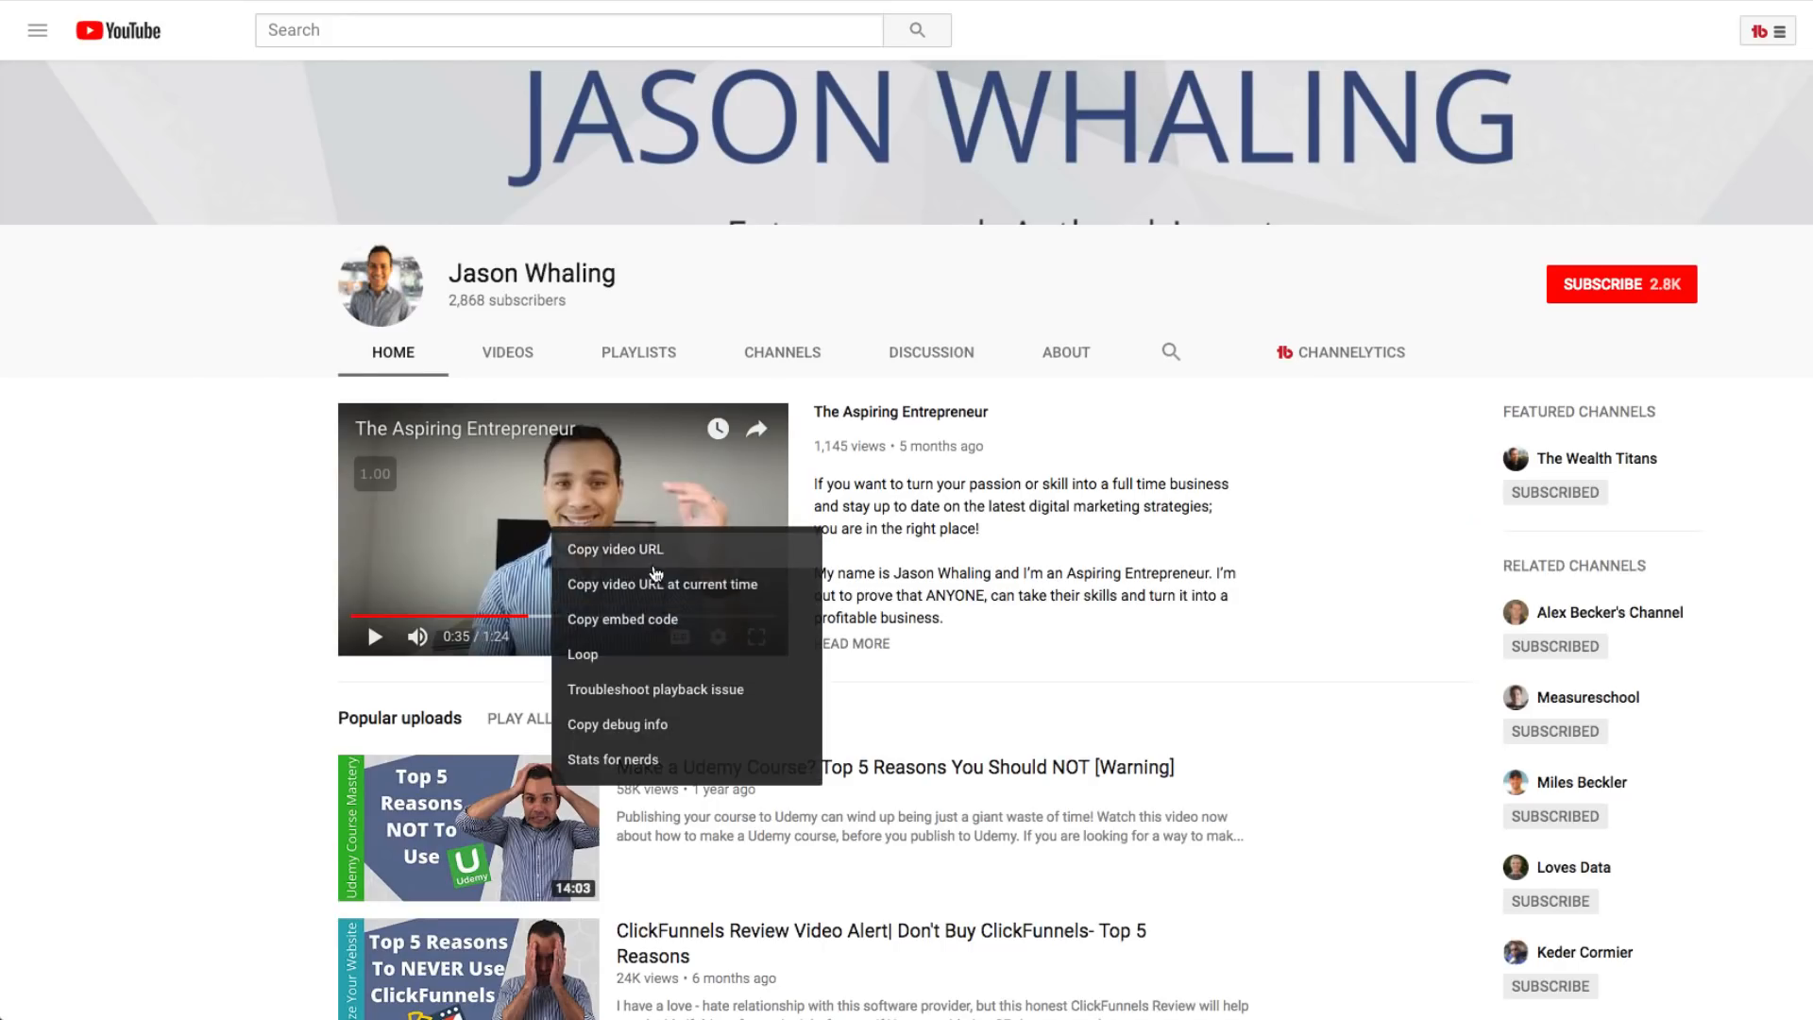
pyautogui.click(694, 559)
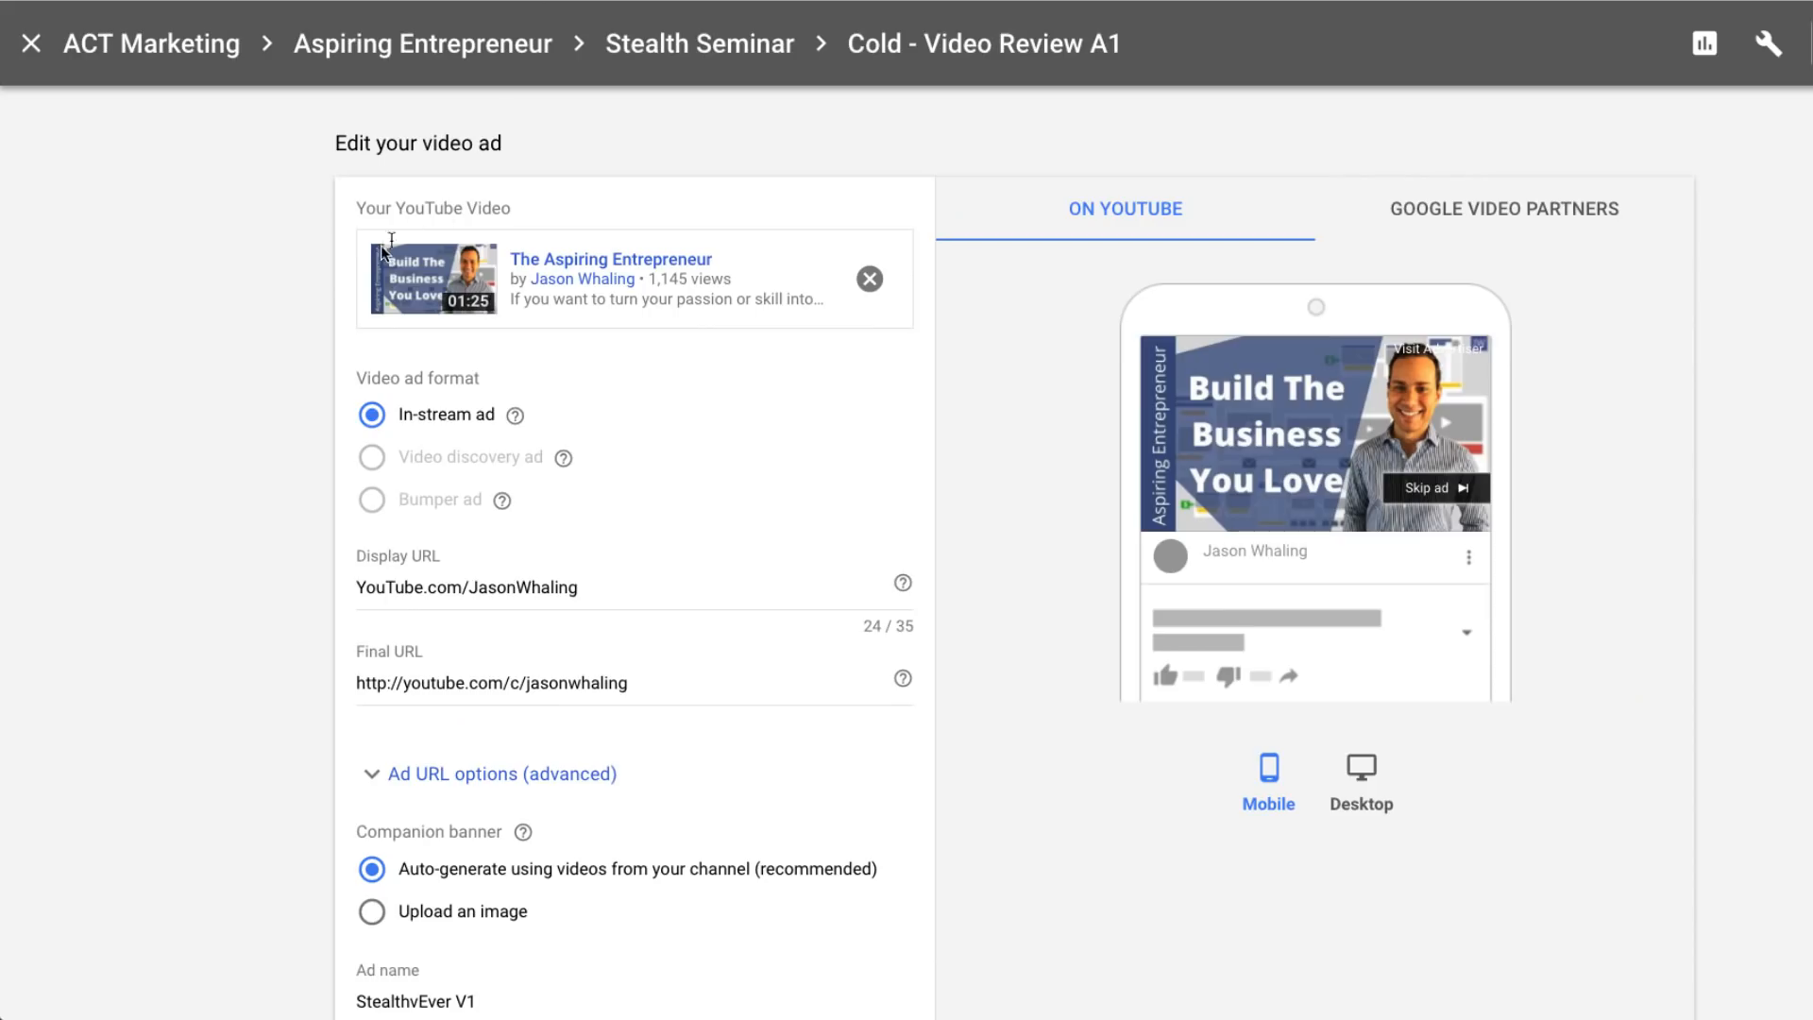
# - Review the URLs, companion banner and name of the "StealthvEver V1" ad using "The Aspiring Entrepreneur" video, and save it to the ad group
pyautogui.scroll(-3, 652, 643)
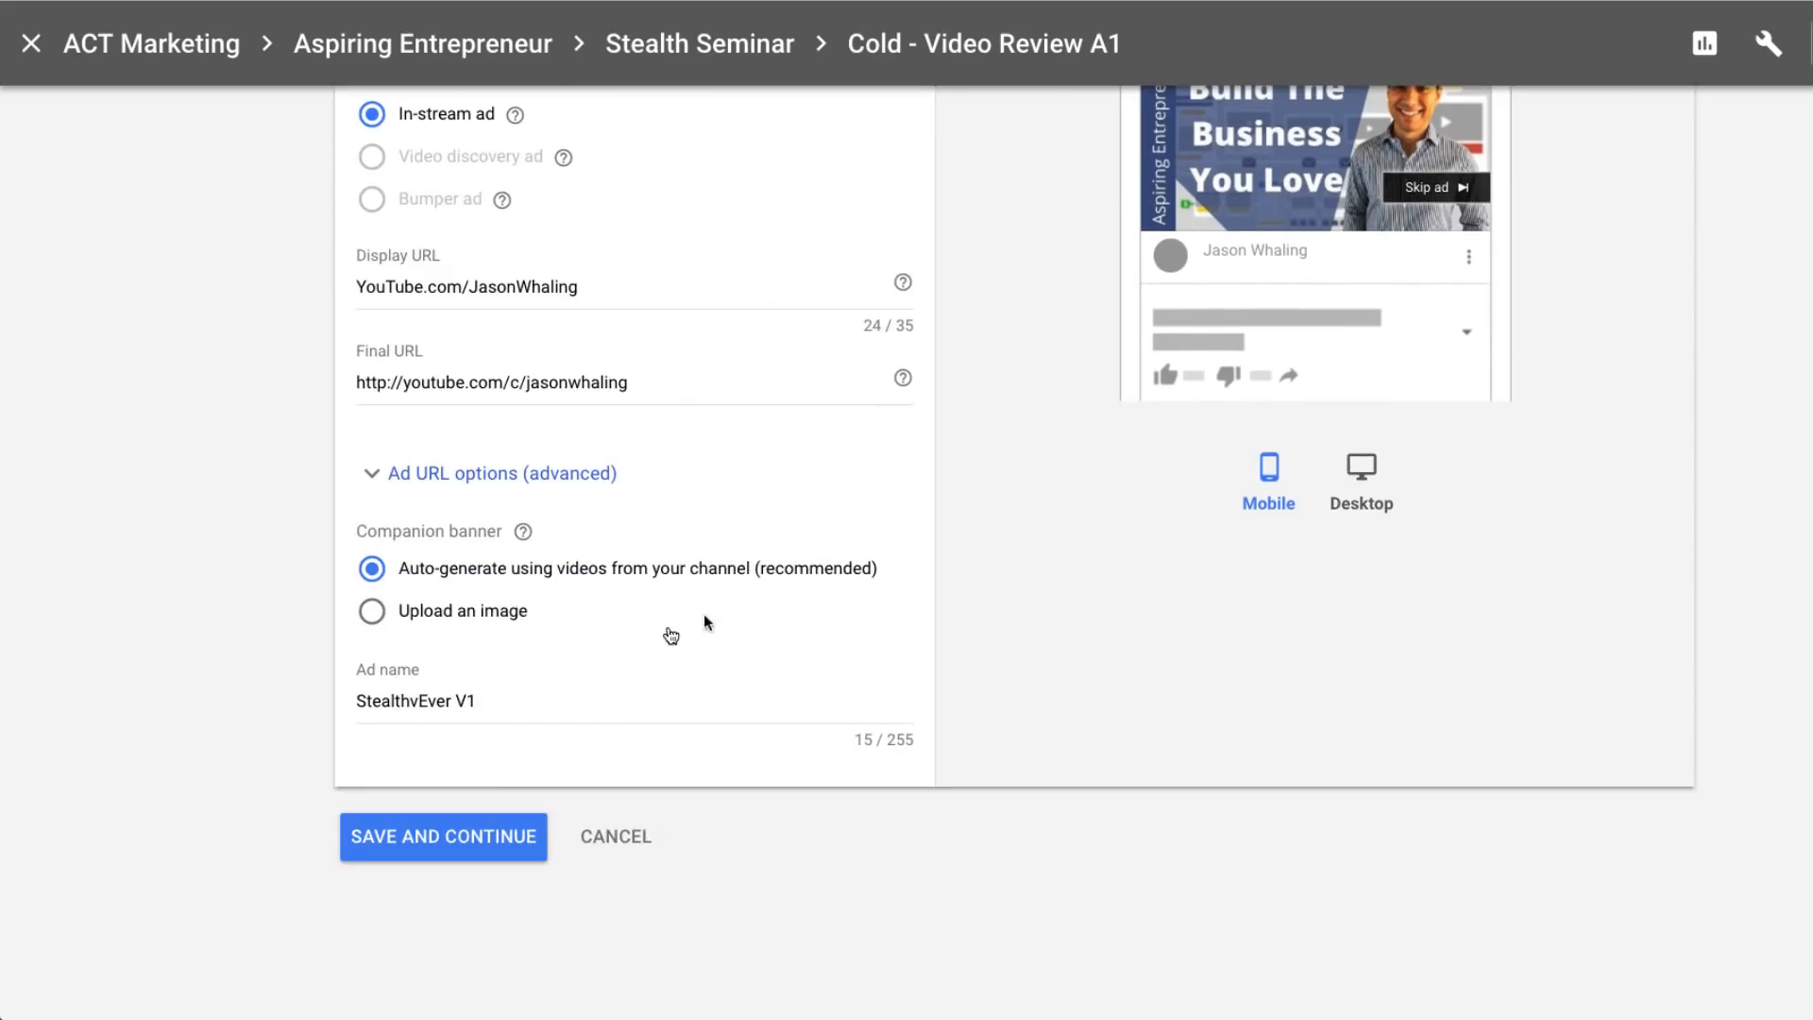
pyautogui.scroll(2, 680, 625)
pyautogui.scroll(1, 665, 624)
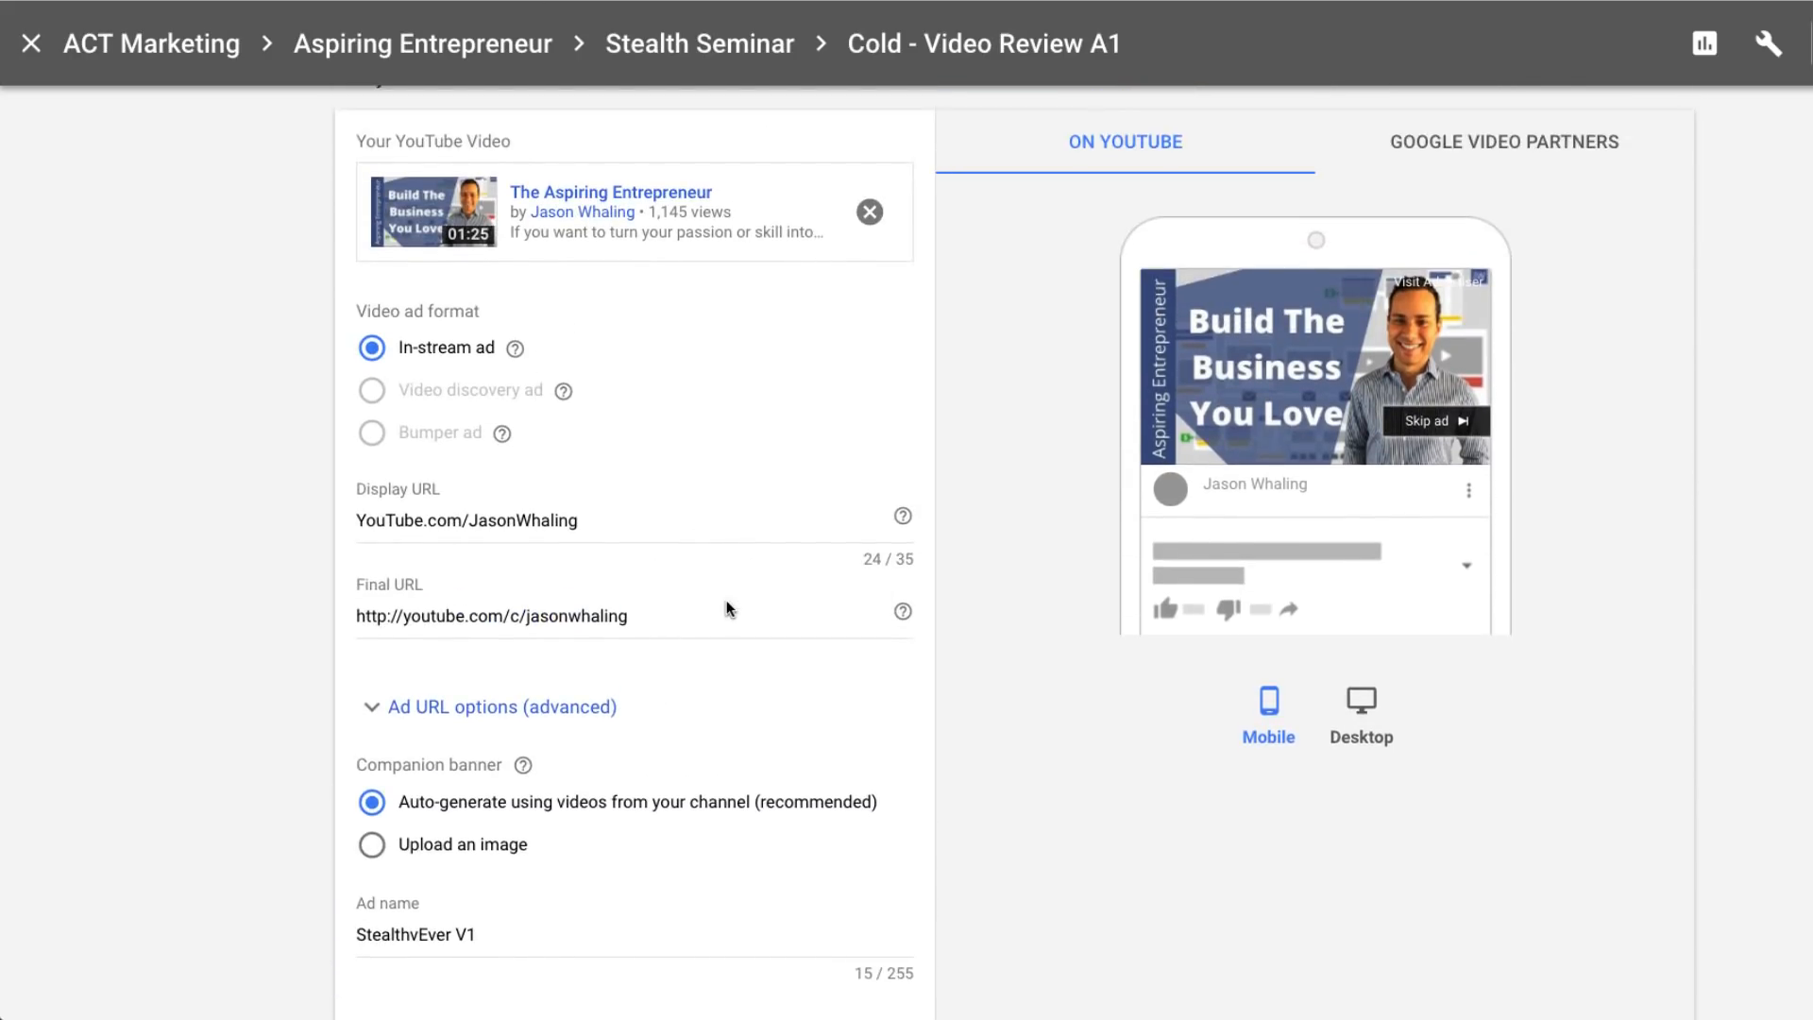
pyautogui.scroll(-2, 727, 601)
pyautogui.scroll(1, 727, 600)
pyautogui.click(693, 592)
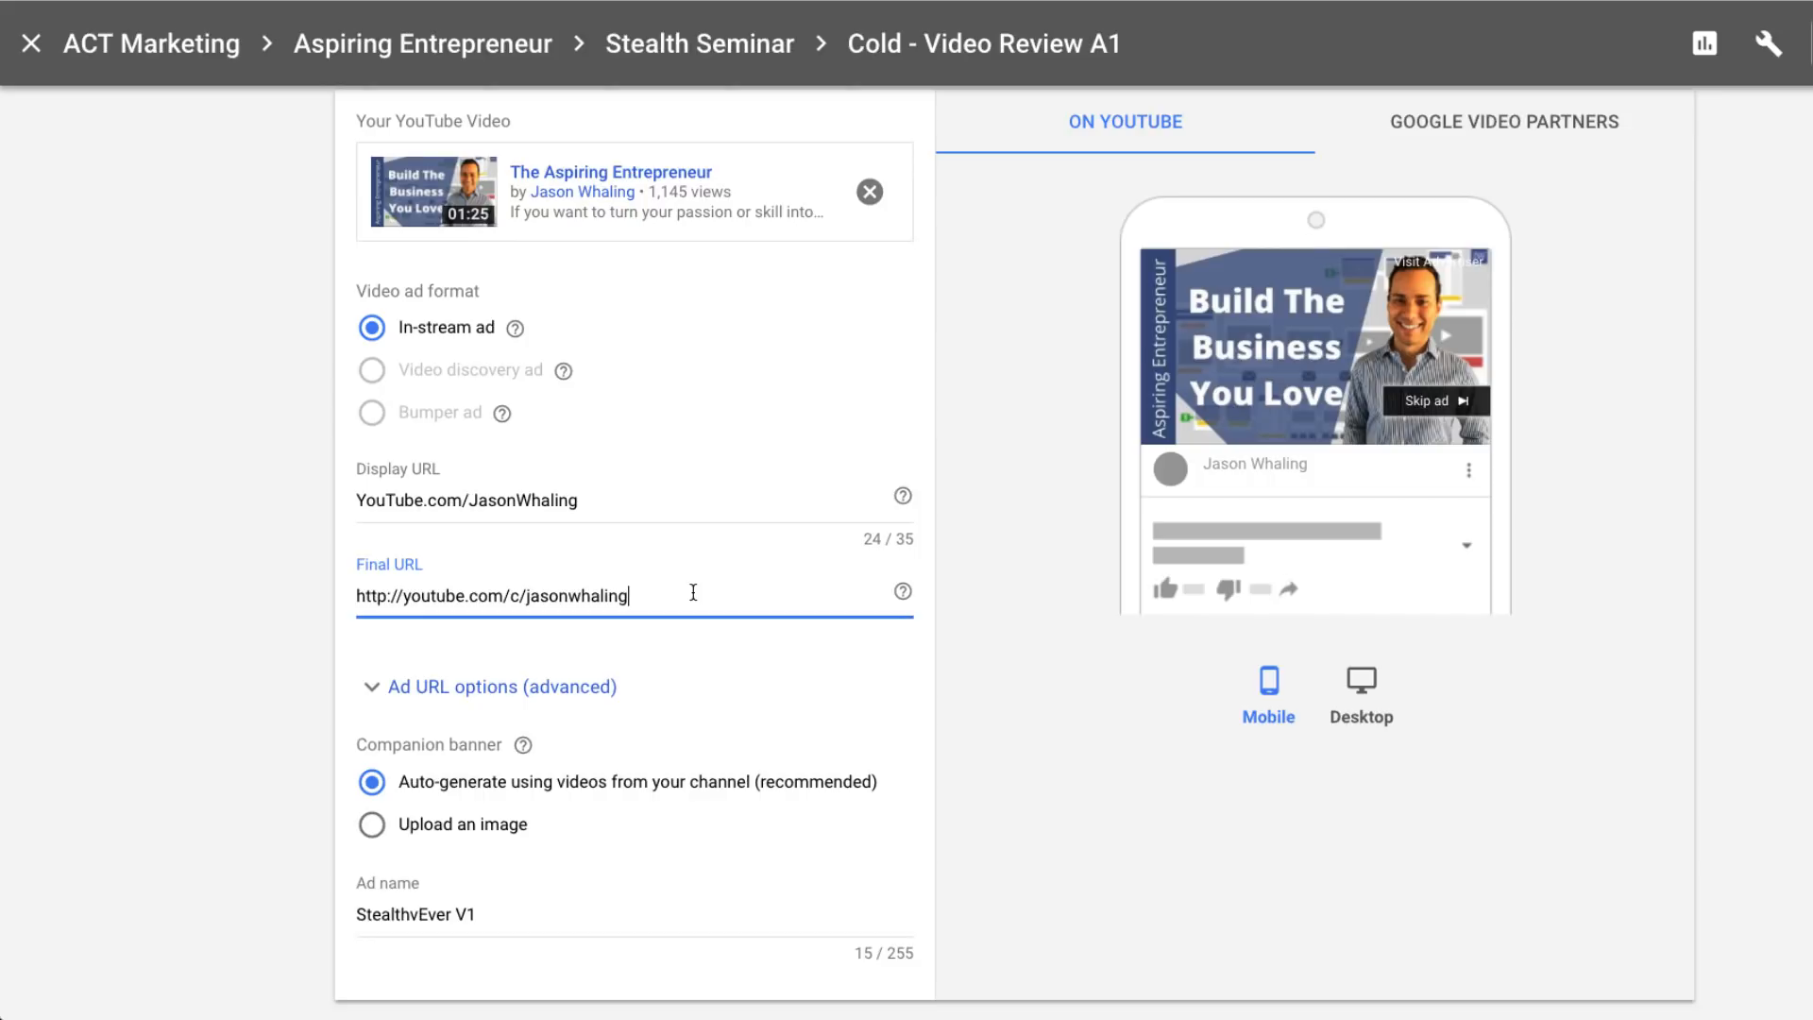
pyautogui.scroll(-3, 802, 623)
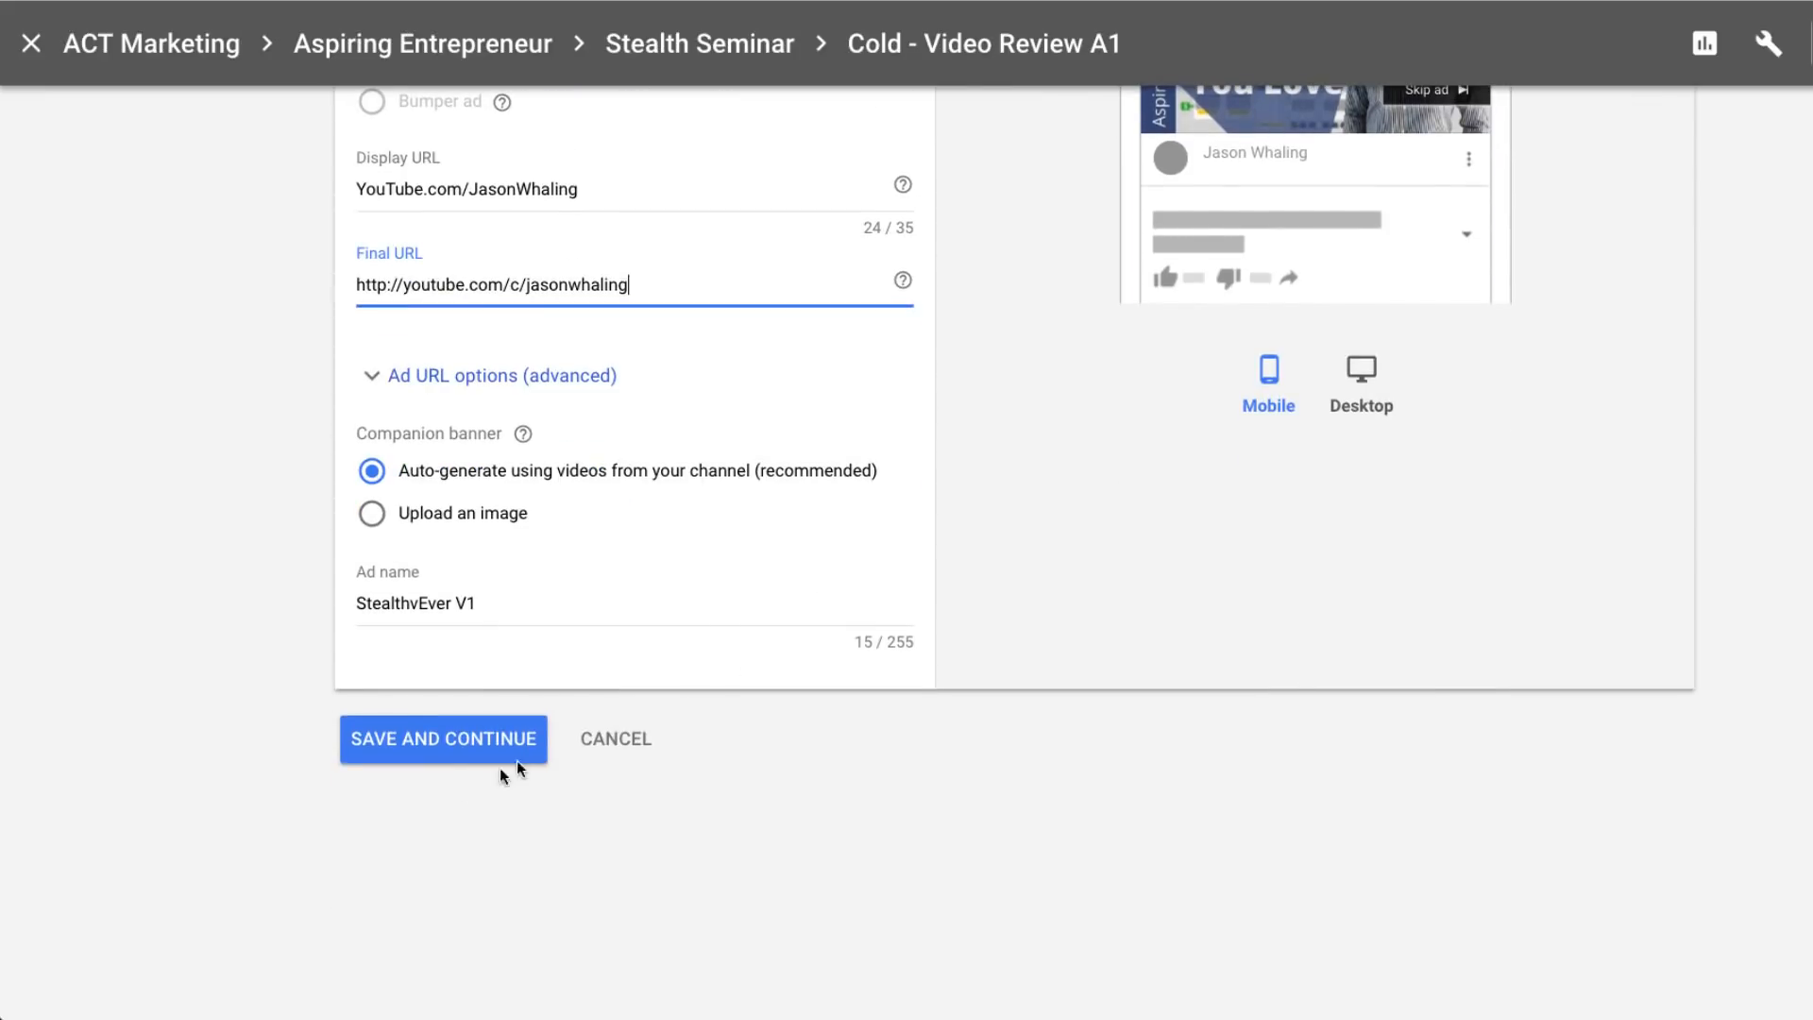
pyautogui.click(440, 741)
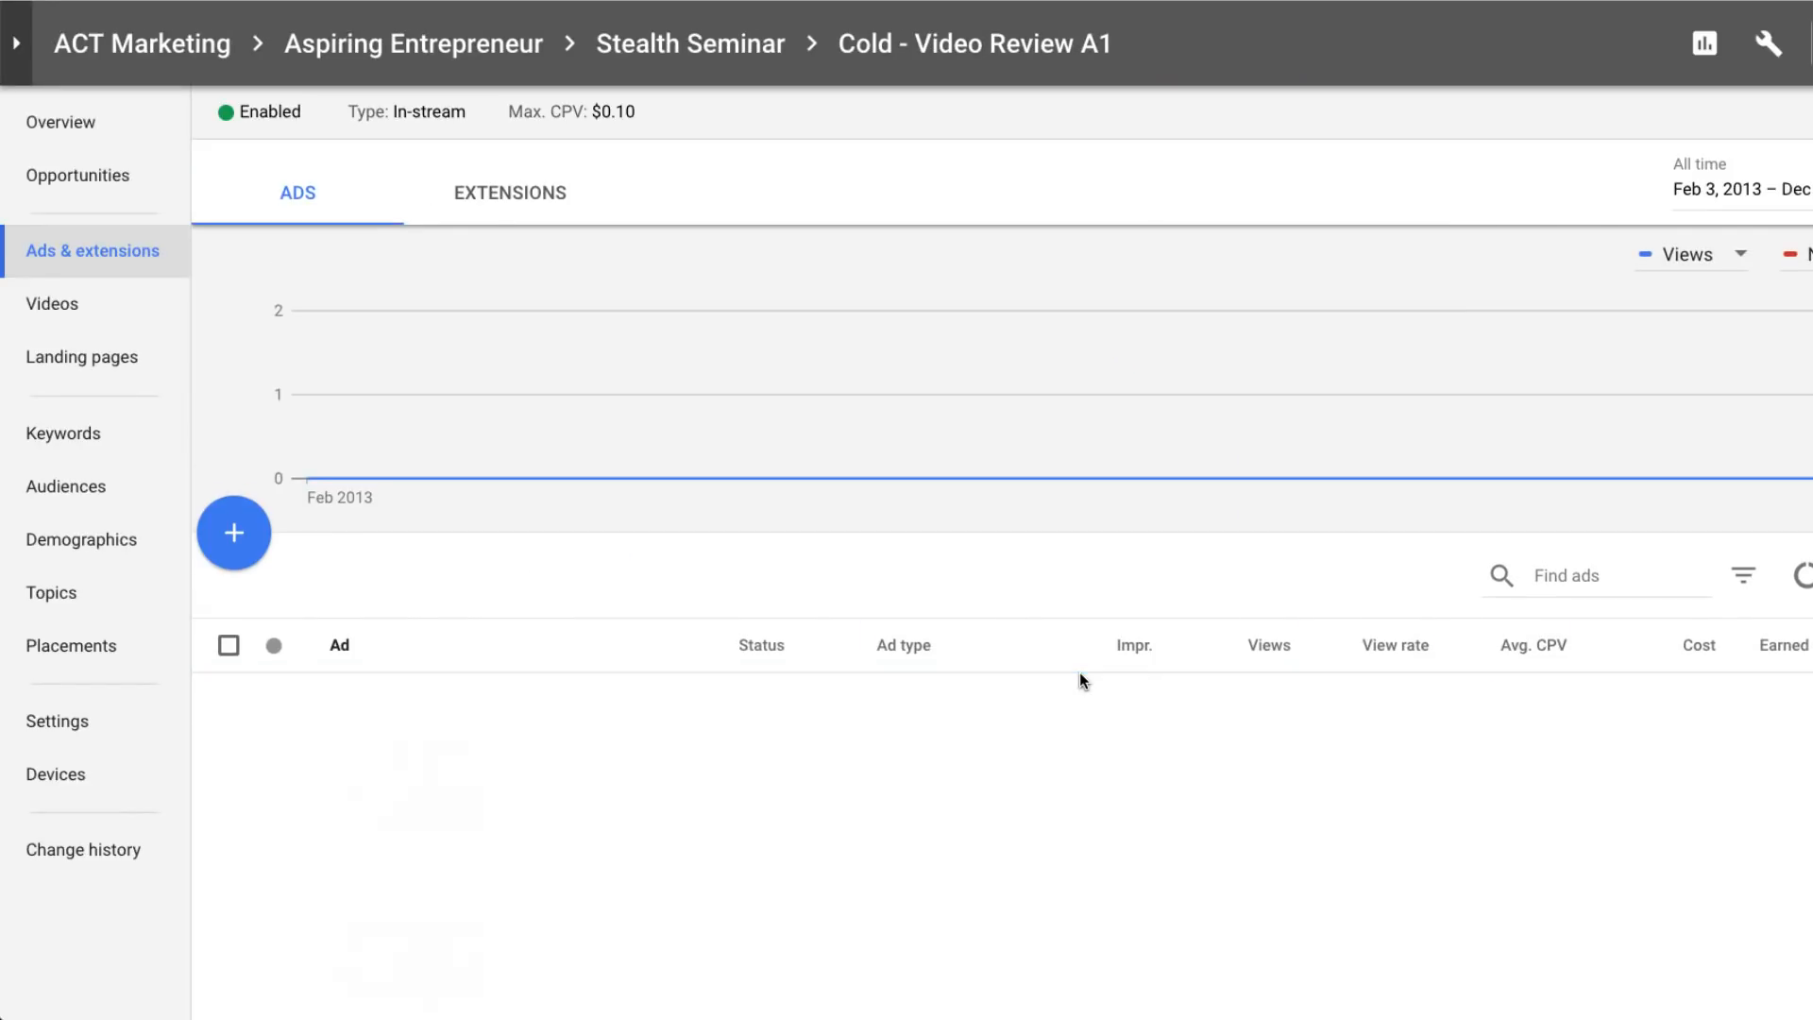
pyautogui.scroll(-3, 1079, 672)
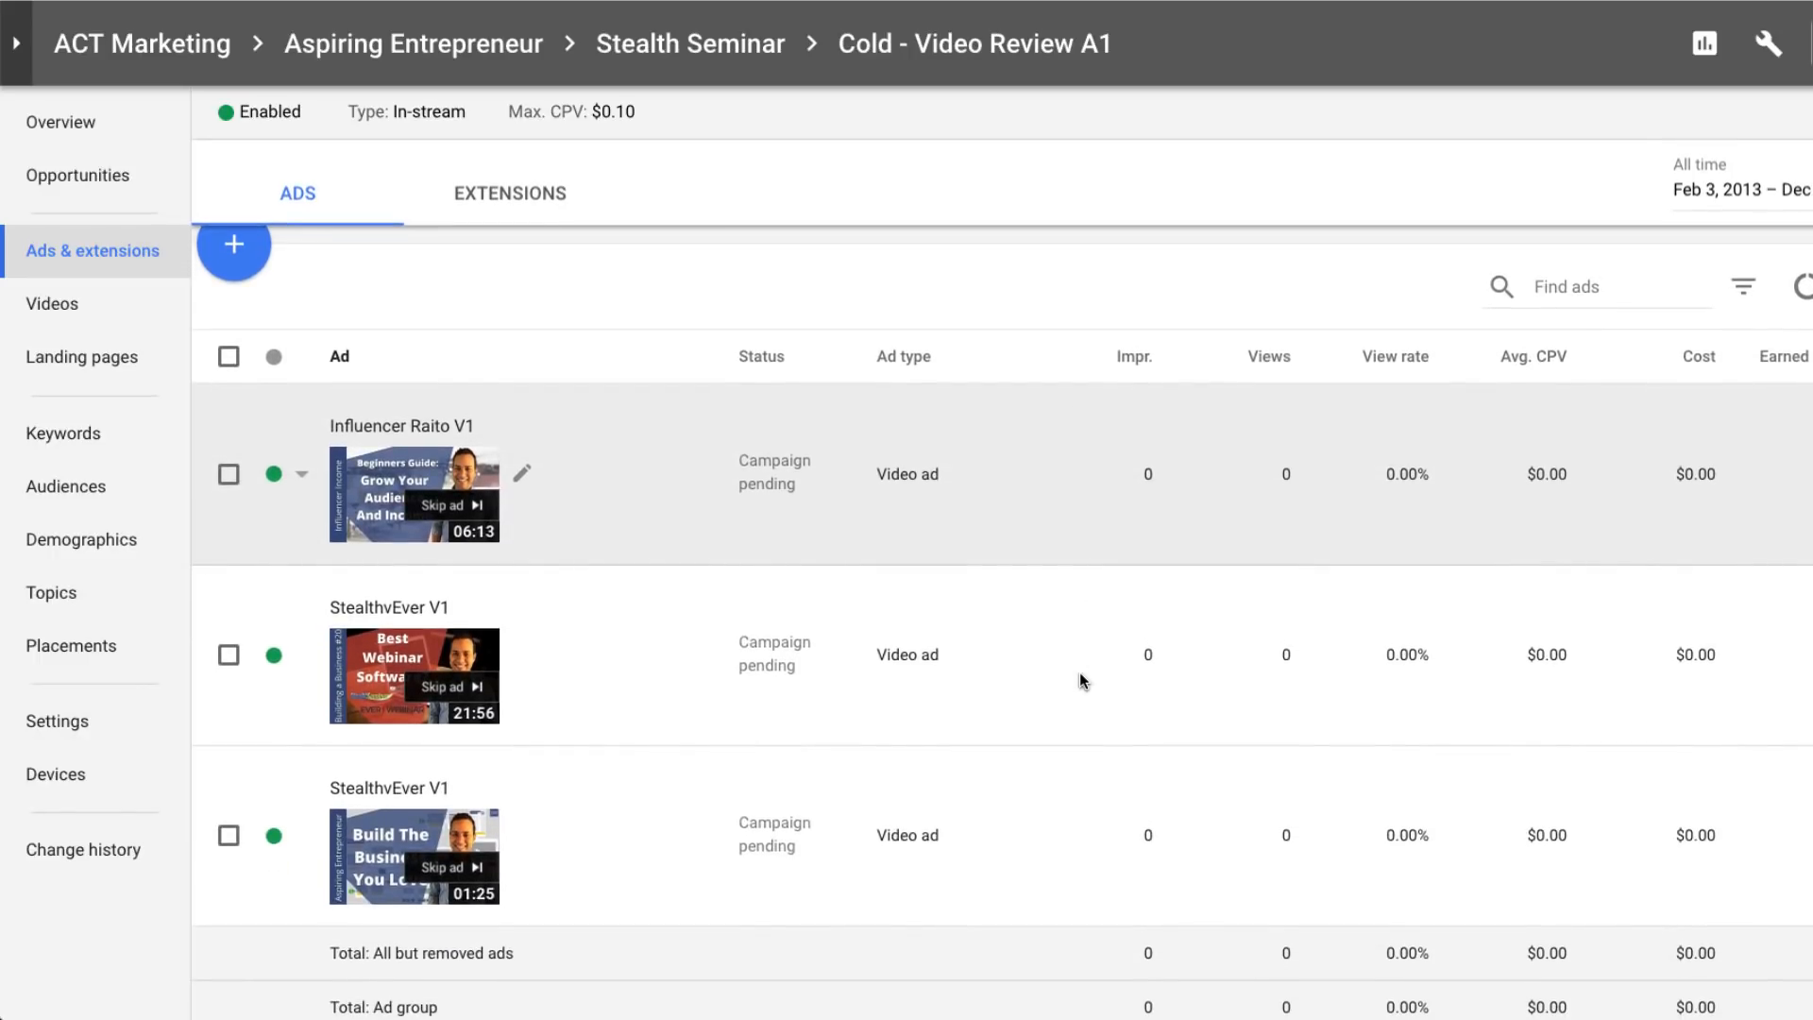